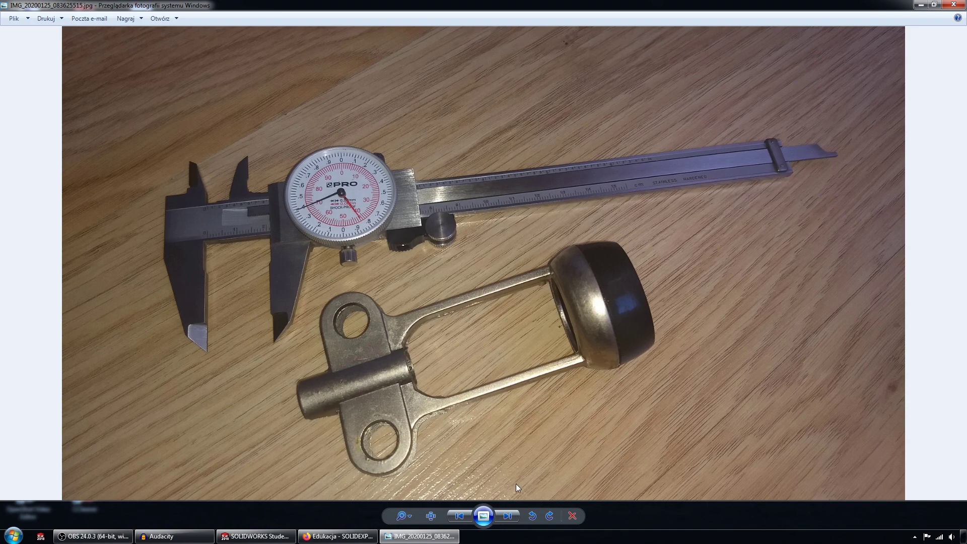
Step: Browse the part's reference photos, then return to SOLIDWORKS
{"action": "left_click", "coordinate": [503, 515]}
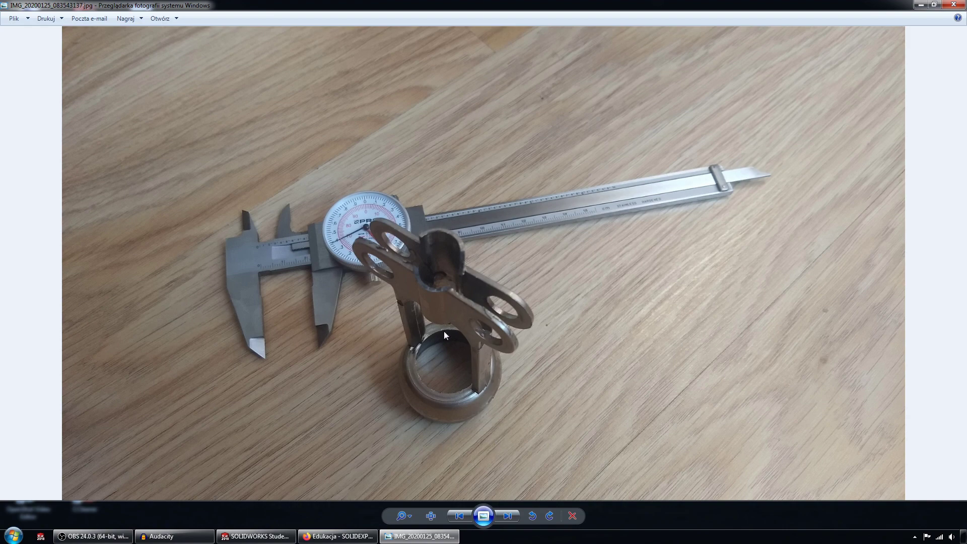
{"action": "left_click", "coordinate": [502, 513]}
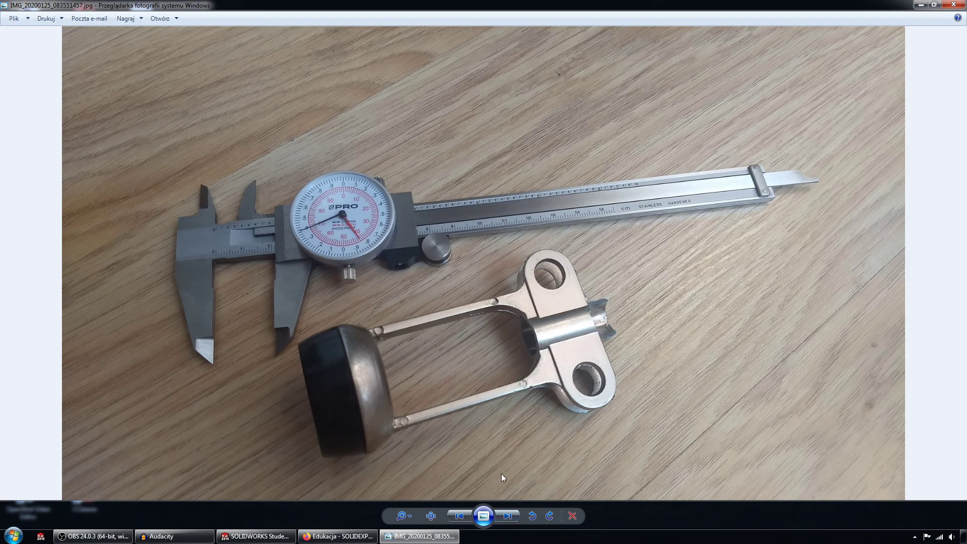
{"action": "left_click", "coordinate": [458, 512]}
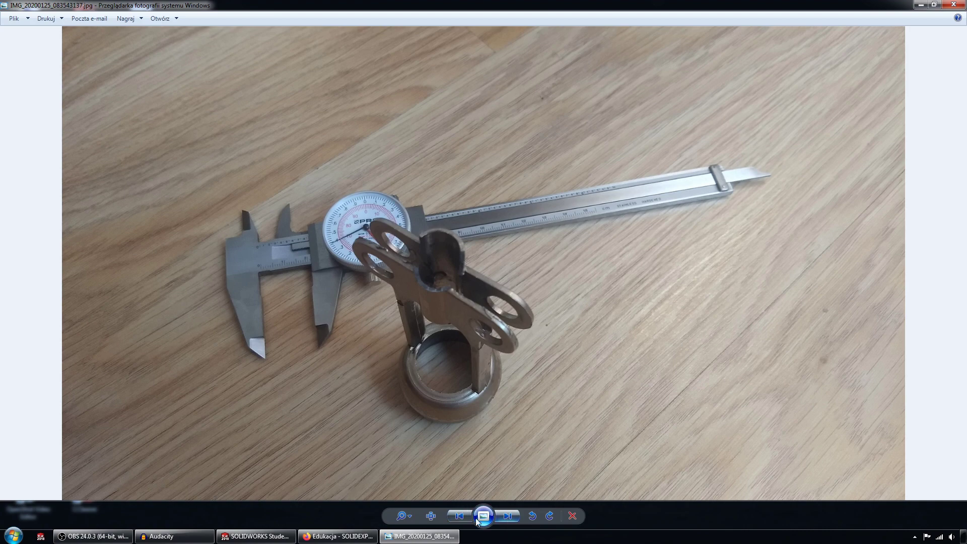
{"action": "left_click", "coordinate": [458, 513]}
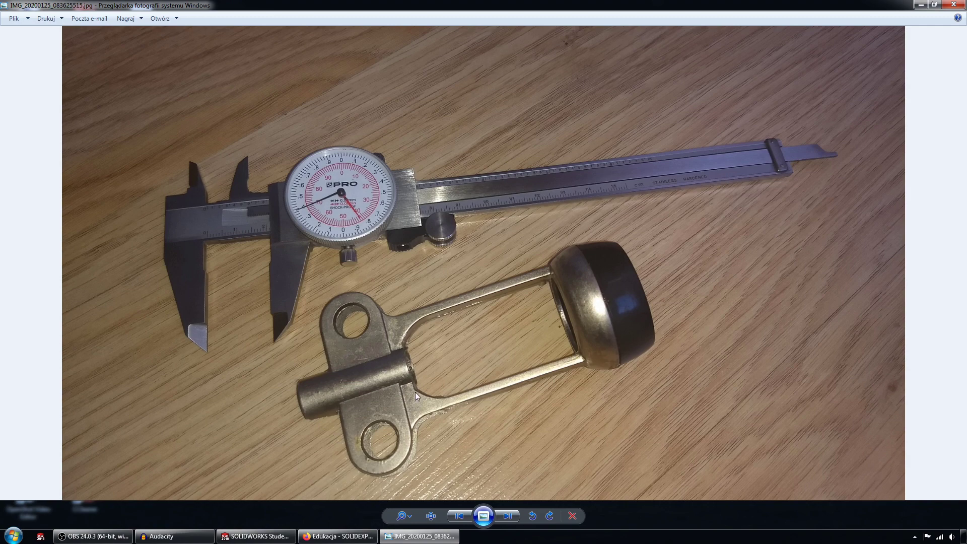
{"action": "key", "text": "alt+Tab"}
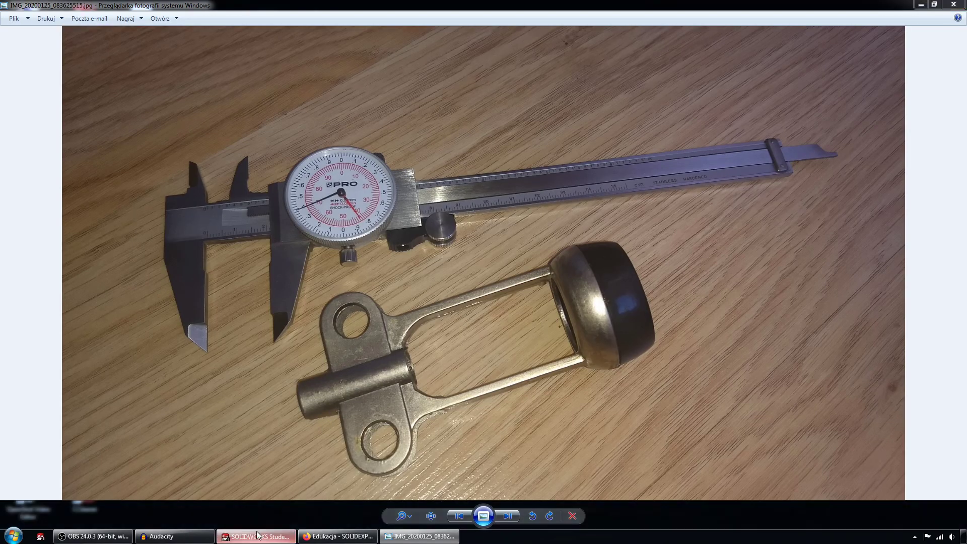
Step: Create a new part and start a sketch on the Front Plane
{"action": "left_click", "coordinate": [123, 8]}
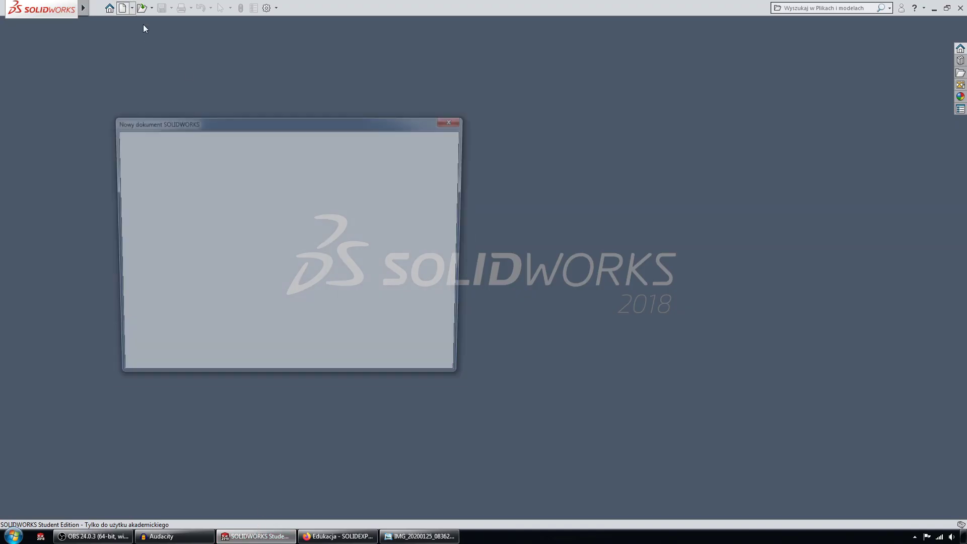
{"action": "left_click", "coordinate": [336, 360]}
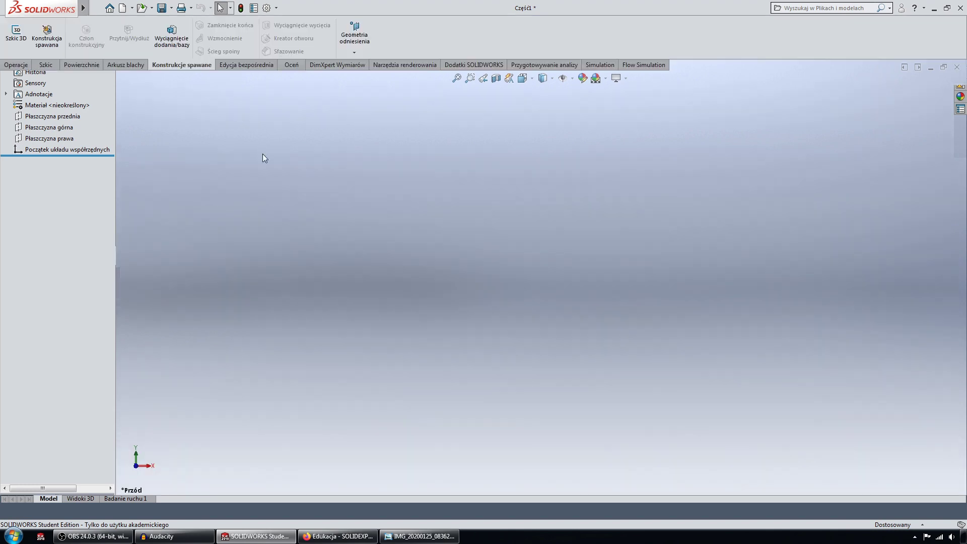
{"action": "left_click", "coordinate": [35, 67]}
{"action": "left_click", "coordinate": [13, 29]}
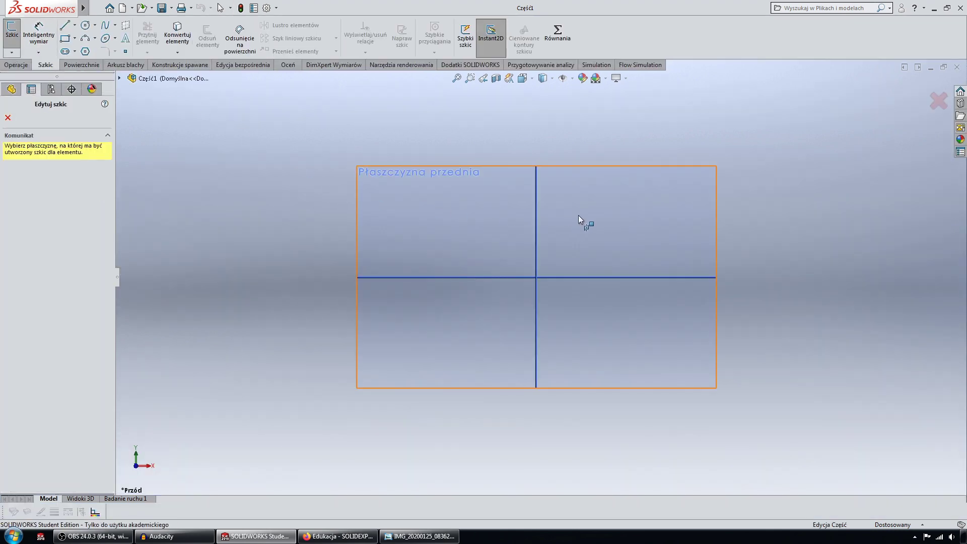
{"action": "left_click", "coordinate": [606, 215]}
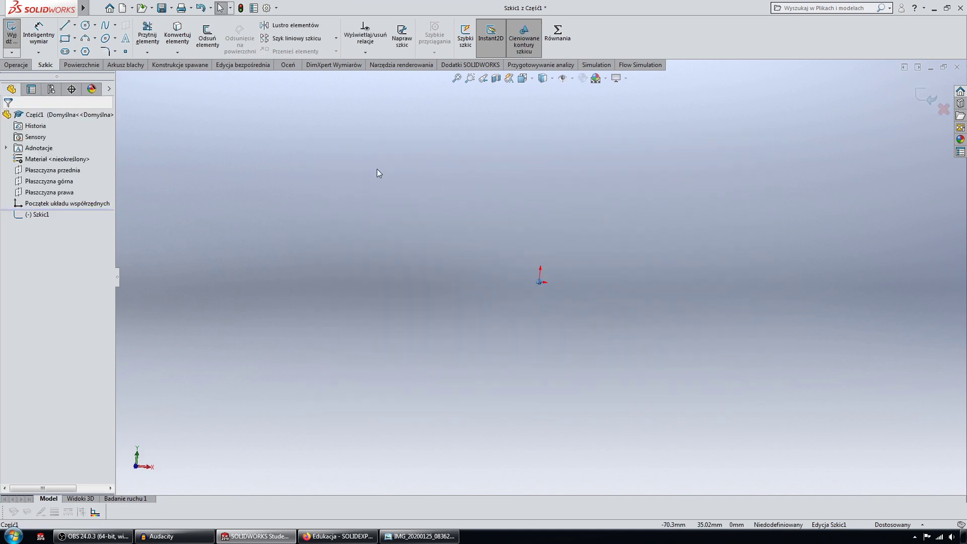
Step: Draw an infinite vertical construction line through the origin, then view the reference photo
{"action": "left_click", "coordinate": [69, 28]}
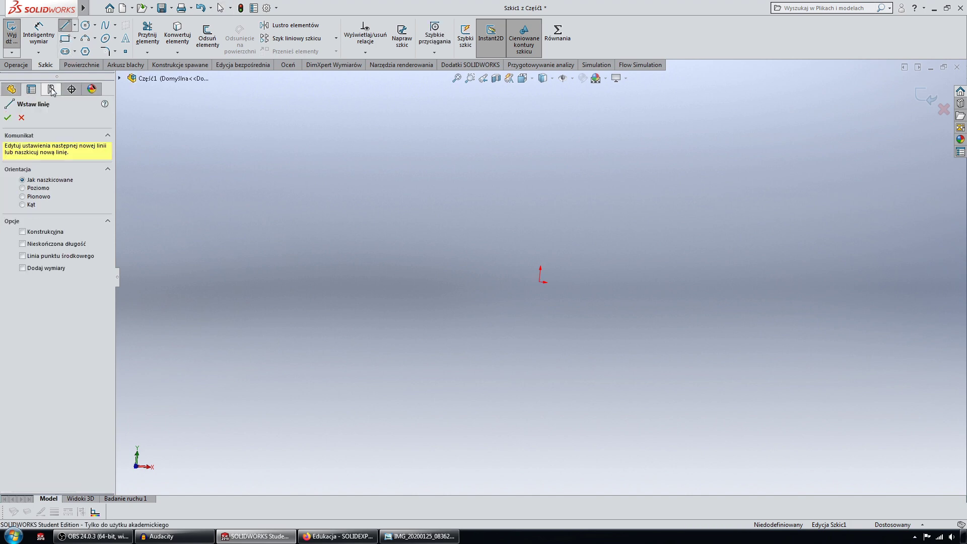
{"action": "left_click", "coordinate": [55, 244]}
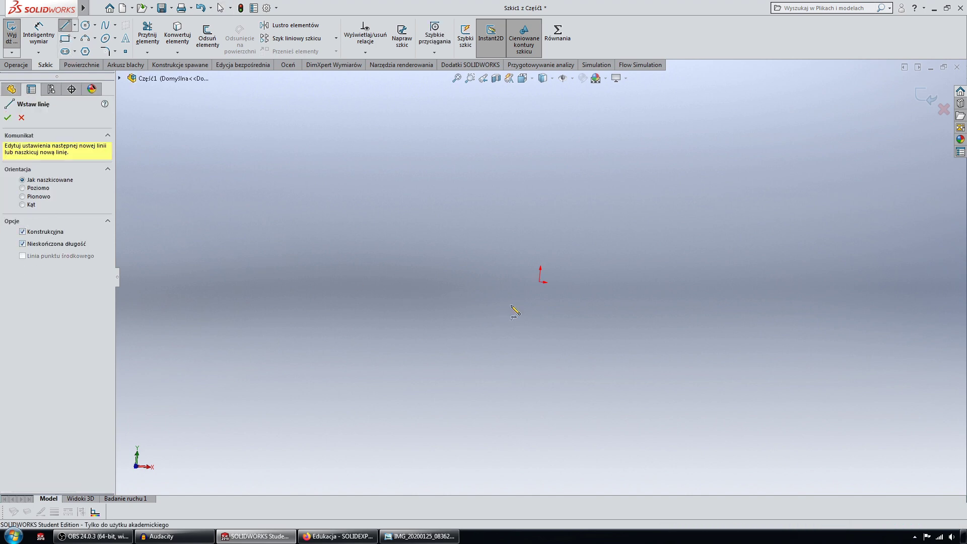
{"action": "left_click", "coordinate": [539, 282]}
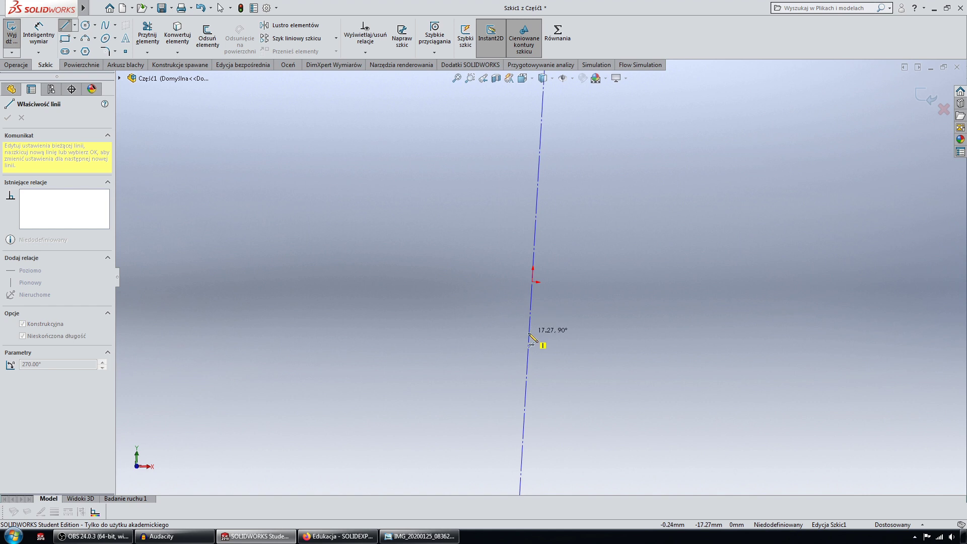
{"action": "left_click", "coordinate": [530, 330]}
{"action": "key", "text": "Escape"}
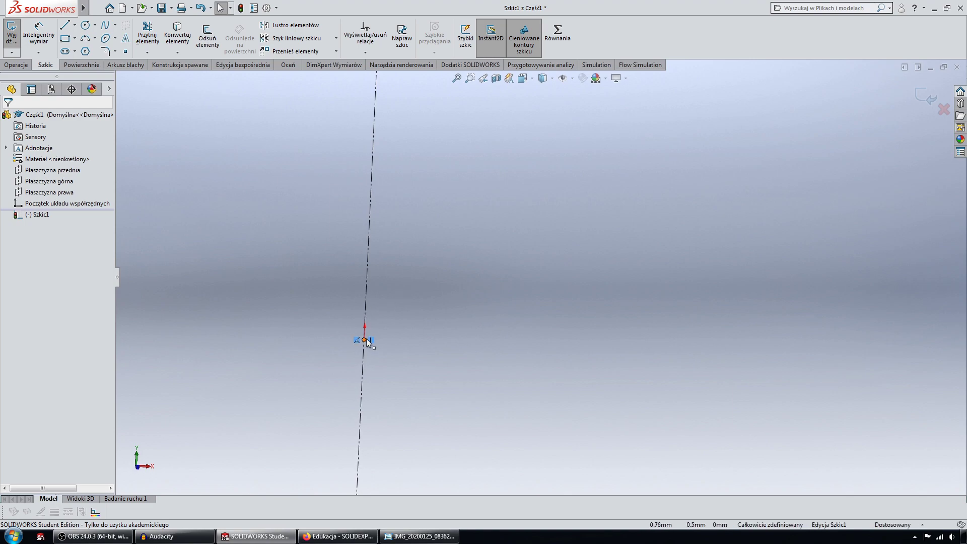
{"action": "left_click", "coordinate": [364, 340]}
{"action": "left_click", "coordinate": [401, 533]}
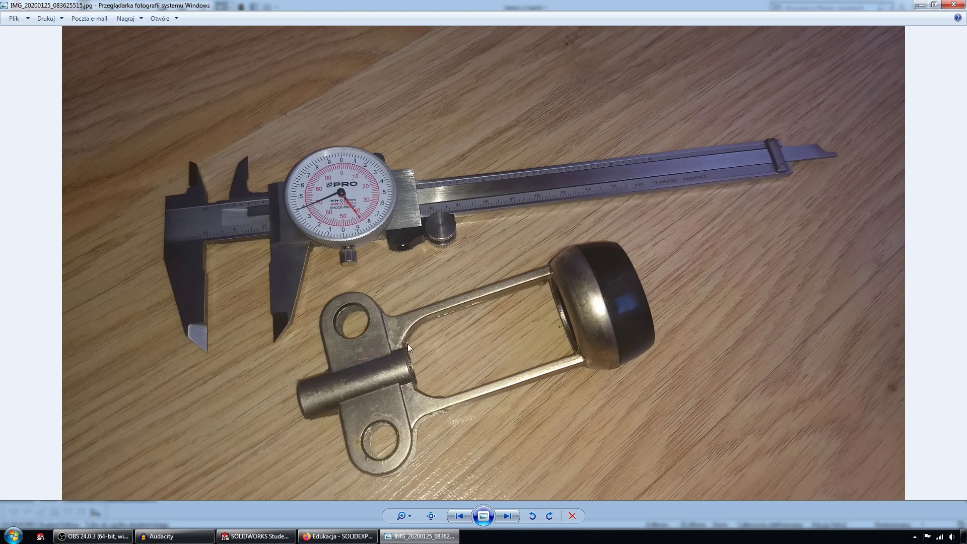
Step: Step through two more yoke reference photos, then switch back to the SOLIDWORKS sketch
{"action": "left_click", "coordinate": [515, 515]}
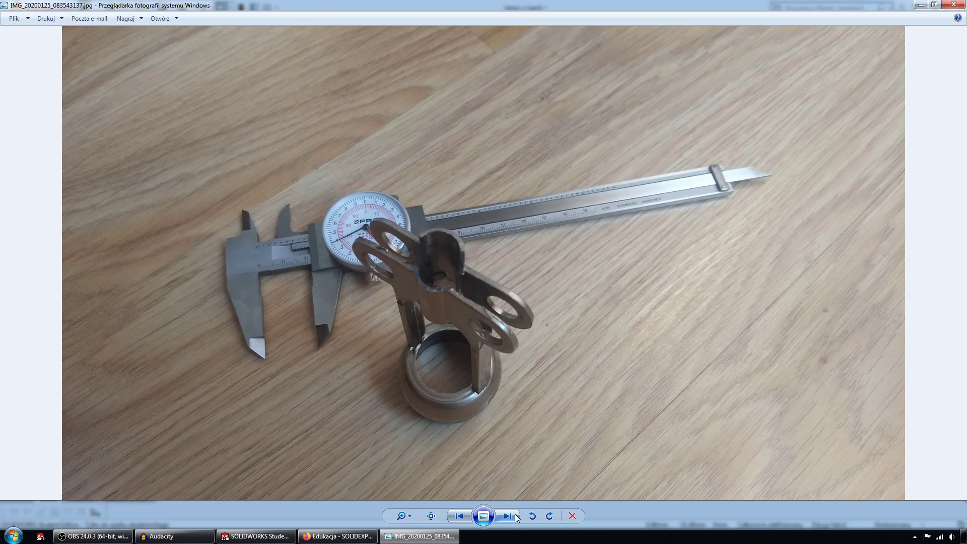
{"action": "left_click", "coordinate": [515, 516]}
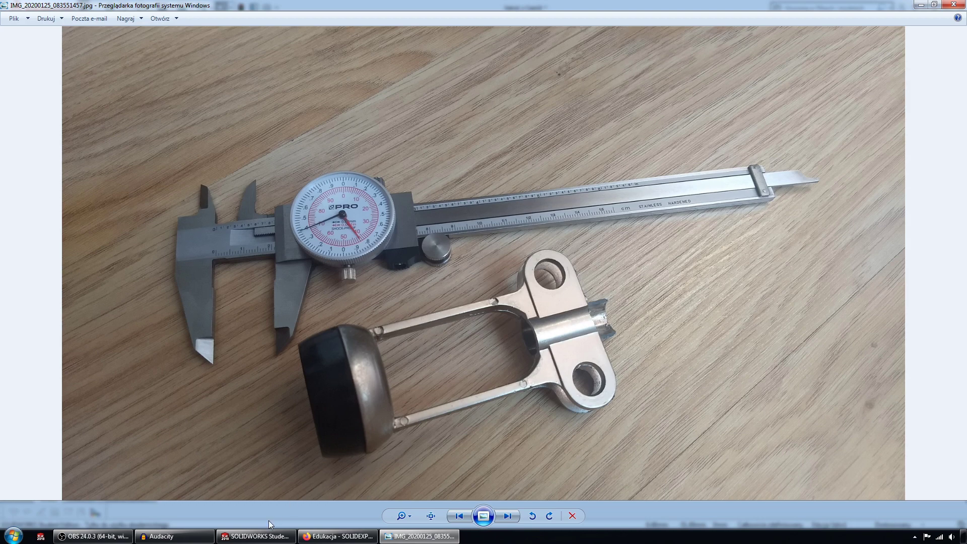
{"action": "left_click", "coordinate": [261, 536]}
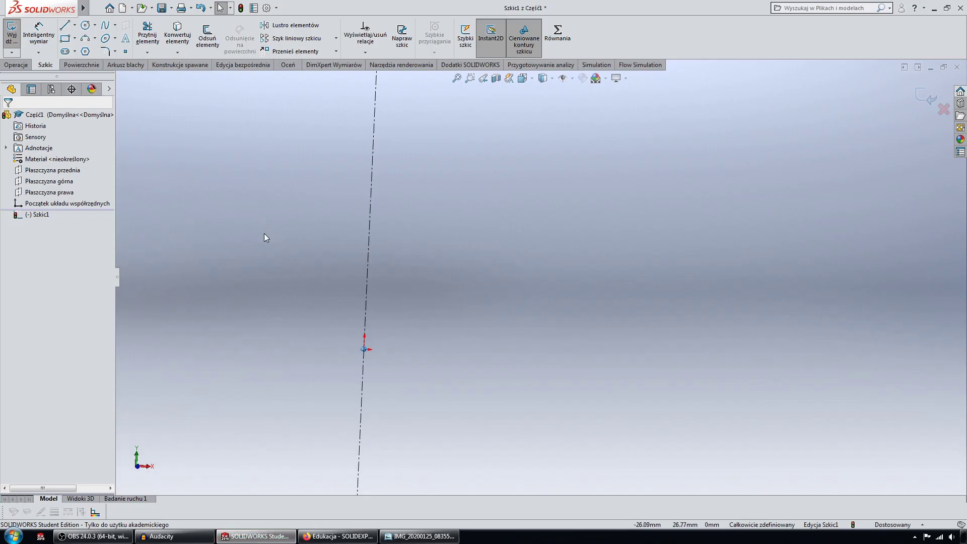
{"action": "left_click", "coordinate": [409, 535]}
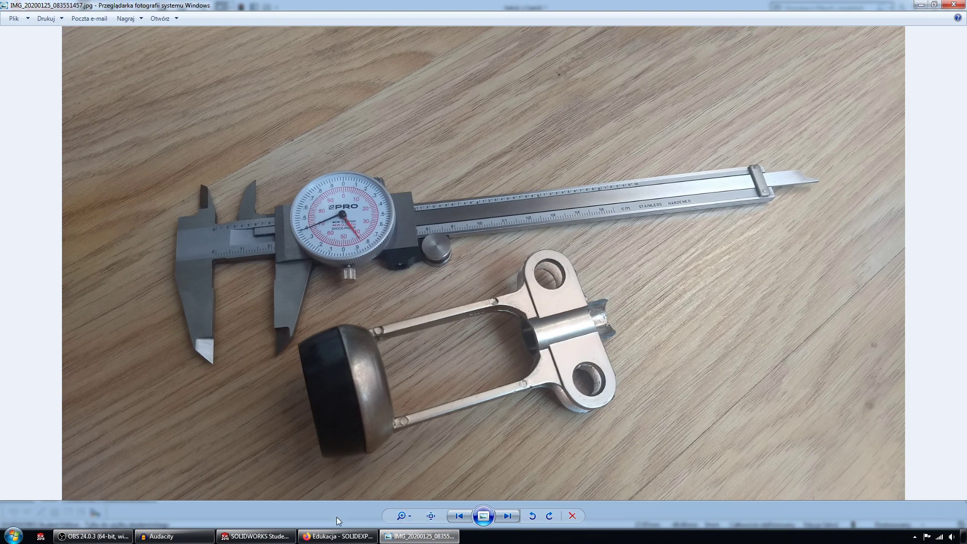
{"action": "left_click", "coordinate": [256, 536]}
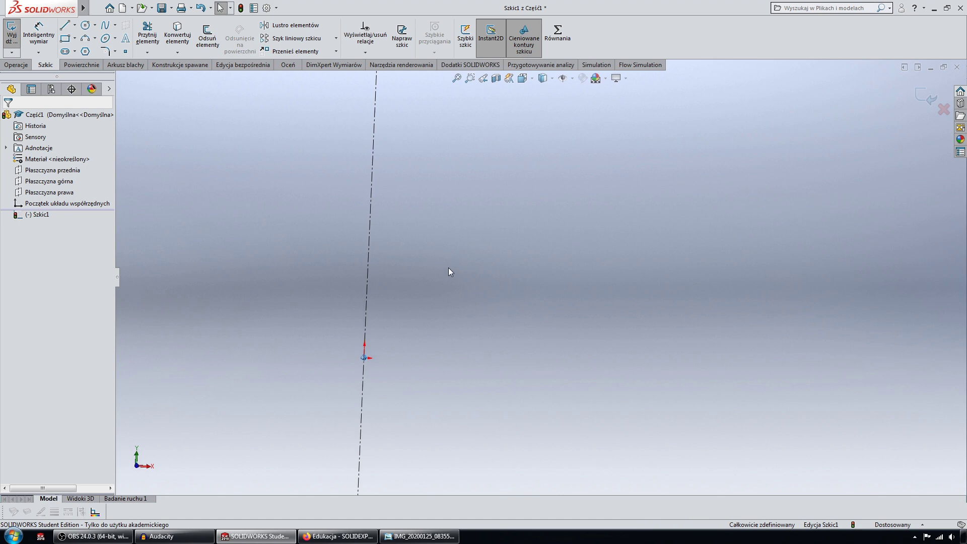
Step: Add an infinite horizontal construction line crossing the vertical one above the origin, checking the photo
{"action": "left_click", "coordinate": [65, 25]}
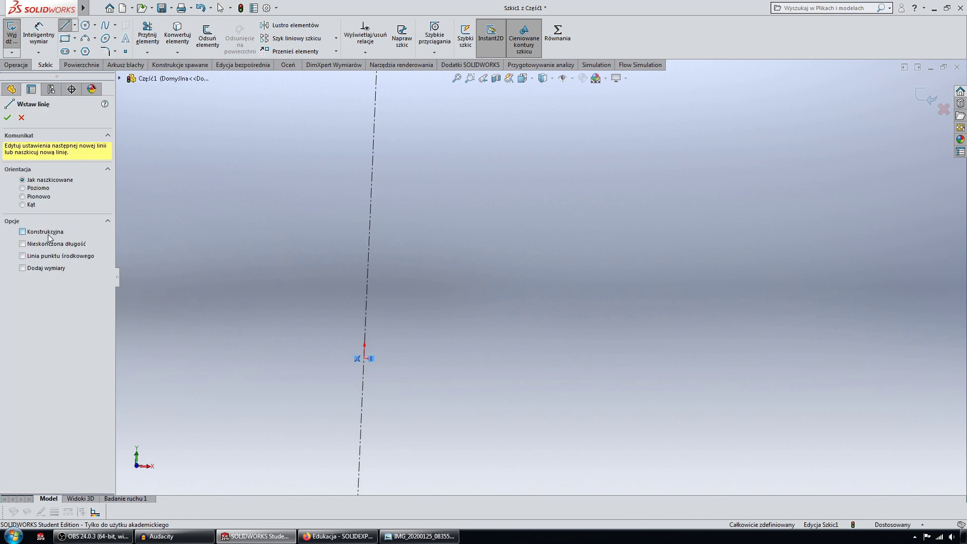
{"action": "left_click", "coordinate": [361, 189]}
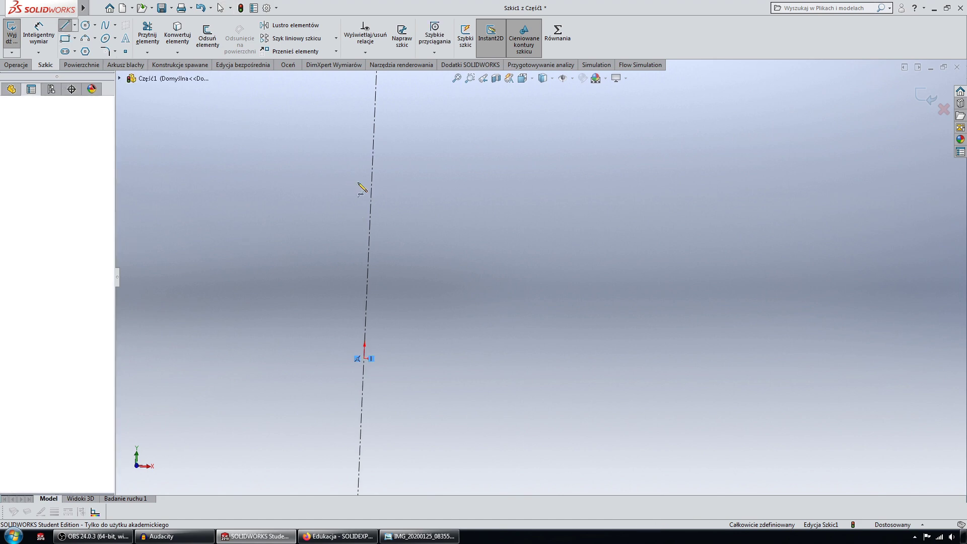
{"action": "left_click", "coordinate": [418, 191]}
{"action": "key", "text": "Escape"}
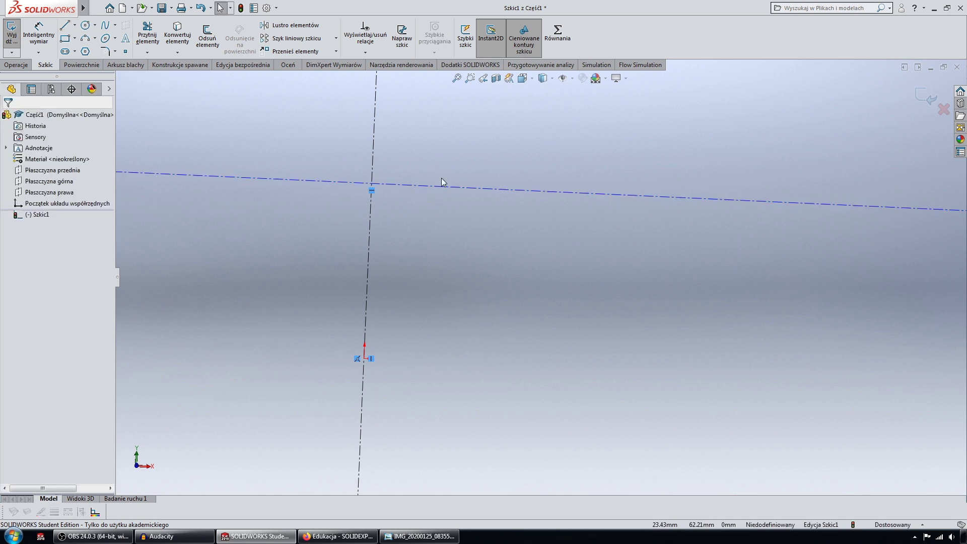
{"action": "middle_click_drag", "start_coordinate": [464, 224], "coordinate": [472, 322]}
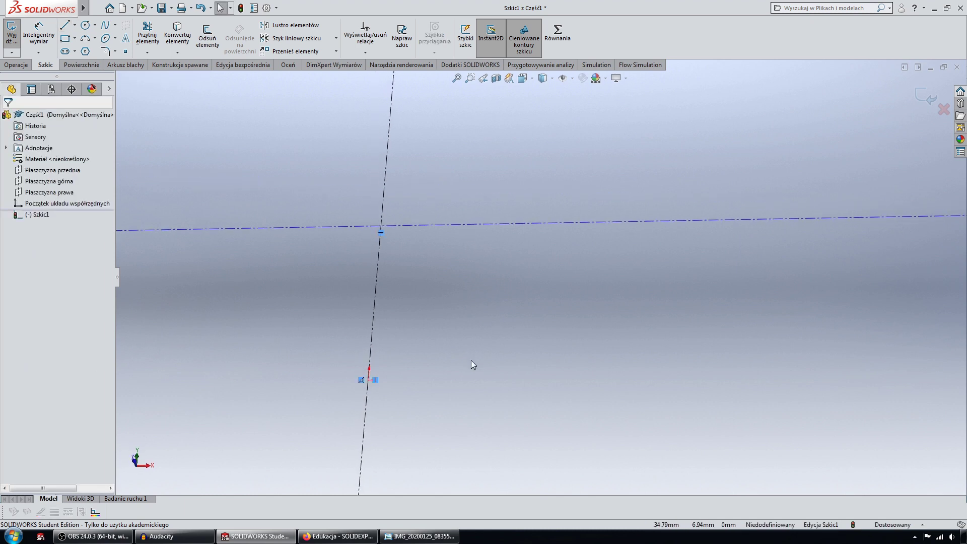
{"action": "left_click", "coordinate": [428, 536]}
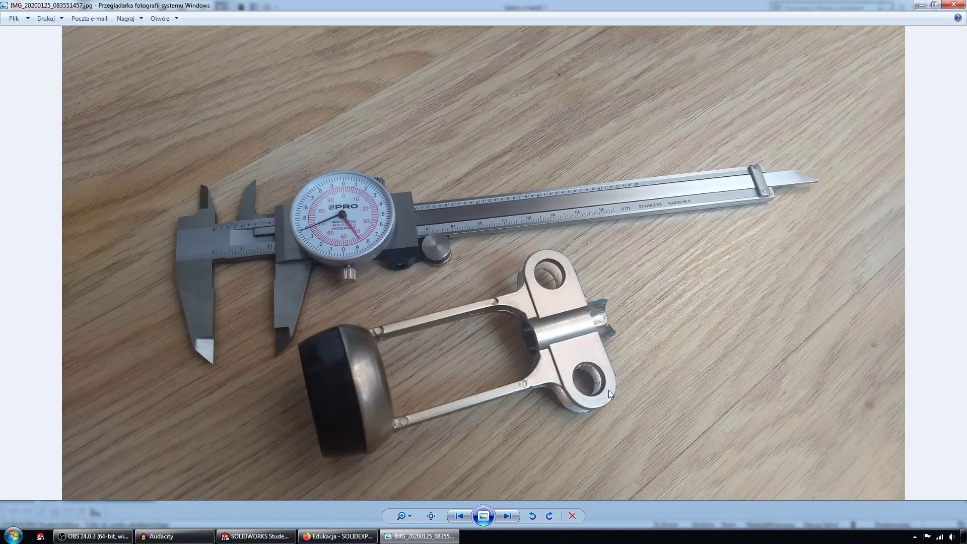
{"action": "left_click", "coordinate": [920, 4]}
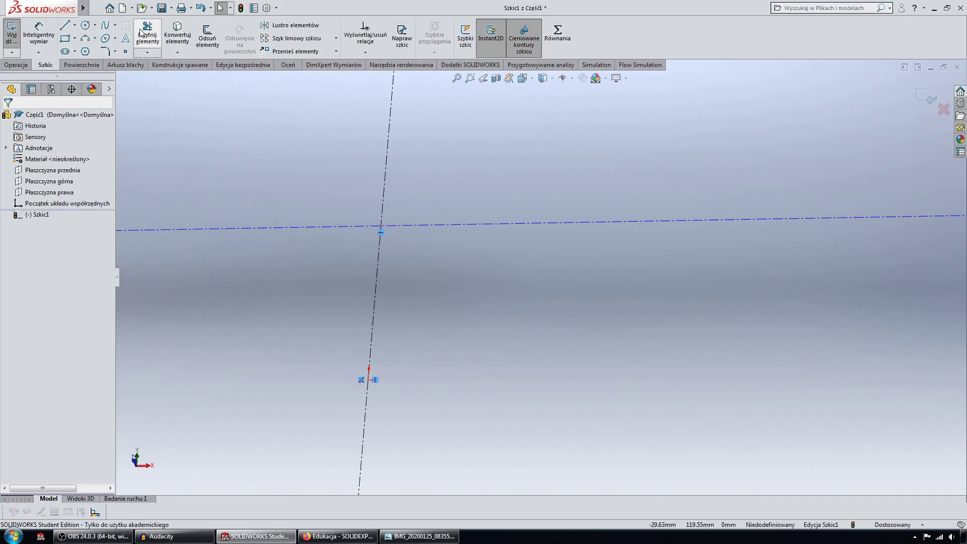
Step: Sketch a straight slot along the horizontal centerline
{"action": "left_click", "coordinate": [65, 51]}
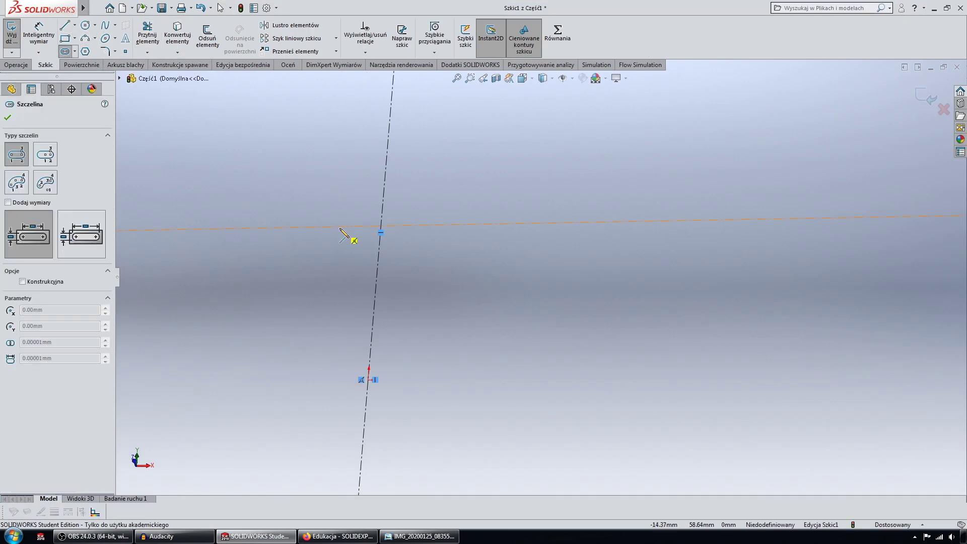
{"action": "left_click", "coordinate": [330, 227]}
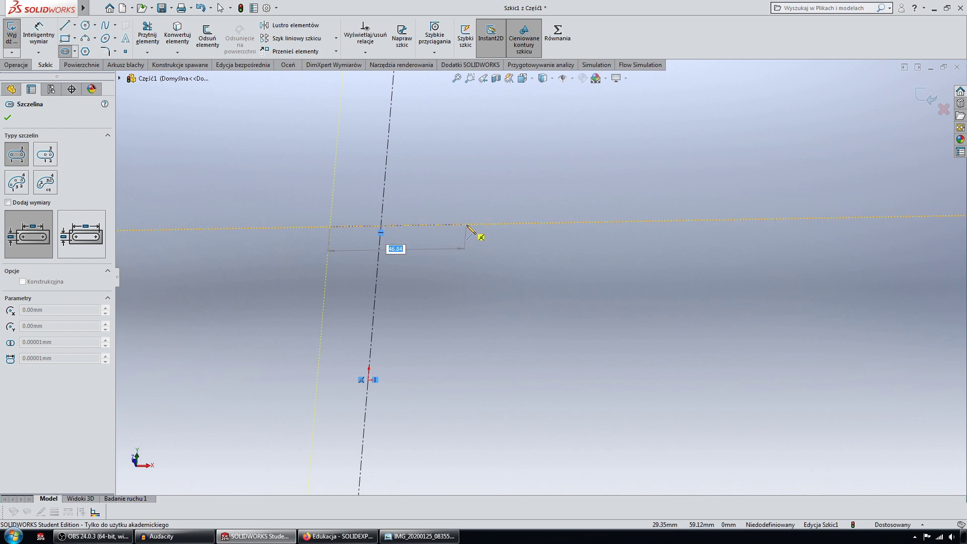
{"action": "left_click", "coordinate": [467, 223]}
{"action": "left_click", "coordinate": [460, 215]}
{"action": "key", "text": "Escape"}
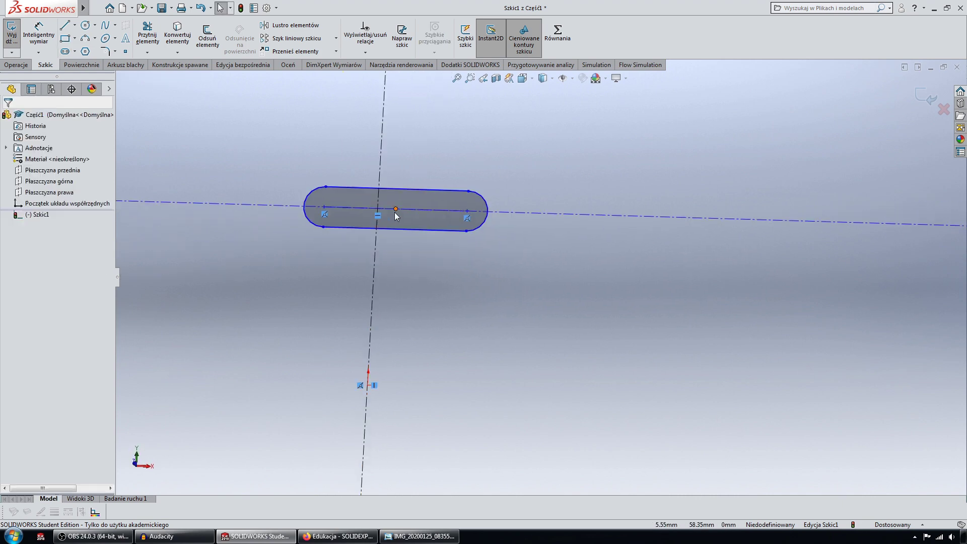
Step: Make the slot's centre point coincident with the vertical centerline, then view the reference photo
{"action": "left_click", "coordinate": [396, 210]}
{"action": "left_click", "coordinate": [410, 176]}
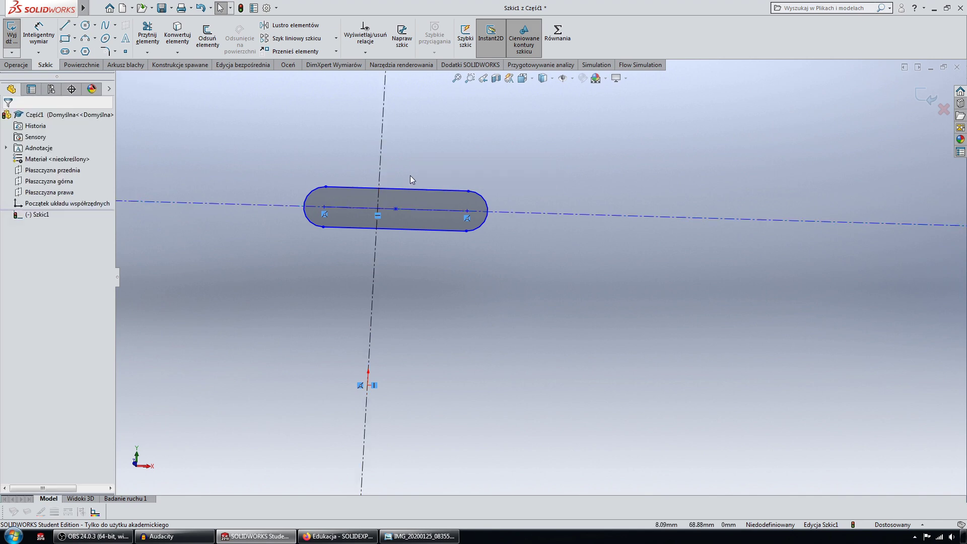
{"action": "left_click", "coordinate": [397, 209]}
{"action": "left_click", "coordinate": [380, 173], "text": "ctrl"}
{"action": "left_click", "coordinate": [10, 281]}
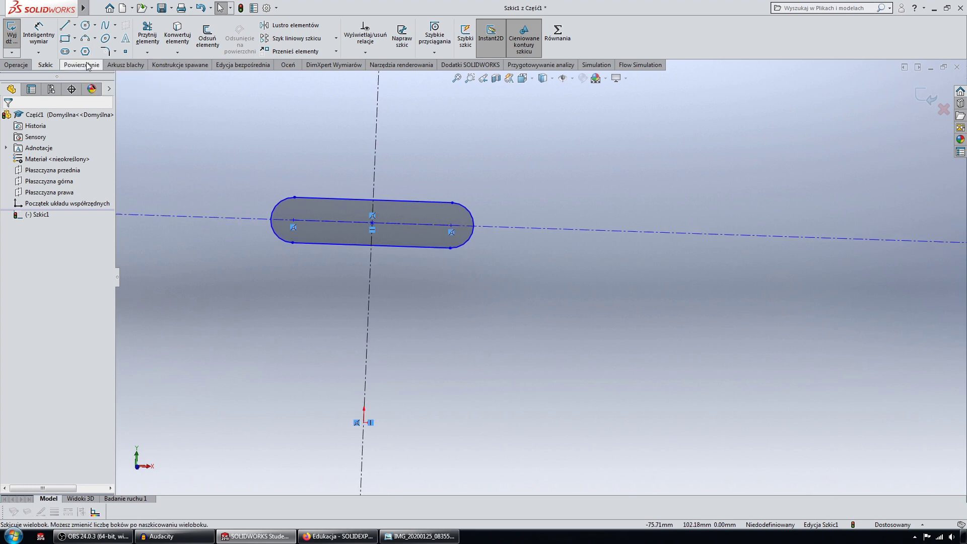
{"action": "left_click", "coordinate": [409, 503]}
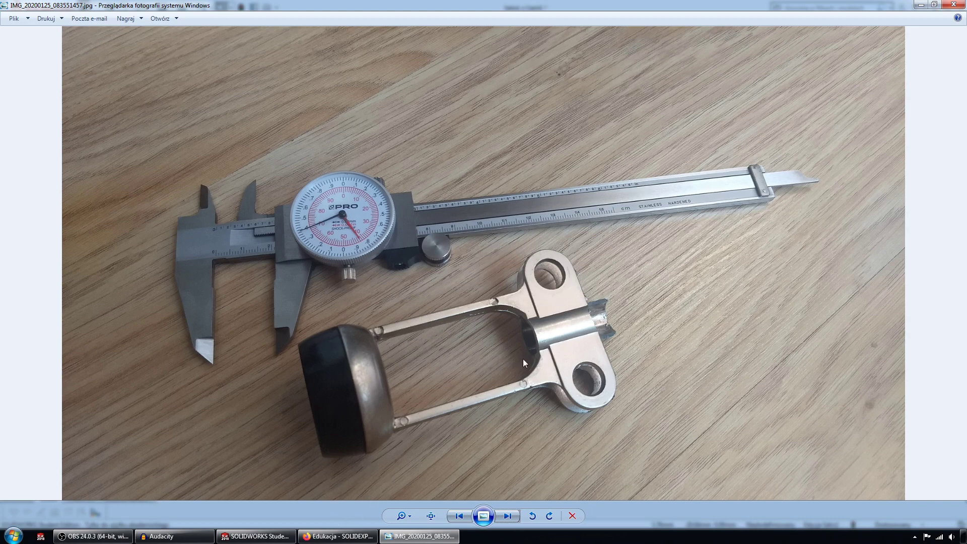
Step: Dimension the slot's overall length between its end arcs as 60 mm
{"action": "left_click", "coordinate": [259, 536]}
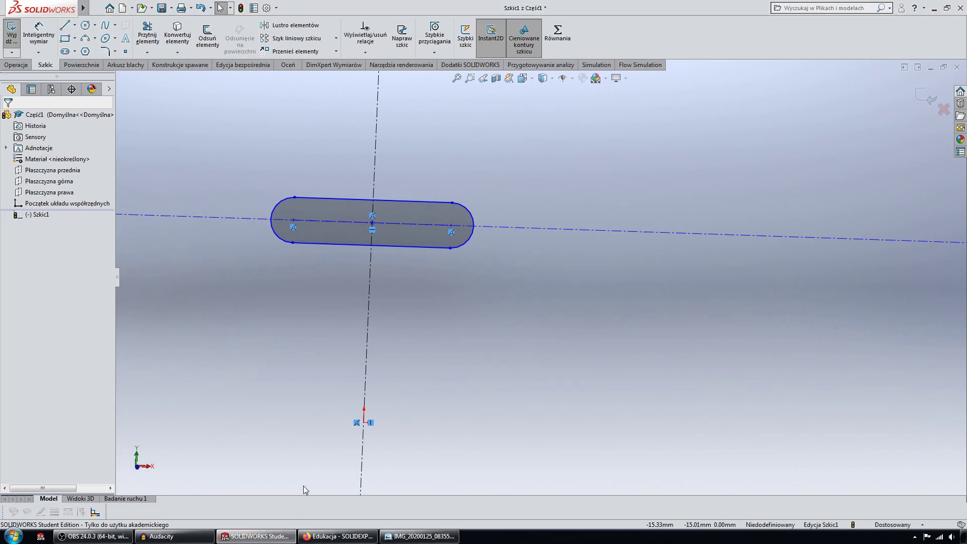
{"action": "left_click", "coordinate": [39, 35]}
{"action": "left_click", "coordinate": [267, 238]}
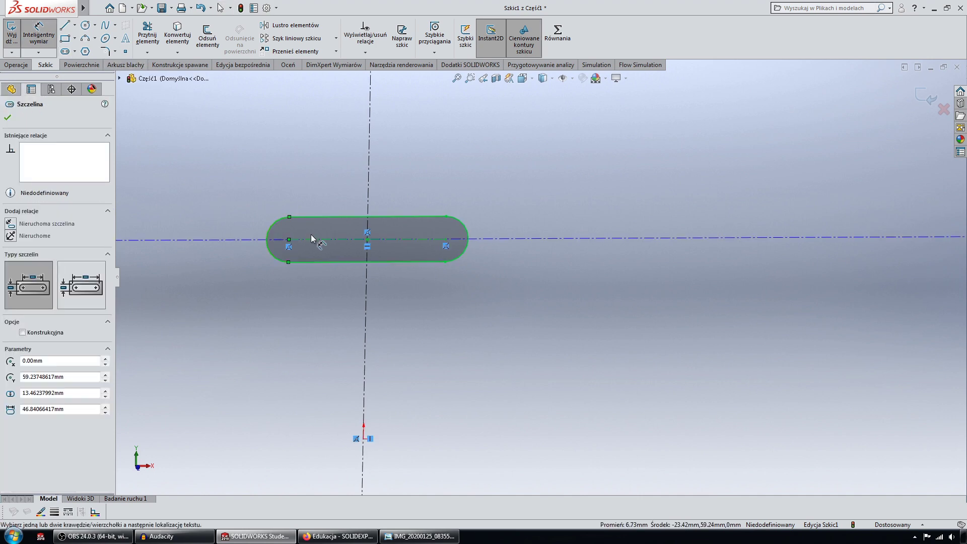
{"action": "left_click", "coordinate": [466, 235]}
{"action": "left_click", "coordinate": [398, 170]}
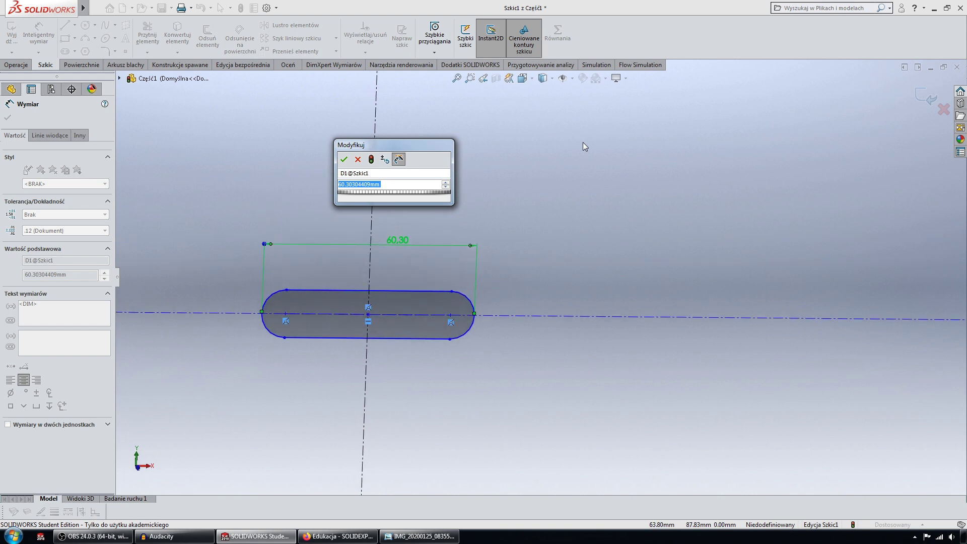
{"action": "type", "text": "60"}
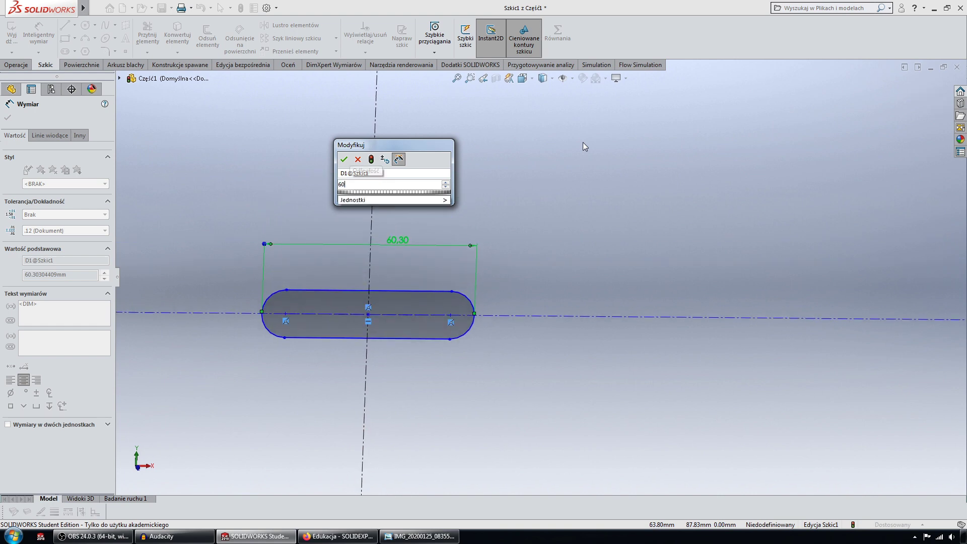
{"action": "key", "text": "Return"}
{"action": "key", "text": "Escape"}
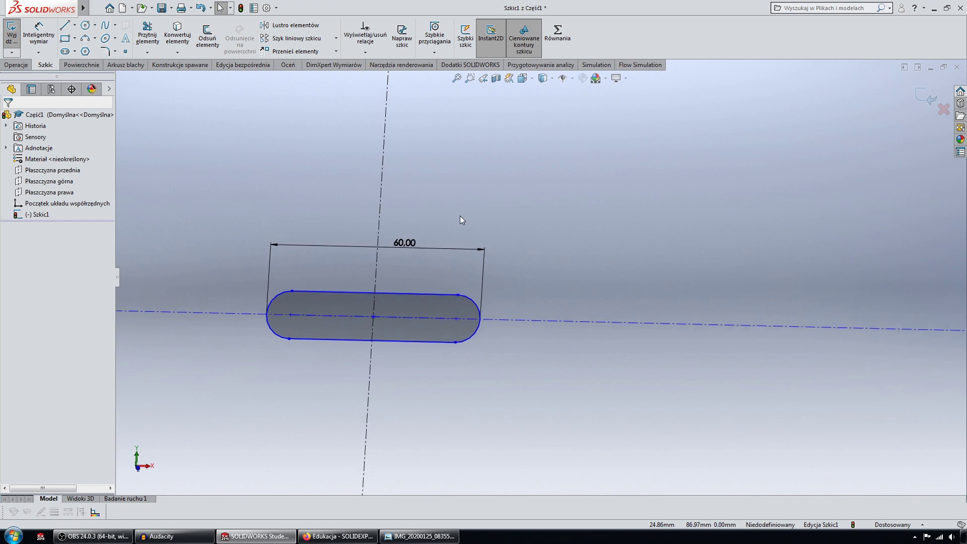
Step: Dimension the slot's width as 20 mm
{"action": "left_click", "coordinate": [39, 35]}
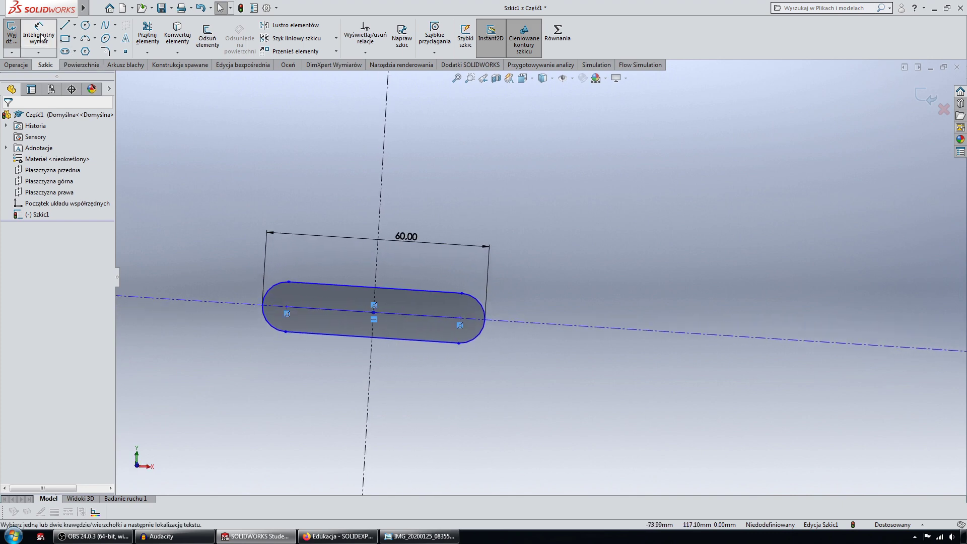
{"action": "left_click", "coordinate": [343, 288]}
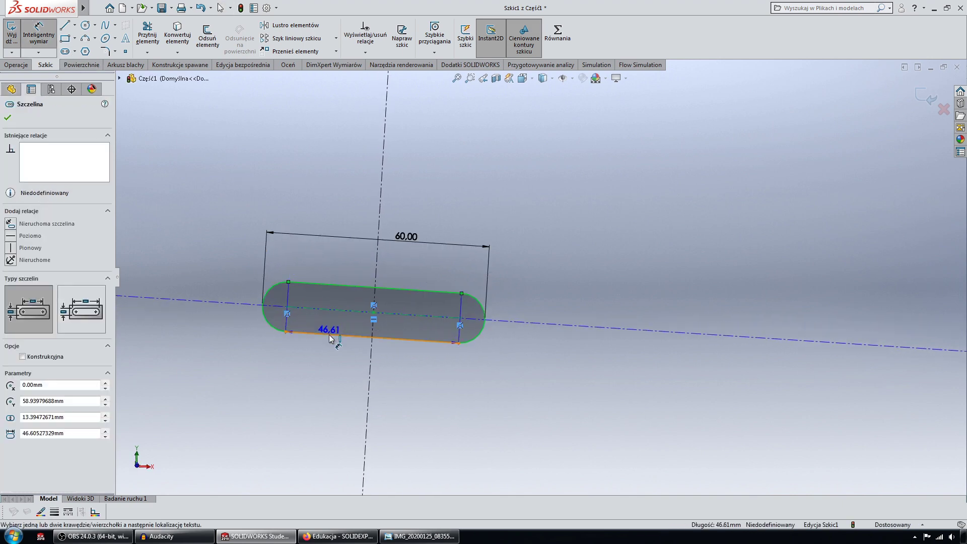
{"action": "left_click", "coordinate": [222, 295]}
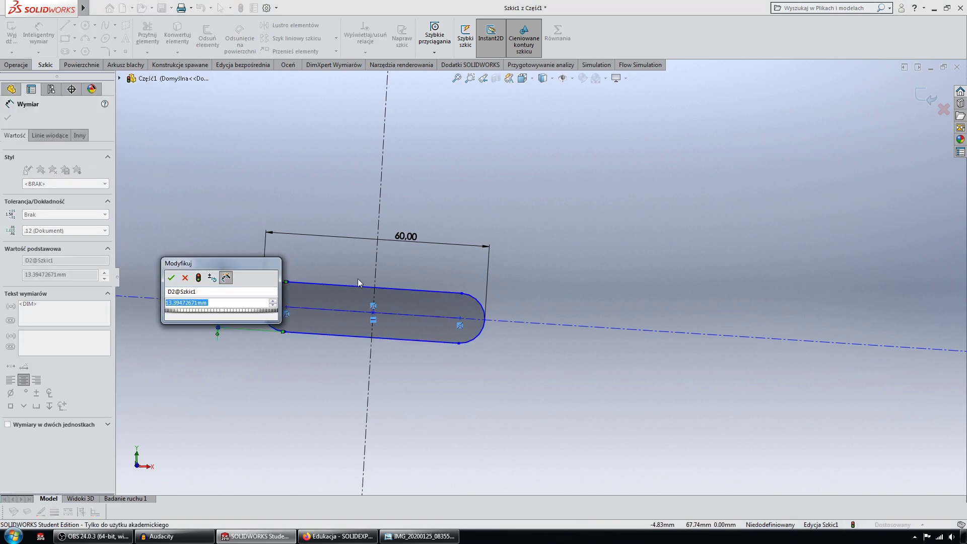
{"action": "type", "text": "20"}
{"action": "key", "text": "Return"}
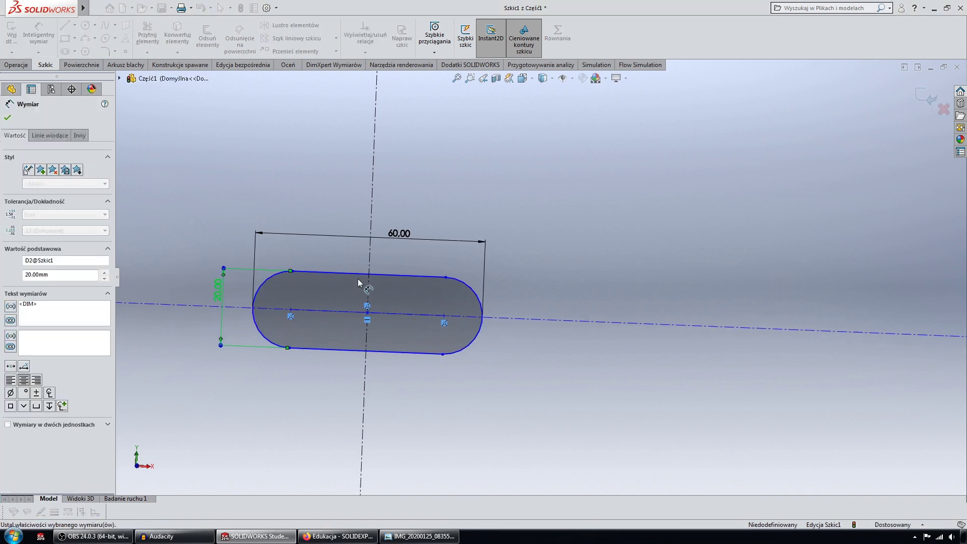
{"action": "key", "text": "Escape"}
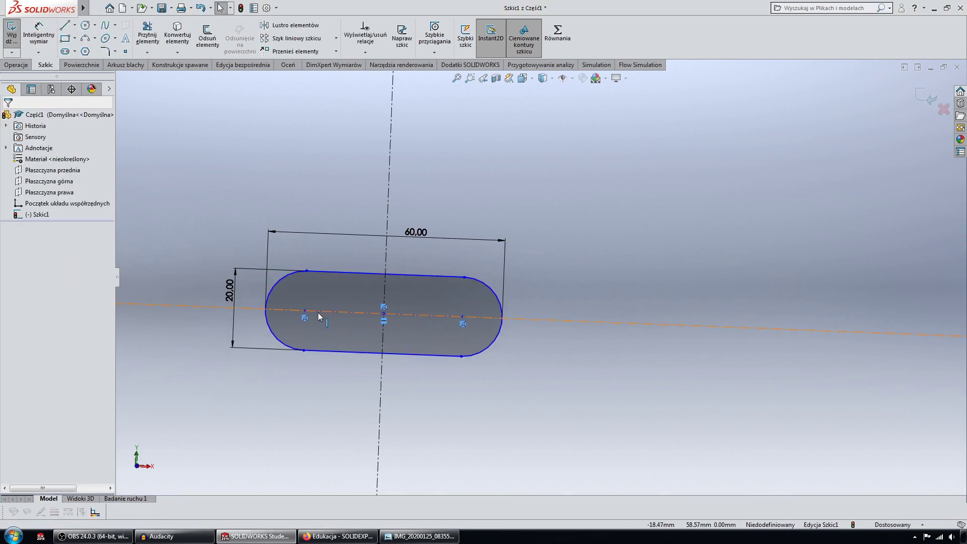
Step: Drag the slot to check it still moves, fit the view, and check the reference photo
{"action": "left_click", "coordinate": [307, 315]}
{"action": "key", "text": "Escape"}
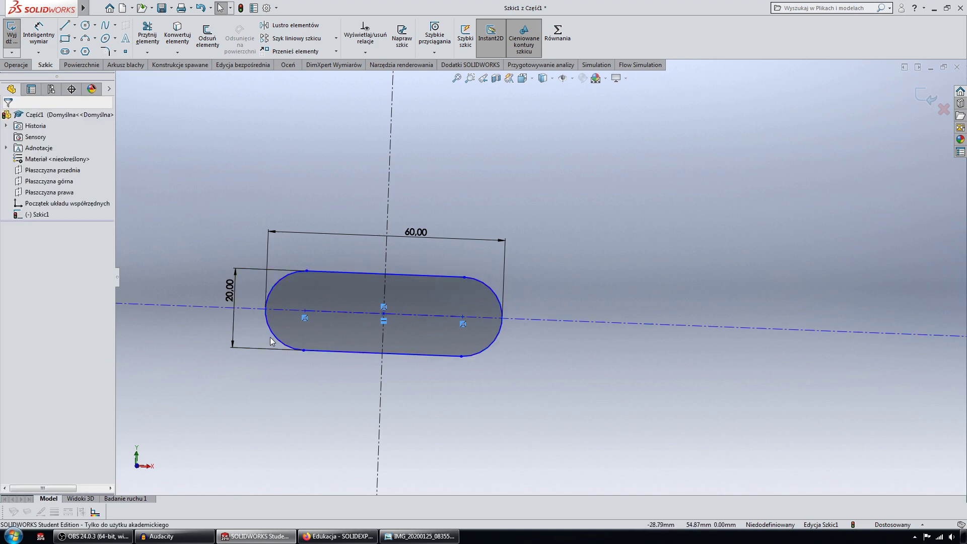
{"action": "left_click", "coordinate": [463, 278]}
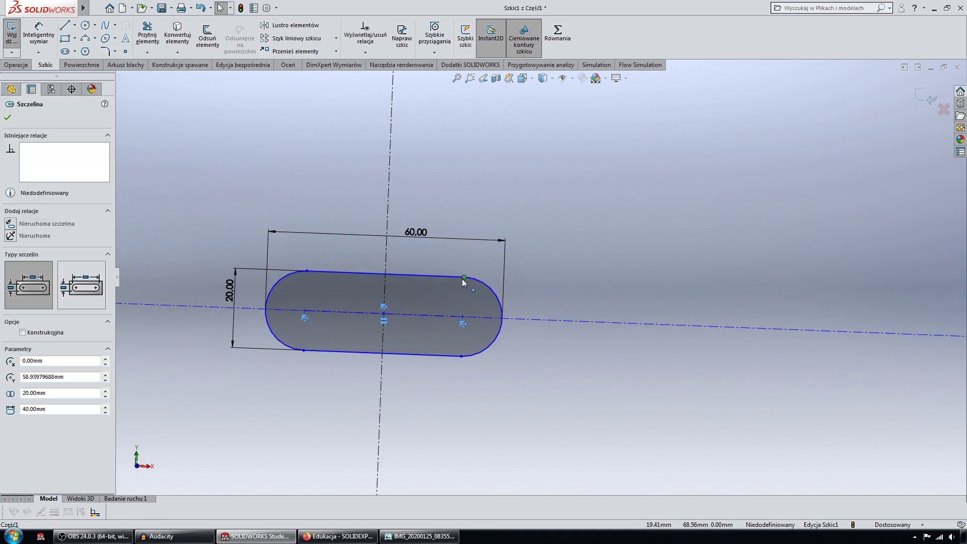
{"action": "left_click_drag", "start_coordinate": [458, 286], "coordinate": [466, 280]}
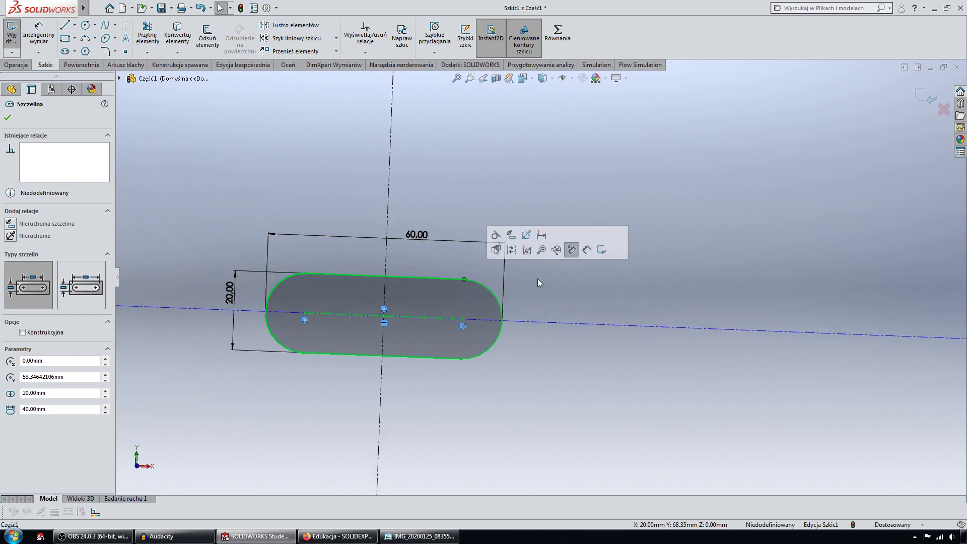
{"action": "left_click", "coordinate": [591, 297]}
{"action": "key", "text": "f"}
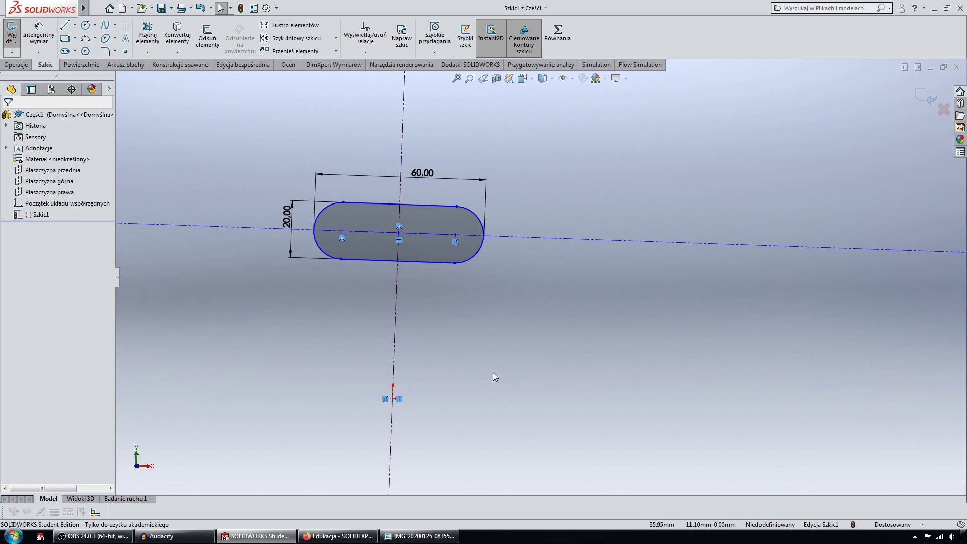
{"action": "left_click", "coordinate": [421, 535]}
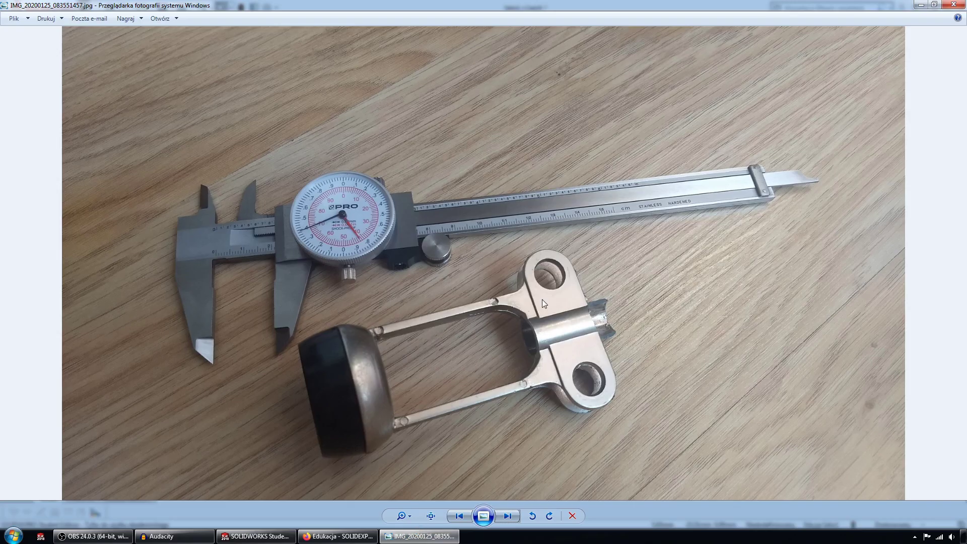
{"action": "left_click", "coordinate": [921, 6]}
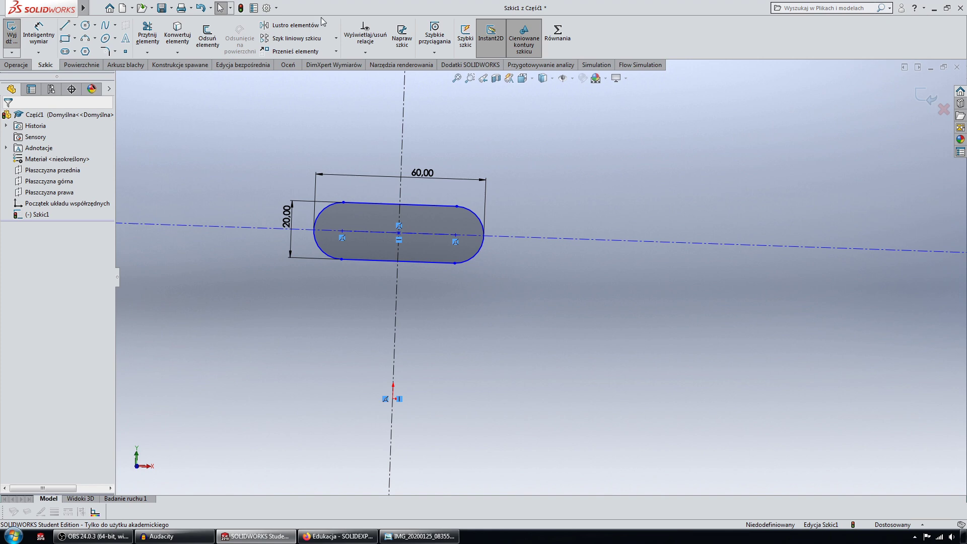
Step: Add a 78 mm vertical dimension from the origin to the slot's horizontal centerline
{"action": "left_click", "coordinate": [398, 400]}
{"action": "left_click", "coordinate": [535, 240]}
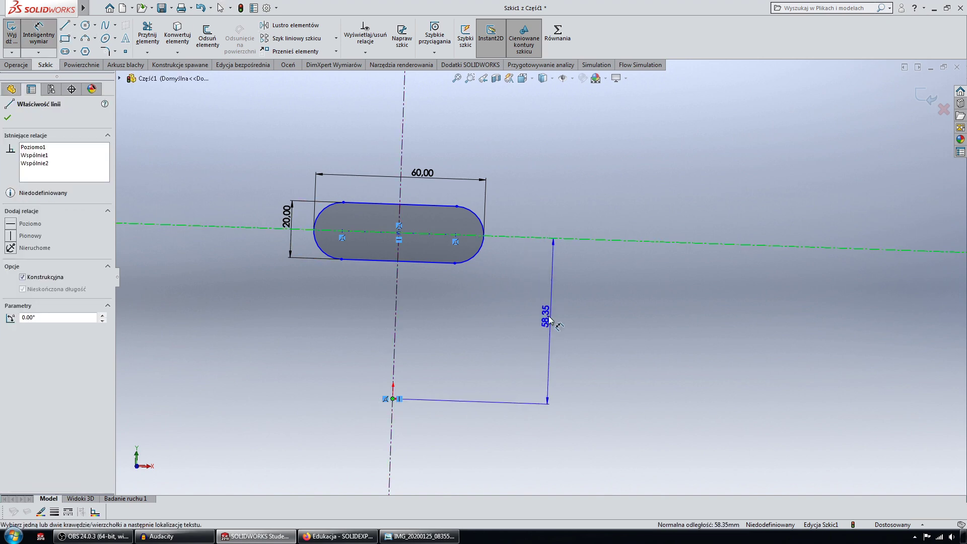
{"action": "left_click", "coordinate": [550, 323]}
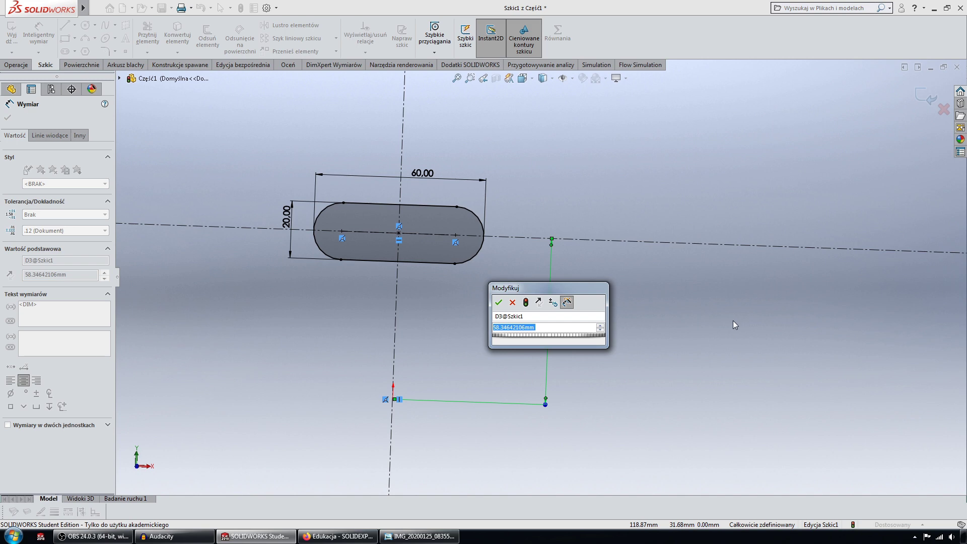
{"action": "type", "text": "78"}
{"action": "key", "text": "Return"}
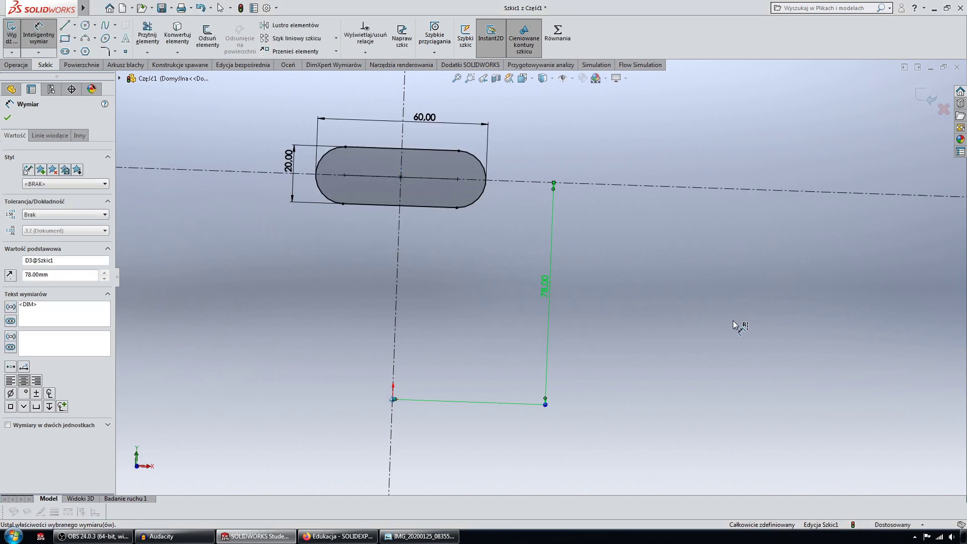
{"action": "key", "text": "Escape"}
{"action": "middle_click_drag", "start_coordinate": [690, 283], "coordinate": [571, 208]}
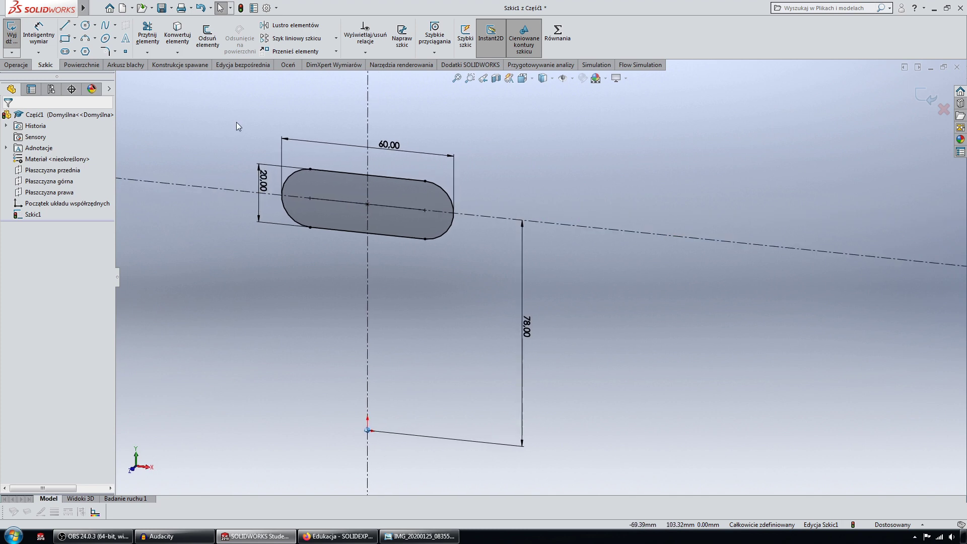
Step: Start an Extruded Boss/Base with a Mid Plane end condition, consulting the reference photos
{"action": "left_click", "coordinate": [15, 65]}
{"action": "left_click", "coordinate": [23, 32]}
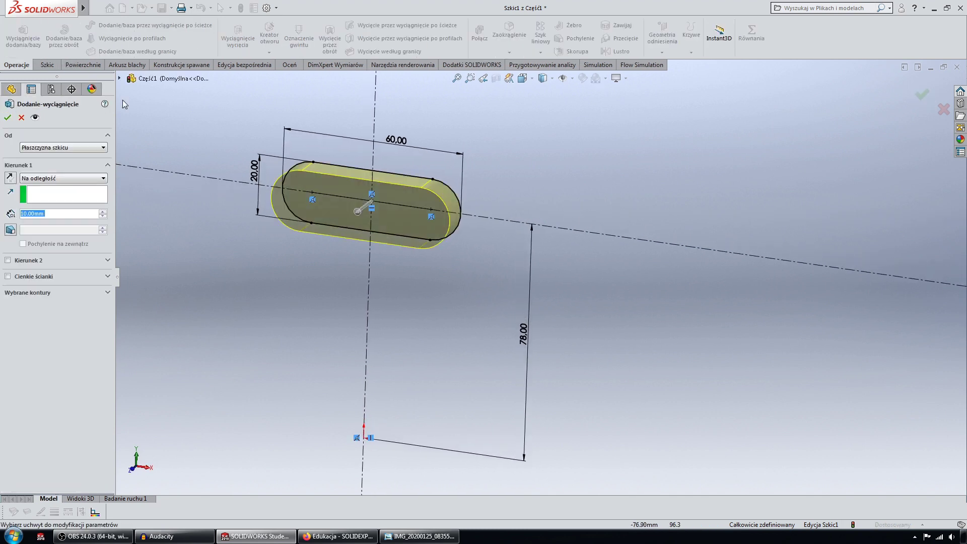
{"action": "left_click", "coordinate": [103, 178]}
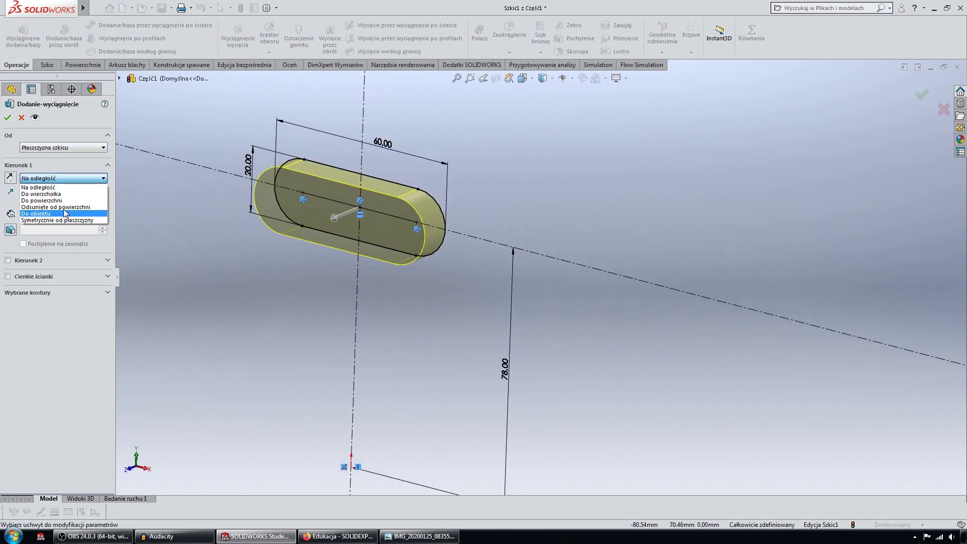
{"action": "left_click", "coordinate": [82, 221]}
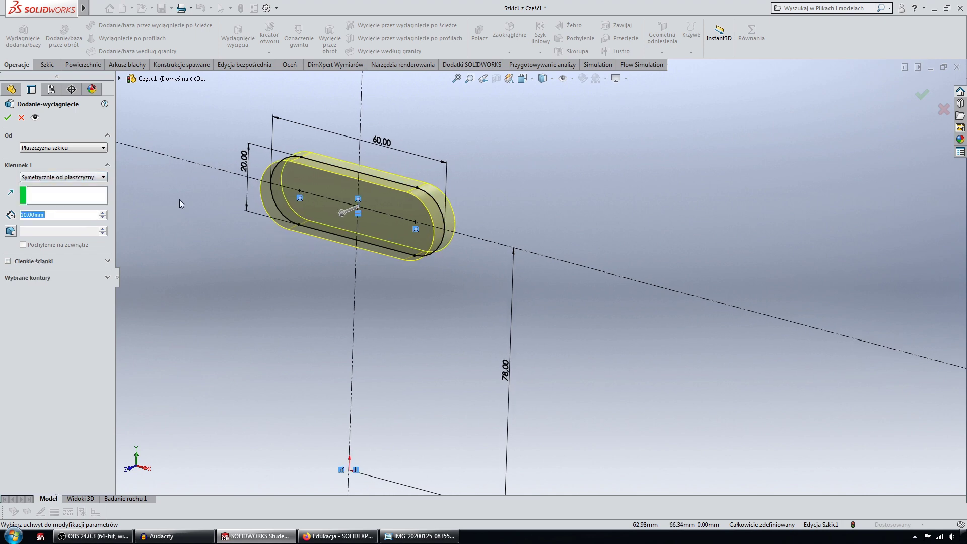
{"action": "left_click", "coordinate": [419, 535]}
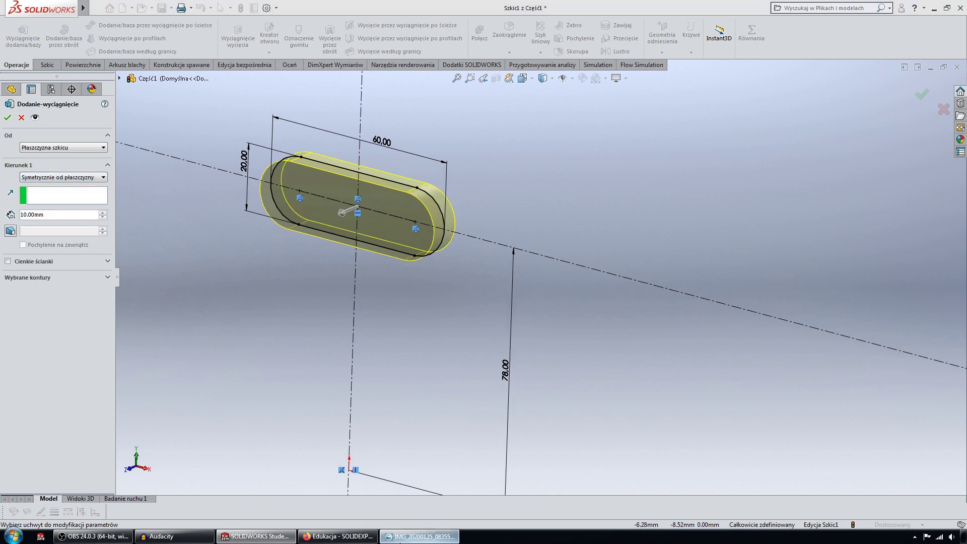
{"action": "left_click", "coordinate": [506, 518]}
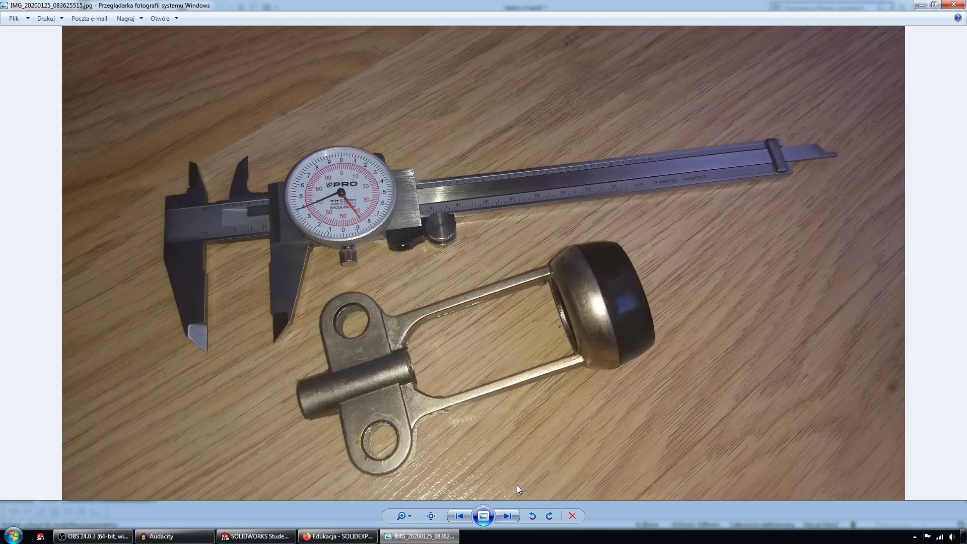
{"action": "left_click", "coordinate": [920, 5]}
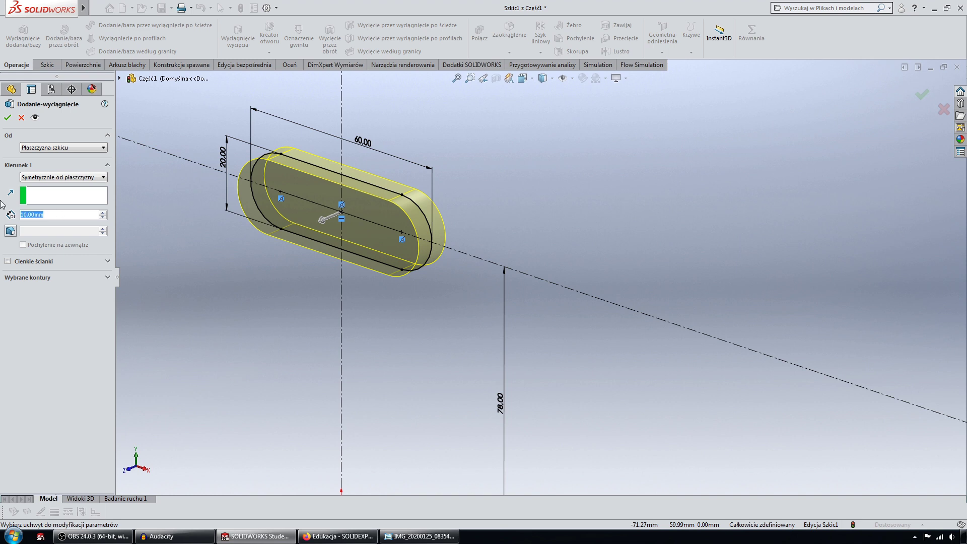
Step: Set the extrusion thickness to 12 mm, accept it, and select the plate's front face
{"action": "type", "text": "12"}
{"action": "key", "text": "Return"}
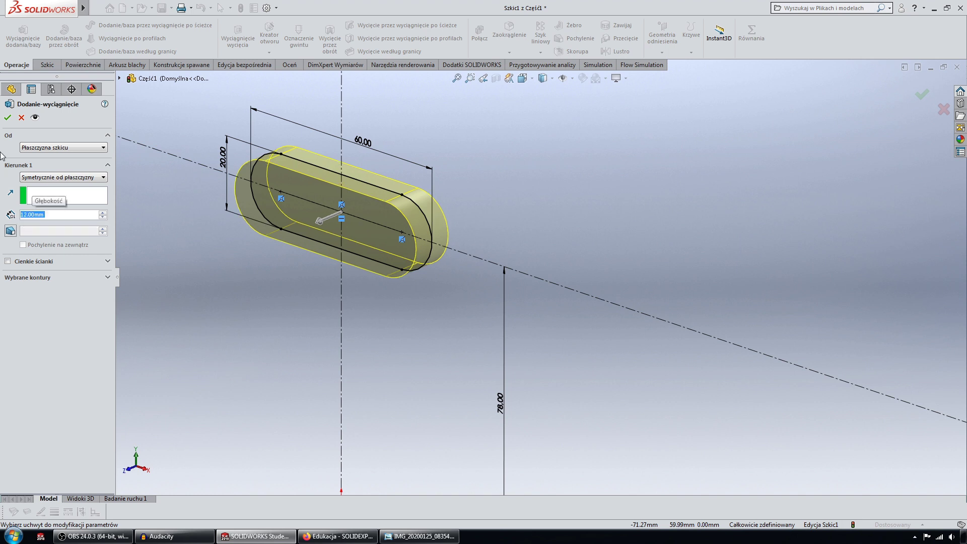
{"action": "key", "text": "Return"}
{"action": "key", "text": "ctrl+1"}
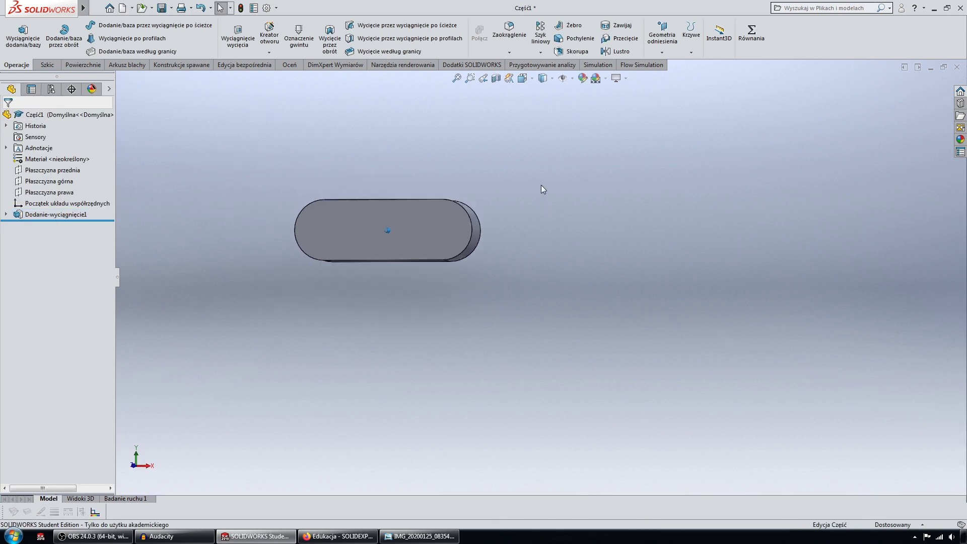
{"action": "key", "text": "ctrl+7"}
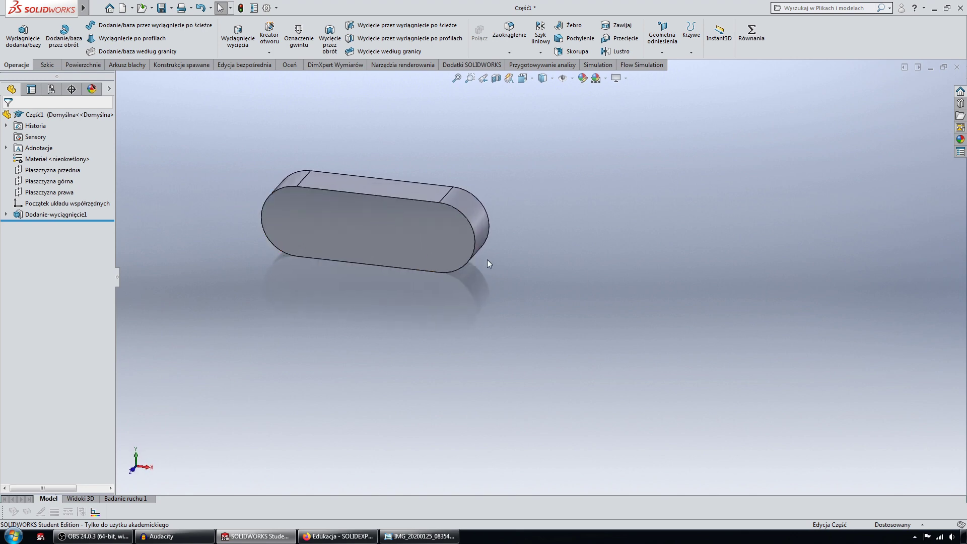
{"action": "left_click", "coordinate": [392, 248]}
Step: Open a sketch on the plate's front face and place sketch points at the slot ends
{"action": "left_click", "coordinate": [458, 206]}
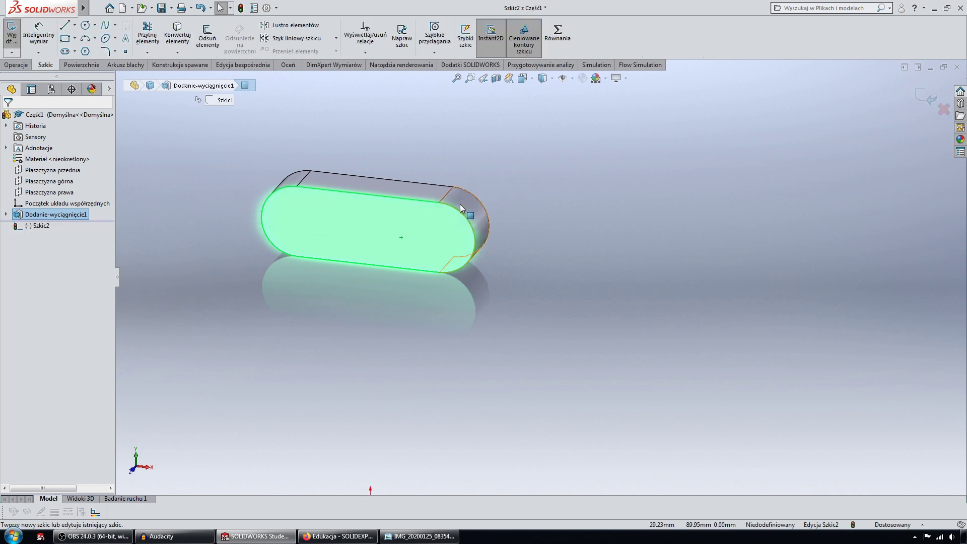
{"action": "left_click", "coordinate": [125, 51]}
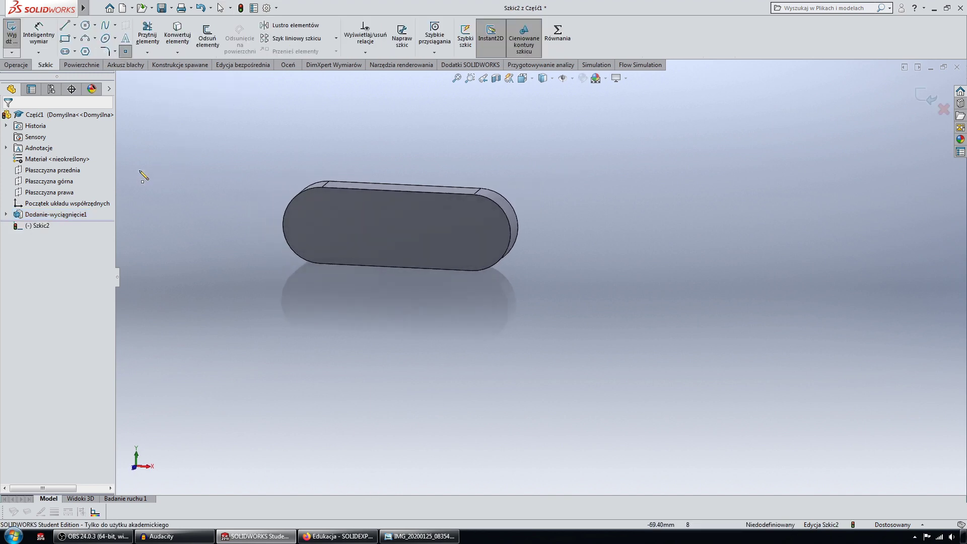
{"action": "left_click", "coordinate": [7, 214]}
{"action": "left_click", "coordinate": [44, 225]}
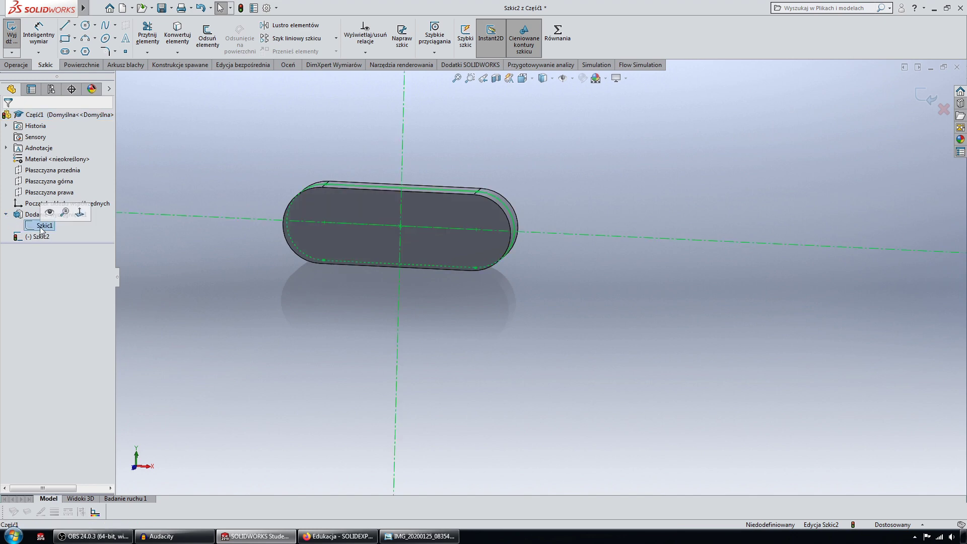
{"action": "left_click", "coordinate": [219, 107]}
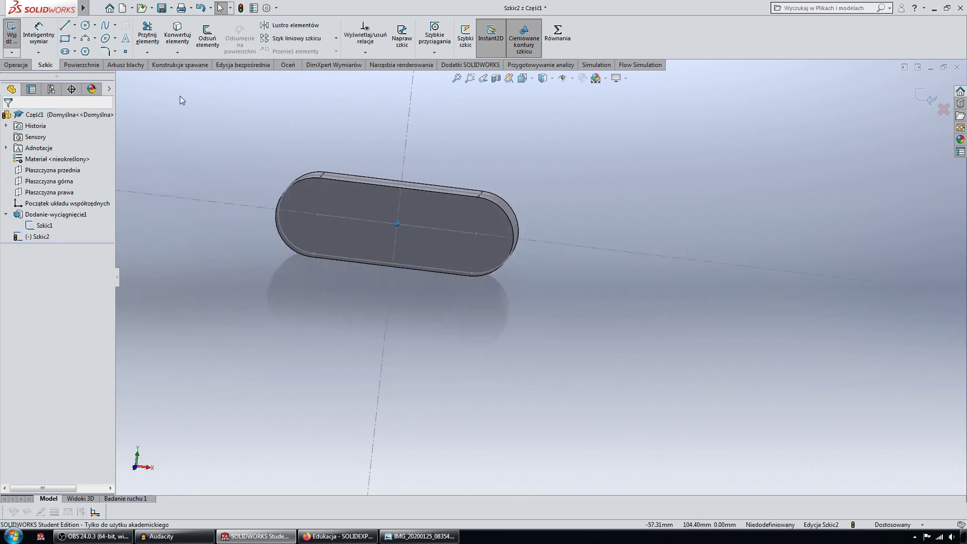
{"action": "left_click", "coordinate": [125, 51]}
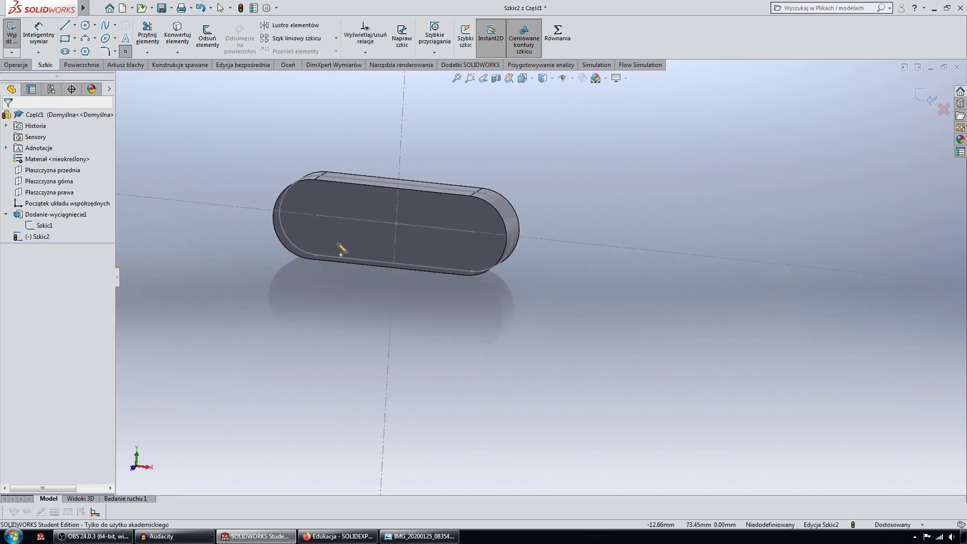
{"action": "left_click", "coordinate": [344, 231]}
{"action": "key", "text": "Escape"}
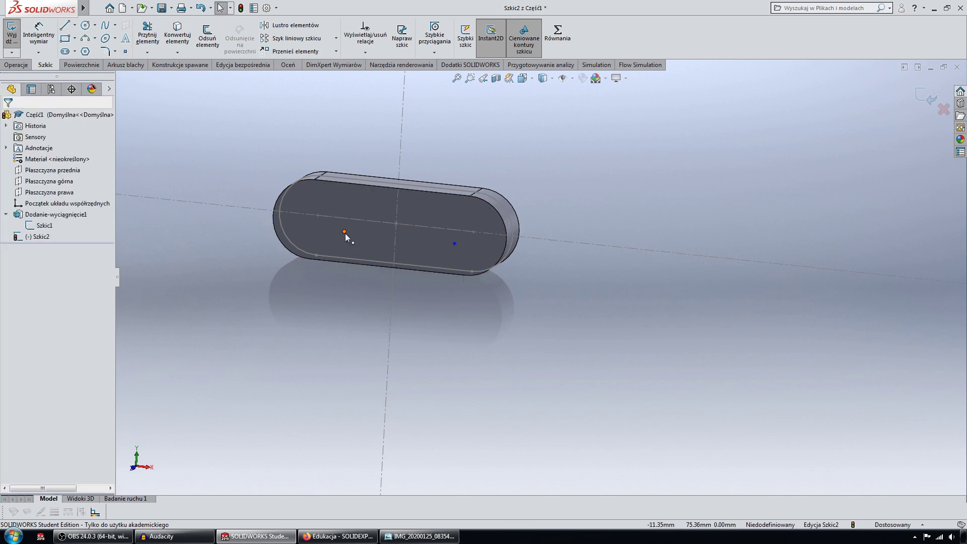
Step: Make the left point coincident with the horizontal construction line; dismiss the right point's pierce warning
{"action": "left_click", "coordinate": [345, 232]}
{"action": "left_click", "coordinate": [355, 219], "text": "ctrl"}
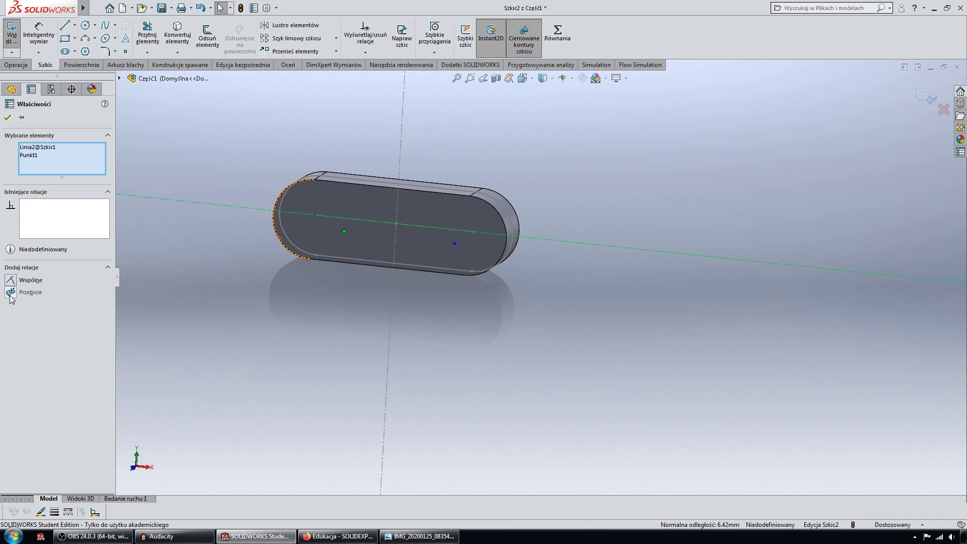
{"action": "left_click", "coordinate": [11, 279]}
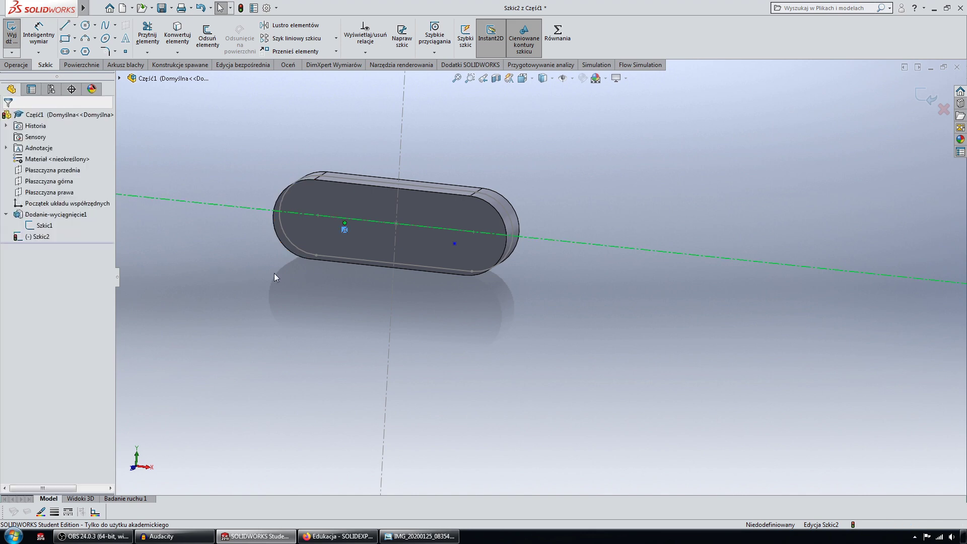
{"action": "left_click", "coordinate": [454, 244]}
{"action": "left_click", "coordinate": [452, 233], "text": "ctrl"}
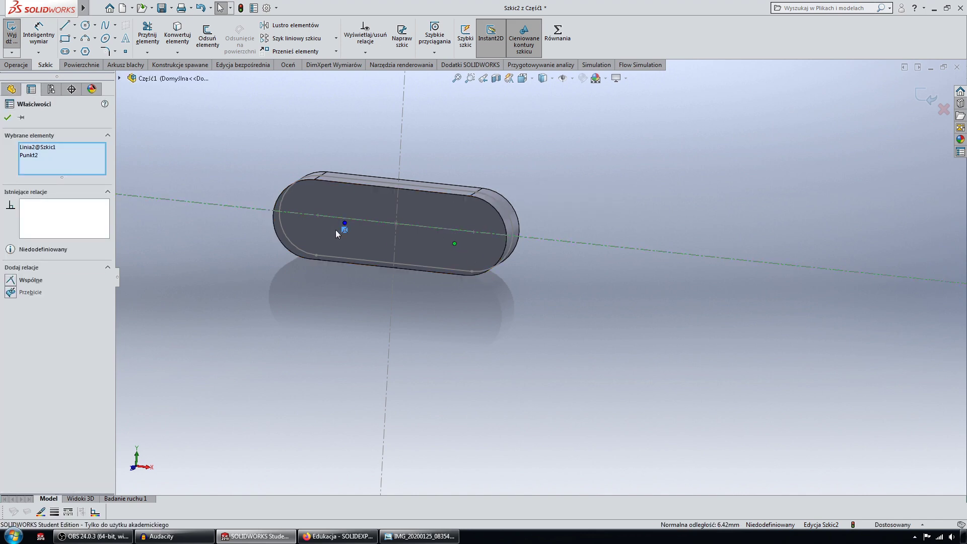
{"action": "left_click", "coordinate": [11, 280]}
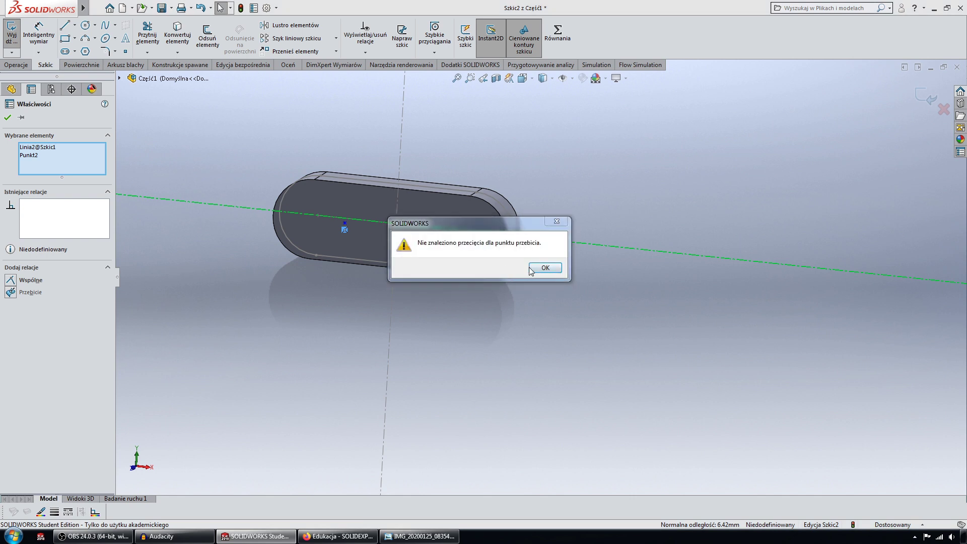
{"action": "left_click", "coordinate": [545, 268]}
{"action": "left_click", "coordinate": [190, 267]}
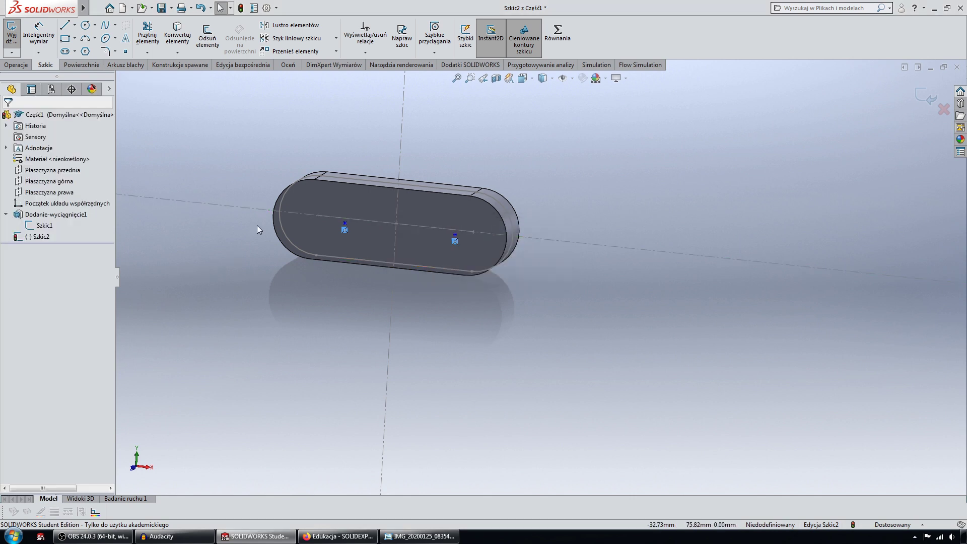
Step: View the sketch face-on and select both points with the vertical centerline for a relation
{"action": "key", "text": "ctrl+8"}
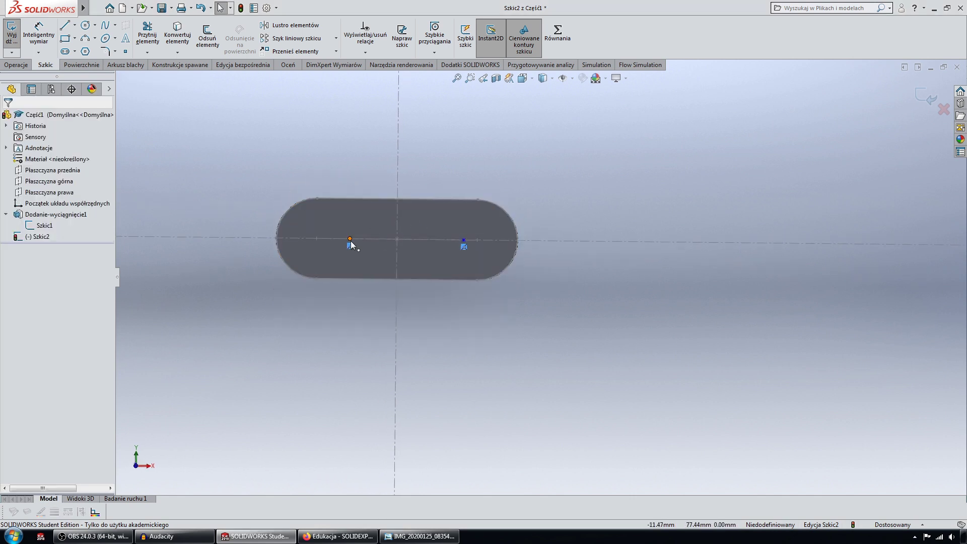
{"action": "left_click", "coordinate": [350, 240]}
{"action": "left_click", "coordinate": [470, 242], "text": "ctrl"}
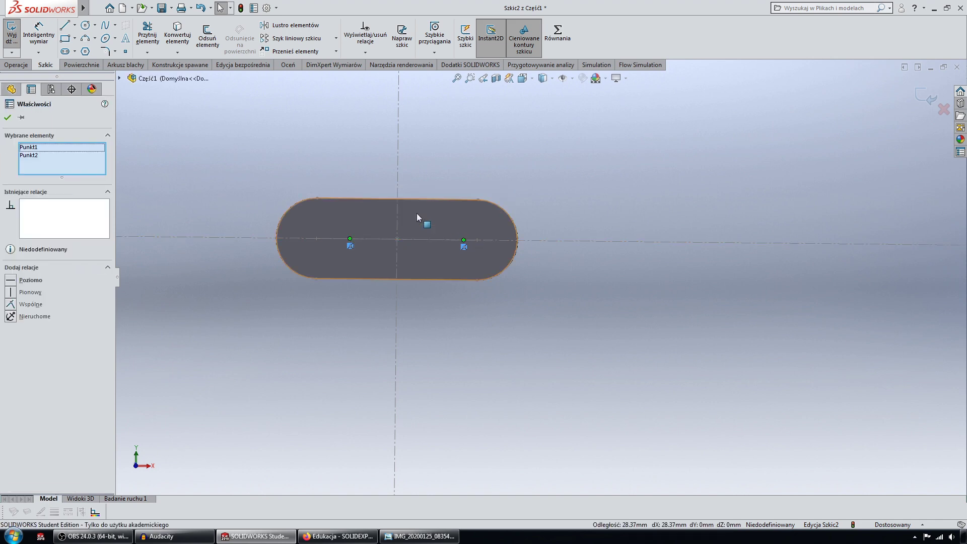
{"action": "left_click", "coordinate": [398, 163], "text": "ctrl"}
{"action": "key", "text": "Escape"}
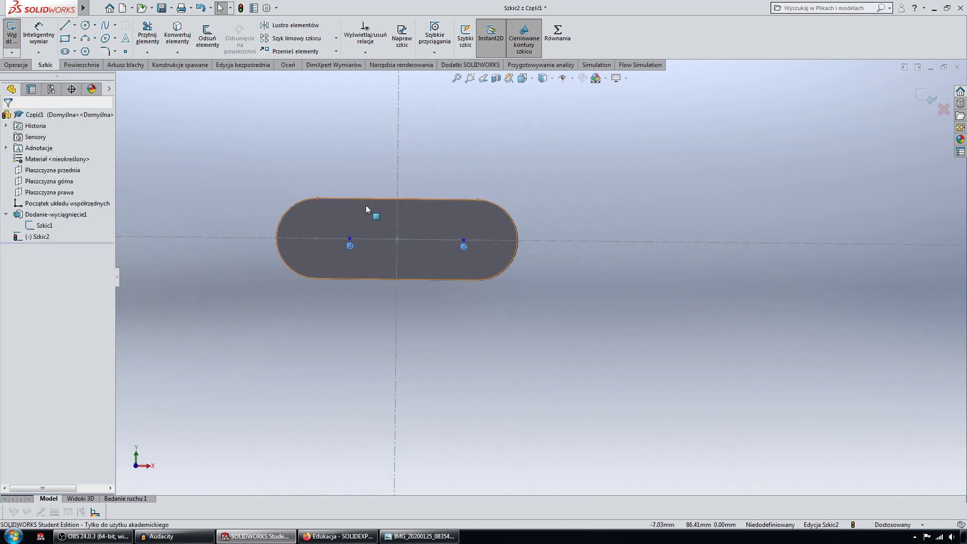
{"action": "left_click", "coordinate": [350, 239]}
{"action": "left_click", "coordinate": [463, 240], "text": "ctrl"}
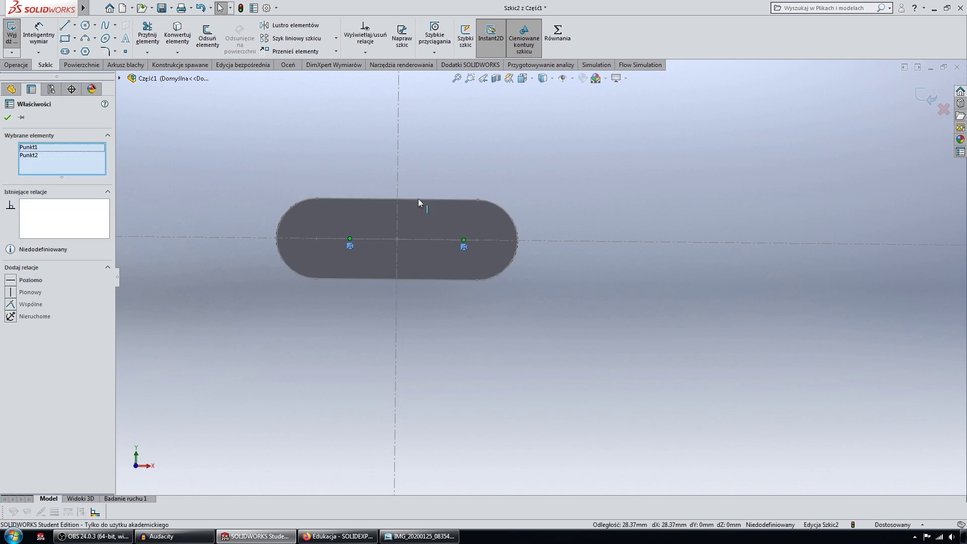
{"action": "left_click", "coordinate": [398, 165], "text": "ctrl"}
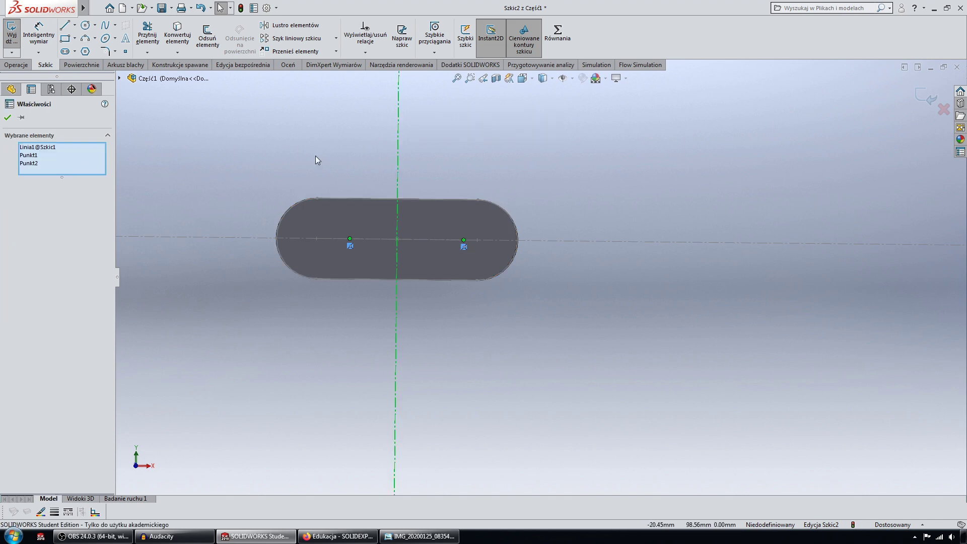
{"action": "key", "text": "Escape"}
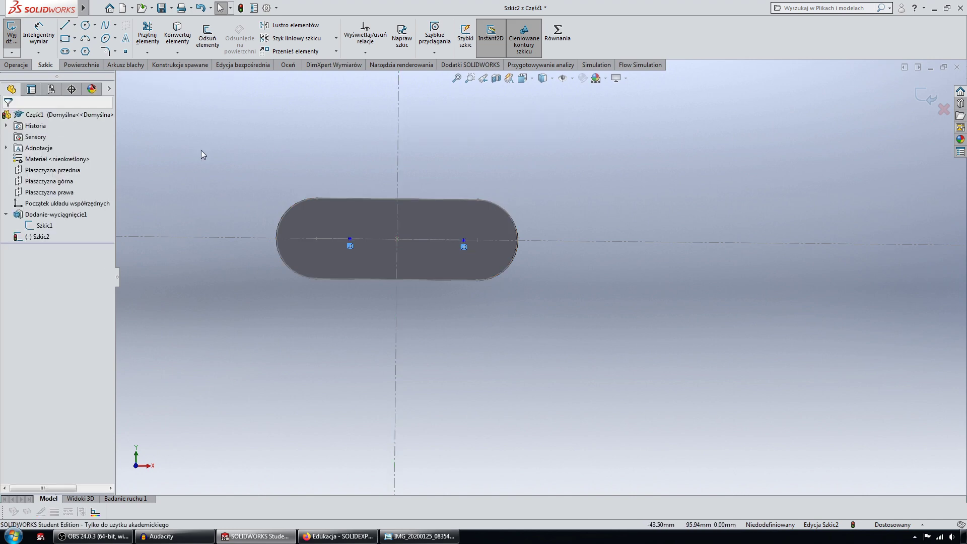
{"action": "left_click", "coordinate": [39, 34]}
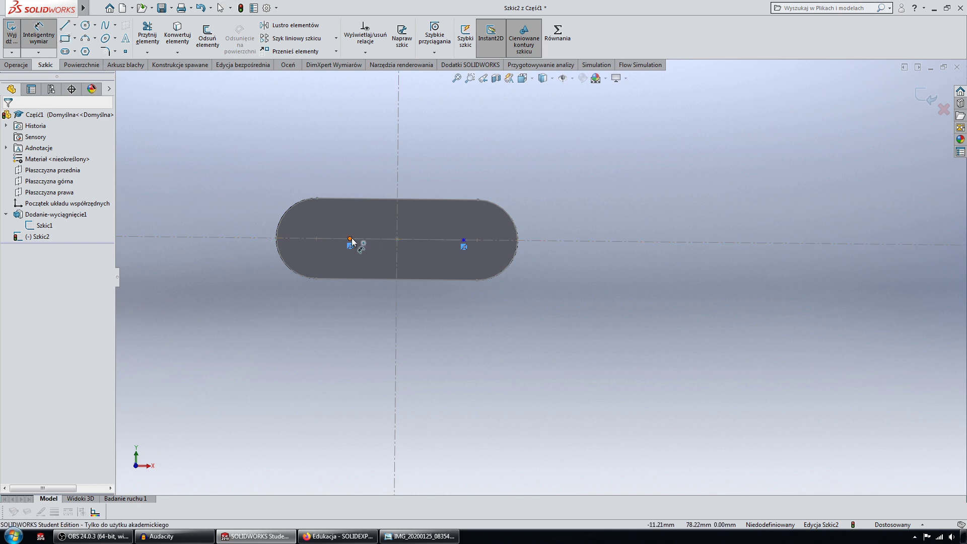
{"action": "key", "text": "Up"}
{"action": "key", "text": "Left"}
Step: Draw an infinite vertical construction line through the origin
{"action": "key", "text": "Escape"}
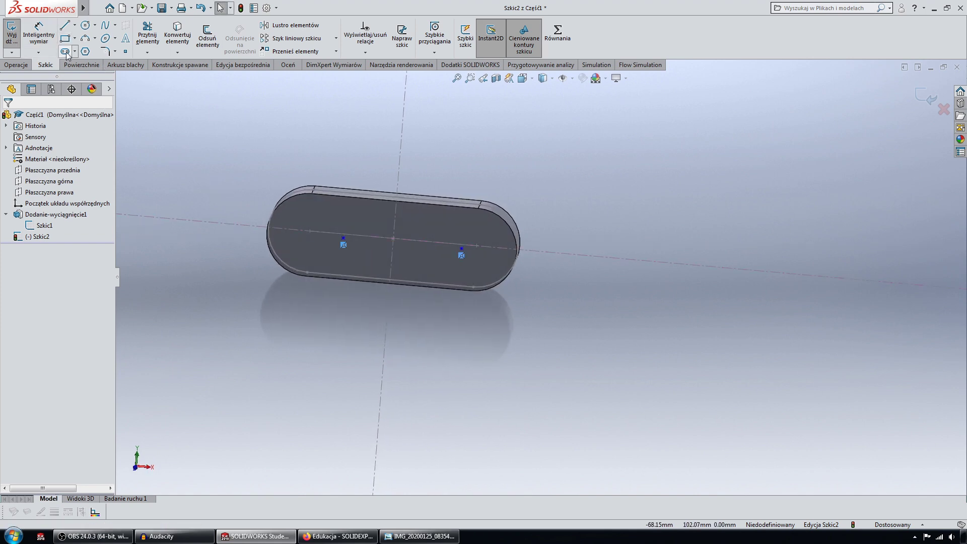
{"action": "left_click", "coordinate": [65, 25]}
{"action": "left_click", "coordinate": [22, 231]}
{"action": "key", "text": "ctrl+8"}
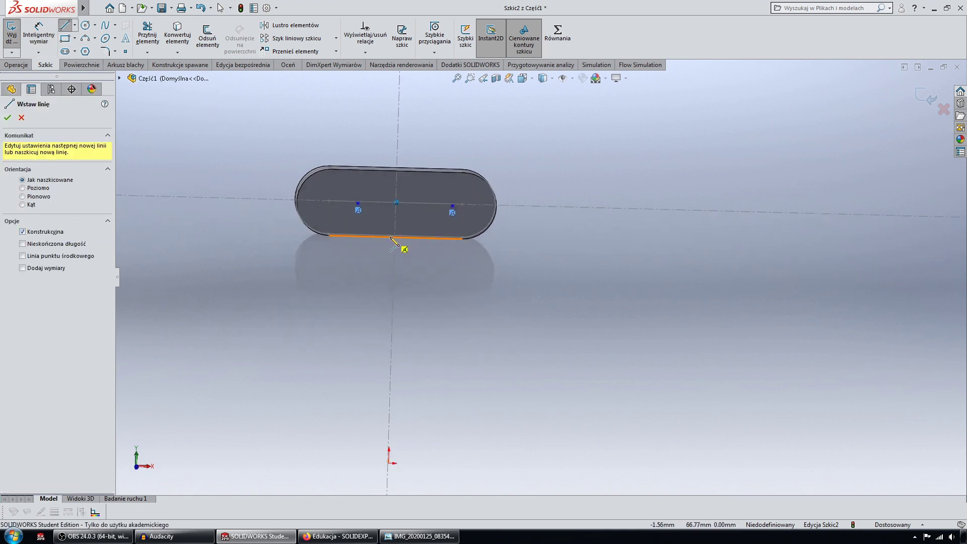
{"action": "left_click", "coordinate": [388, 432]}
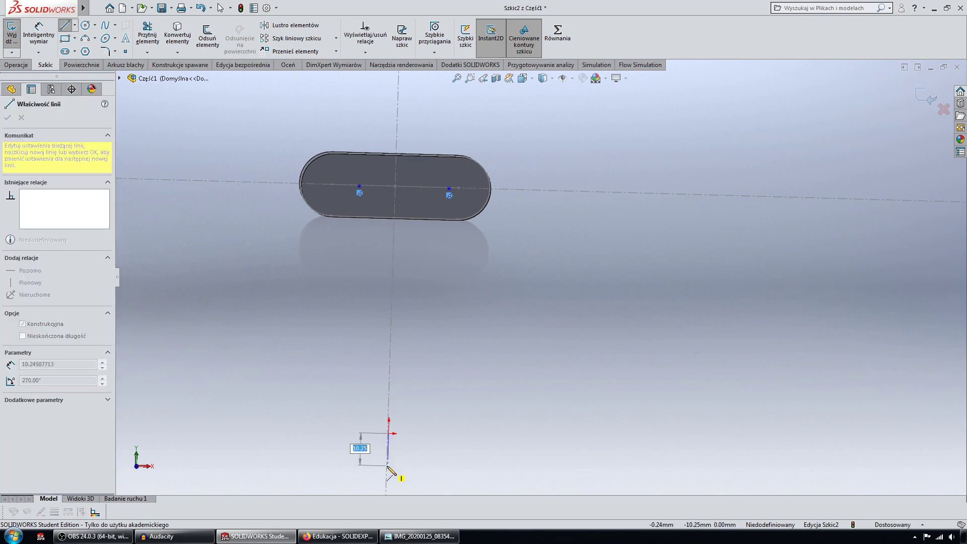
{"action": "key", "text": "Escape"}
{"action": "left_click", "coordinate": [64, 25]}
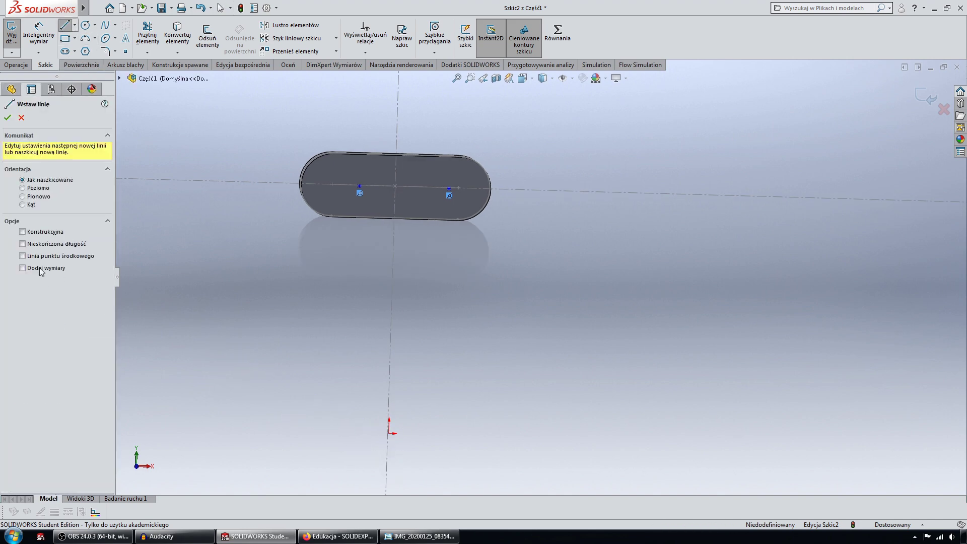
{"action": "left_click", "coordinate": [46, 232]}
{"action": "left_click", "coordinate": [50, 243]}
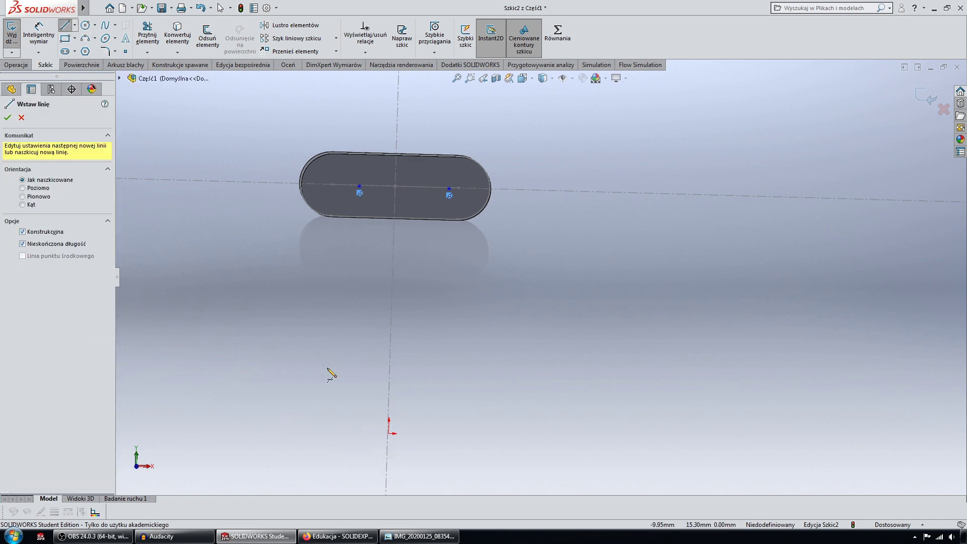
{"action": "left_click", "coordinate": [388, 433]}
{"action": "left_click", "coordinate": [390, 469]}
{"action": "key", "text": "Escape"}
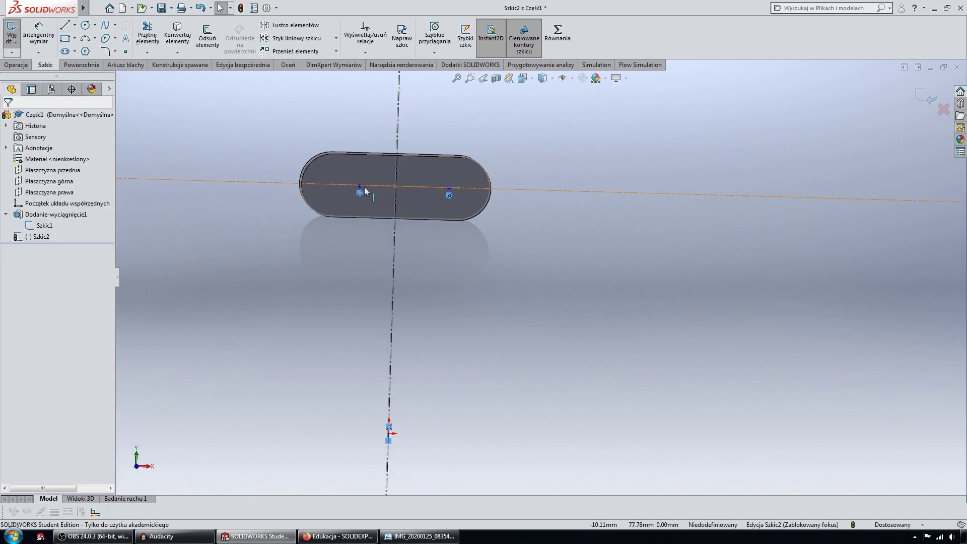
Step: Make the two sketch points symmetric about the vertical construction line
{"action": "left_click", "coordinate": [362, 186]}
{"action": "left_click", "coordinate": [448, 188], "text": "ctrl"}
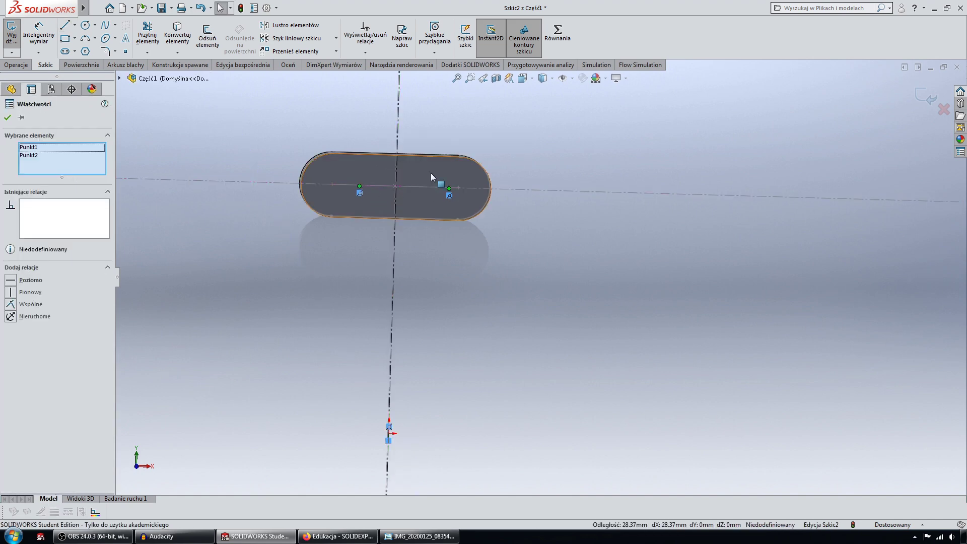
{"action": "left_click", "coordinate": [398, 128], "text": "ctrl"}
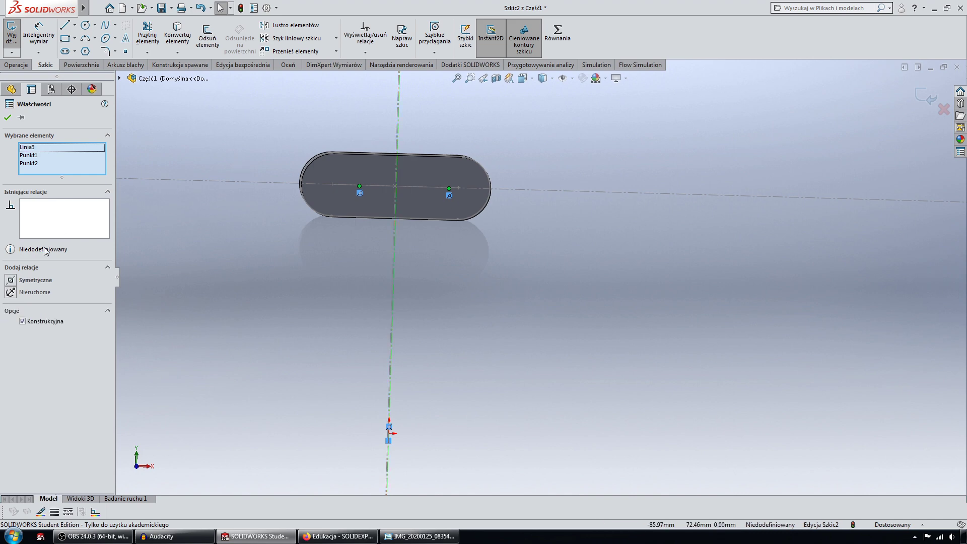
{"action": "left_click", "coordinate": [36, 280]}
{"action": "left_click", "coordinate": [234, 241]}
{"action": "mouse_move", "coordinate": [233, 241]}
{"action": "middle_mouse_down"}
{"action": "mouse_move", "coordinate": [403, 160]}
{"action": "mouse_move", "coordinate": [206, 82]}
{"action": "middle_mouse_up"}
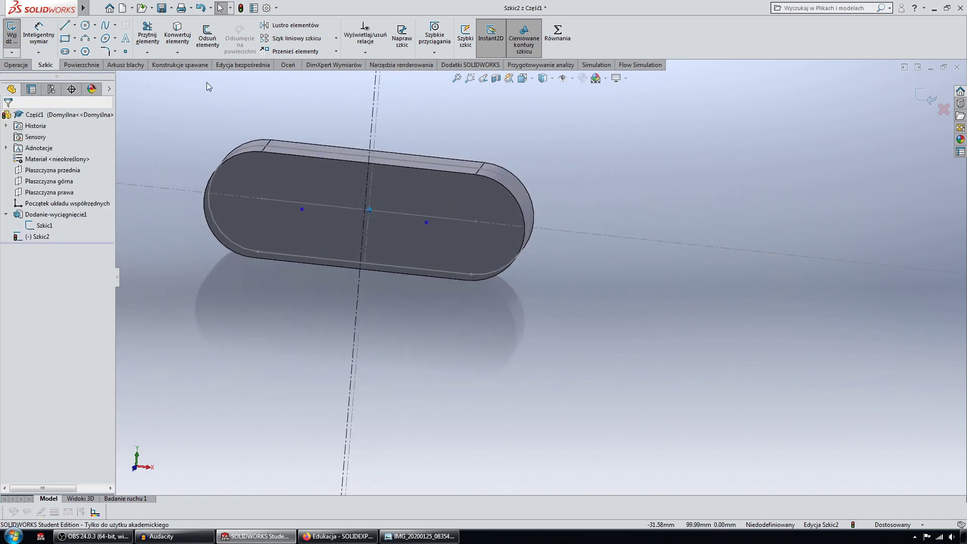
{"action": "left_click", "coordinate": [39, 35]}
Step: Dimension the two sketch points 40 mm apart, then briefly start and cancel an Extruded Cut
{"action": "left_click", "coordinate": [300, 211]}
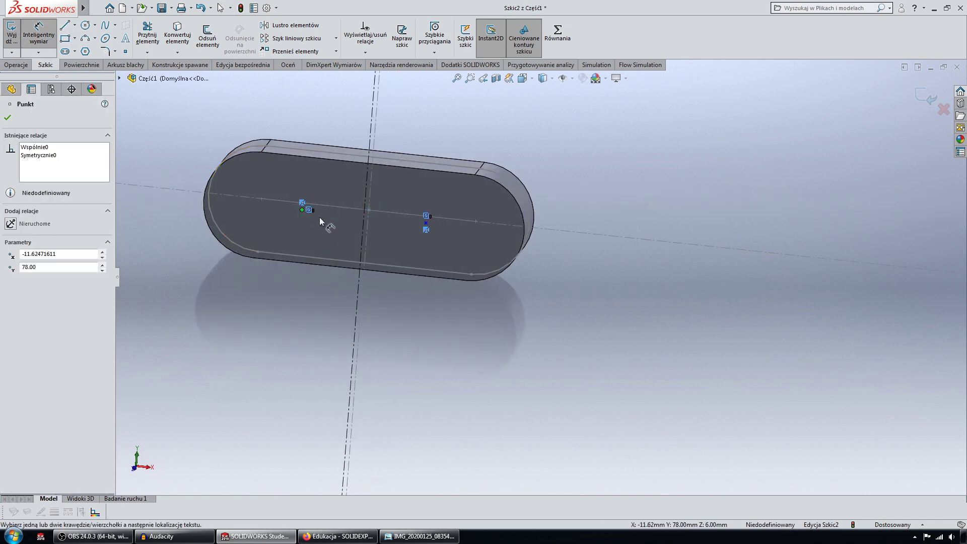
{"action": "left_click", "coordinate": [426, 223]}
{"action": "left_click", "coordinate": [370, 322]}
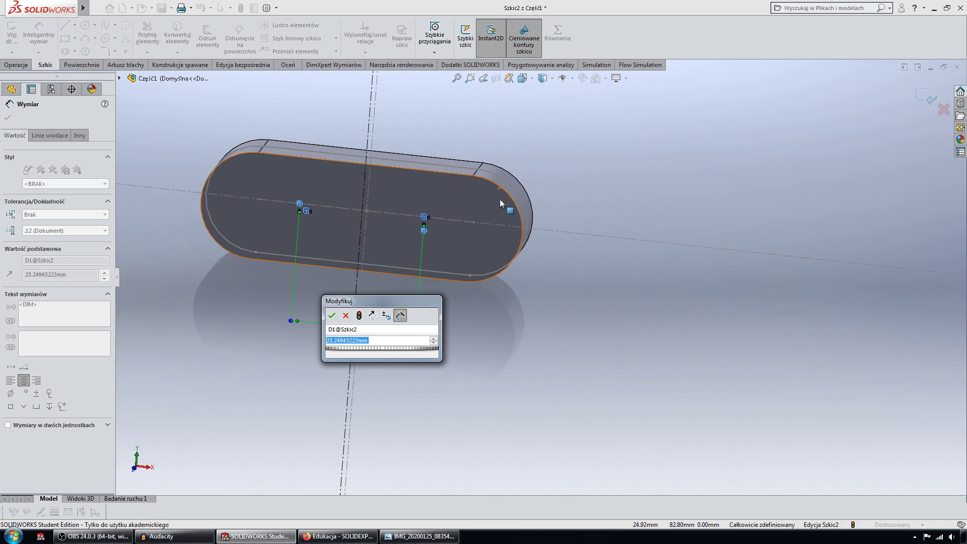
{"action": "type", "text": "40"}
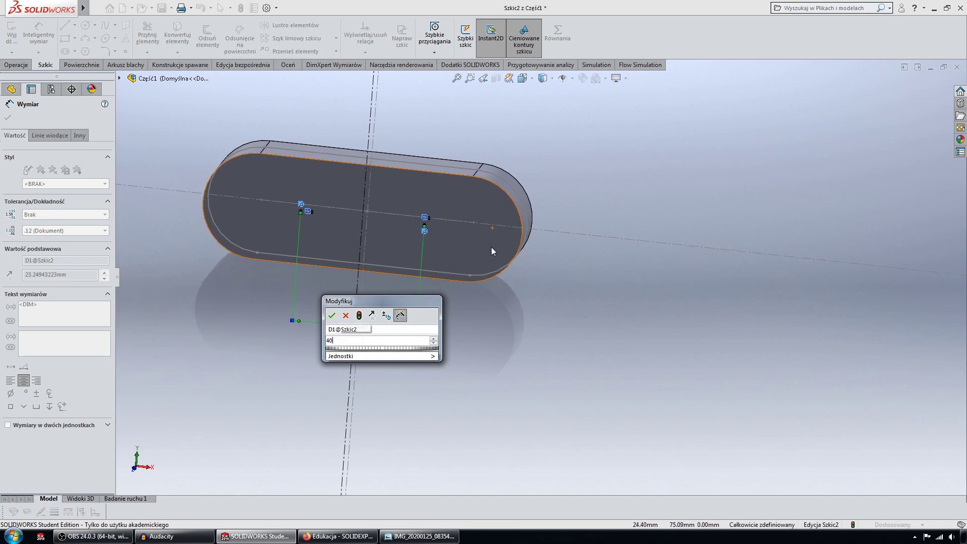
{"action": "key", "text": "Return"}
{"action": "mouse_move", "coordinate": [502, 258]}
{"action": "middle_mouse_down"}
{"action": "mouse_move", "coordinate": [530, 261]}
{"action": "mouse_move", "coordinate": [367, 222]}
{"action": "middle_mouse_up"}
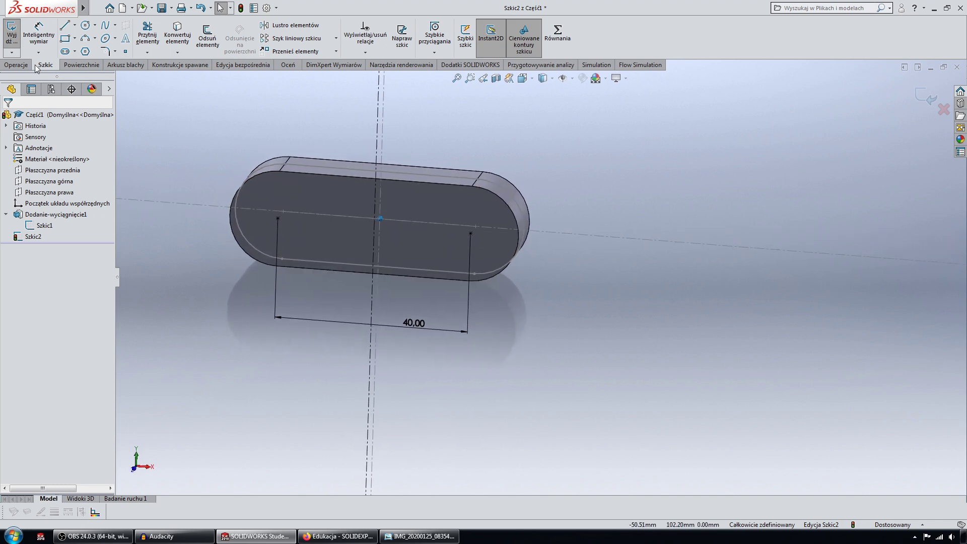
{"action": "left_click", "coordinate": [16, 64]}
{"action": "left_click", "coordinate": [229, 53]}
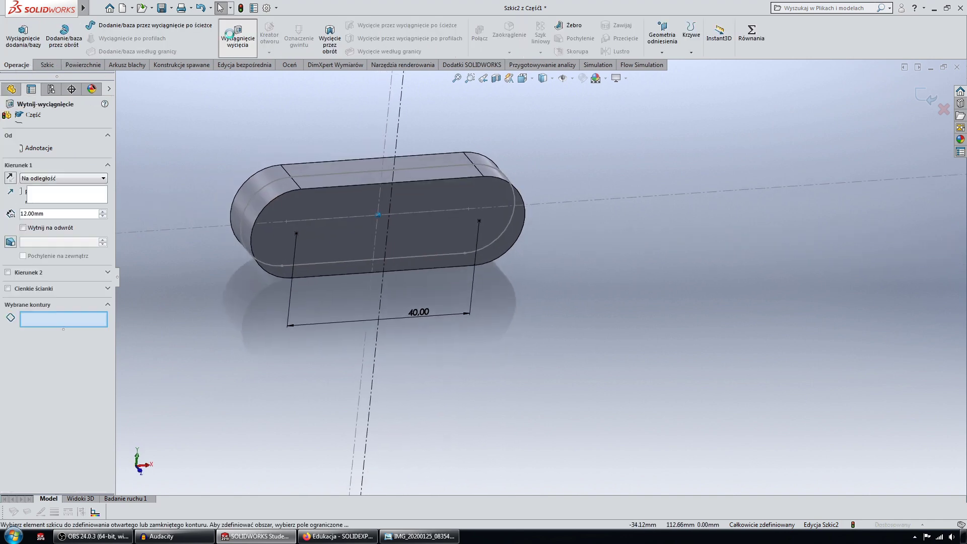
{"action": "key", "text": "Escape"}
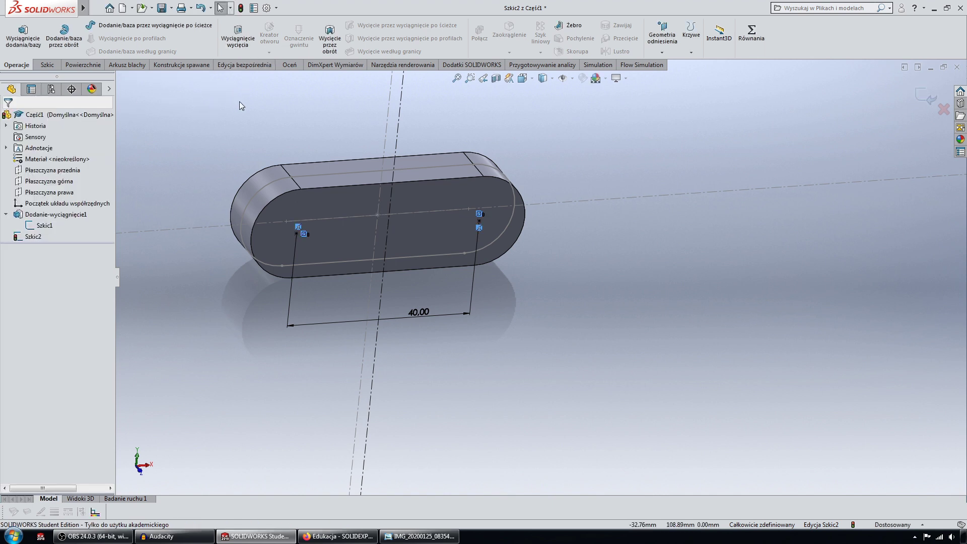
Step: Exit the sketch and hide Szkic1 in the feature tree
{"action": "left_click", "coordinate": [925, 97]}
{"action": "left_click", "coordinate": [43, 225]}
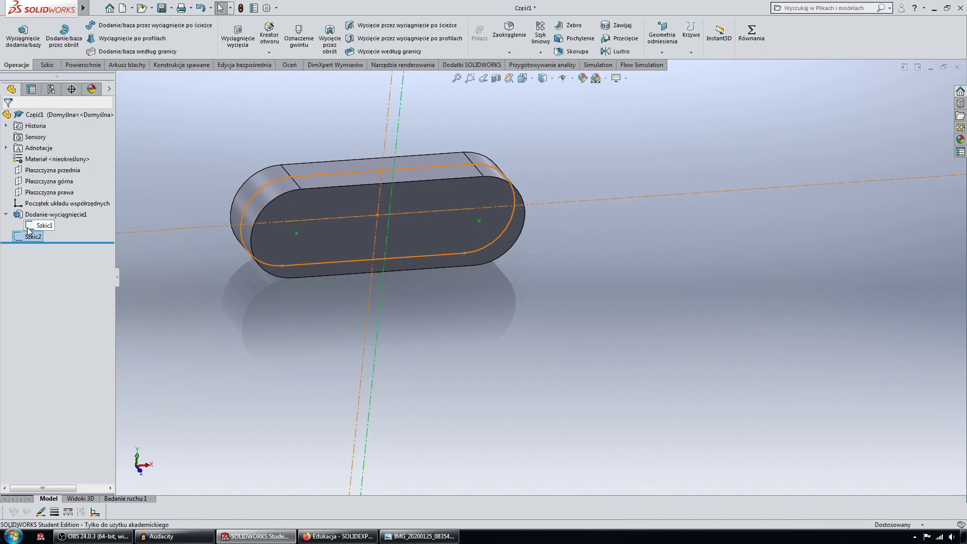
{"action": "left_click", "coordinate": [36, 214]}
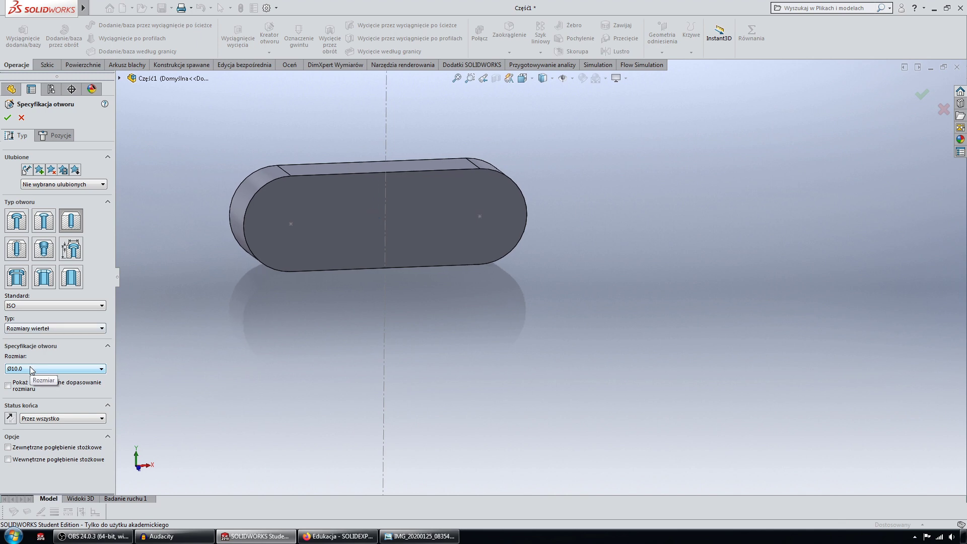
Step: Place two Ø10.0 through-all Hole Wizard holes on the left and right sketch points
{"action": "left_click", "coordinate": [56, 138]}
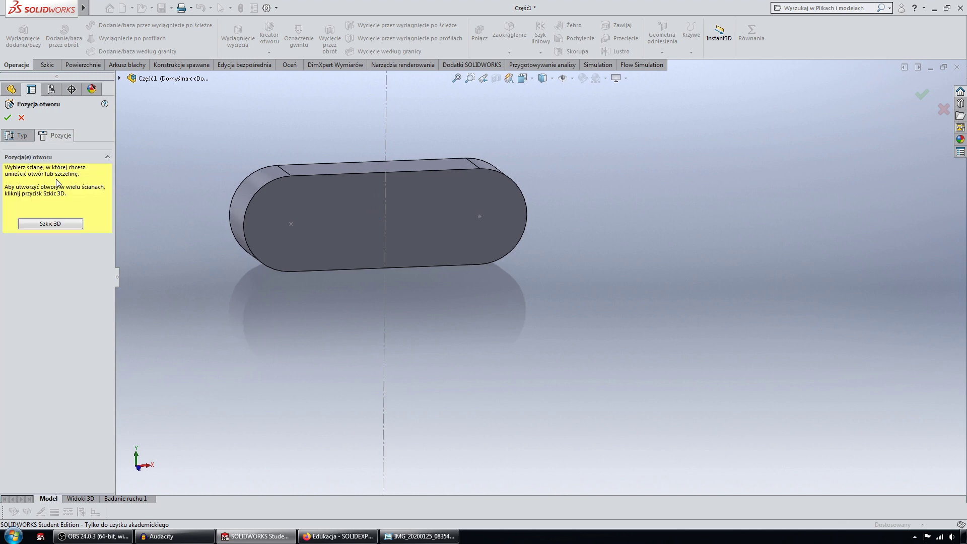
{"action": "left_click", "coordinate": [330, 225]}
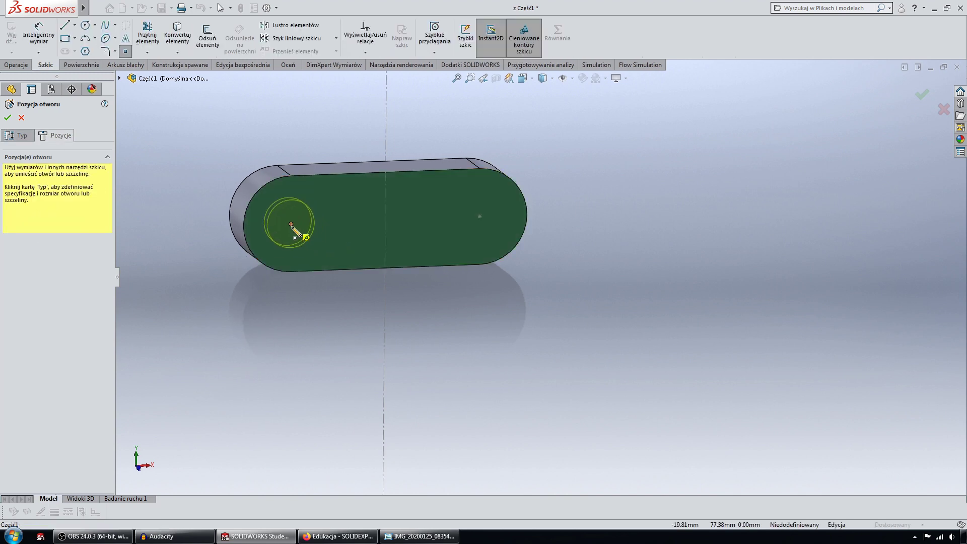
{"action": "left_click", "coordinate": [290, 223]}
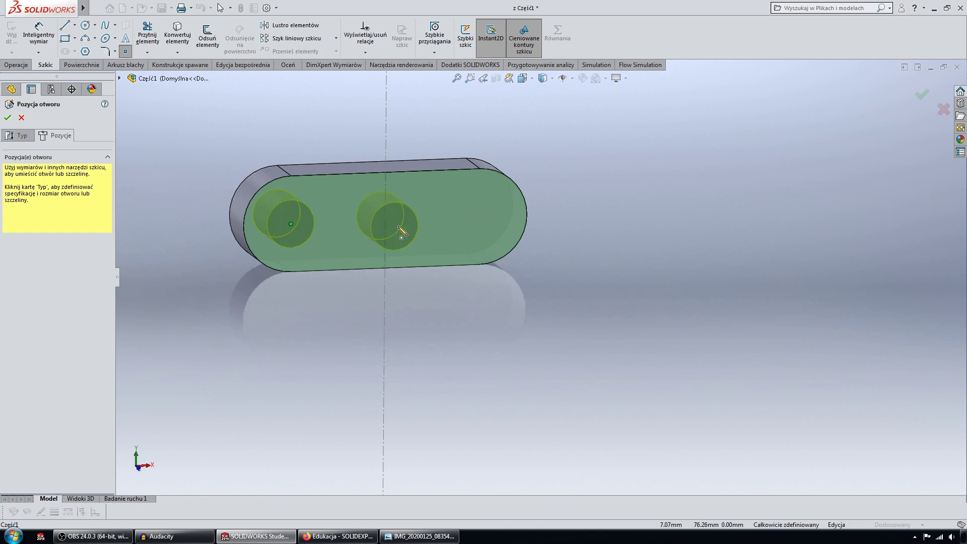
{"action": "left_click", "coordinate": [480, 218]}
{"action": "middle_click_drag", "start_coordinate": [481, 217], "coordinate": [38, 186]}
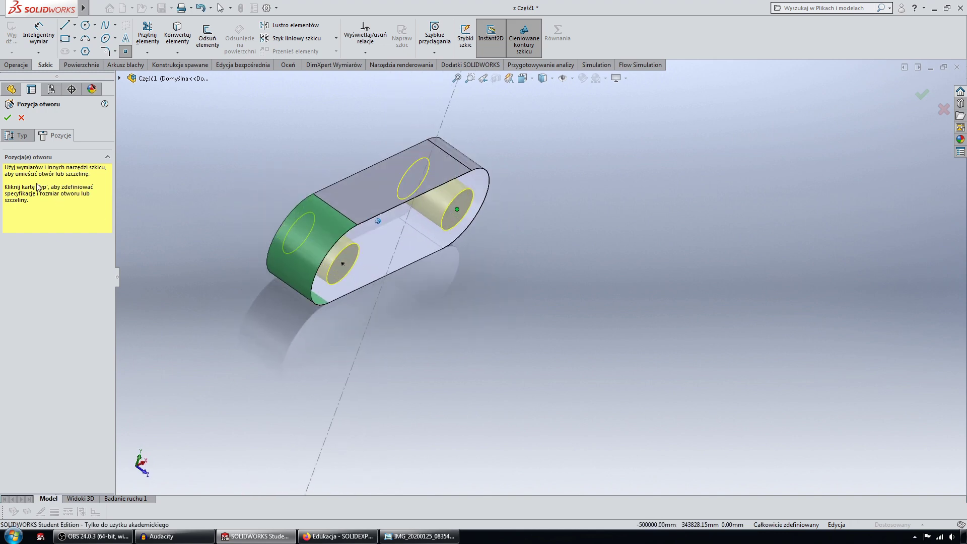
{"action": "left_click", "coordinate": [20, 135]}
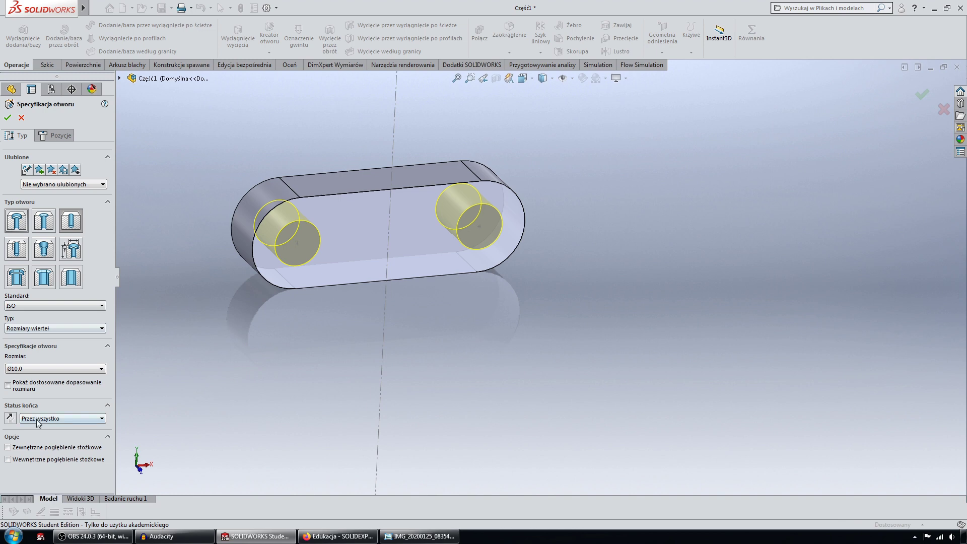
{"action": "left_click", "coordinate": [7, 118]}
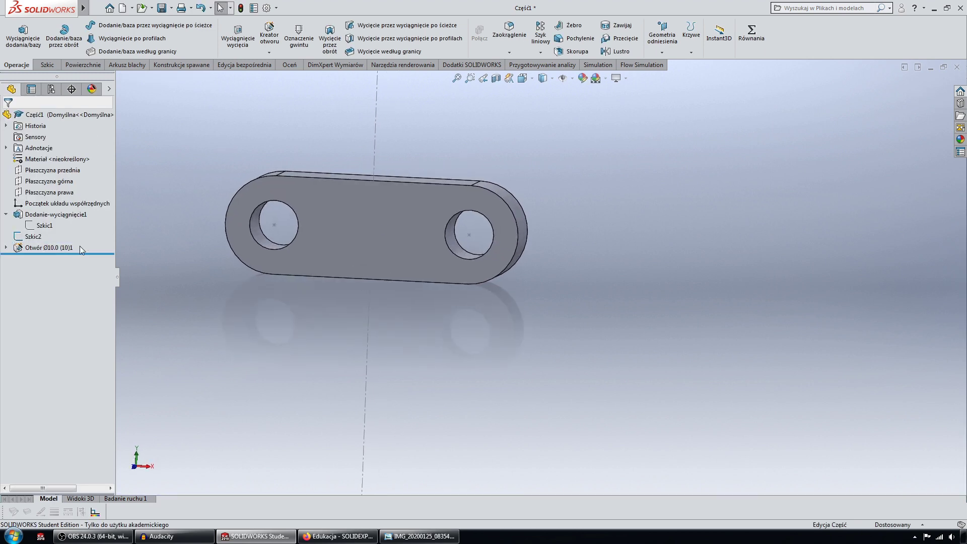
Step: Hide Szkic2 and rotate the part to check the drilled plate
{"action": "left_click", "coordinate": [19, 239]}
{"action": "left_click", "coordinate": [28, 225]}
{"action": "left_click", "coordinate": [34, 114]}
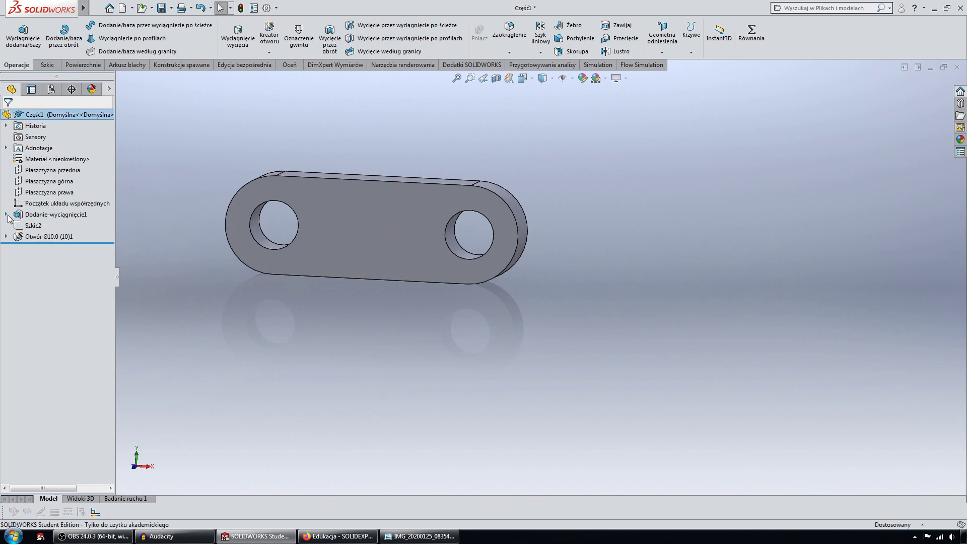
{"action": "key", "text": "Left"}
{"action": "key", "text": "Down"}
{"action": "key", "text": "Down"}
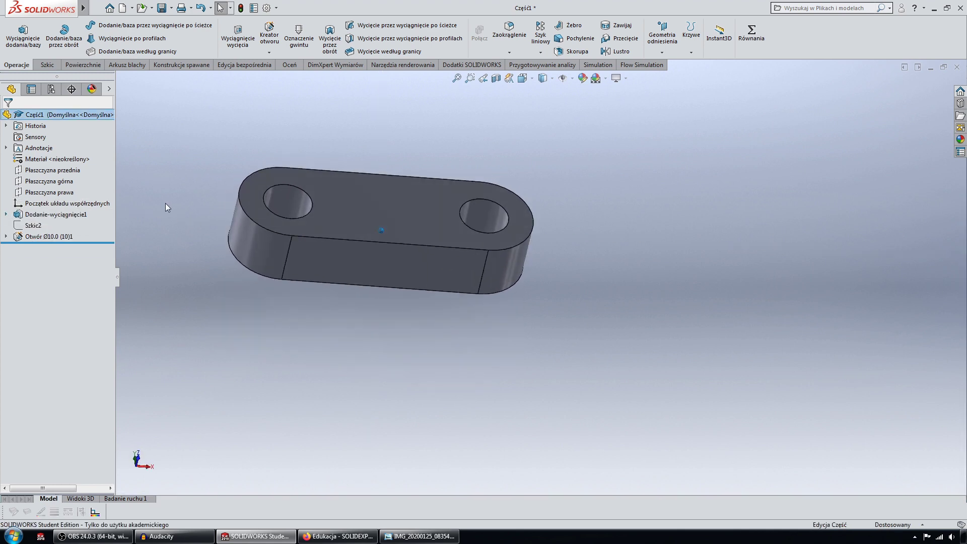
{"action": "key", "text": "Up"}
{"action": "key", "text": "Left"}
{"action": "key", "text": "Left"}
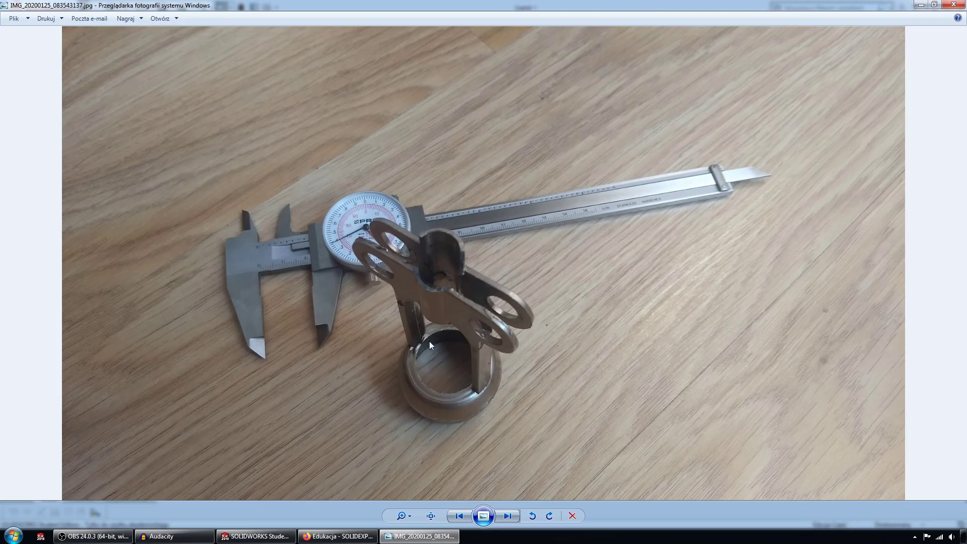
Step: View reference photo IMG_20200125_083551457.jpg, then return to SOLIDWORKS in front view
{"action": "left_click", "coordinate": [507, 516]}
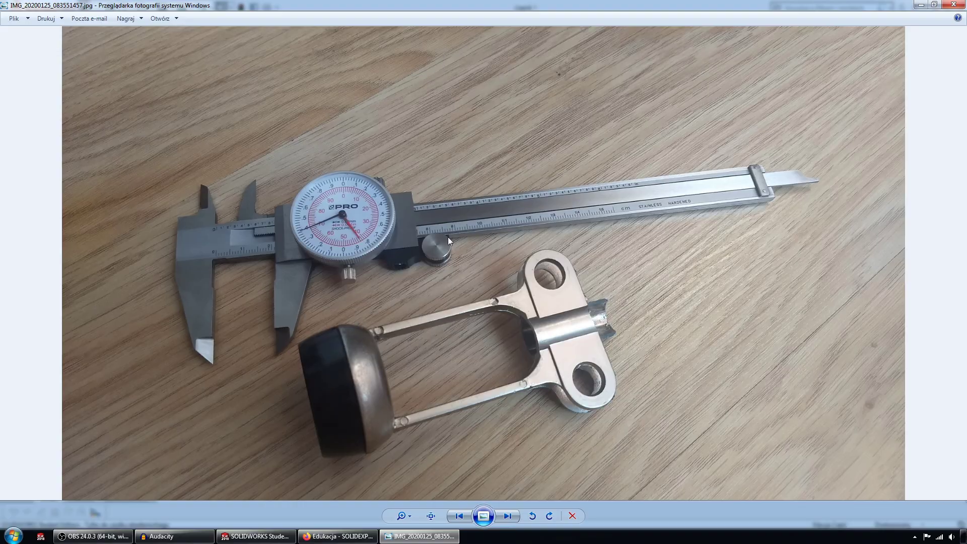
{"action": "left_click", "coordinate": [920, 5]}
{"action": "key", "text": "ctrl+1"}
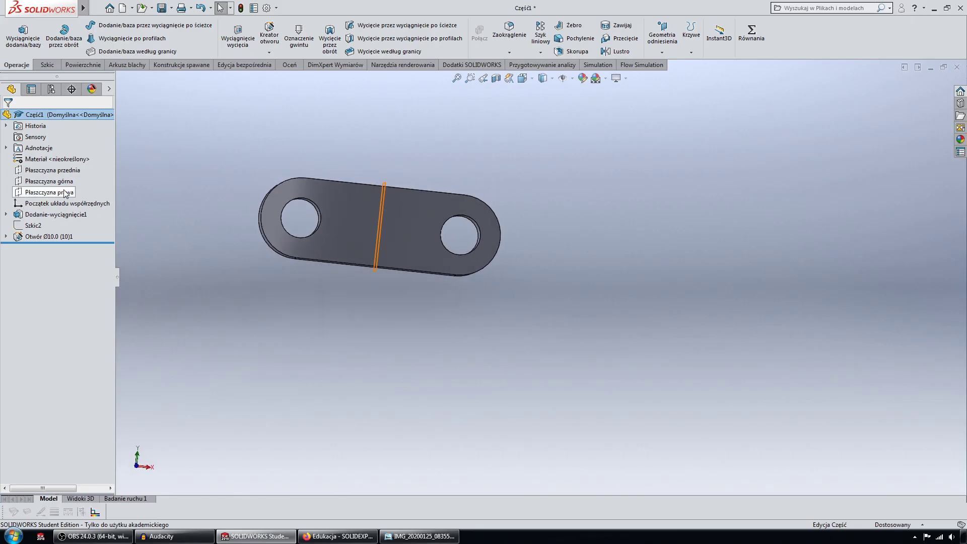
Step: Start a sketch on Płaszczyzna przednia and draw a short horizontal line
{"action": "left_click", "coordinate": [48, 170]}
{"action": "key", "text": "ctrl+8"}
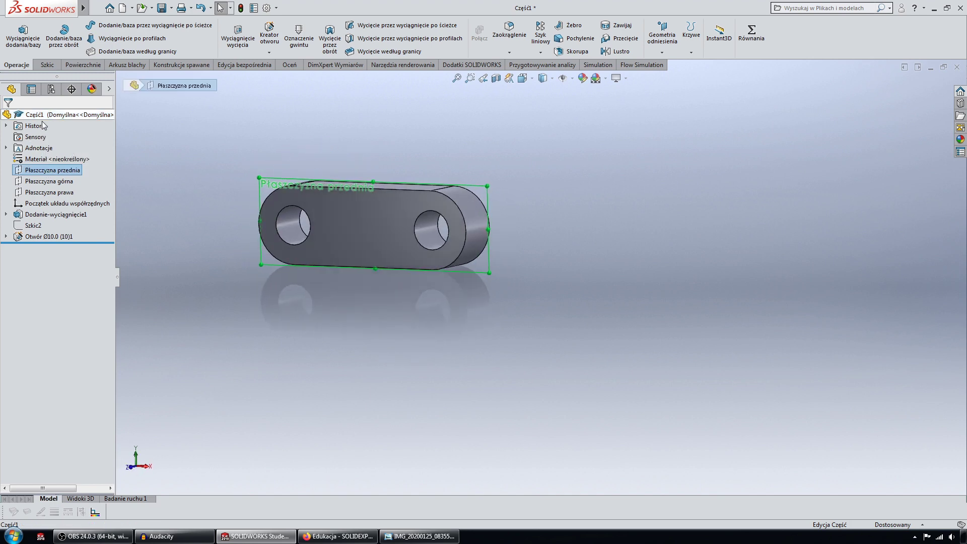
{"action": "left_click", "coordinate": [47, 64]}
{"action": "left_click", "coordinate": [12, 36]}
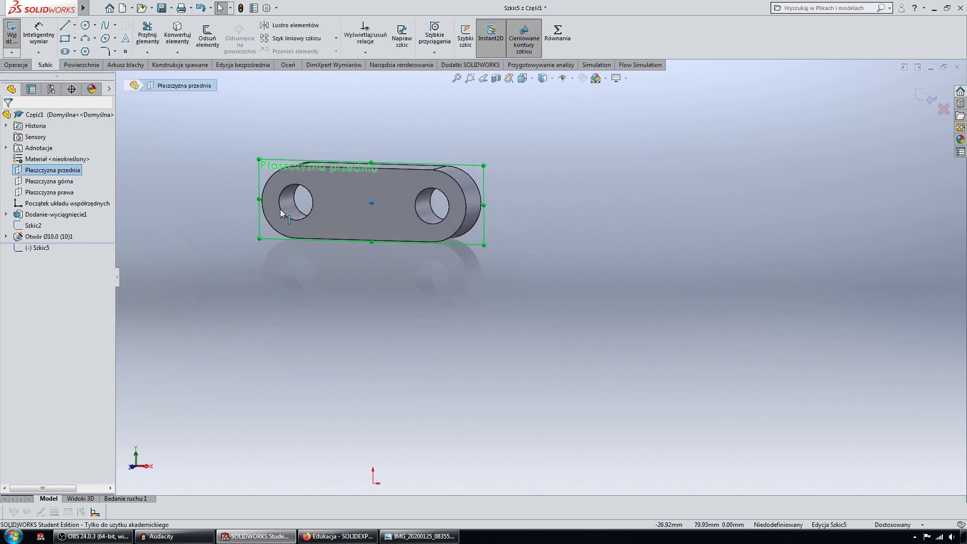
{"action": "left_click", "coordinate": [64, 28]}
{"action": "left_click", "coordinate": [418, 376]}
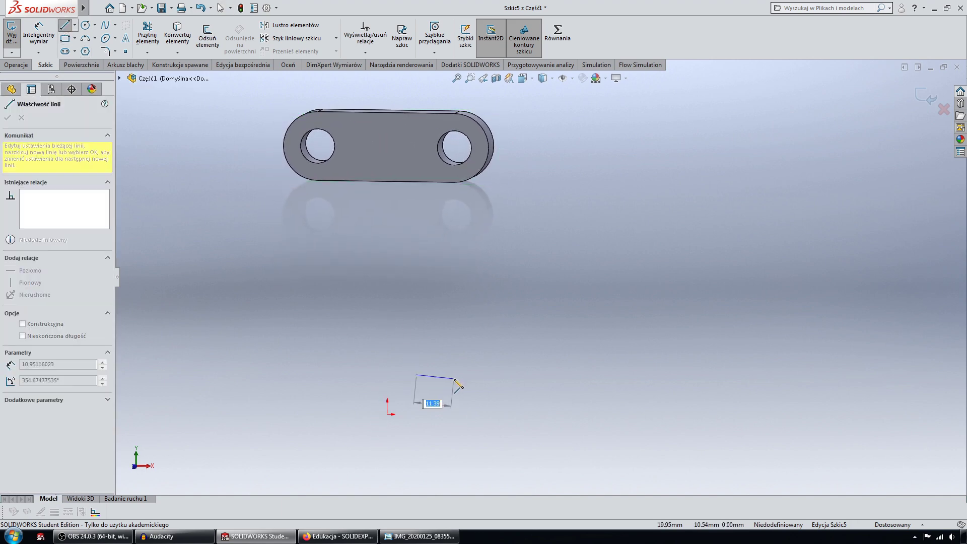
{"action": "left_click", "coordinate": [454, 375]}
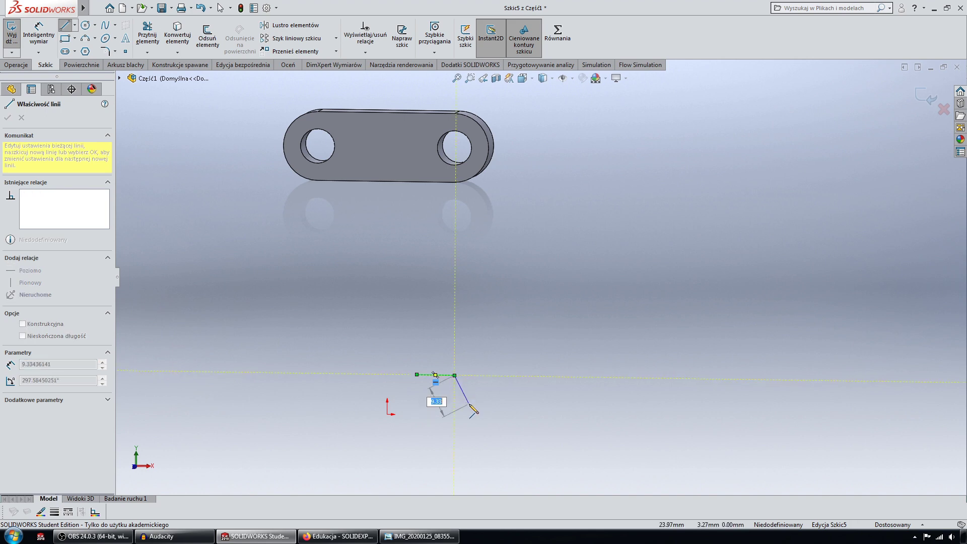
{"action": "key", "text": "Escape"}
Step: Draw a short vertical line below and right of the horizontal line
{"action": "left_click", "coordinate": [64, 26]}
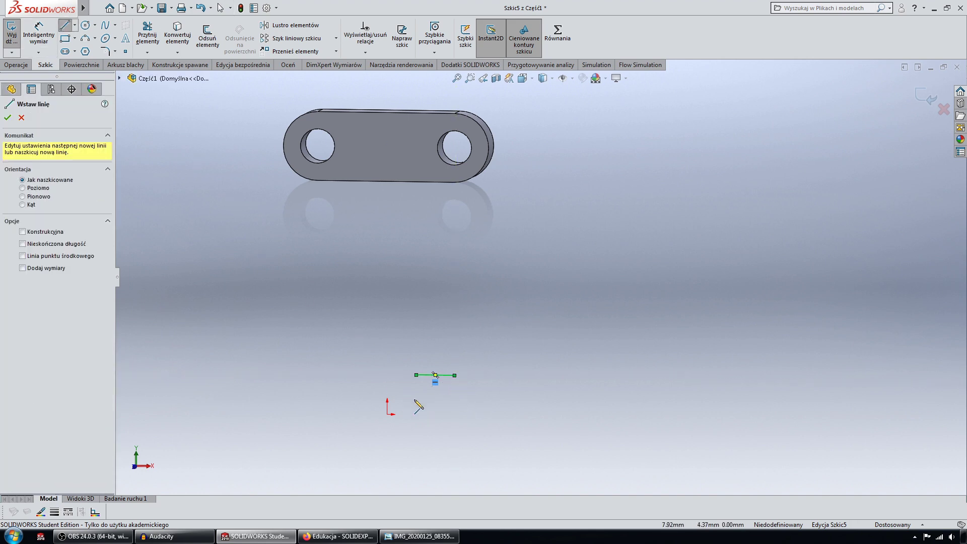
{"action": "left_click", "coordinate": [476, 415]}
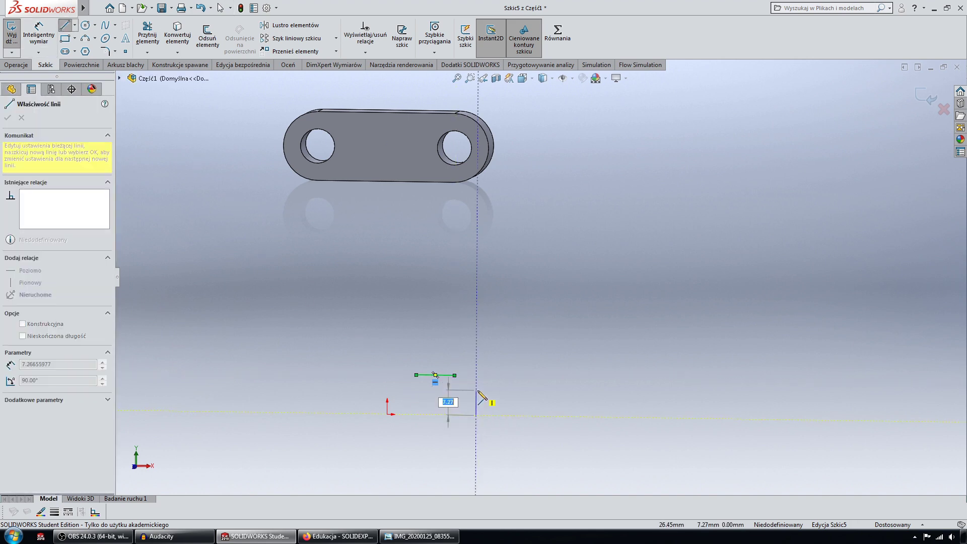
{"action": "left_click", "coordinate": [476, 388]}
{"action": "key", "text": "Escape"}
{"action": "scroll", "coordinate": [447, 389], "scroll_direction": "down", "scroll_amount": 3}
Step: Join the lines with a tangent arc, tangent to both the horizontal and vertical lines
{"action": "left_click", "coordinate": [85, 38]}
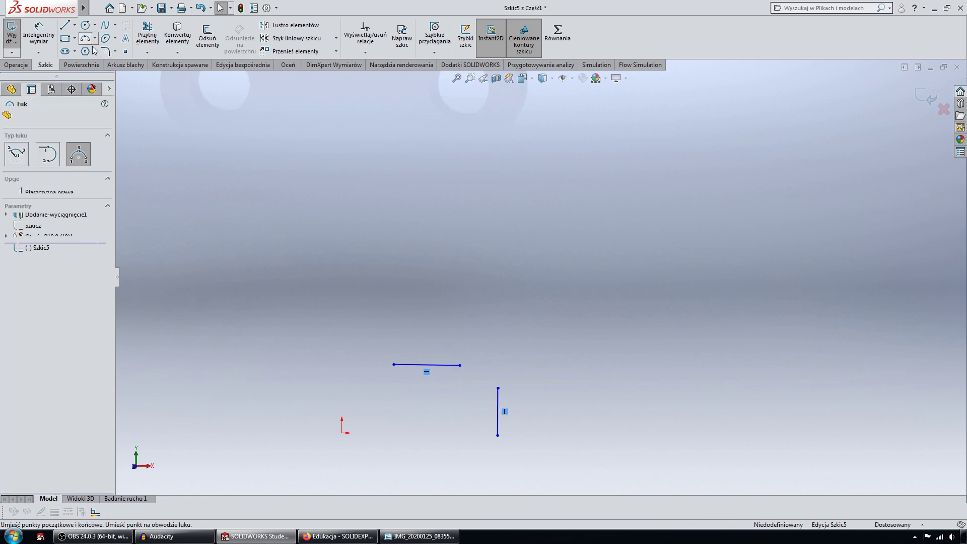
{"action": "left_click", "coordinate": [460, 365]}
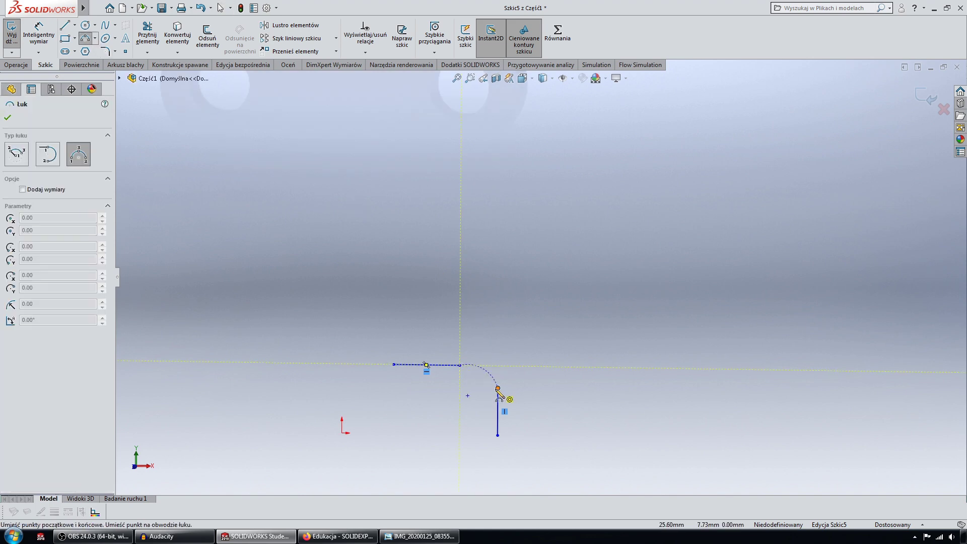
{"action": "key", "text": "Escape"}
{"action": "left_click", "coordinate": [84, 40]}
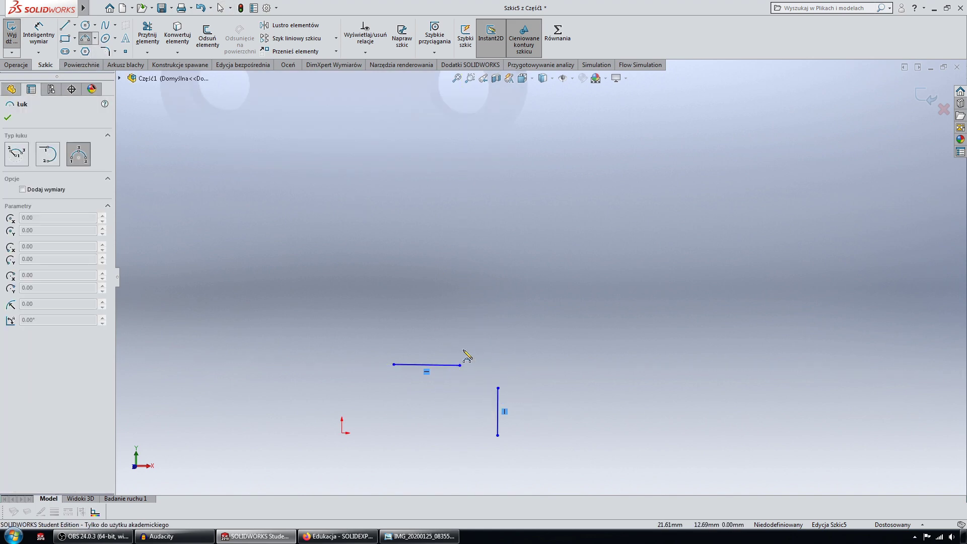
{"action": "left_click", "coordinate": [460, 365]}
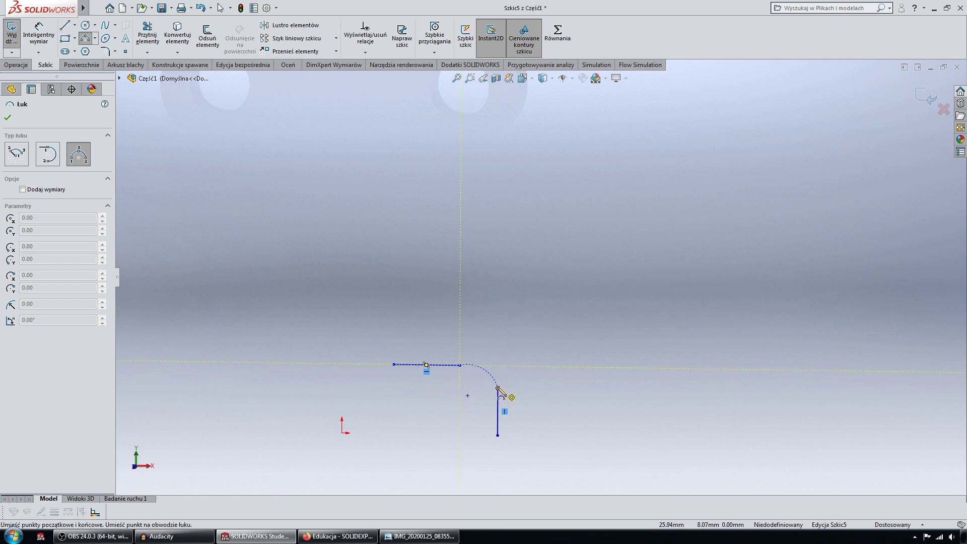
{"action": "left_click", "coordinate": [496, 388]}
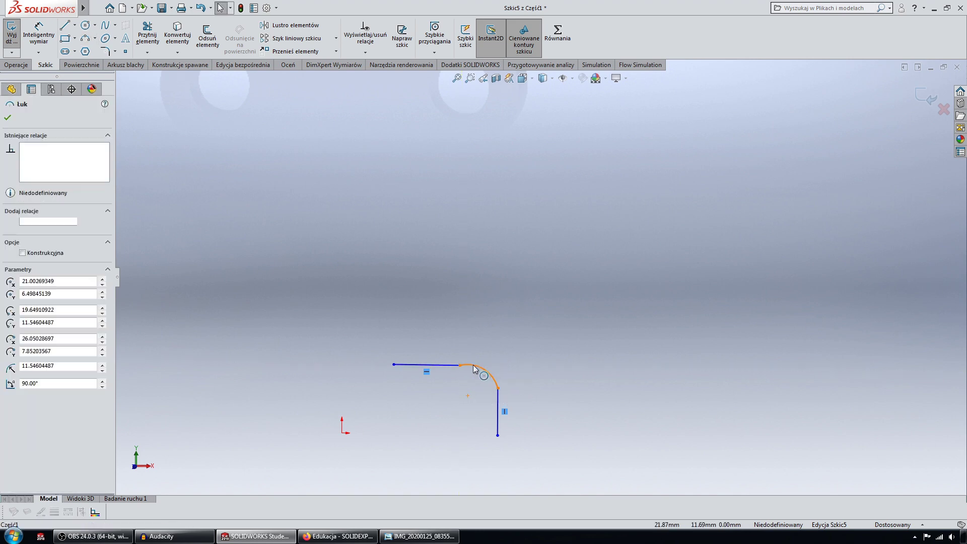
{"action": "left_click", "coordinate": [451, 367], "text": "ctrl"}
{"action": "key", "text": "Escape"}
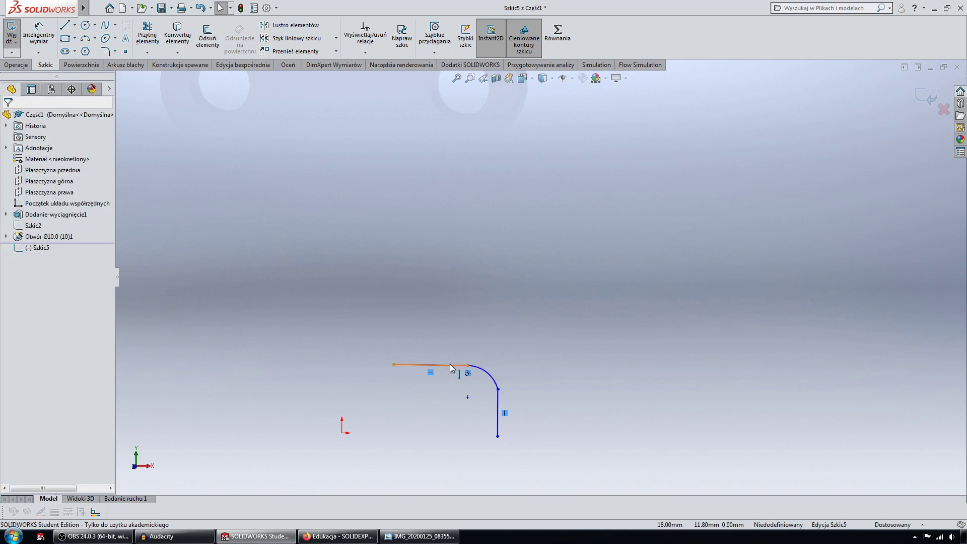
{"action": "left_click", "coordinate": [493, 385]}
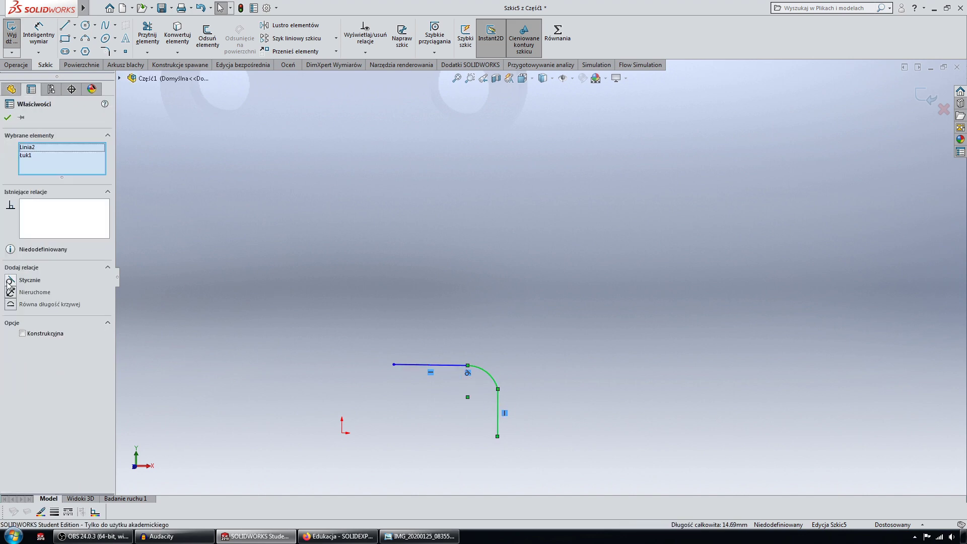
{"action": "left_click", "coordinate": [10, 280]}
{"action": "left_click", "coordinate": [272, 272]}
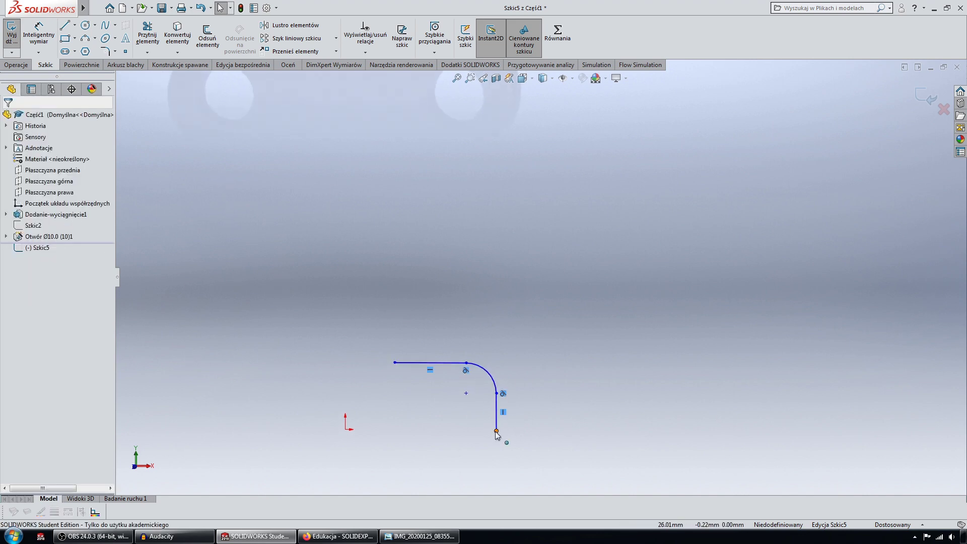
{"action": "left_click", "coordinate": [65, 25]}
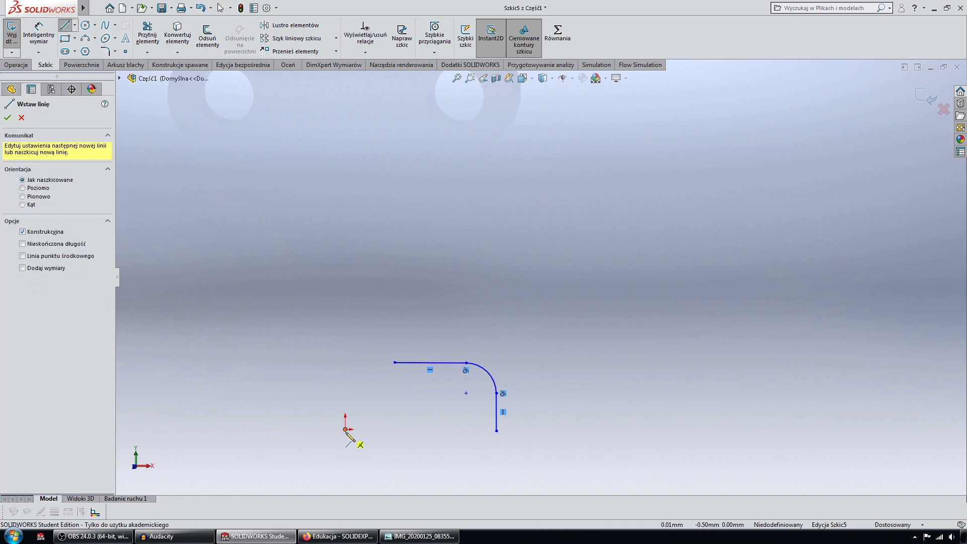
Step: Draw a horizontal centreline from the origin to the vertical line's bottom
{"action": "left_click", "coordinate": [345, 429]}
{"action": "left_click", "coordinate": [496, 430]}
{"action": "key", "text": "Escape"}
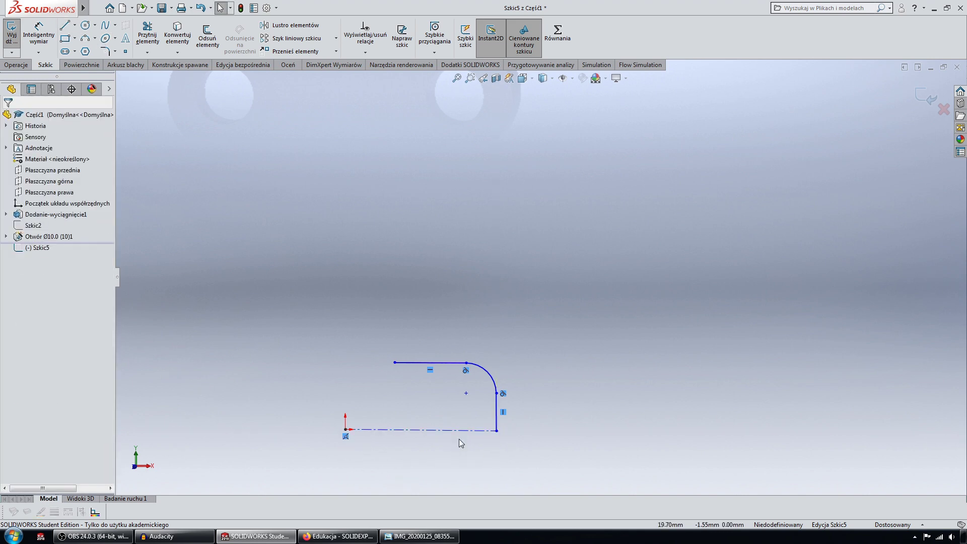
{"action": "left_click", "coordinate": [458, 431]}
{"action": "left_click", "coordinate": [11, 225]}
{"action": "left_click", "coordinate": [256, 262]}
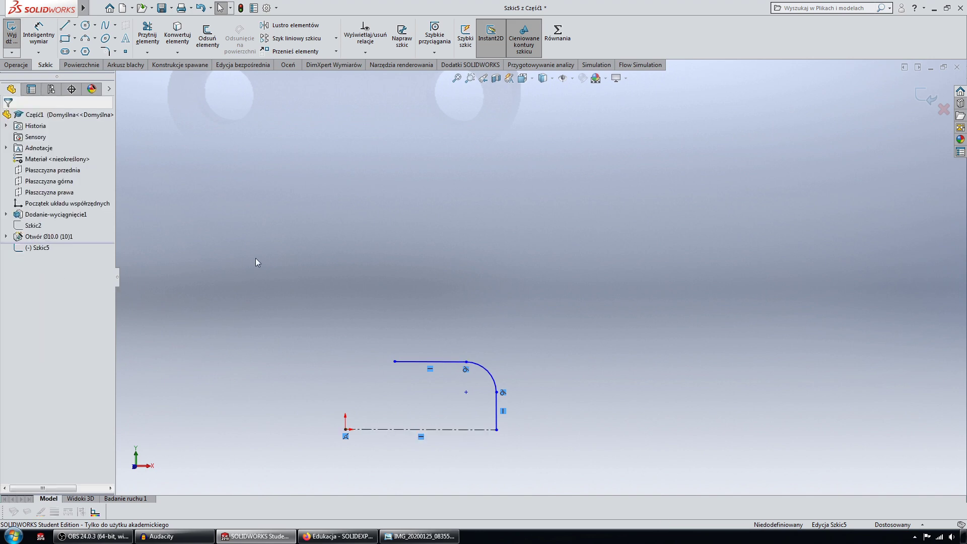
{"action": "middle_click_drag", "start_coordinate": [500, 439], "coordinate": [349, 425]}
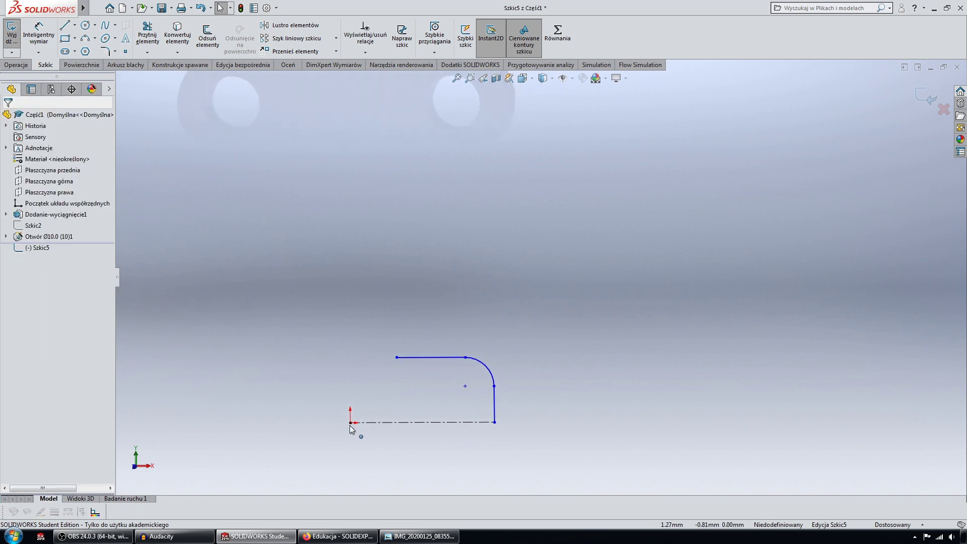
Step: Add a vertical construction centreline through the sketch origin
{"action": "left_click", "coordinate": [31, 29]}
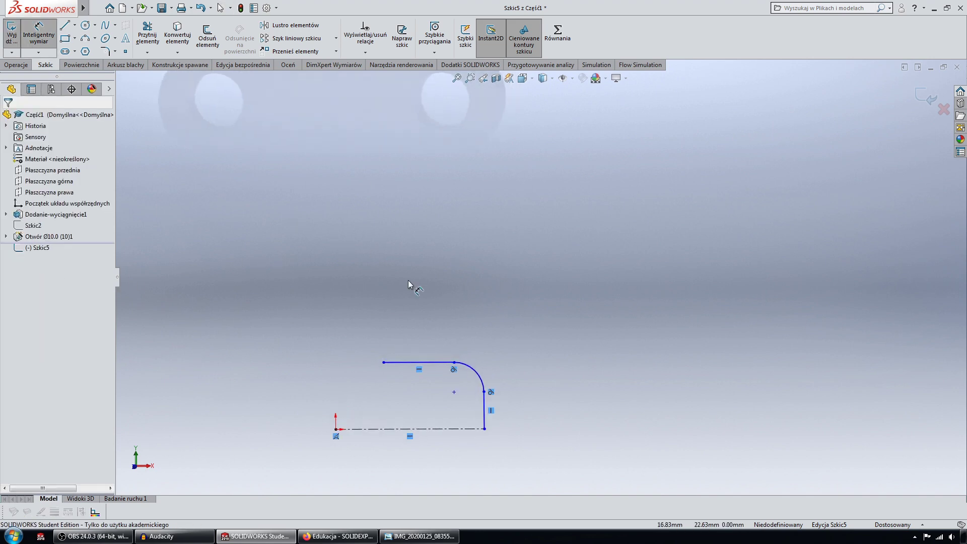
{"action": "left_click", "coordinate": [486, 415]}
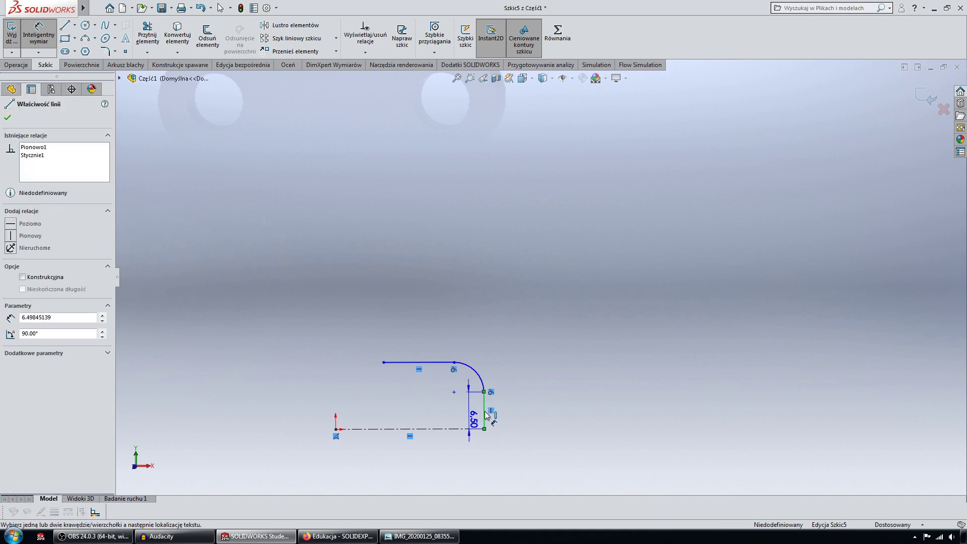
{"action": "left_click", "coordinate": [336, 429]}
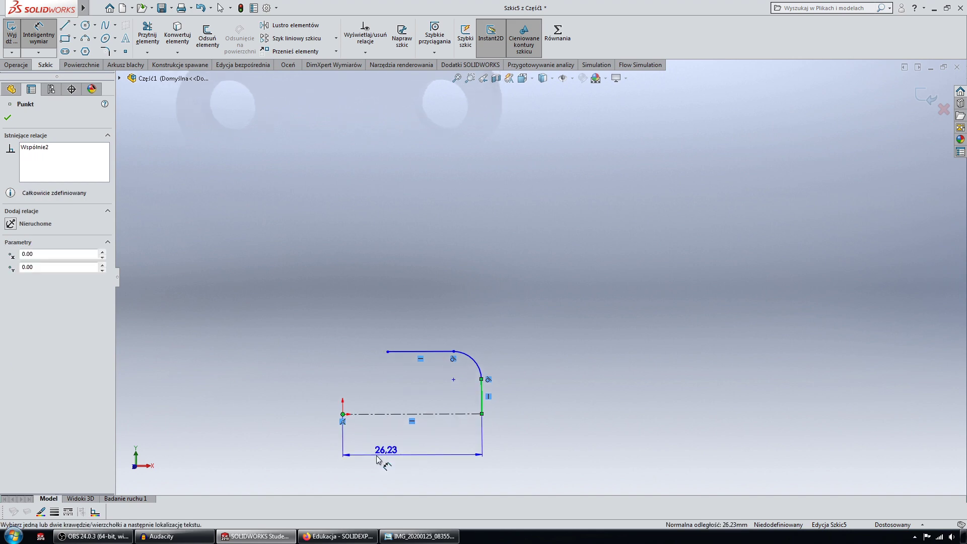
{"action": "key", "text": "Escape"}
{"action": "key", "text": "l"}
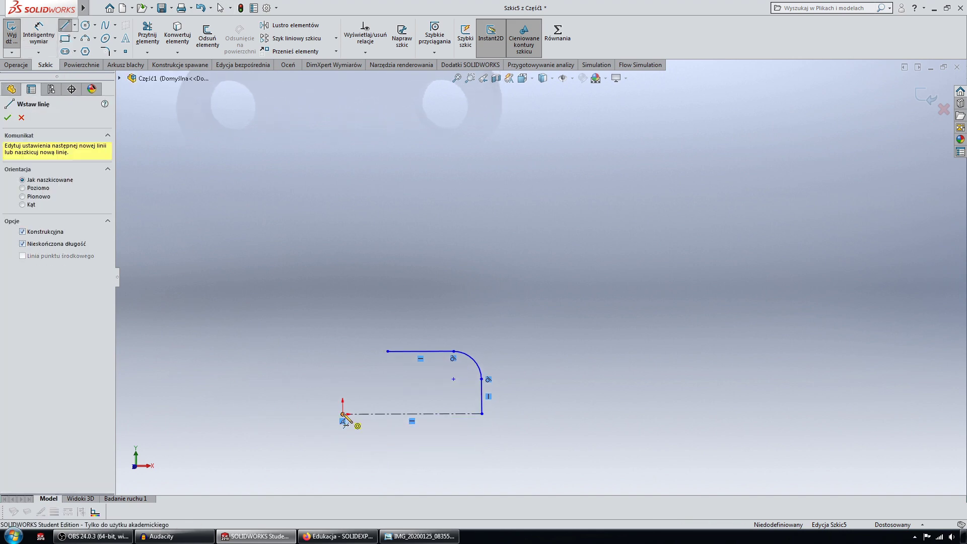
{"action": "left_click_drag", "start_coordinate": [343, 414], "coordinate": [343, 448]}
{"action": "key", "text": "Escape"}
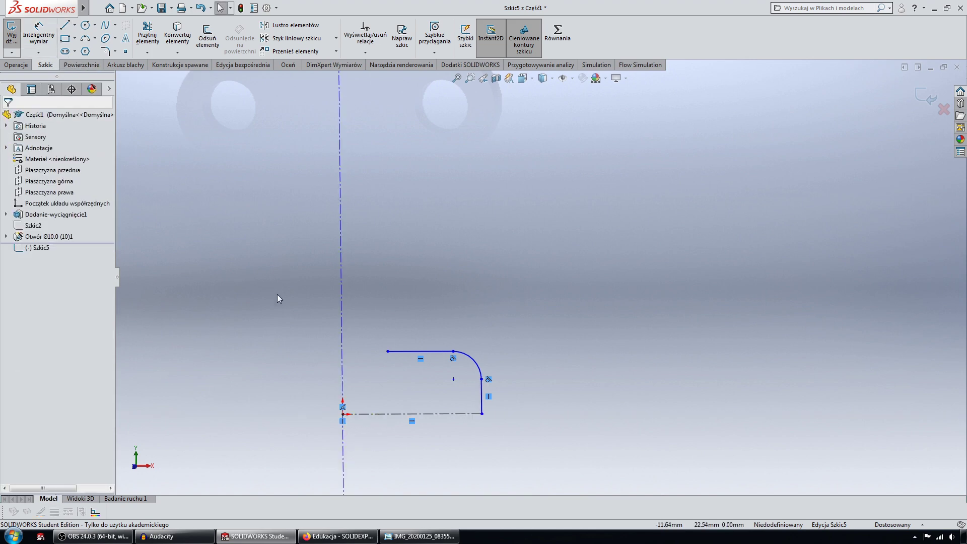
{"action": "left_click_drag", "start_coordinate": [357, 288], "coordinate": [310, 279]}
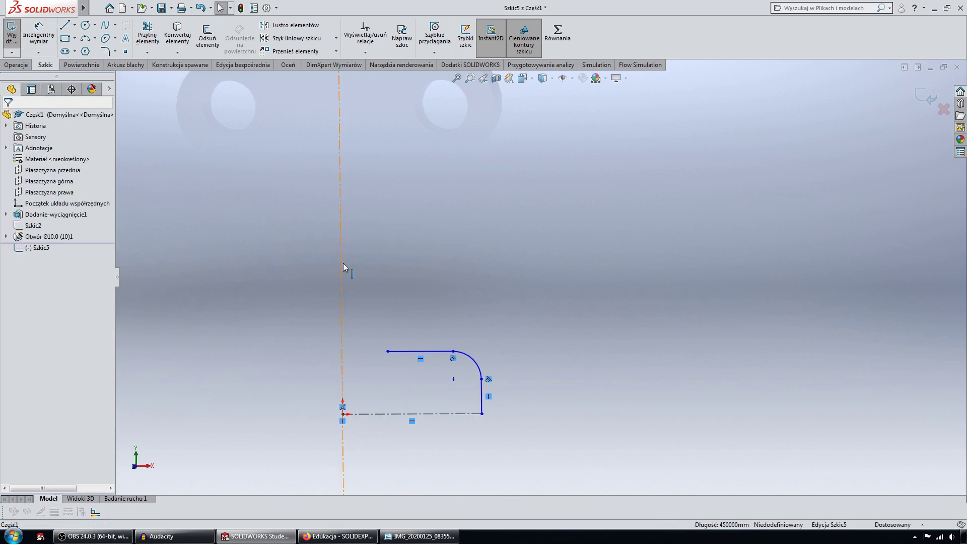
{"action": "left_click", "coordinate": [385, 251]}
Step: Dimension the profile with a 42 diameter across the centreline and 25 distance
{"action": "key", "text": "d"}
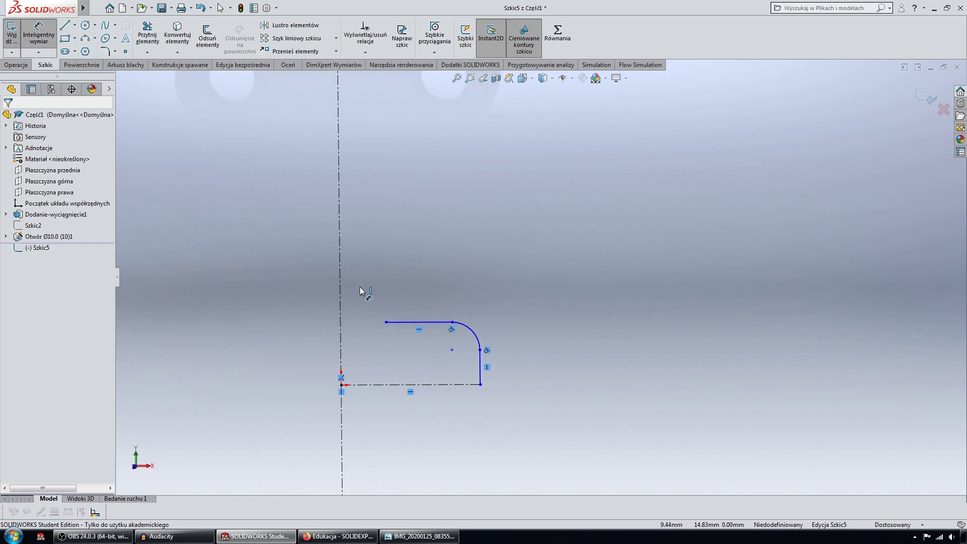
{"action": "left_click", "coordinate": [482, 379]}
{"action": "left_click", "coordinate": [341, 342]}
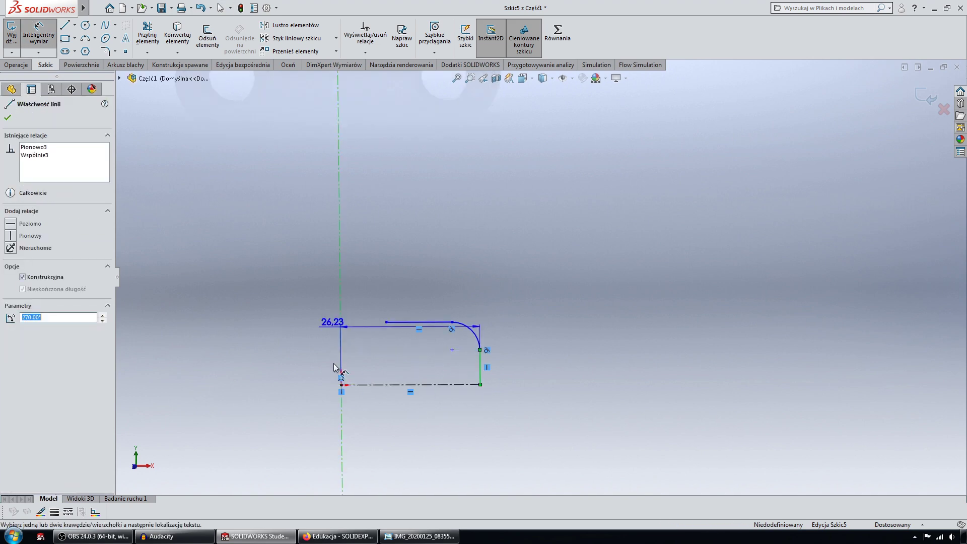
{"action": "left_click", "coordinate": [407, 425]}
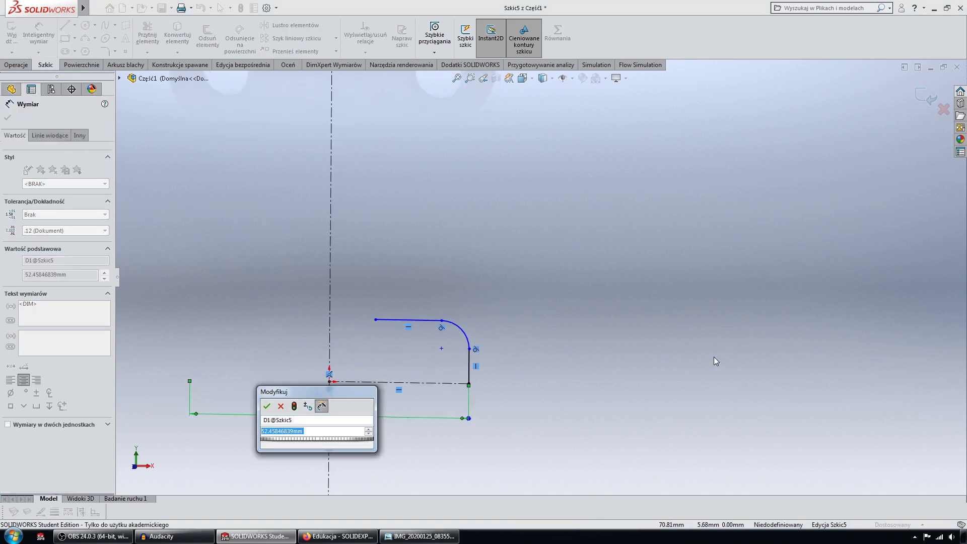
{"action": "type", "text": "42"}
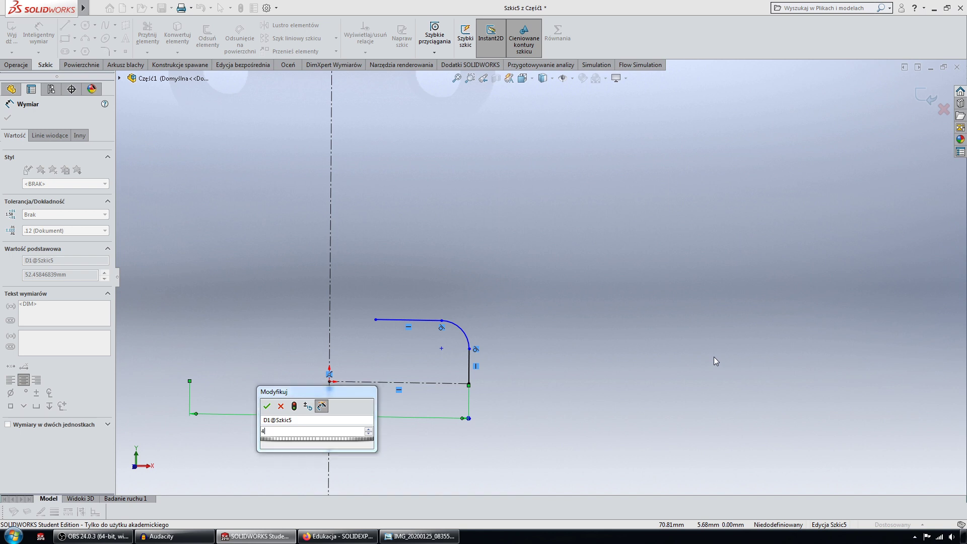
{"action": "key", "text": "Return"}
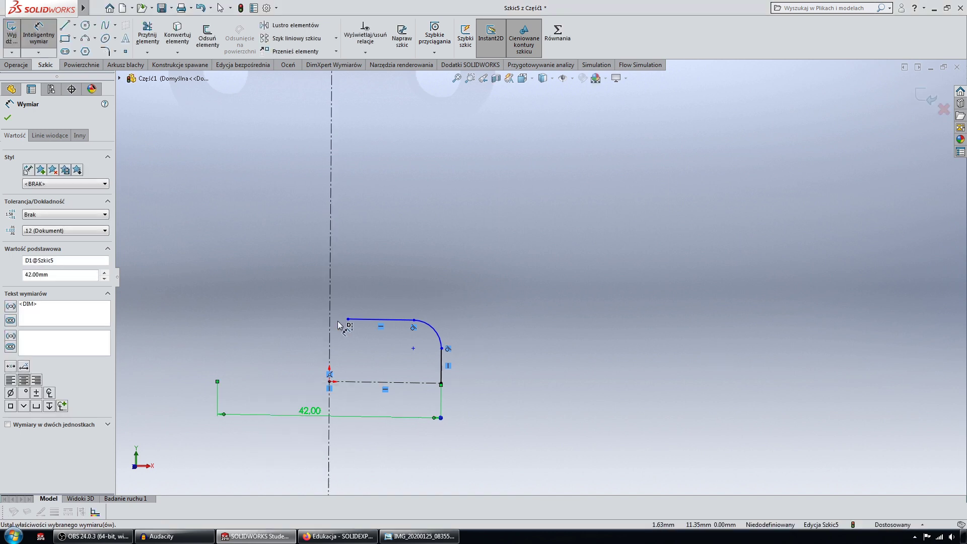
{"action": "left_click", "coordinate": [348, 320]}
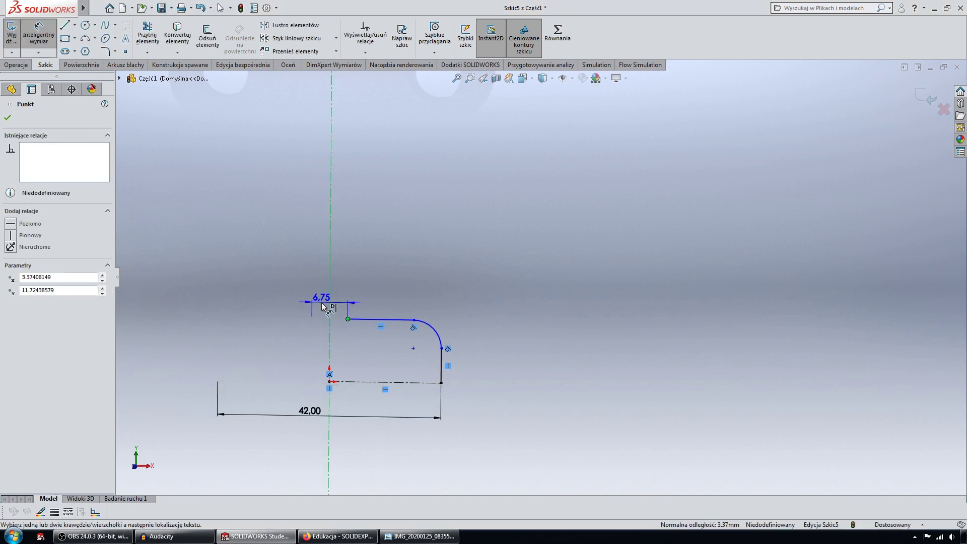
{"action": "left_click", "coordinate": [322, 305]}
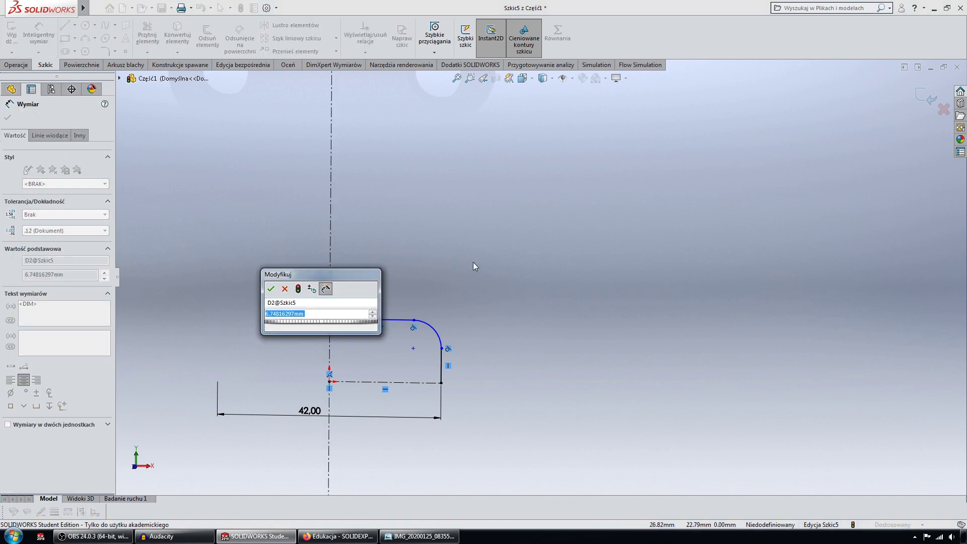
{"action": "type", "text": "25"}
{"action": "key", "text": "Return"}
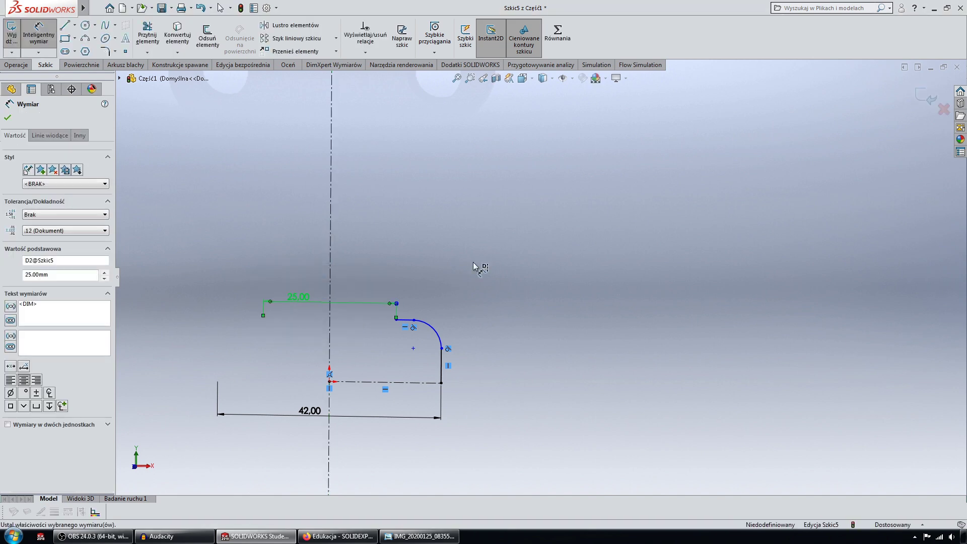
{"action": "key", "text": "Escape"}
Step: Dimension the tangent arc to radius R6
{"action": "scroll", "coordinate": [480, 285], "scroll_direction": "down", "scroll_amount": 2}
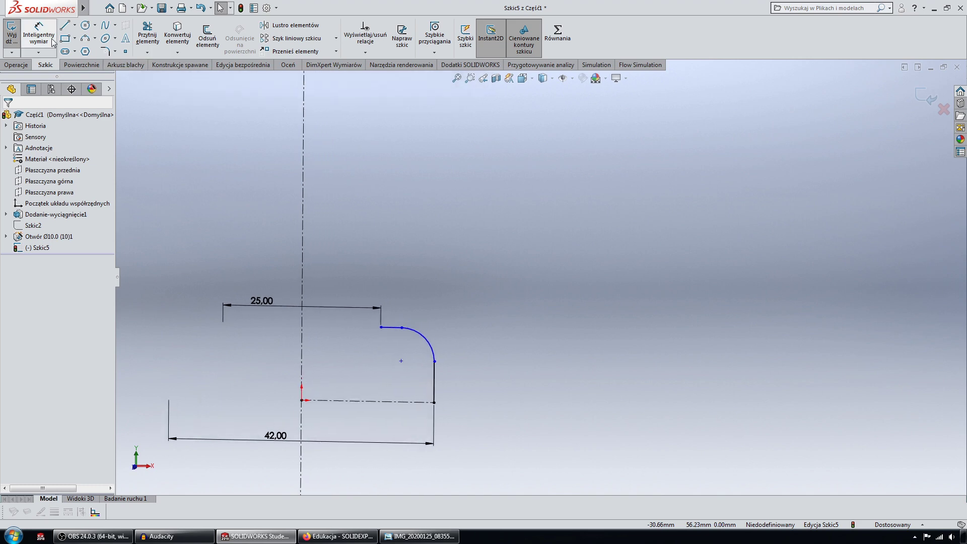
{"action": "left_click", "coordinate": [49, 40]}
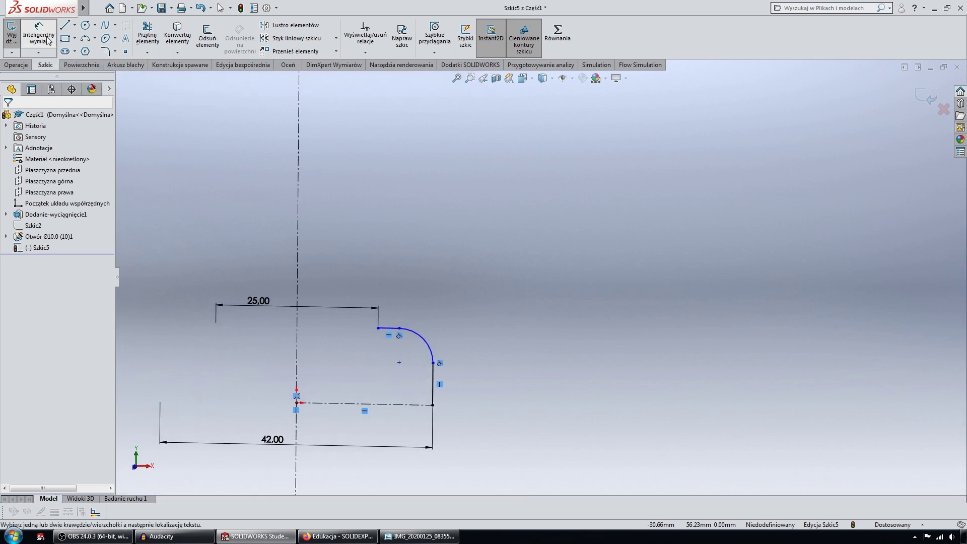
{"action": "left_click", "coordinate": [425, 342]}
{"action": "key", "text": "Escape"}
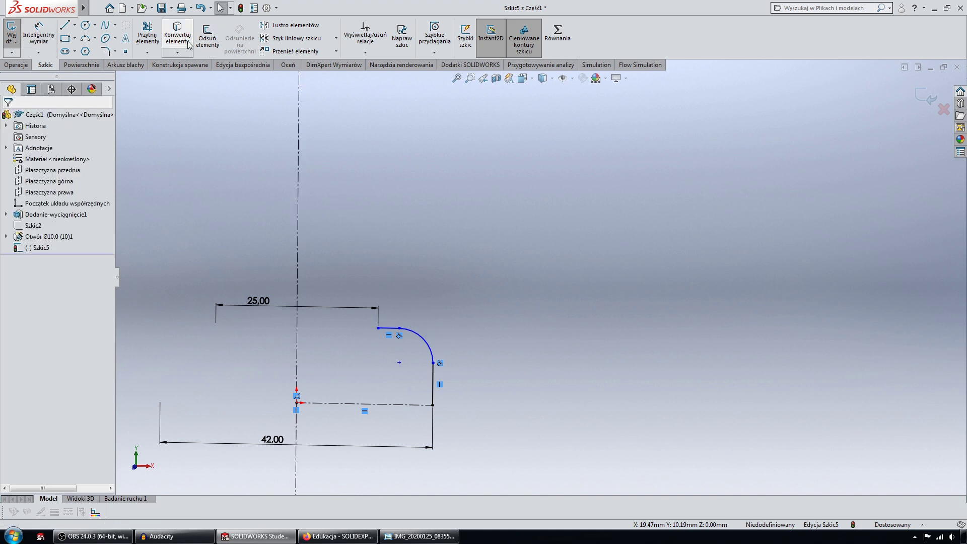
{"action": "left_click", "coordinate": [430, 346]}
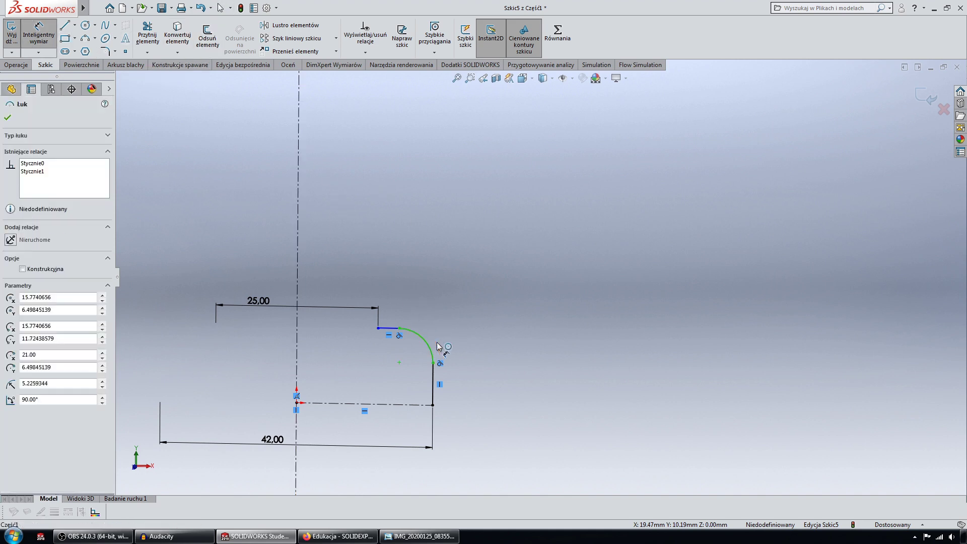
{"action": "left_click", "coordinate": [453, 322]}
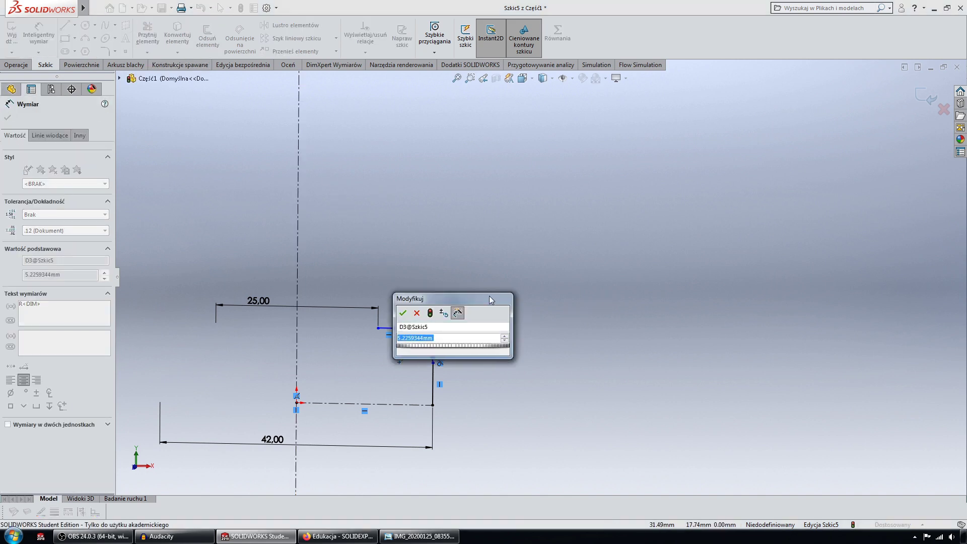
{"action": "left_click_drag", "start_coordinate": [488, 295], "coordinate": [561, 250]}
{"action": "mouse_move", "coordinate": [561, 249]}
{"action": "middle_mouse_down"}
{"action": "mouse_move", "coordinate": [471, 338]}
{"action": "mouse_move", "coordinate": [513, 319]}
{"action": "middle_mouse_up"}
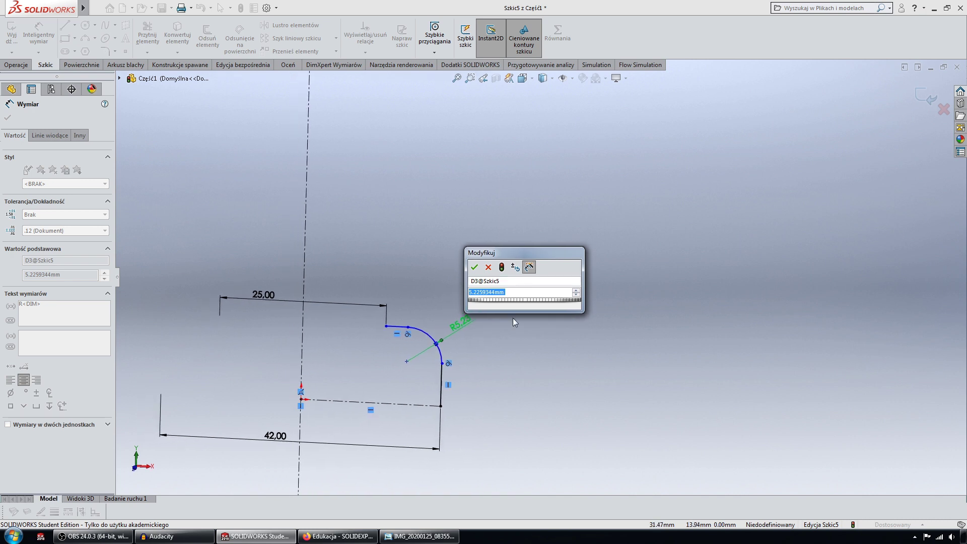
{"action": "type", "text": "6"}
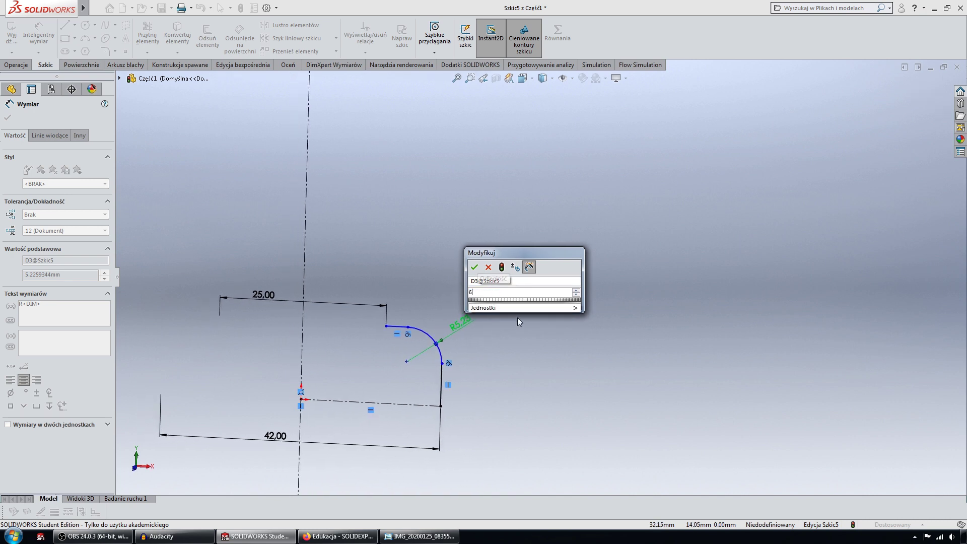
{"action": "key", "text": "Return"}
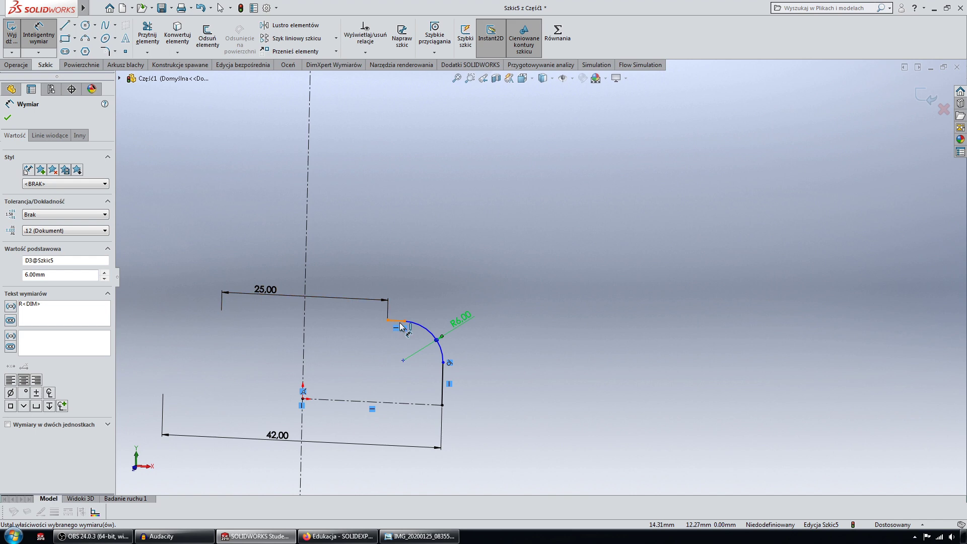
Step: Add an 11 mm vertical height dimension to fully define Szkic5
{"action": "left_click", "coordinate": [397, 320]}
{"action": "left_click", "coordinate": [442, 404]}
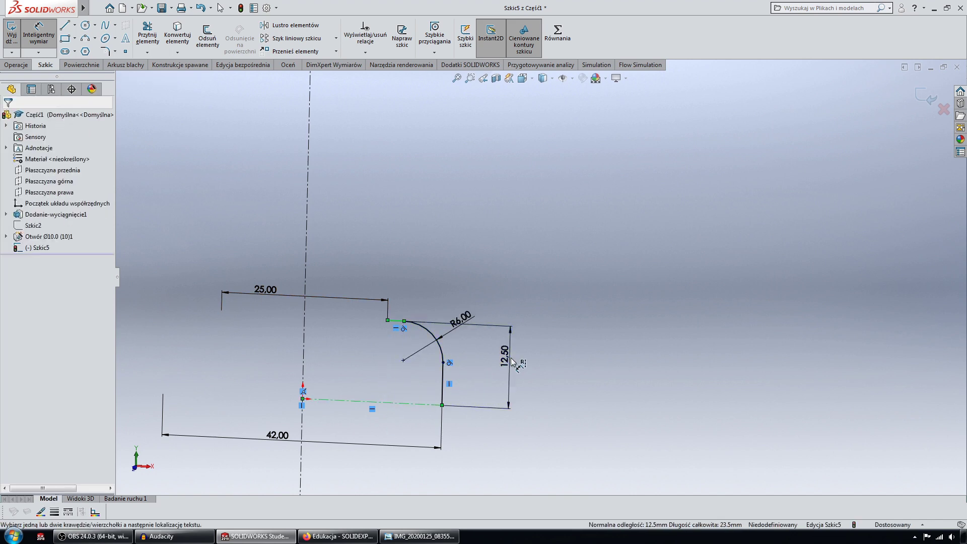
{"action": "left_click", "coordinate": [509, 370]}
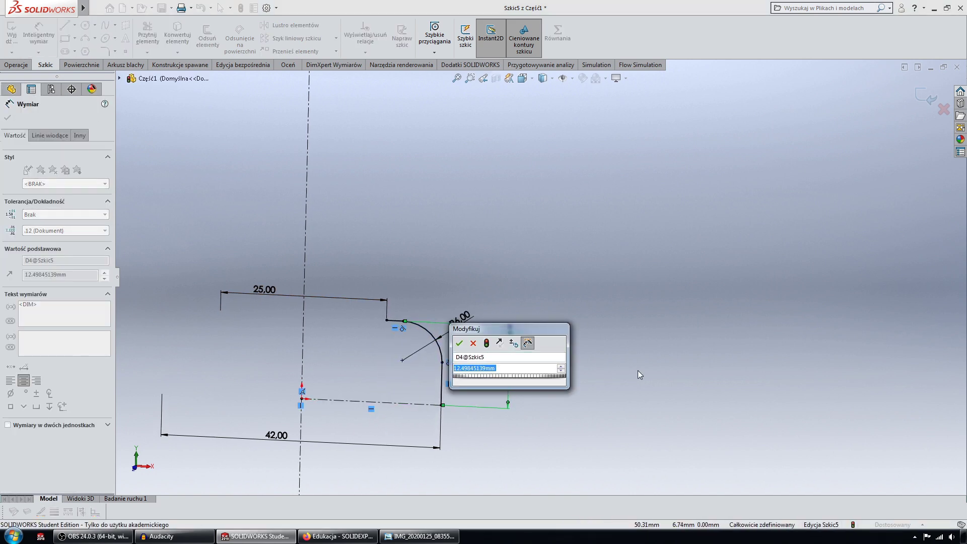
{"action": "type", "text": "11"}
{"action": "key", "text": "Return"}
{"action": "key", "text": "Escape"}
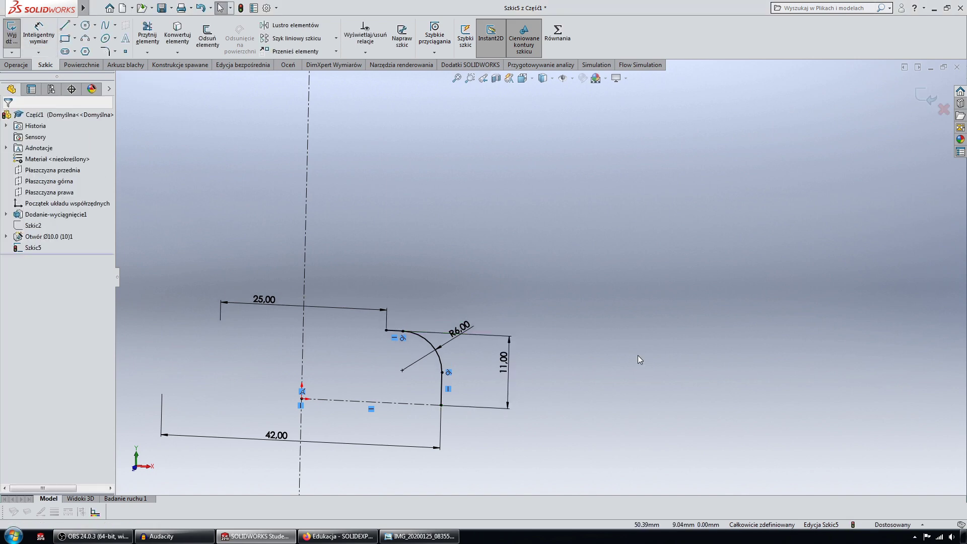
{"action": "key", "text": "ctrl+shift+z"}
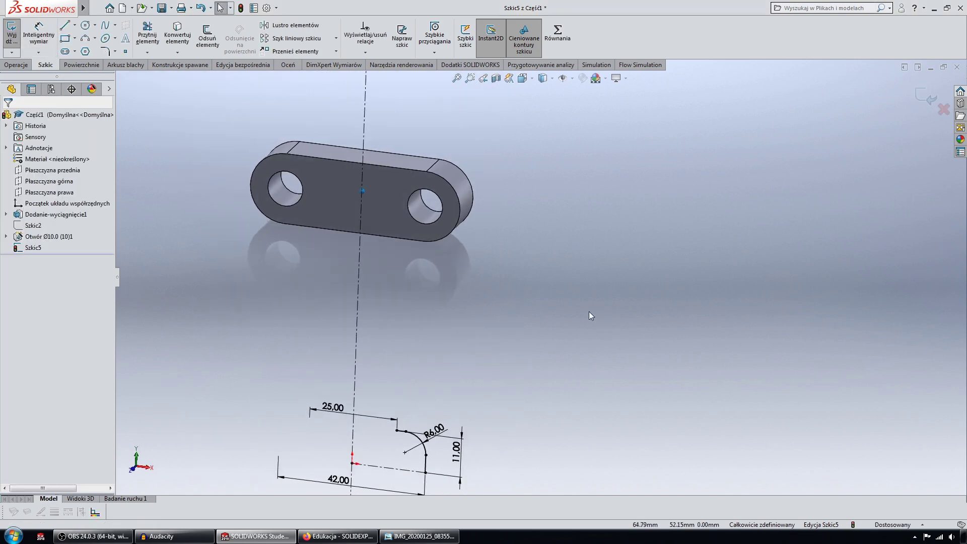
Step: Revolve Szkic5 360° about centreline Linia4 into surface Powierzchnia-Obrót1
{"action": "key", "text": "ctrl+shift+z"}
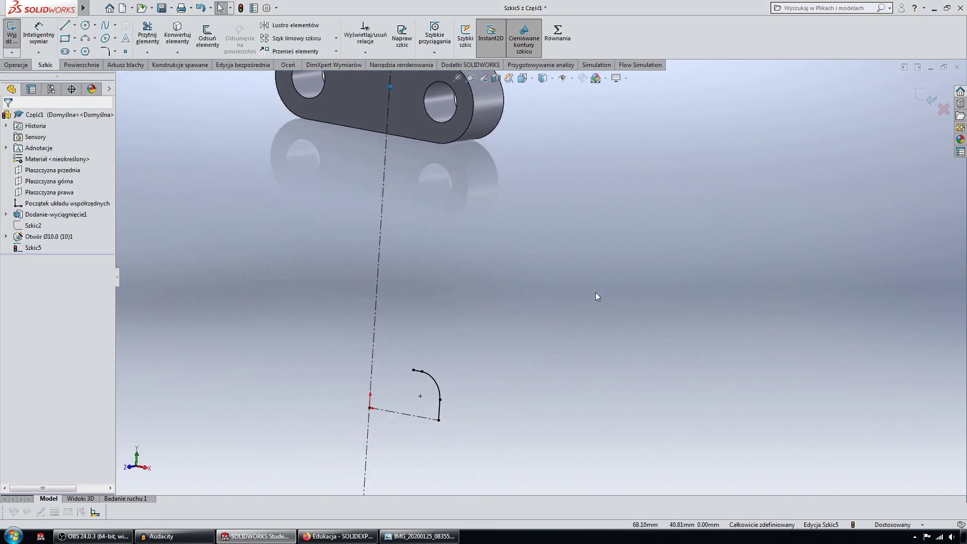
{"action": "key", "text": "ctrl+shift+z"}
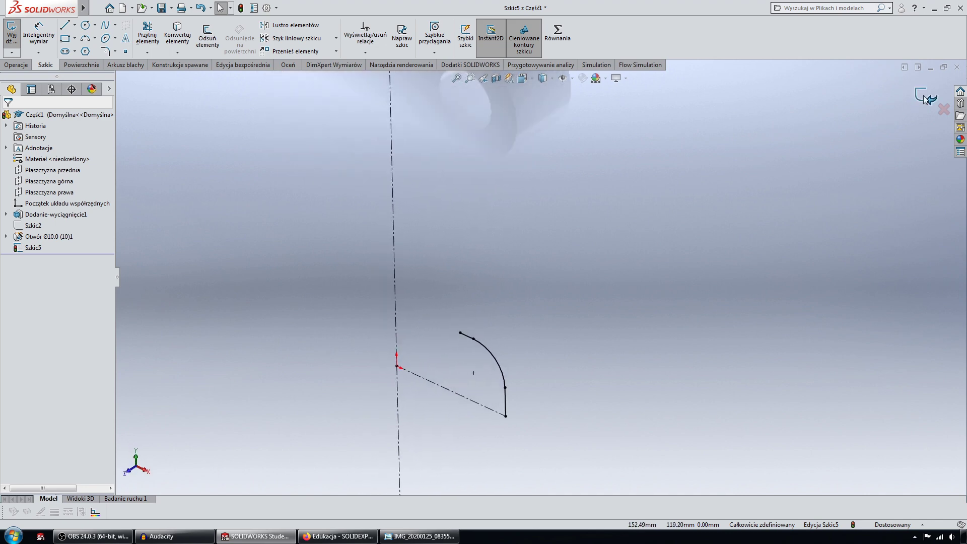
{"action": "left_click", "coordinate": [924, 97]}
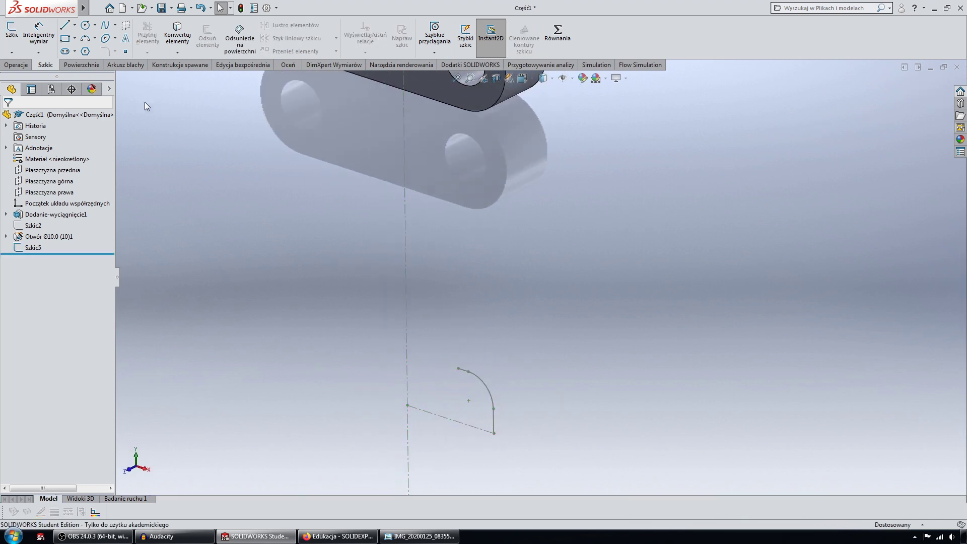
{"action": "left_click", "coordinate": [80, 65]}
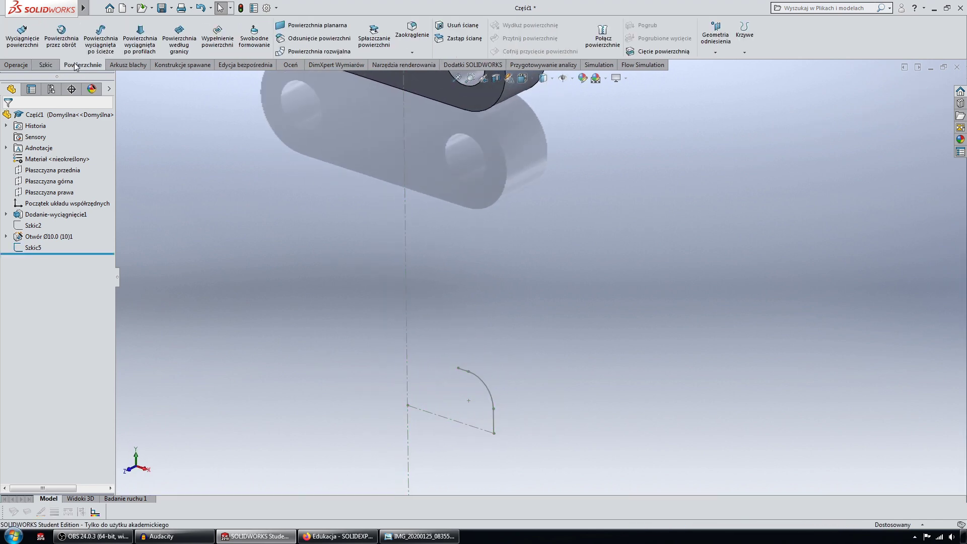
{"action": "left_click", "coordinate": [61, 37]}
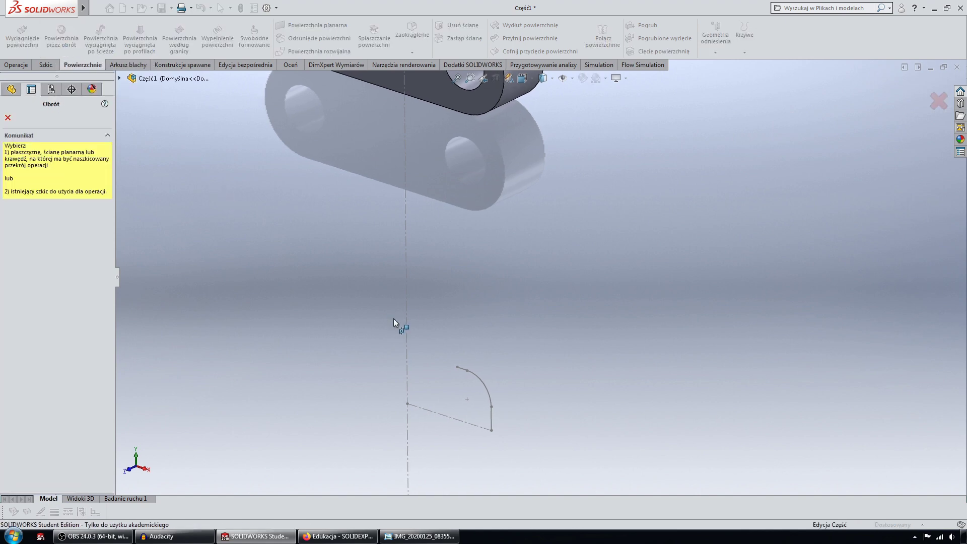
{"action": "left_click", "coordinate": [482, 382]}
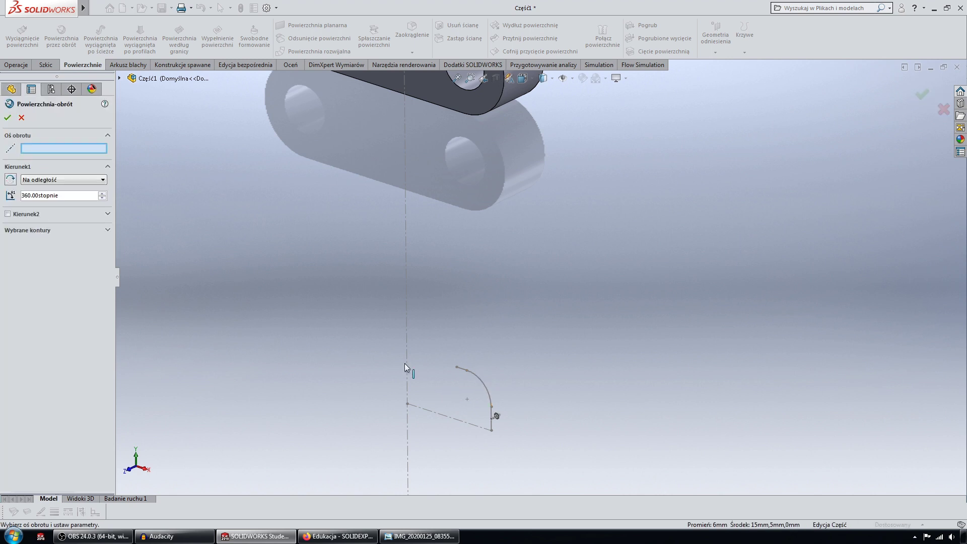
{"action": "left_click", "coordinate": [407, 318]}
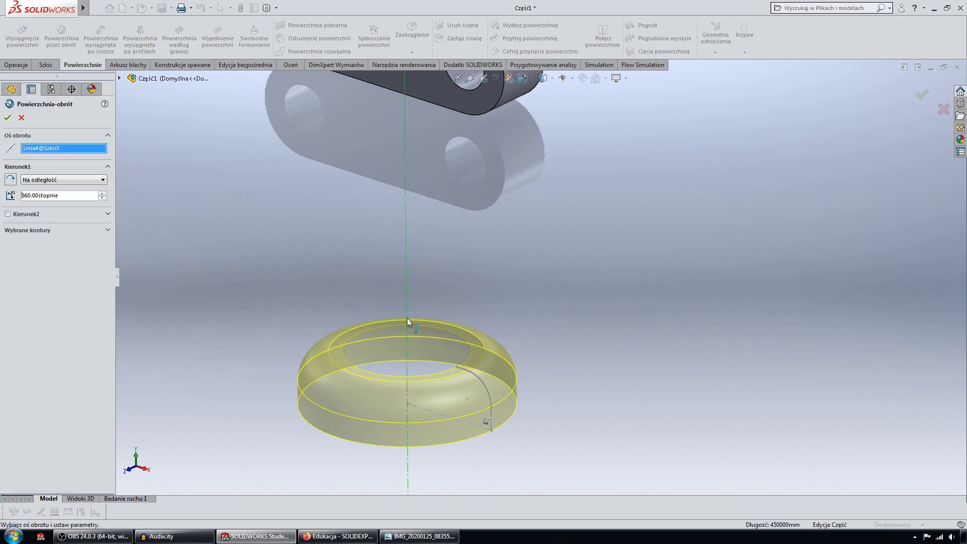
{"action": "middle_click_drag", "start_coordinate": [329, 298], "coordinate": [236, 250]}
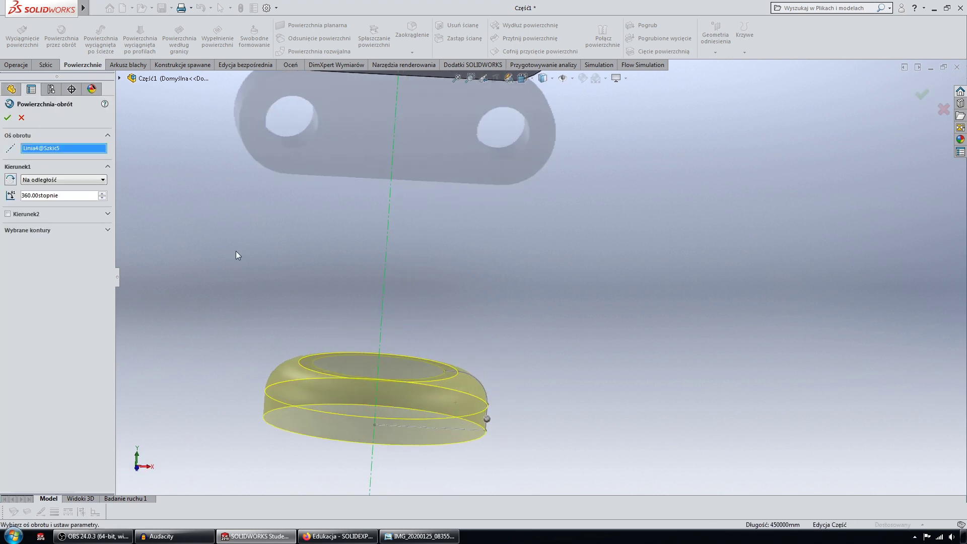
{"action": "left_click", "coordinate": [7, 117]}
{"action": "middle_click_drag", "start_coordinate": [176, 195], "coordinate": [593, 288]}
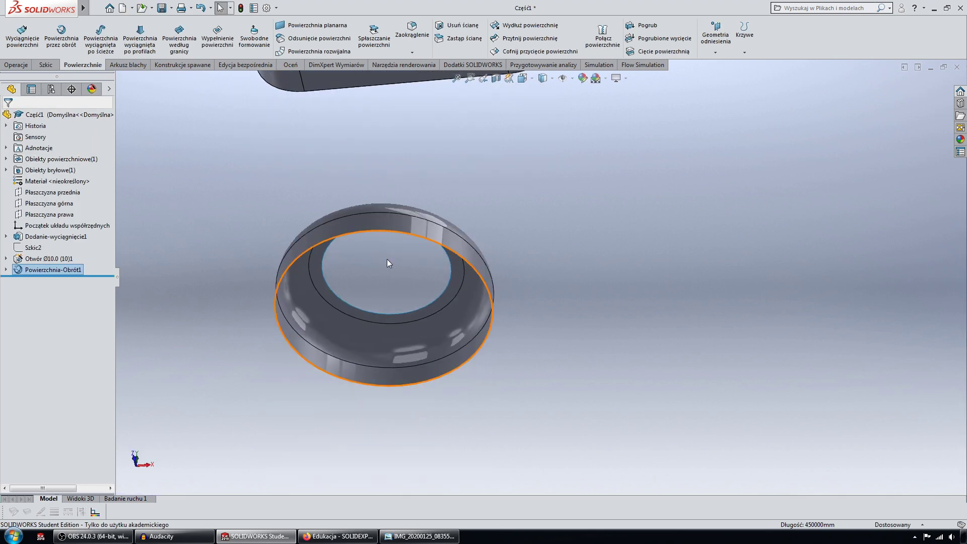
Step: Start a Thicken on Powierzchnia-Obrót1 with 1 mm thickness
{"action": "key", "text": "Up"}
{"action": "key", "text": "Up"}
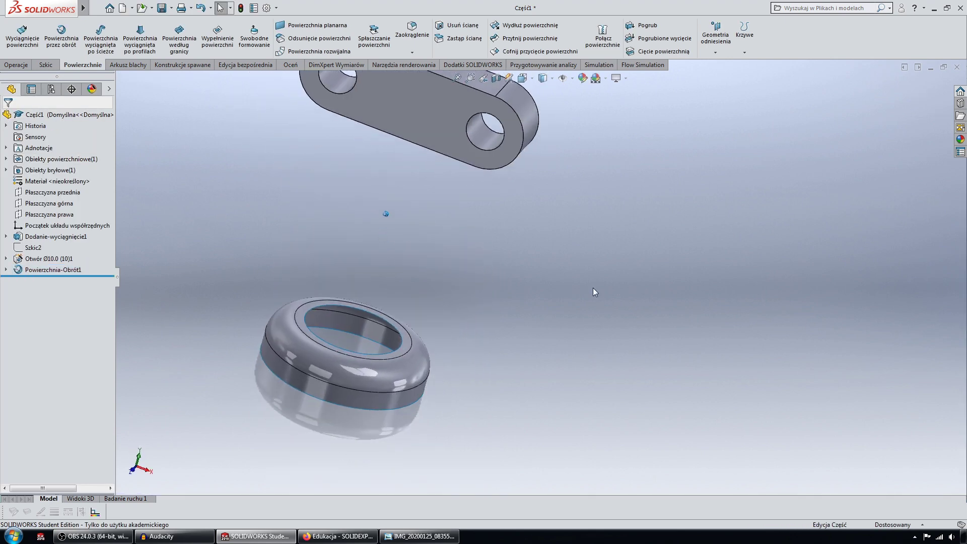
{"action": "key", "text": "Up"}
{"action": "key", "text": "Up"}
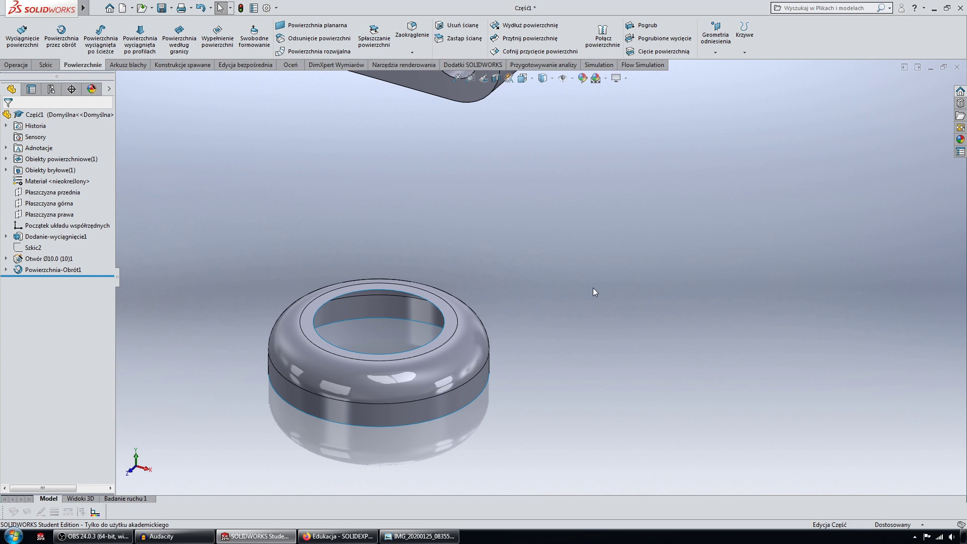
{"action": "key", "text": "Up"}
{"action": "key", "text": "Up"}
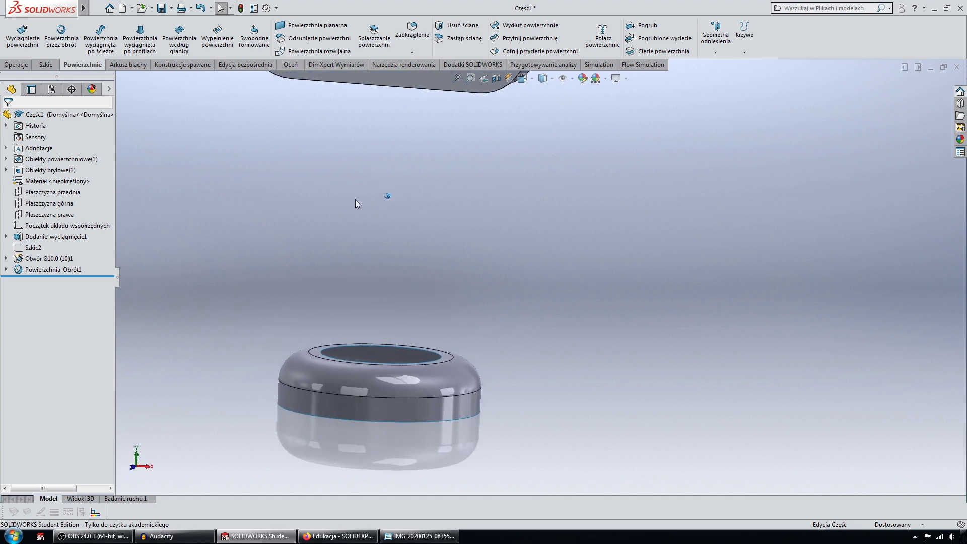
{"action": "key", "text": "Up"}
{"action": "key", "text": "Up"}
{"action": "key", "text": "Up"}
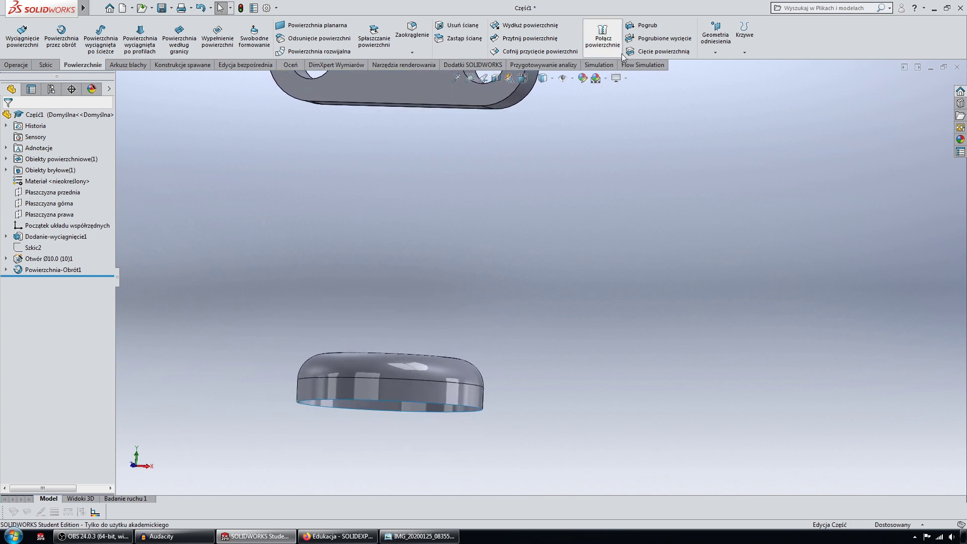
{"action": "left_click", "coordinate": [643, 29]}
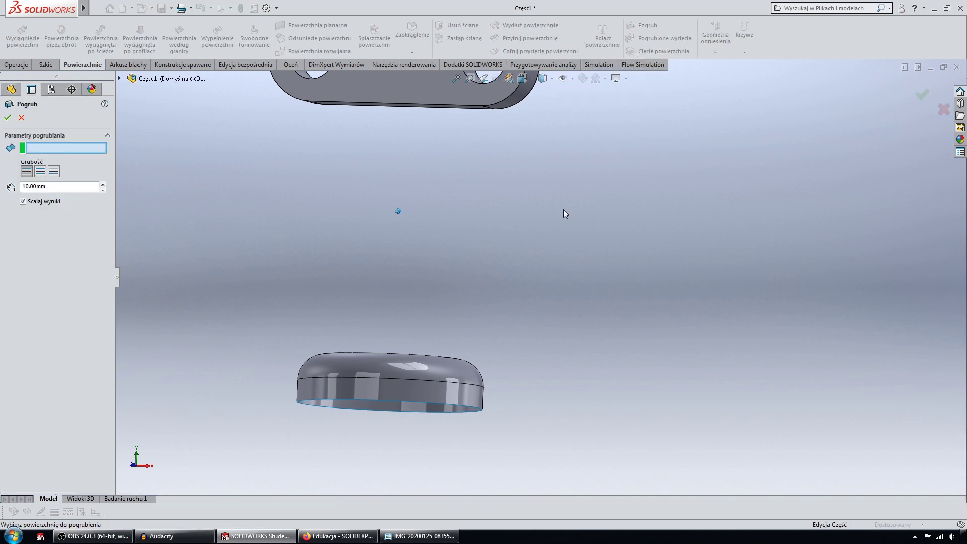
{"action": "left_click", "coordinate": [453, 347]}
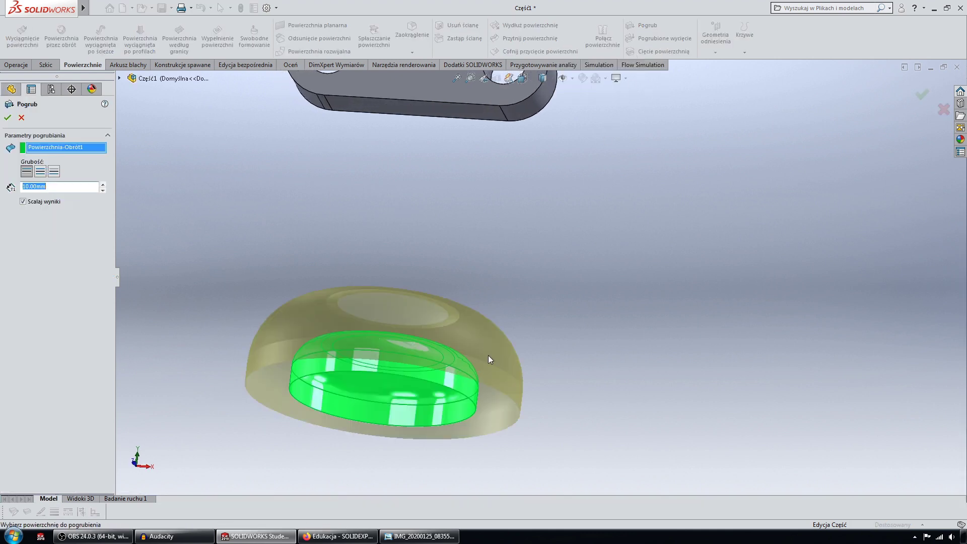
{"action": "key", "text": "Up"}
{"action": "key", "text": "Up"}
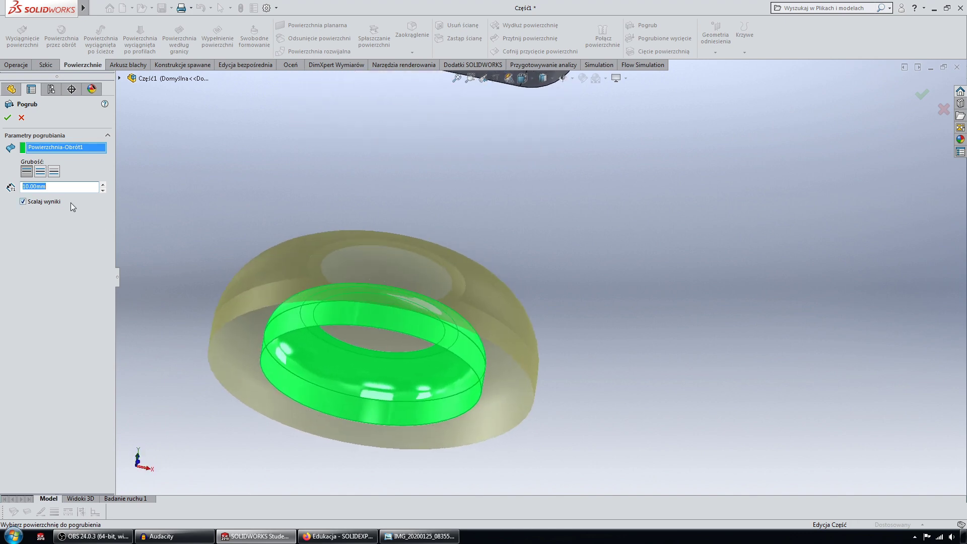
{"action": "type", "text": "1"}
Step: Choose the third thicken side option and accept Pogrub1
{"action": "left_click", "coordinate": [59, 174]}
{"action": "middle_click_drag", "start_coordinate": [415, 322], "coordinate": [506, 345]}
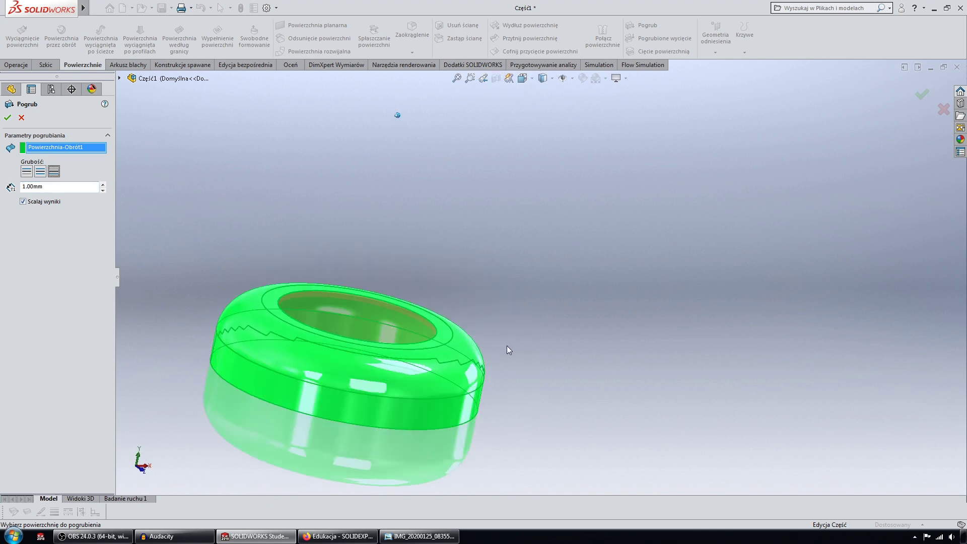
{"action": "key", "text": "Down"}
{"action": "key", "text": "Down"}
{"action": "key", "text": "Down"}
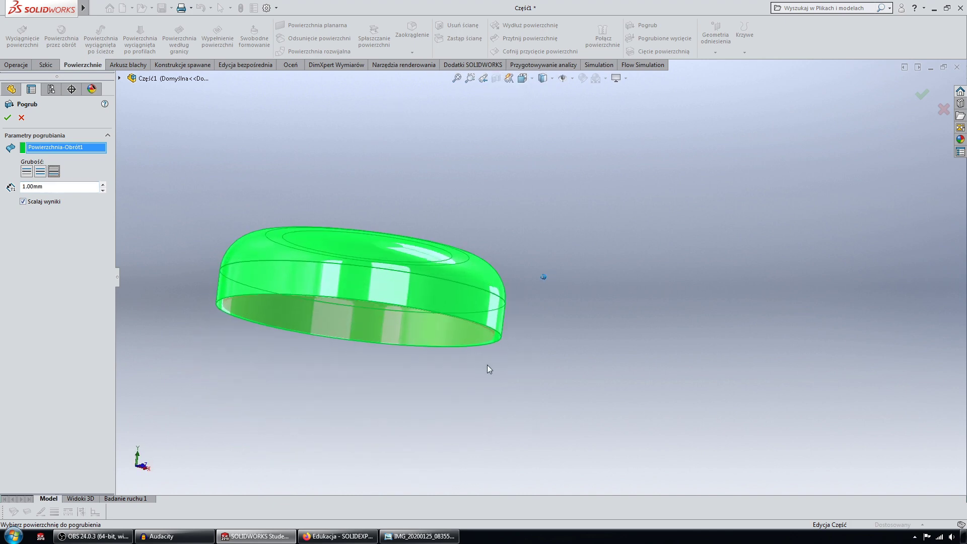
{"action": "key", "text": "Down"}
{"action": "left_click", "coordinate": [27, 172]}
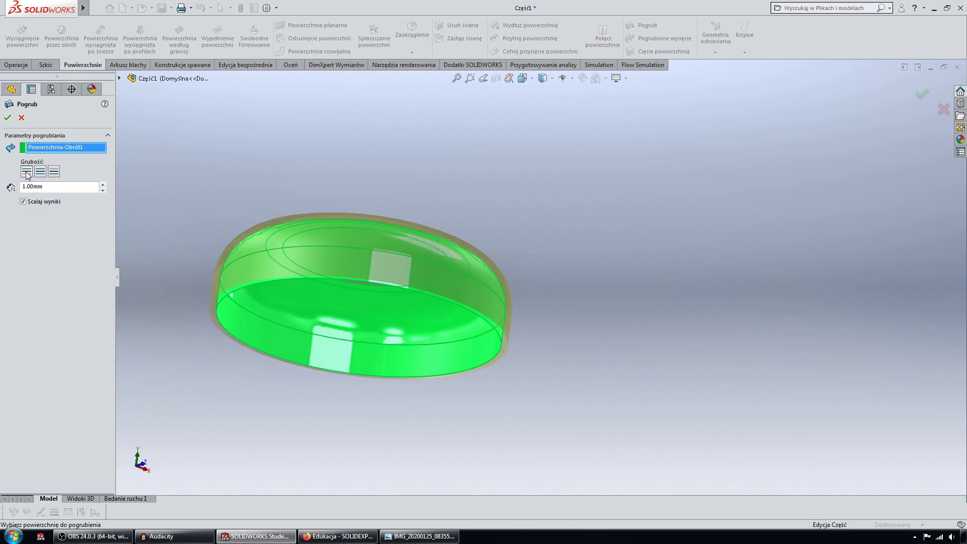
{"action": "middle_click_drag", "start_coordinate": [399, 315], "coordinate": [521, 354]}
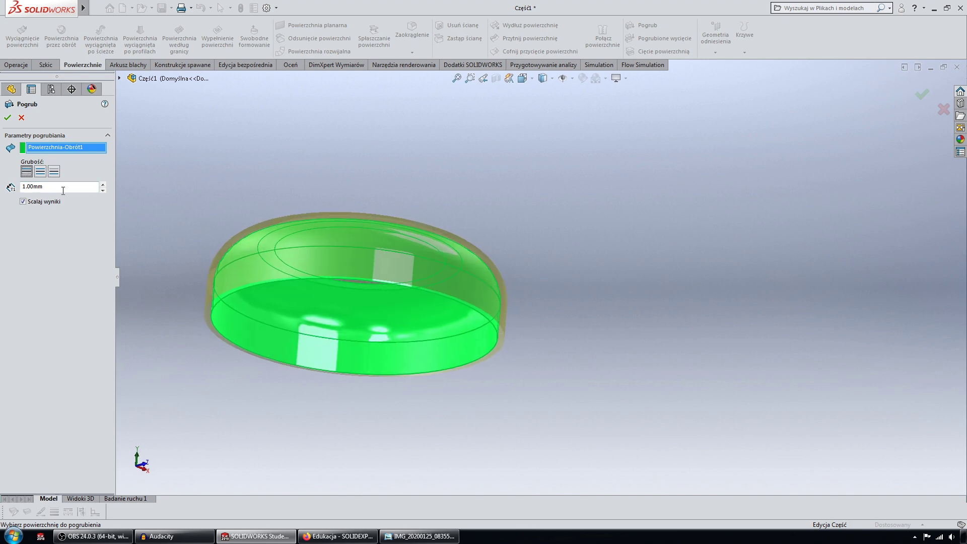
{"action": "left_click", "coordinate": [54, 171]}
{"action": "key", "text": "Up"}
{"action": "key", "text": "Up"}
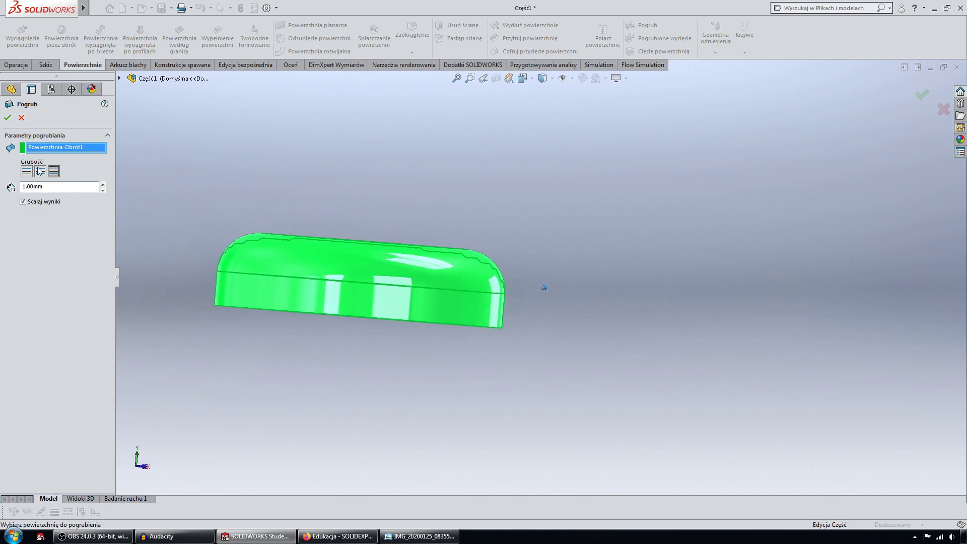
{"action": "left_click", "coordinate": [8, 119]}
{"action": "mouse_move", "coordinate": [247, 161]}
{"action": "middle_mouse_down"}
{"action": "mouse_move", "coordinate": [201, 202]}
{"action": "mouse_move", "coordinate": [421, 307]}
{"action": "middle_mouse_up"}
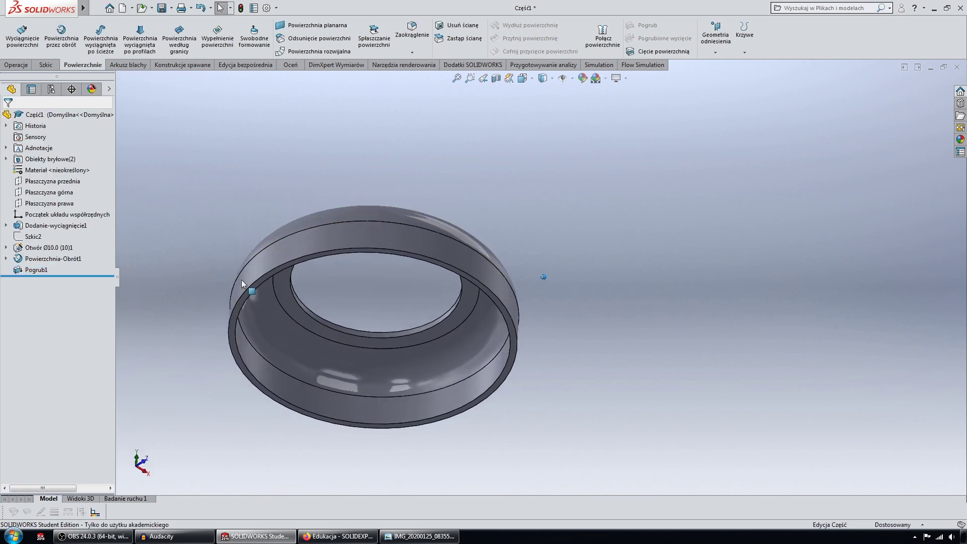
{"action": "middle_click_drag", "start_coordinate": [248, 287], "coordinate": [151, 267]}
Step: Hide Powierzchnia-Obrót1 while keeping the Pogrub1 solid ring visible
{"action": "left_click", "coordinate": [51, 258]}
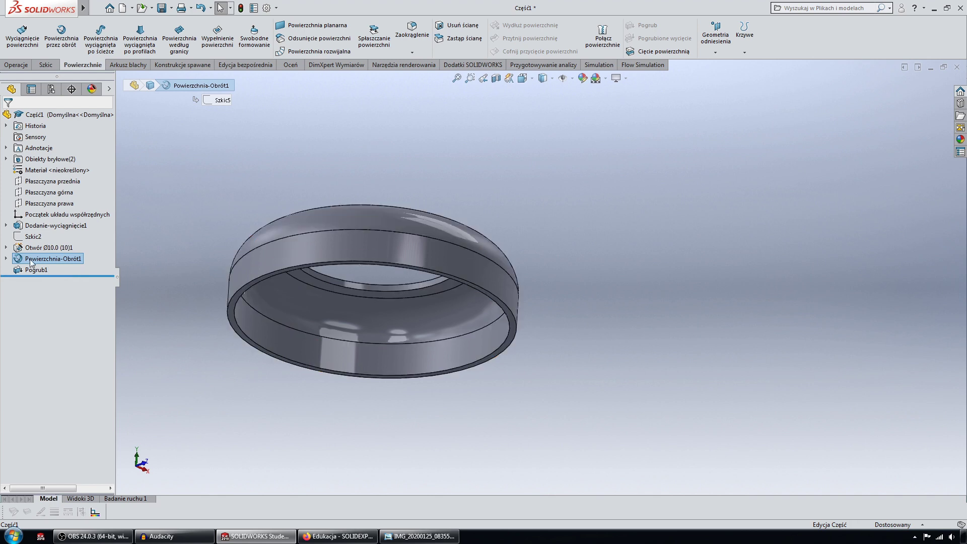
{"action": "left_click", "coordinate": [38, 259]}
{"action": "left_click", "coordinate": [33, 250]}
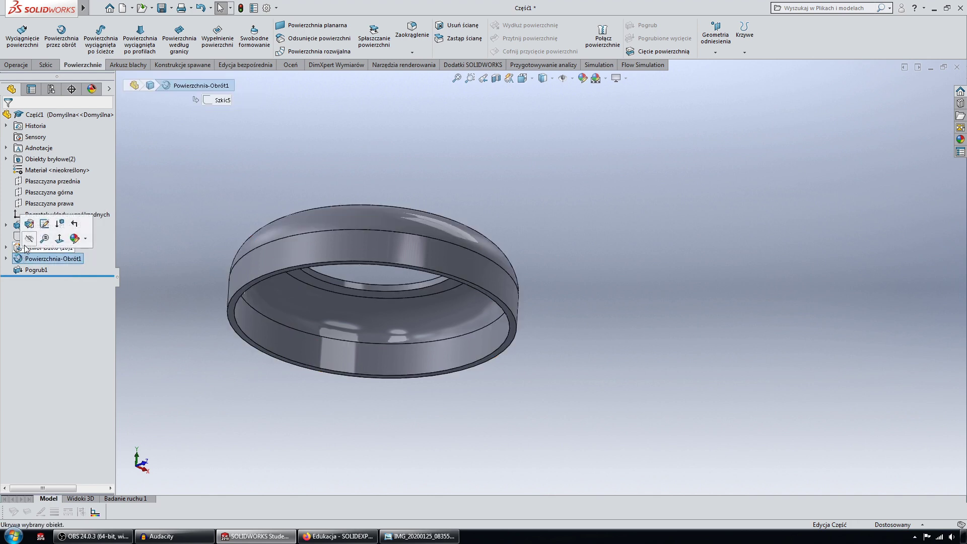
{"action": "left_click", "coordinate": [30, 225]}
{"action": "left_click", "coordinate": [35, 270]}
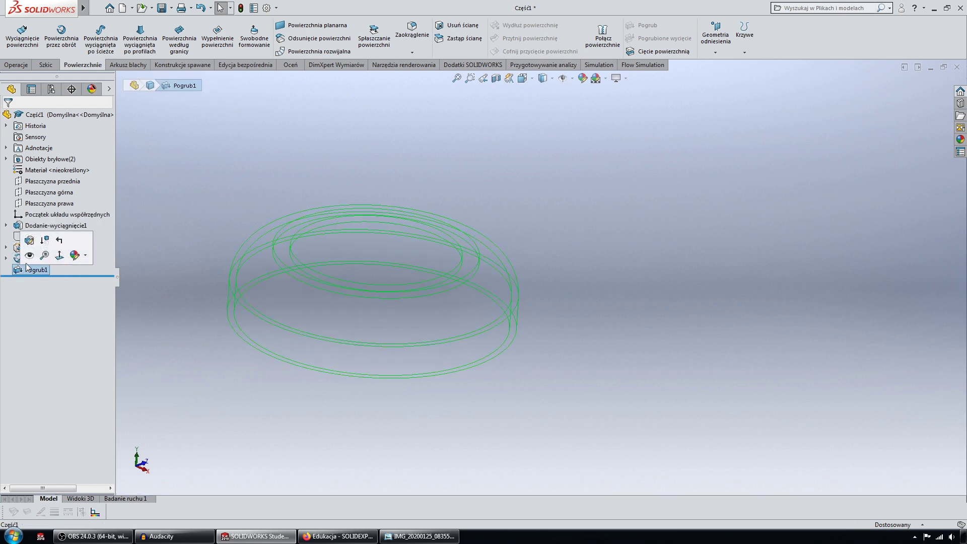
{"action": "left_click", "coordinate": [30, 249]}
{"action": "scroll", "coordinate": [358, 335], "scroll_direction": "up", "scroll_amount": 5}
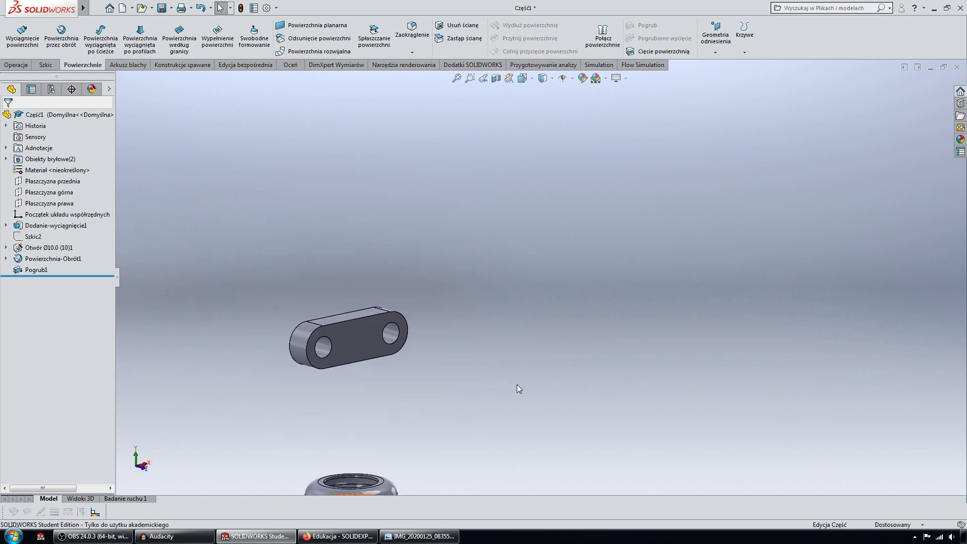
{"action": "middle_click_drag", "start_coordinate": [513, 379], "coordinate": [511, 361]}
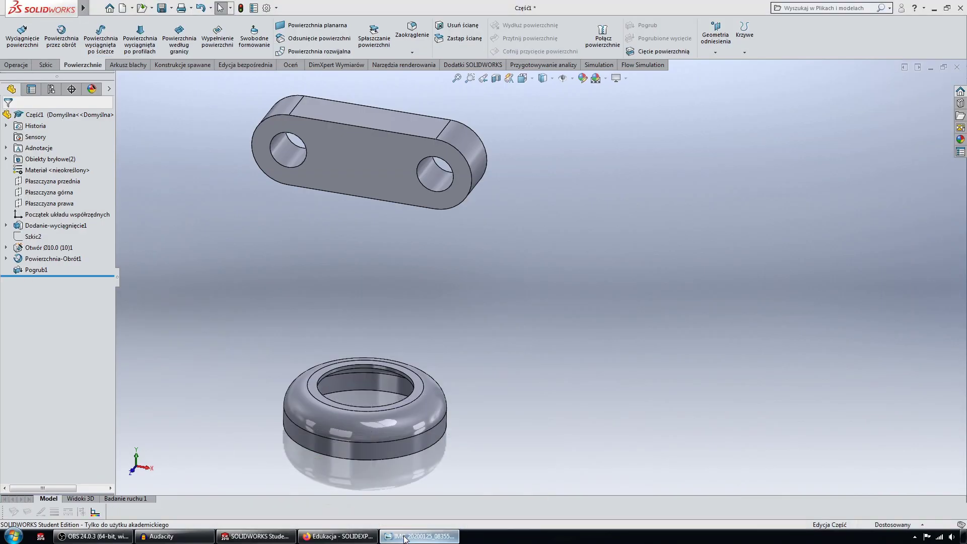
Step: Glance at reference photo IMG_20200125_083551457.jpg, then return to the model
{"action": "left_click", "coordinate": [419, 536]}
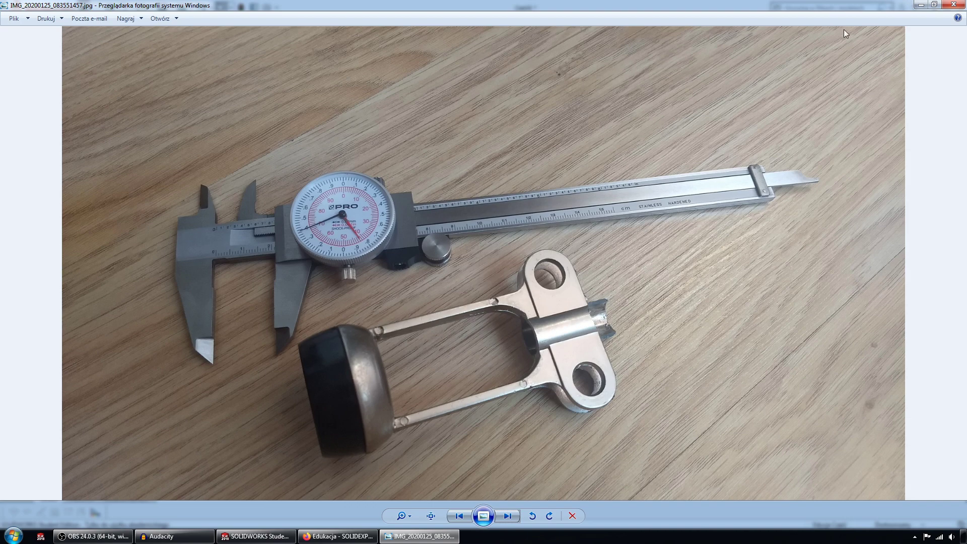
{"action": "left_click", "coordinate": [917, 4]}
{"action": "mouse_move", "coordinate": [457, 236]}
{"action": "middle_mouse_down"}
{"action": "mouse_move", "coordinate": [406, 270]}
{"action": "mouse_move", "coordinate": [421, 224]}
{"action": "middle_mouse_up"}
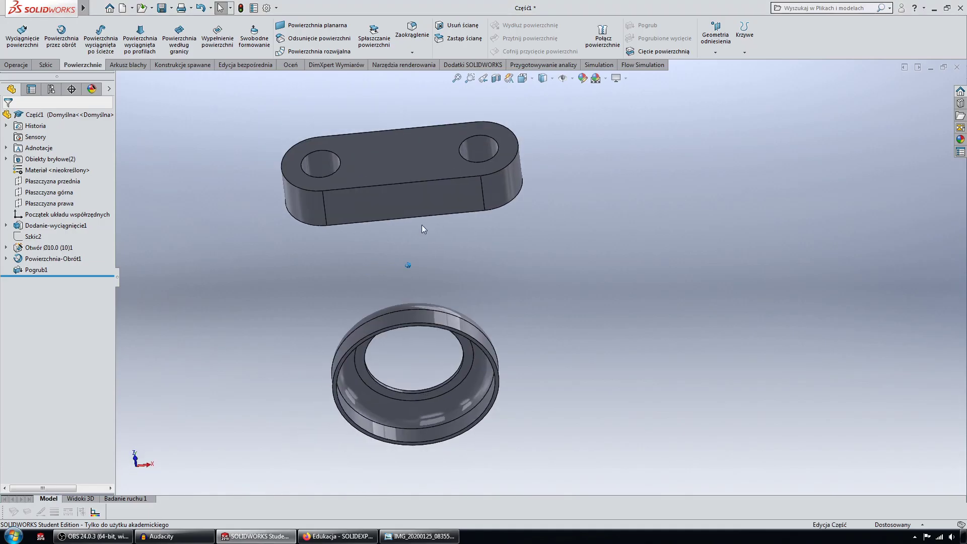
Step: On the plate's front face, sketch a horizontal construction line and a centre rectangle on it
{"action": "left_click", "coordinate": [445, 201]}
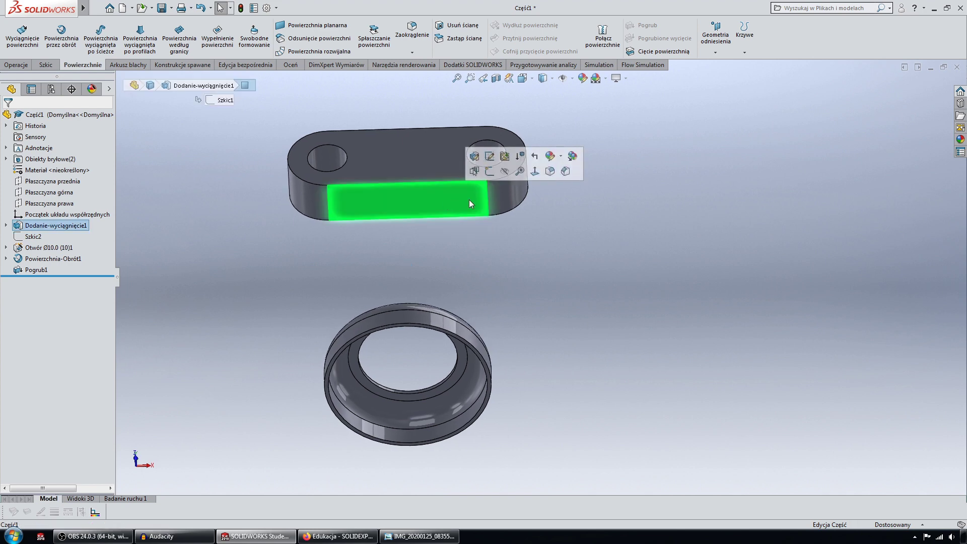
{"action": "left_click", "coordinate": [491, 174]}
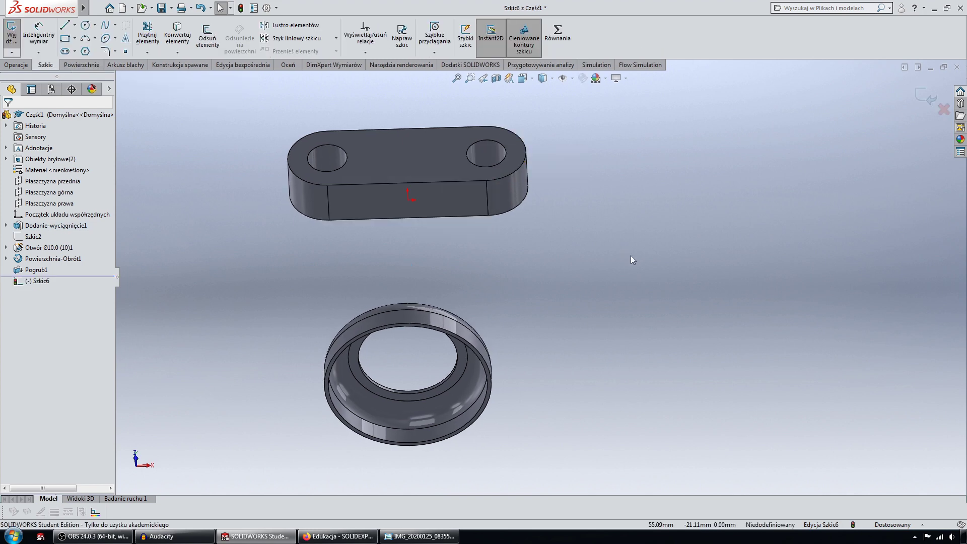
{"action": "left_click", "coordinate": [65, 25]}
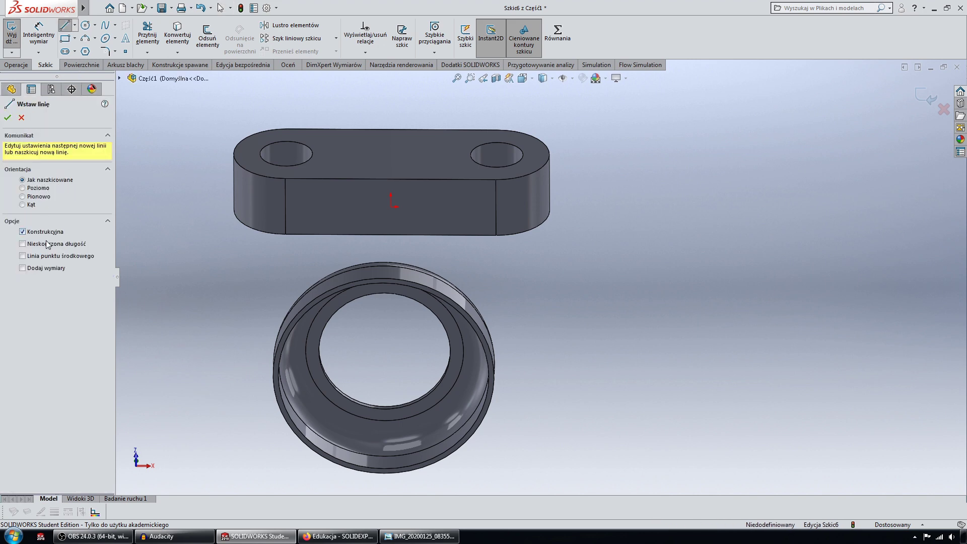
{"action": "left_click_drag", "start_coordinate": [390, 207], "coordinate": [442, 207]}
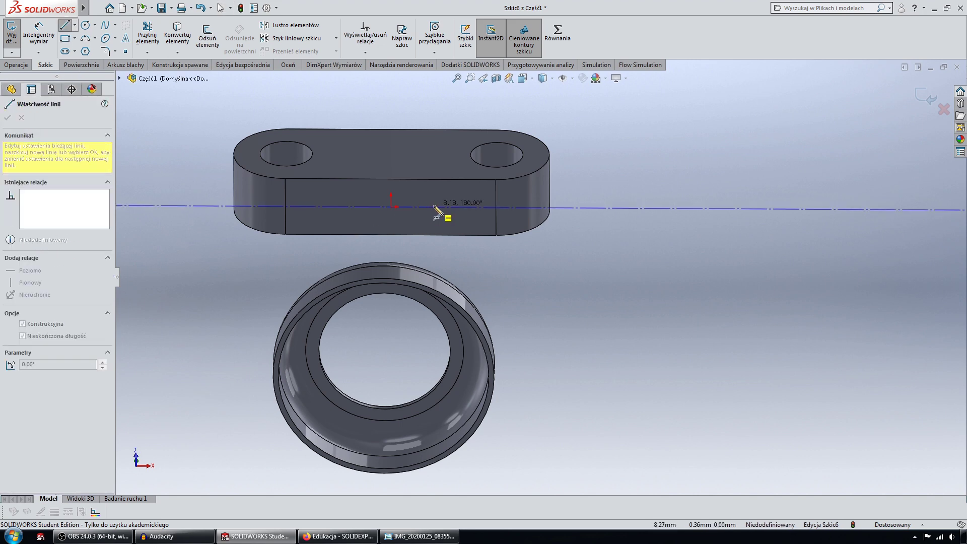
{"action": "key", "text": "Escape"}
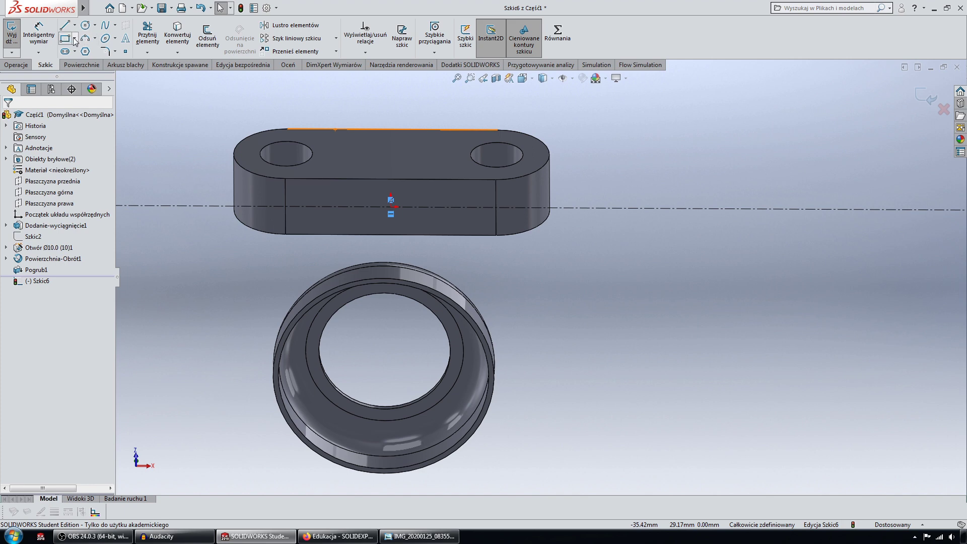
{"action": "left_click", "coordinate": [74, 39]}
{"action": "left_click", "coordinate": [89, 64]}
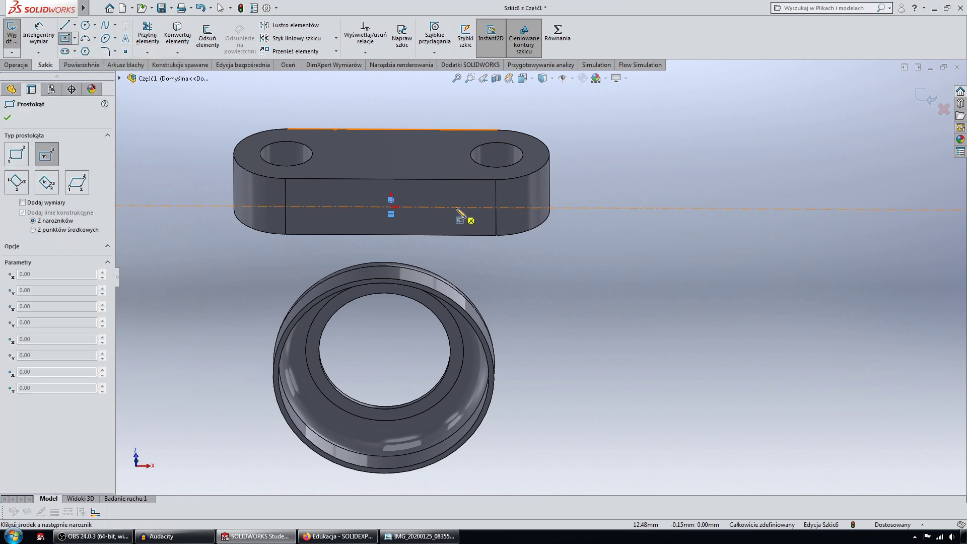
{"action": "left_click", "coordinate": [456, 207]}
{"action": "left_click", "coordinate": [469, 223]}
{"action": "key", "text": "Escape"}
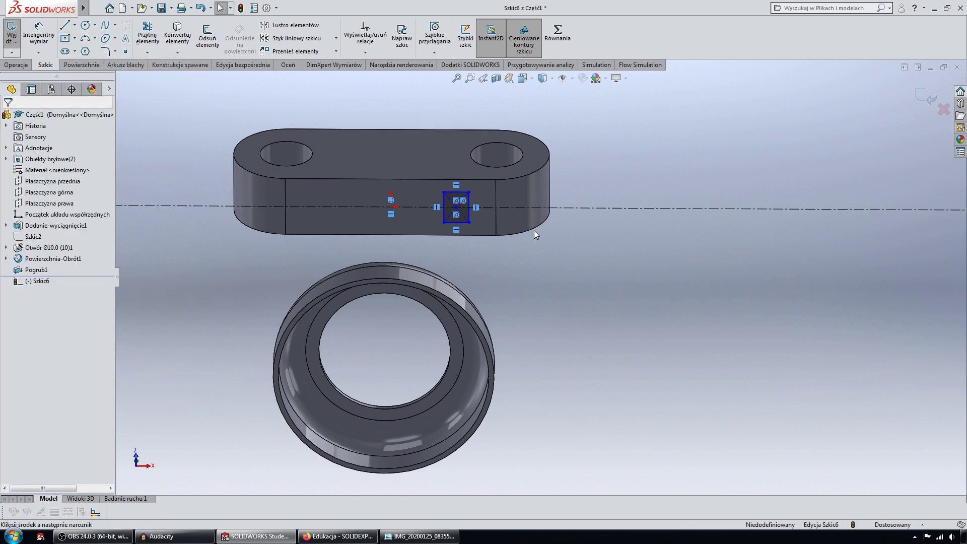
{"action": "scroll", "coordinate": [488, 215], "scroll_direction": "down", "scroll_amount": 2}
{"action": "scroll", "coordinate": [487, 213], "scroll_direction": "down", "scroll_amount": 2}
{"action": "middle_click_drag", "start_coordinate": [507, 245], "coordinate": [294, 137]}
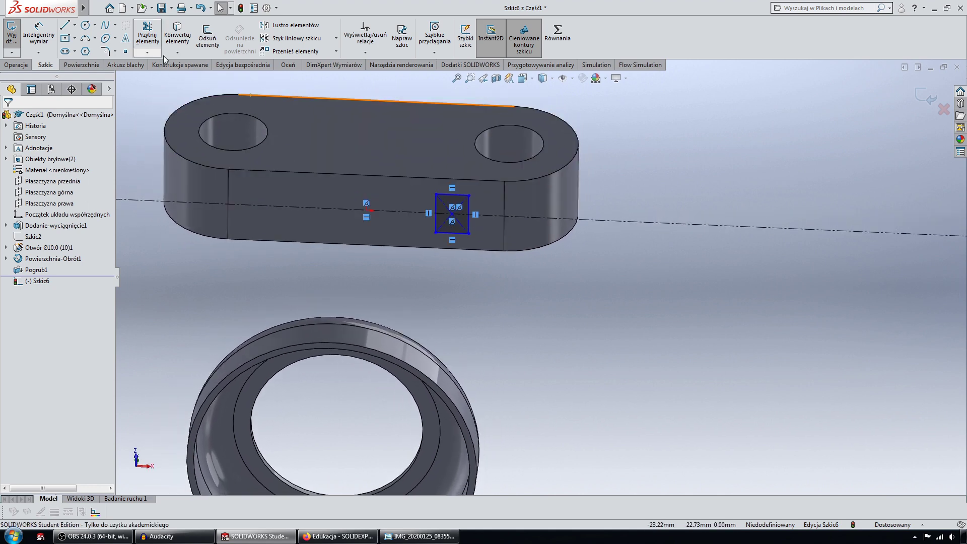
Step: Dimension the rectangle to 9 mm tall and 4 mm wide
{"action": "left_click", "coordinate": [39, 35]}
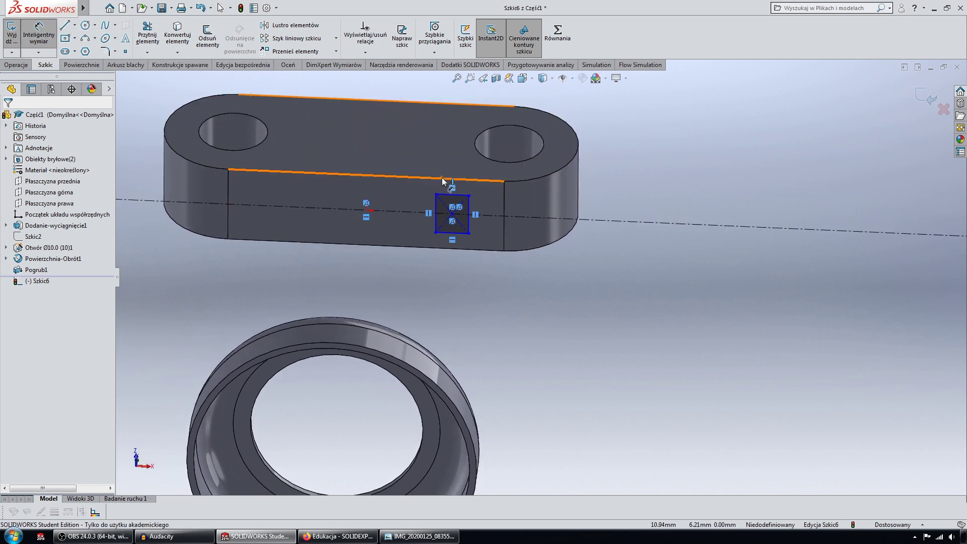
{"action": "left_click", "coordinate": [468, 209]}
{"action": "left_click", "coordinate": [531, 215]}
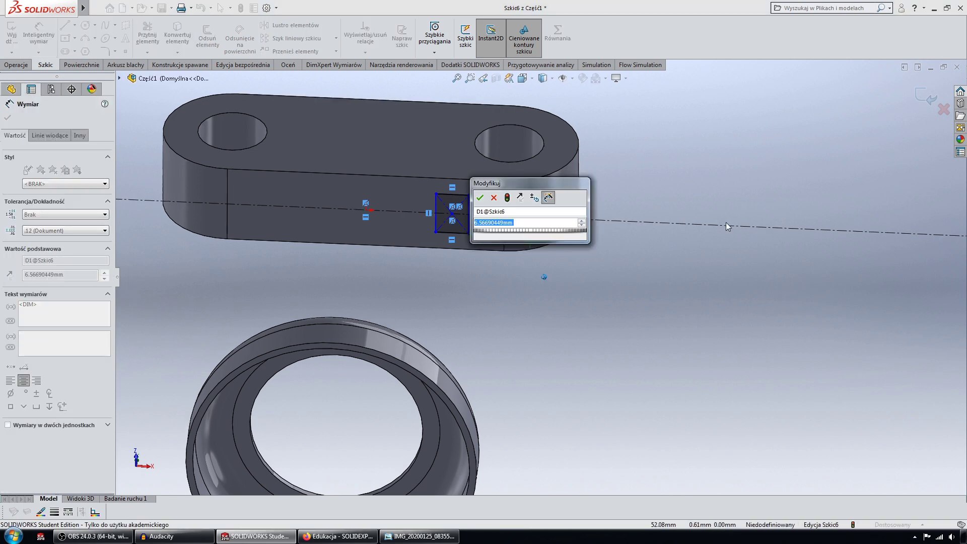
{"action": "type", "text": "9"}
{"action": "key", "text": "Return"}
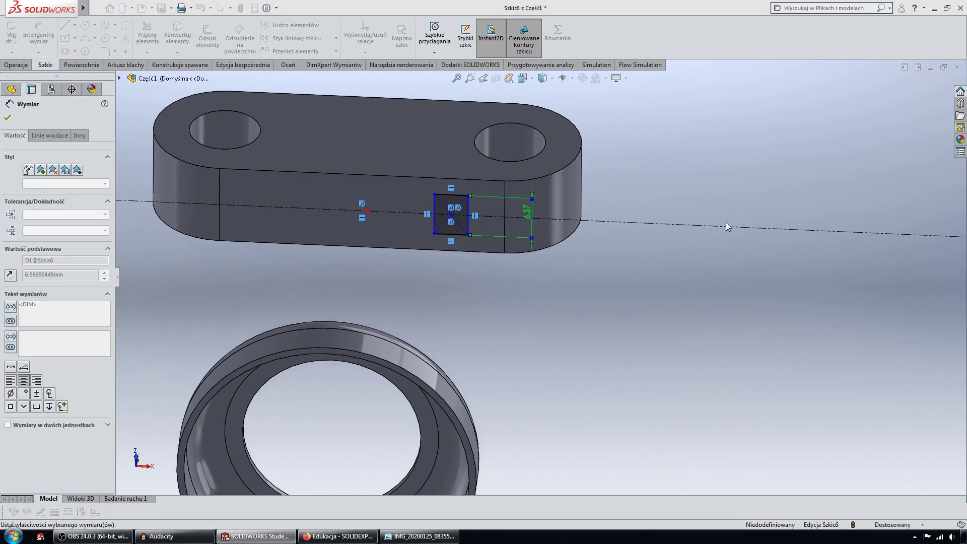
{"action": "left_click", "coordinate": [461, 248]}
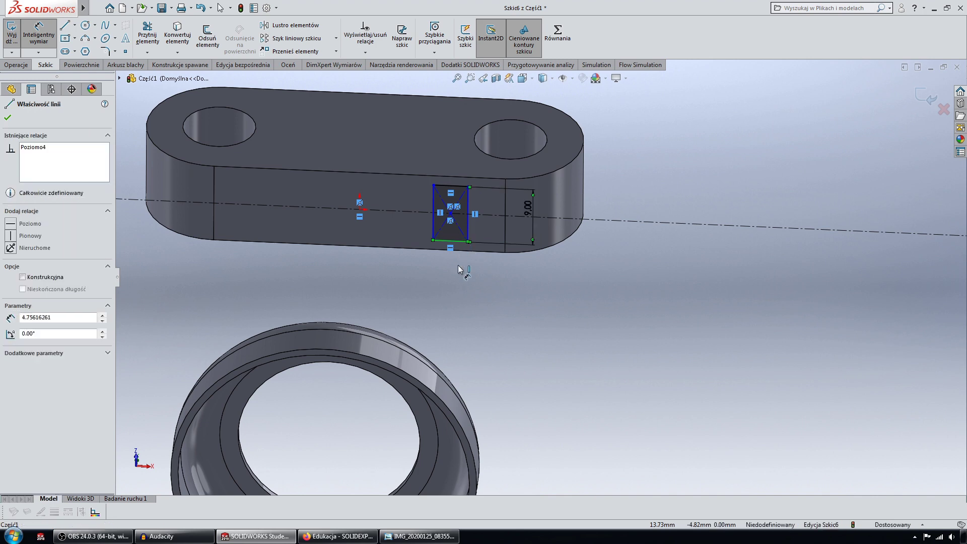
{"action": "left_click", "coordinate": [453, 272]}
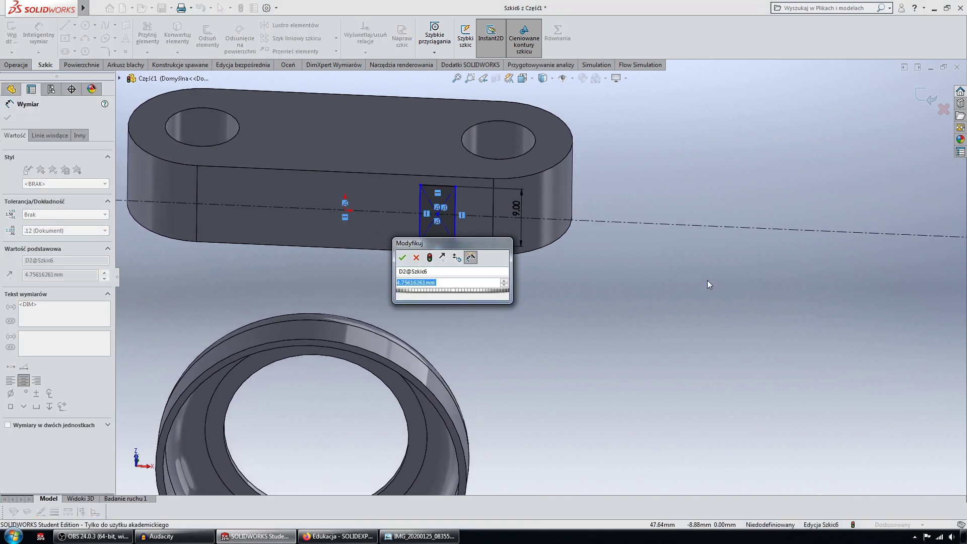
{"action": "type", "text": "4"}
{"action": "key", "text": "Return"}
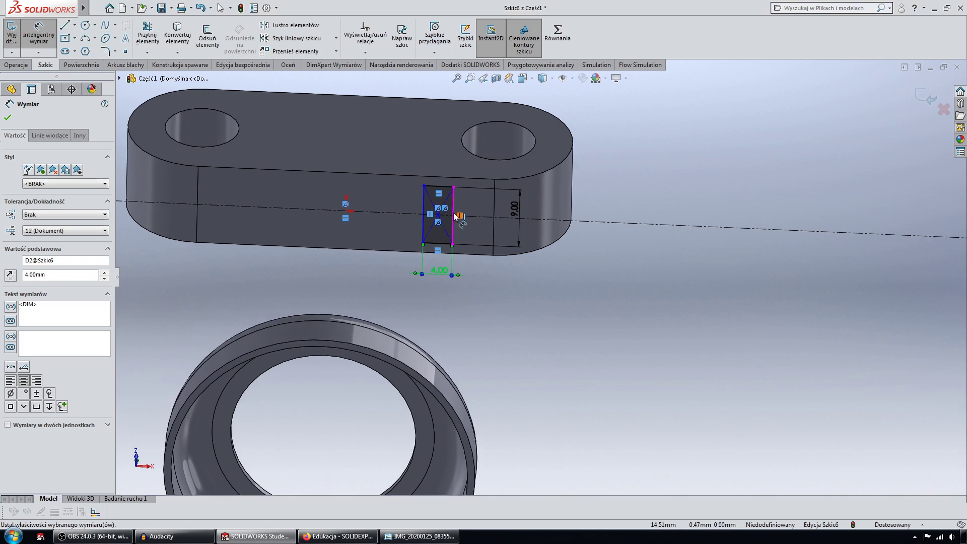
Step: Add a vertical centreline and dimension the rectangle 27 mm away from it
{"action": "left_click", "coordinate": [65, 25]}
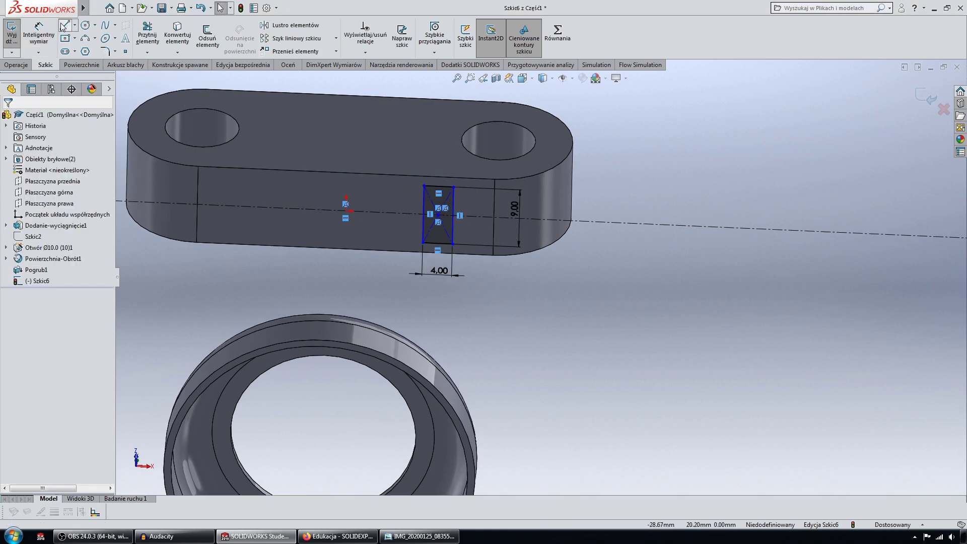
{"action": "left_click", "coordinate": [347, 217]}
{"action": "key", "text": "Escape"}
{"action": "key", "text": "Escape"}
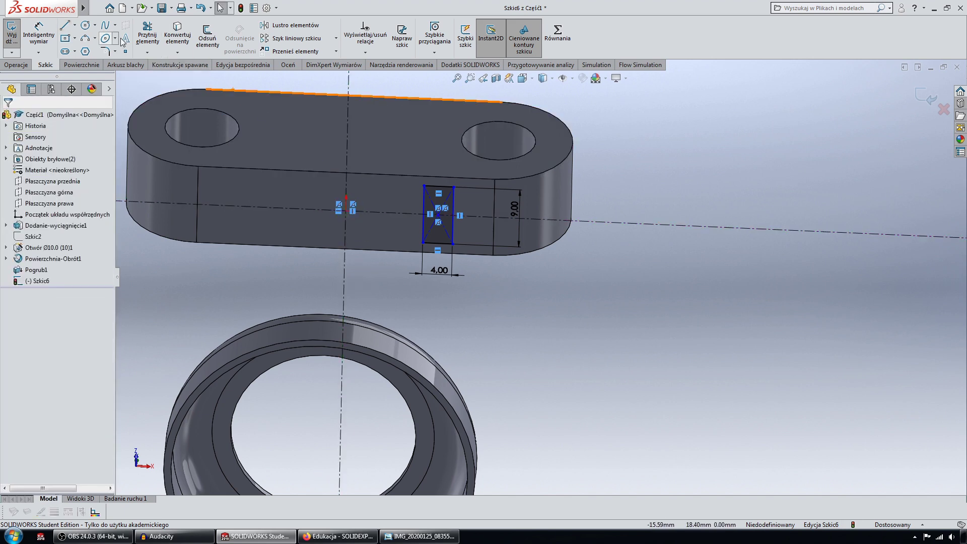
{"action": "left_click", "coordinate": [39, 36]}
{"action": "left_click", "coordinate": [422, 212]}
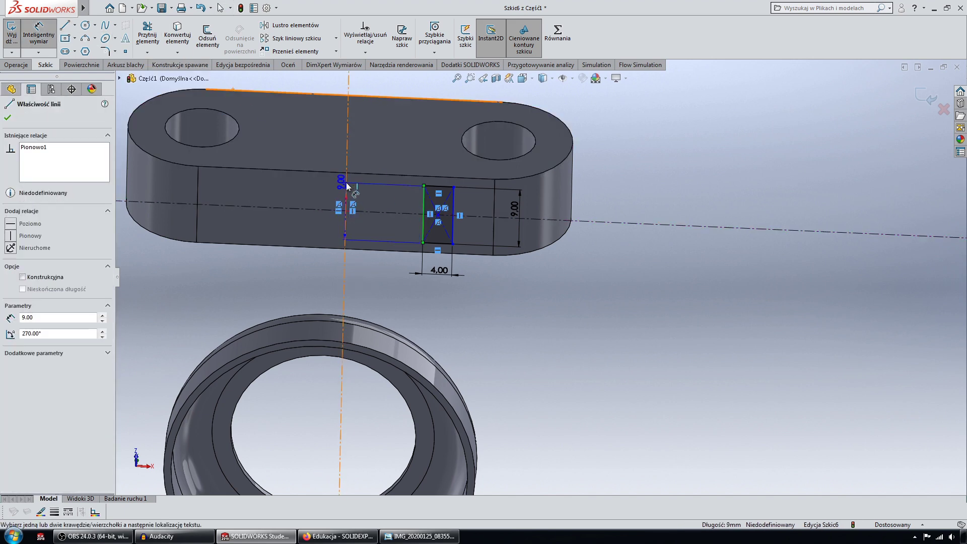
{"action": "left_click", "coordinate": [346, 182]}
{"action": "left_click", "coordinate": [330, 238]}
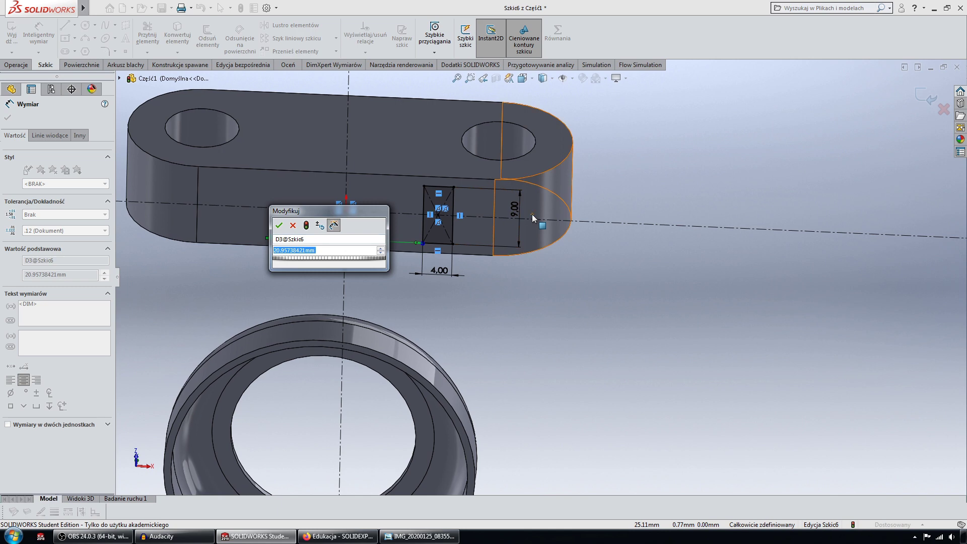
{"action": "type", "text": "27"}
{"action": "key", "text": "Return"}
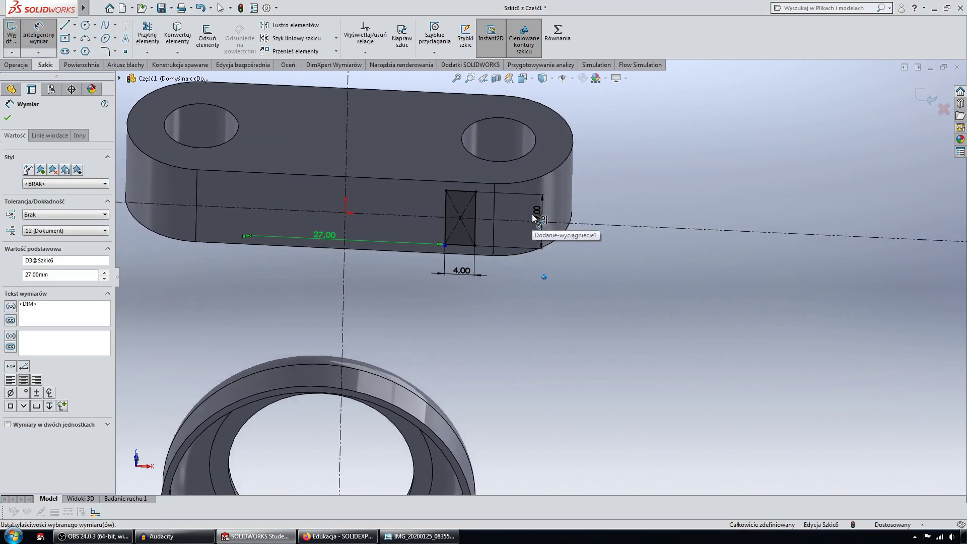
{"action": "scroll", "coordinate": [480, 280], "scroll_direction": "up", "scroll_amount": 3}
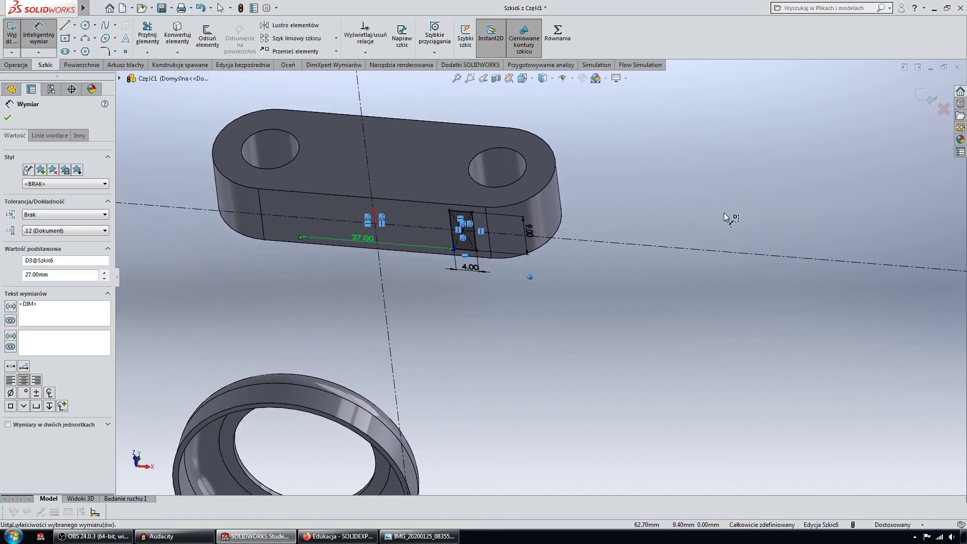
{"action": "key", "text": "Escape"}
Step: Boss-extrude the rectangle sketch Do następnej so the bar reaches down to the ring
{"action": "left_click", "coordinate": [925, 95]}
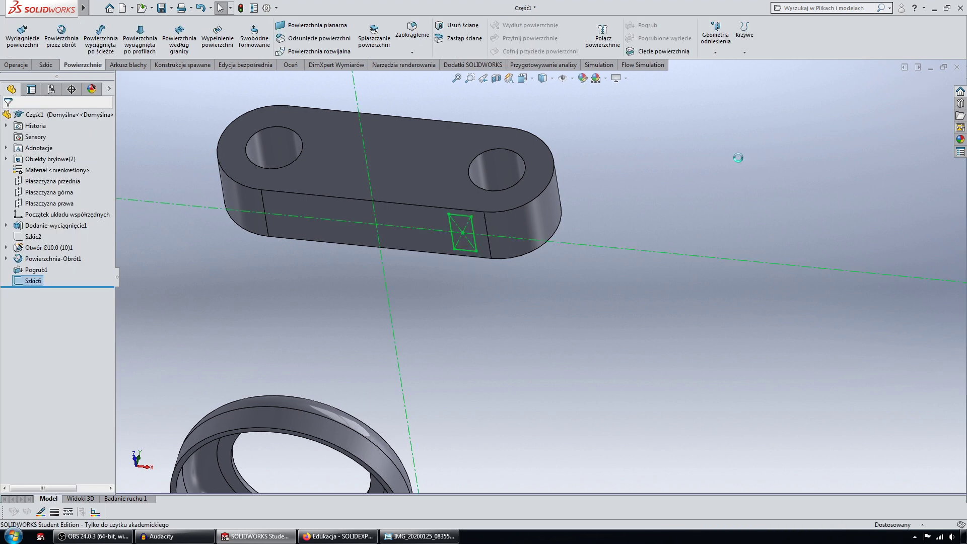
{"action": "left_click", "coordinate": [17, 65]}
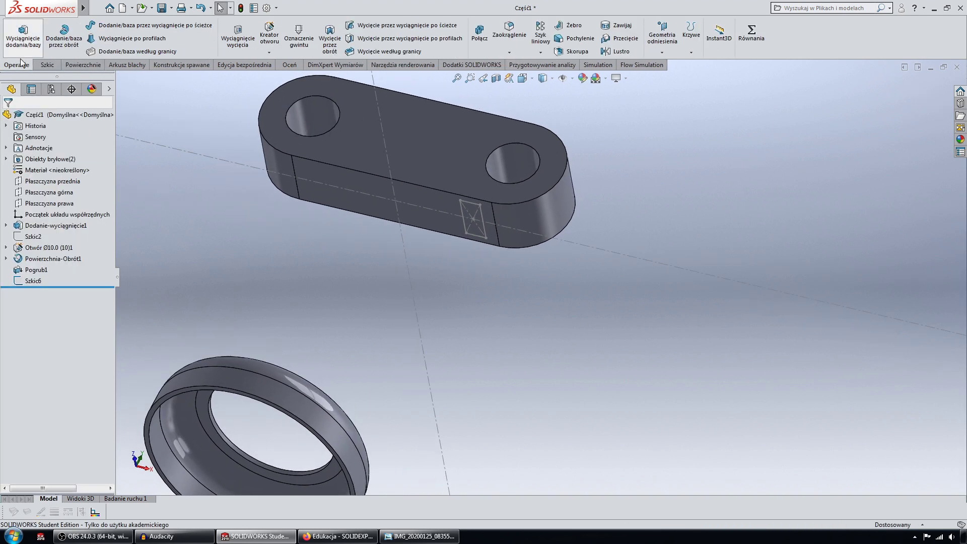
{"action": "left_click", "coordinate": [23, 36]}
{"action": "left_click", "coordinate": [479, 234]}
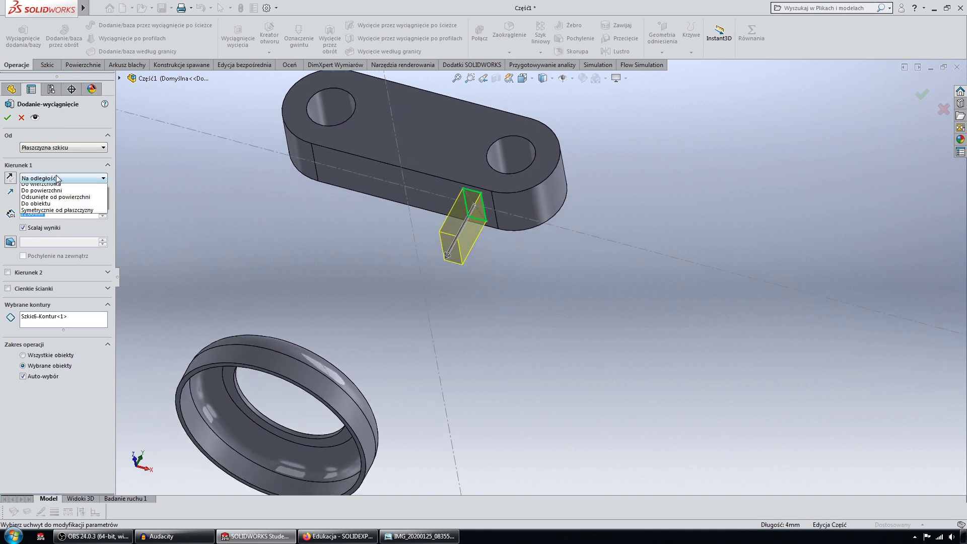
{"action": "left_click", "coordinate": [57, 196]}
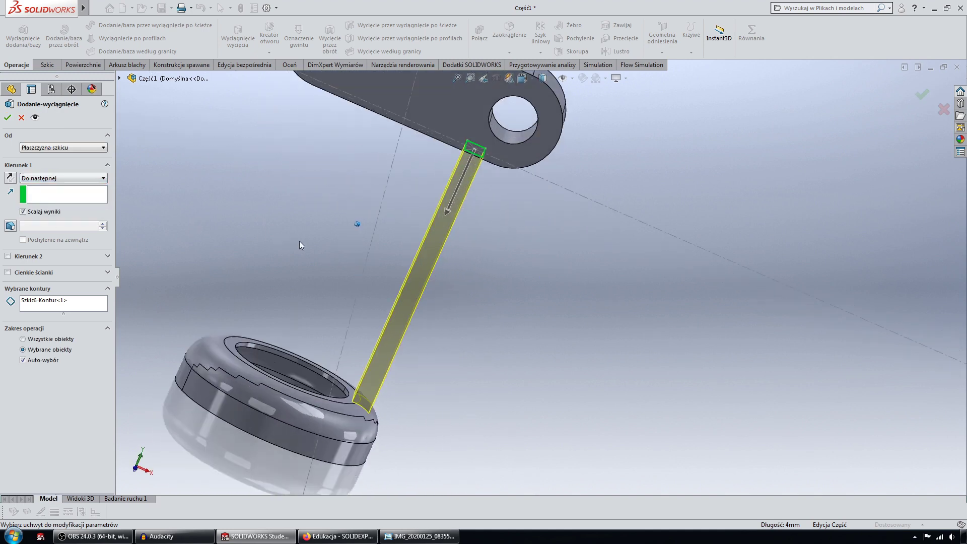
{"action": "mouse_move", "coordinate": [299, 241]}
{"action": "middle_mouse_down"}
{"action": "mouse_move", "coordinate": [462, 391]}
{"action": "mouse_move", "coordinate": [79, 247]}
{"action": "mouse_move", "coordinate": [53, 213]}
{"action": "middle_mouse_up"}
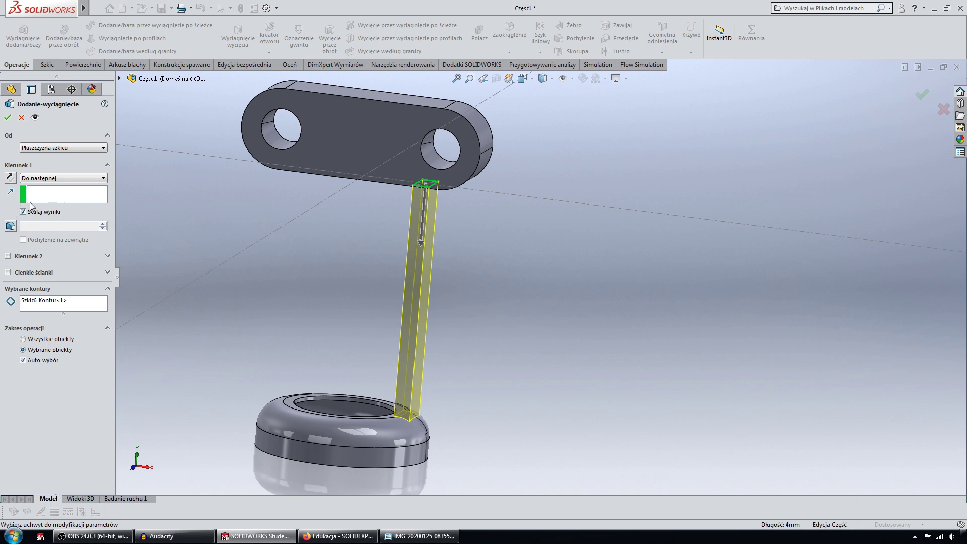
{"action": "middle_click_drag", "start_coordinate": [367, 273], "coordinate": [338, 248]}
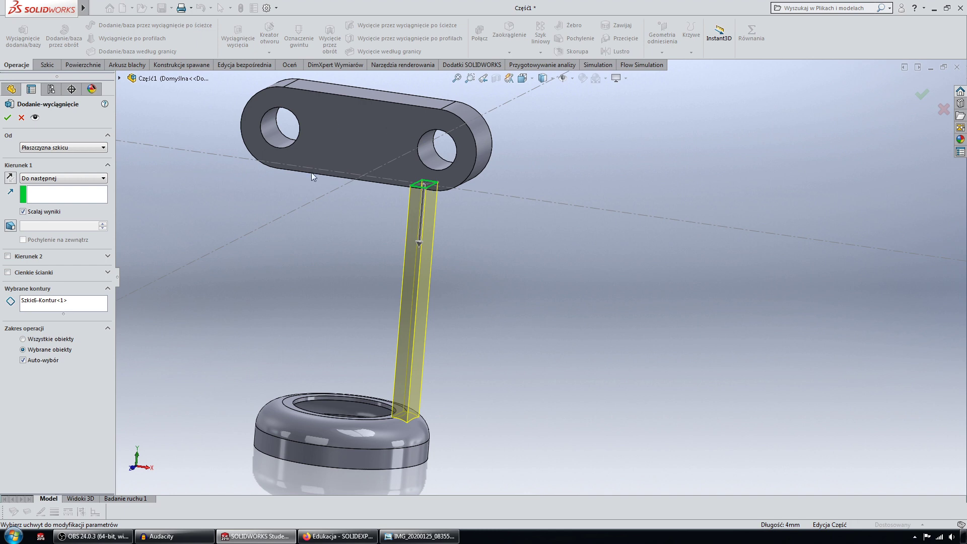
{"action": "mouse_move", "coordinate": [311, 172]}
{"action": "middle_mouse_down"}
{"action": "mouse_move", "coordinate": [334, 279]}
{"action": "mouse_move", "coordinate": [378, 376]}
{"action": "middle_mouse_up"}
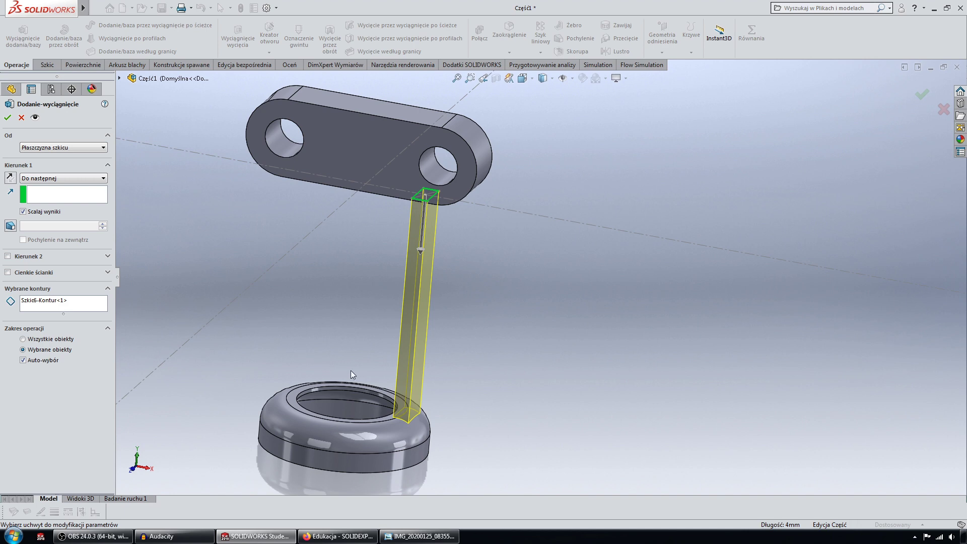
Step: Accept the bar extrusion and turn the view so the model faces front
{"action": "left_click", "coordinate": [8, 117]}
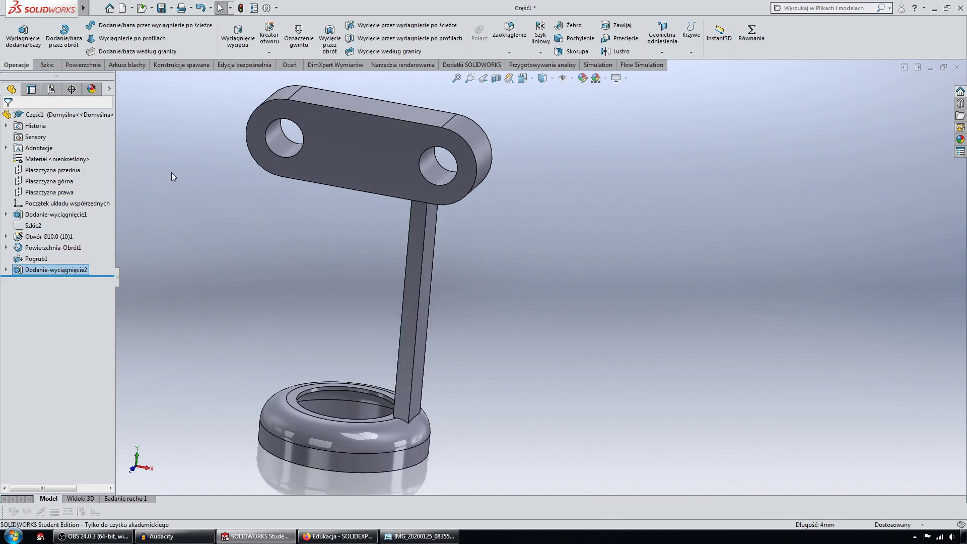
{"action": "mouse_move", "coordinate": [171, 172]}
{"action": "middle_mouse_down"}
{"action": "mouse_move", "coordinate": [230, 224]}
{"action": "mouse_move", "coordinate": [197, 240]}
{"action": "mouse_move", "coordinate": [590, 256]}
{"action": "mouse_move", "coordinate": [607, 216]}
{"action": "middle_mouse_up"}
{"action": "key", "text": "Left"}
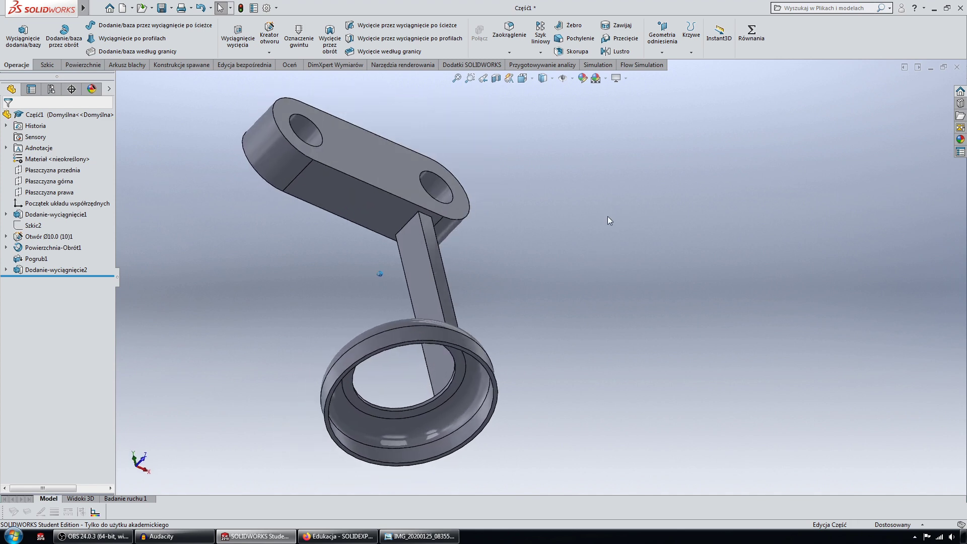
{"action": "key", "text": "Up"}
{"action": "key", "text": "Up"}
{"action": "key", "text": "Right"}
{"action": "key", "text": "Right"}
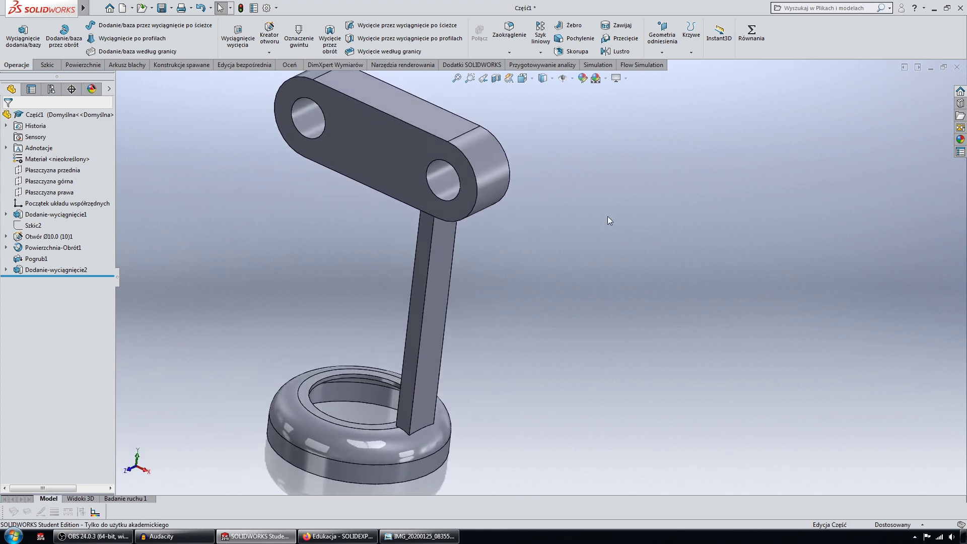
{"action": "key", "text": "Right"}
{"action": "key", "text": "Right"}
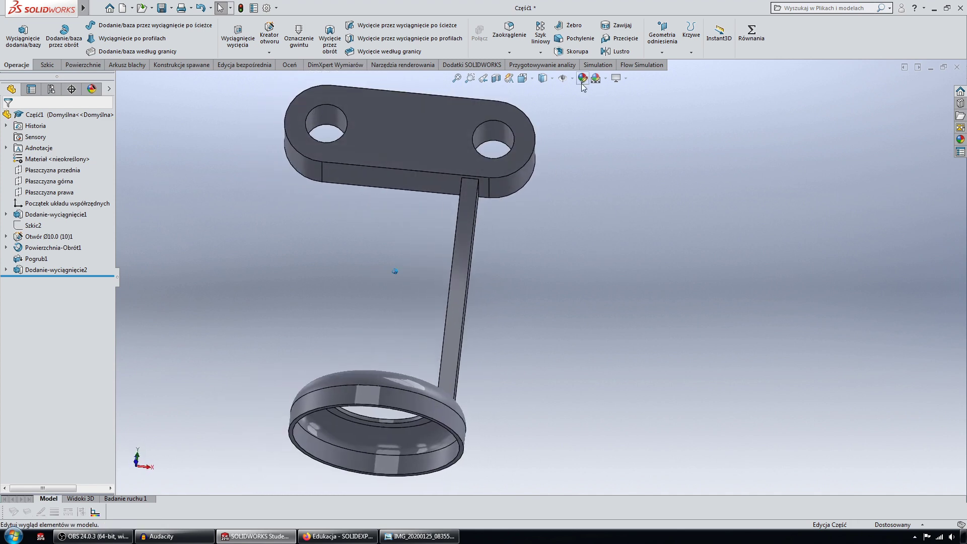
Step: Mirror the bar across Płaszczyzna prawa to create the second arm
{"action": "left_click", "coordinate": [620, 52]}
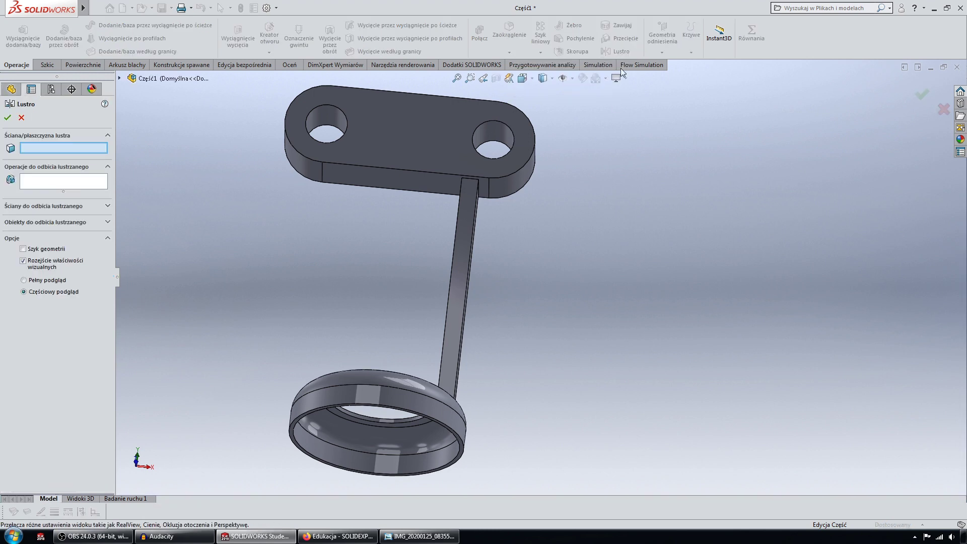
{"action": "left_click", "coordinate": [119, 78]}
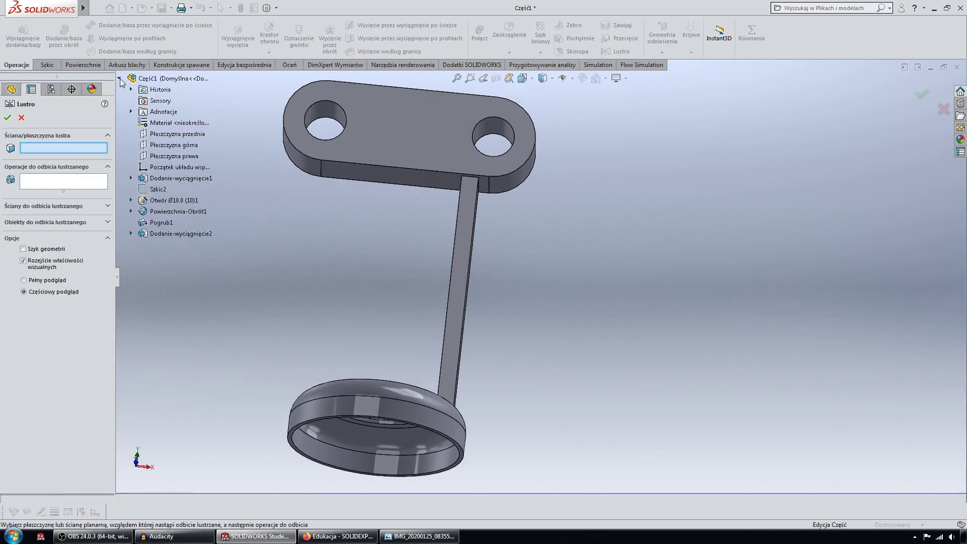
{"action": "left_click", "coordinate": [166, 156]}
{"action": "middle_click_drag", "start_coordinate": [259, 243], "coordinate": [470, 258]}
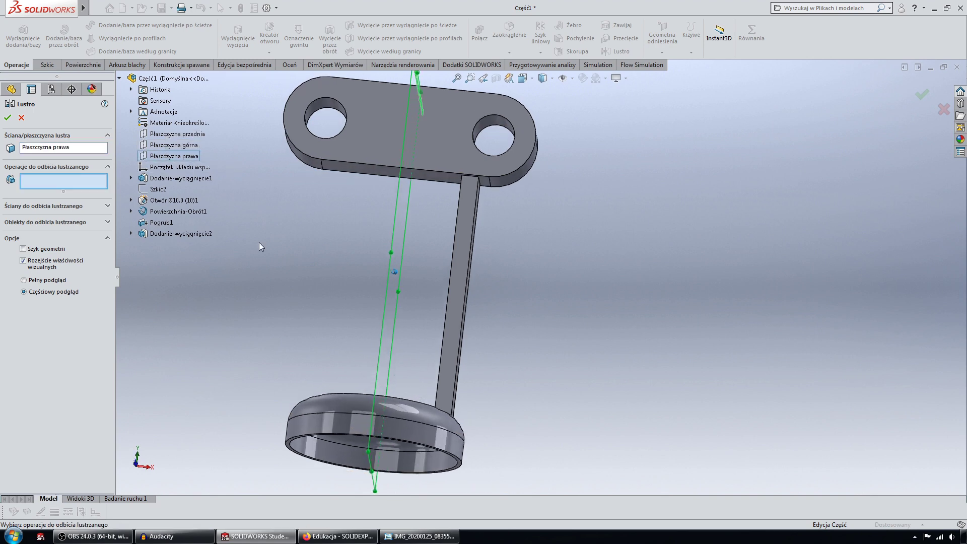
{"action": "left_click", "coordinate": [461, 256]}
{"action": "key", "text": "Return"}
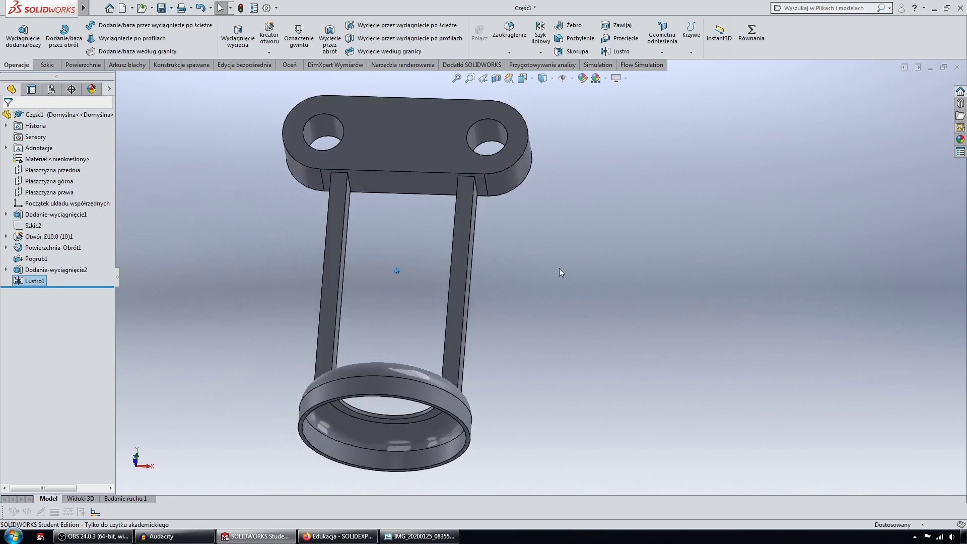
{"action": "mouse_move", "coordinate": [396, 271]}
{"action": "middle_mouse_down"}
{"action": "mouse_move", "coordinate": [521, 302]}
{"action": "mouse_move", "coordinate": [491, 334]}
{"action": "middle_mouse_up"}
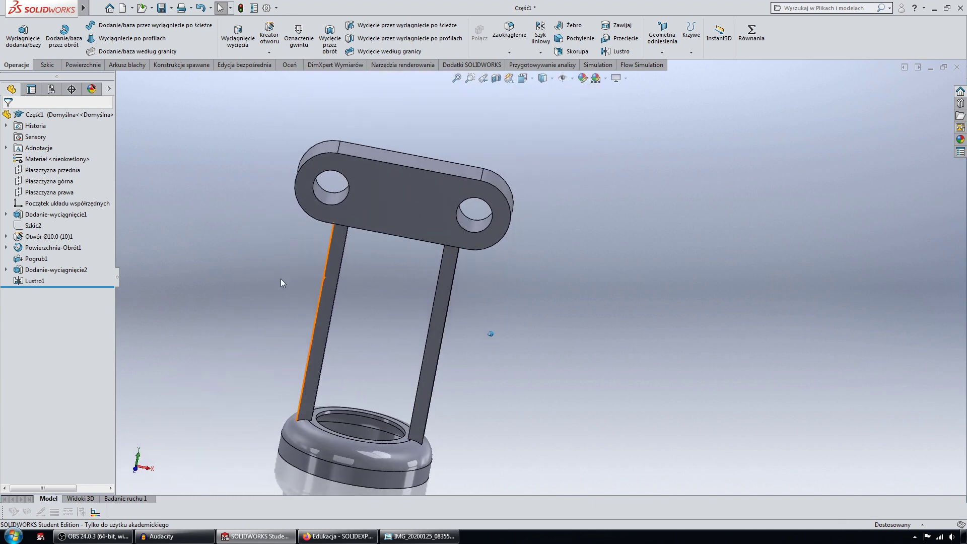
{"action": "left_click", "coordinate": [6, 269]}
{"action": "left_click", "coordinate": [44, 281]}
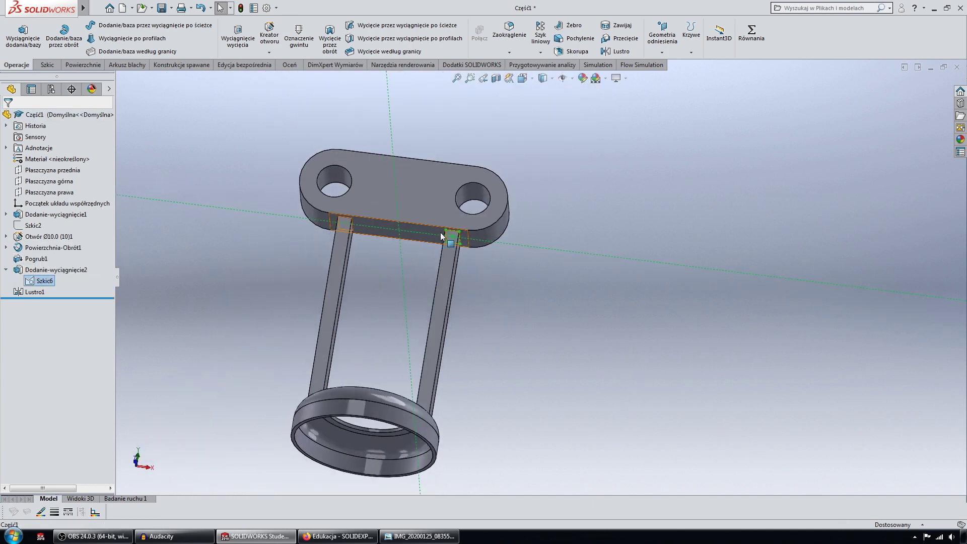
{"action": "middle_click_drag", "start_coordinate": [424, 253], "coordinate": [384, 304]}
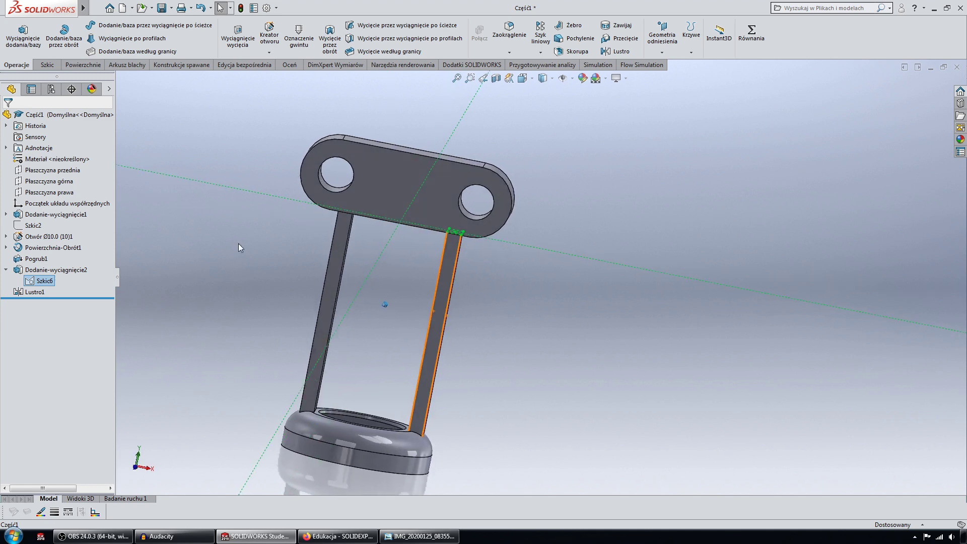
{"action": "left_click", "coordinate": [5, 215]}
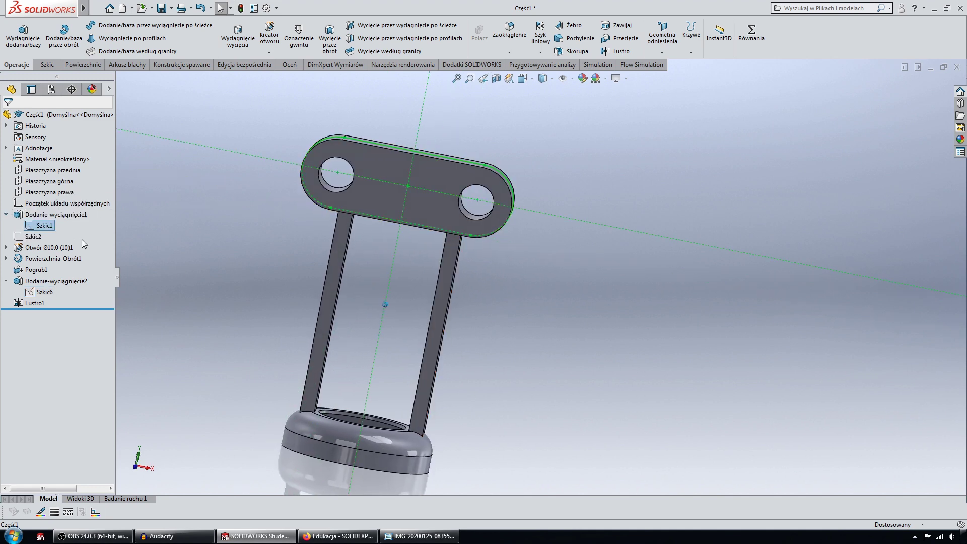
{"action": "middle_click_drag", "start_coordinate": [493, 344], "coordinate": [429, 358]}
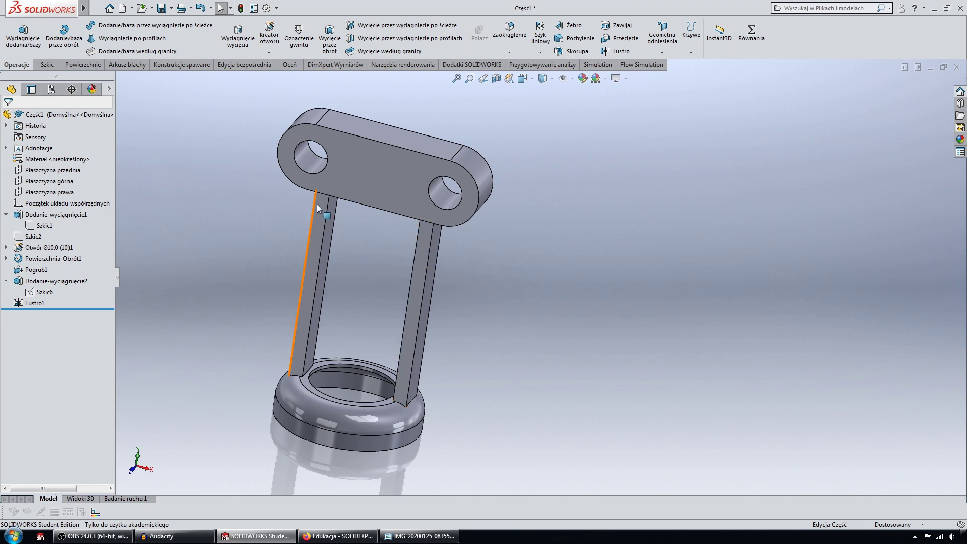
{"action": "mouse_move", "coordinate": [317, 204]}
{"action": "middle_mouse_down"}
{"action": "mouse_move", "coordinate": [349, 384]}
{"action": "mouse_move", "coordinate": [432, 410]}
{"action": "mouse_move", "coordinate": [427, 426]}
{"action": "mouse_move", "coordinate": [392, 394]}
{"action": "mouse_move", "coordinate": [438, 360]}
{"action": "mouse_move", "coordinate": [435, 347]}
{"action": "mouse_move", "coordinate": [431, 357]}
{"action": "mouse_move", "coordinate": [451, 350]}
{"action": "mouse_move", "coordinate": [393, 329]}
{"action": "mouse_move", "coordinate": [406, 348]}
{"action": "mouse_move", "coordinate": [634, 302]}
{"action": "mouse_move", "coordinate": [689, 262]}
{"action": "mouse_move", "coordinate": [546, 205]}
{"action": "middle_mouse_up"}
{"action": "scroll", "coordinate": [406, 412], "scroll_direction": "down", "scroll_amount": 2}
{"action": "scroll", "coordinate": [401, 412], "scroll_direction": "down", "scroll_amount": 3}
{"action": "scroll", "coordinate": [445, 343], "scroll_direction": "up", "scroll_amount": 3}
{"action": "scroll", "coordinate": [406, 348], "scroll_direction": "up", "scroll_amount": 3}
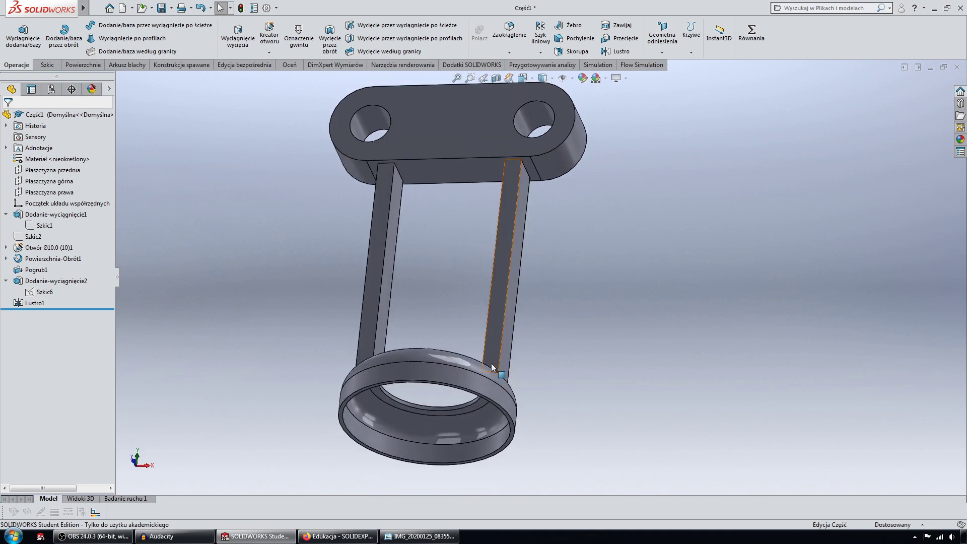
{"action": "left_click", "coordinate": [419, 536]}
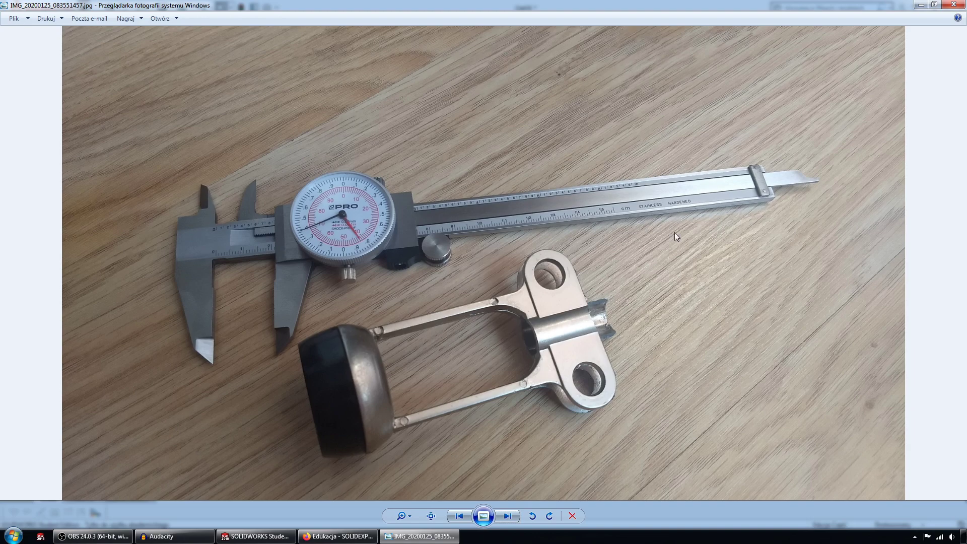
{"action": "left_click", "coordinate": [921, 4]}
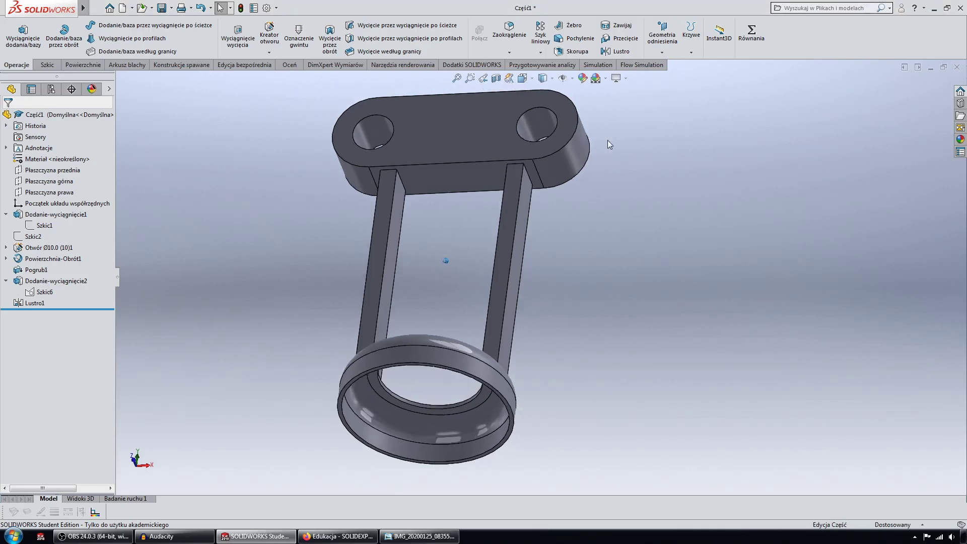
{"action": "mouse_move", "coordinate": [607, 140]}
{"action": "middle_mouse_down"}
{"action": "mouse_move", "coordinate": [461, 189]}
{"action": "mouse_move", "coordinate": [465, 217]}
{"action": "middle_mouse_up"}
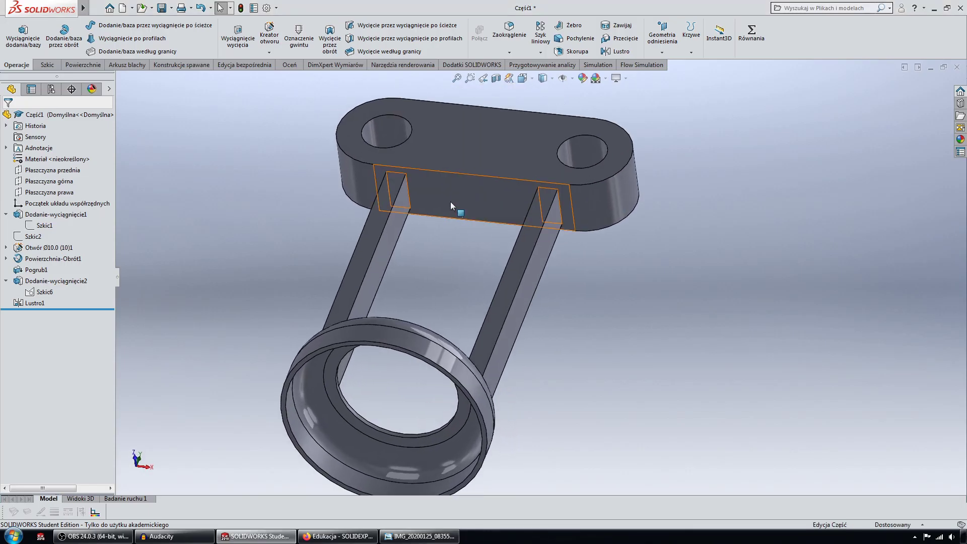
Step: Start a new sketch on the face under the plate between the arms, checking the reference photo
{"action": "left_click", "coordinate": [454, 196]}
{"action": "left_click", "coordinate": [497, 167]}
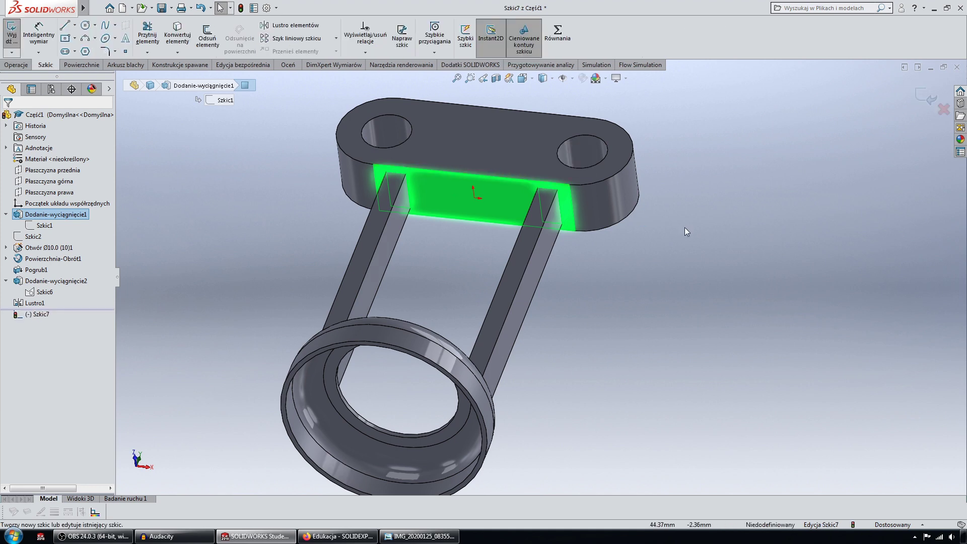
{"action": "left_click", "coordinate": [419, 535]}
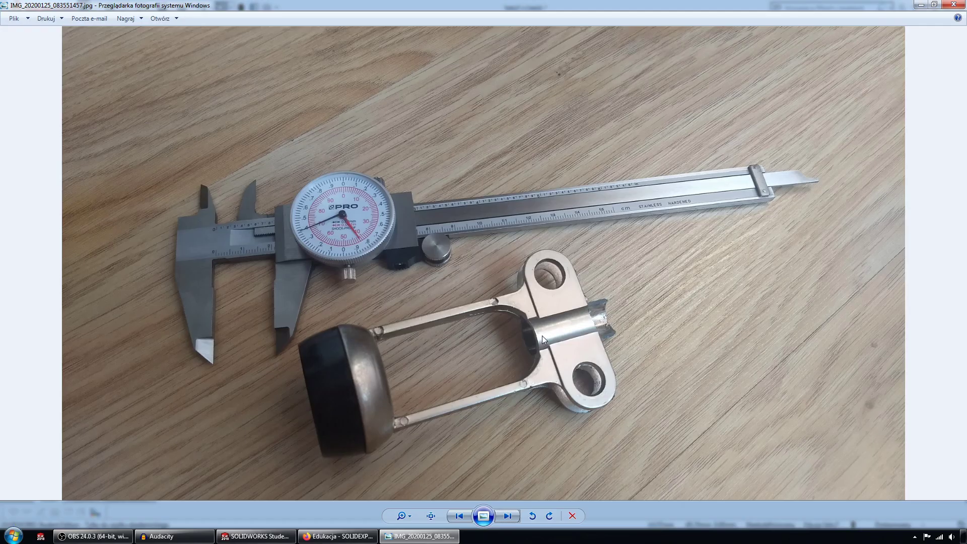
{"action": "left_click", "coordinate": [920, 4]}
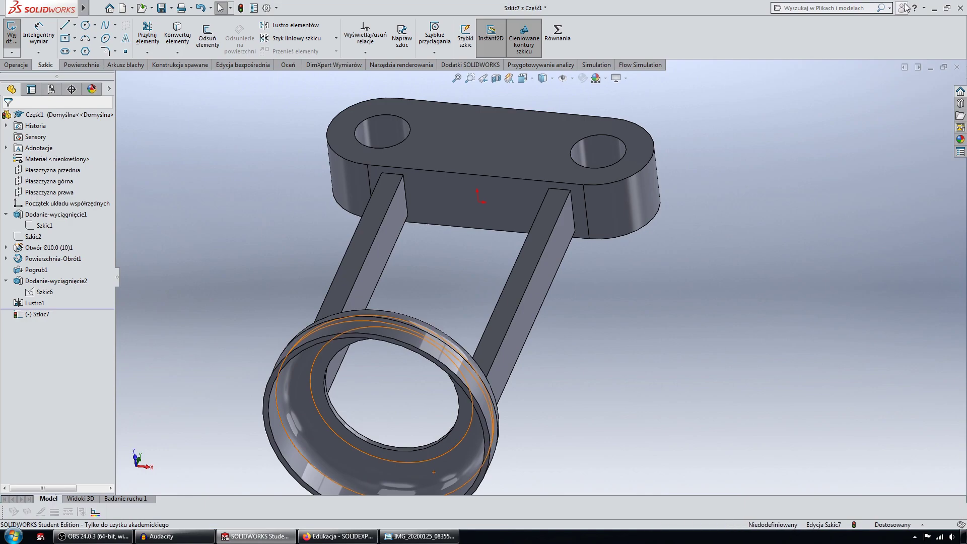
{"action": "middle_click_drag", "start_coordinate": [379, 143], "coordinate": [103, 61]}
Step: Draw a corner rectangle spanning from one arm's inner corner to the other
{"action": "left_click", "coordinate": [74, 38]}
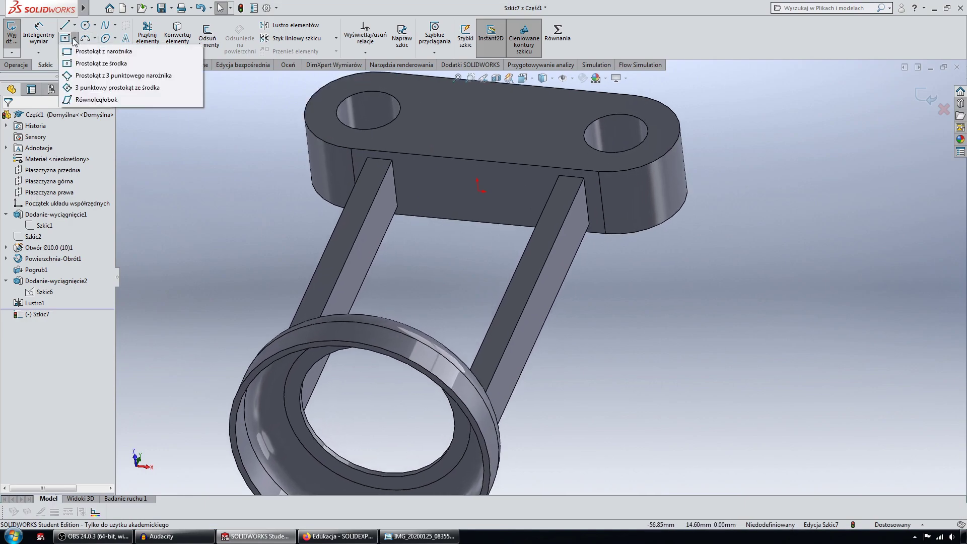
{"action": "left_click", "coordinate": [85, 59]}
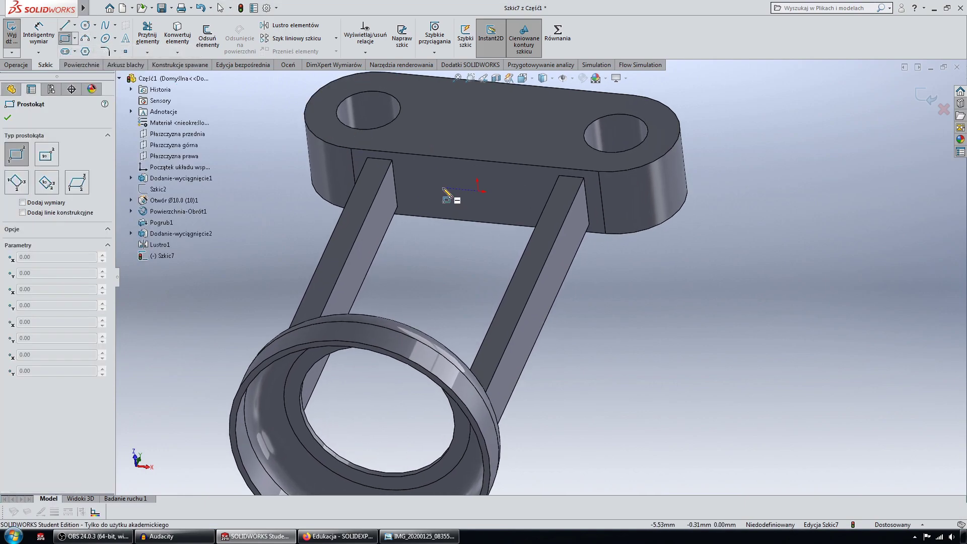
{"action": "left_click", "coordinate": [393, 160]}
{"action": "middle_click_drag", "start_coordinate": [433, 186], "coordinate": [493, 217]}
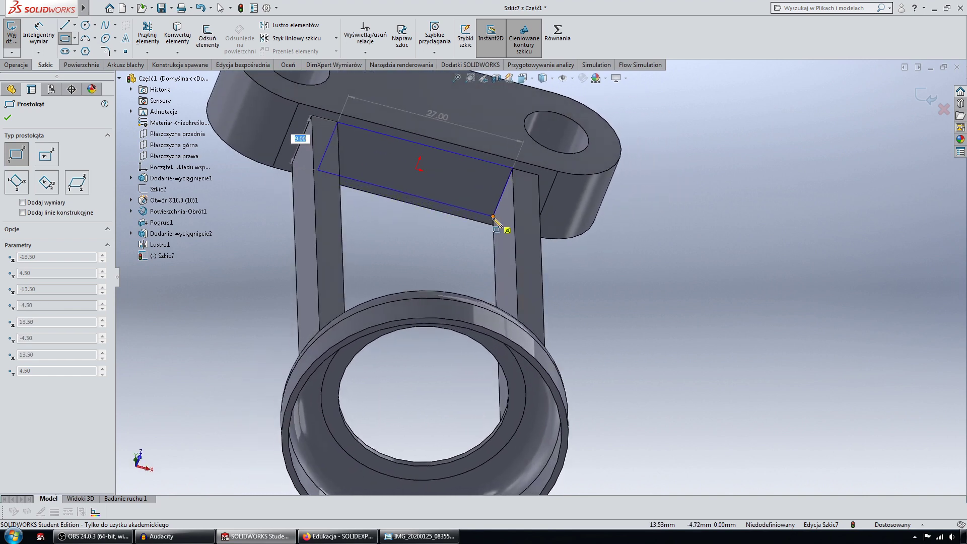
{"action": "left_click", "coordinate": [493, 218]}
{"action": "middle_click_drag", "start_coordinate": [508, 202], "coordinate": [563, 196]}
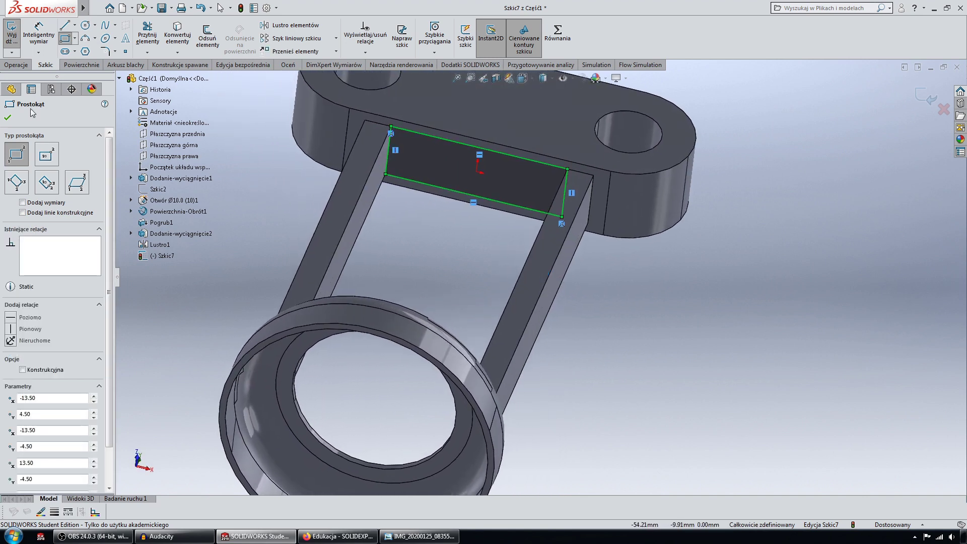
{"action": "left_click", "coordinate": [7, 117]}
{"action": "left_click", "coordinate": [276, 162]}
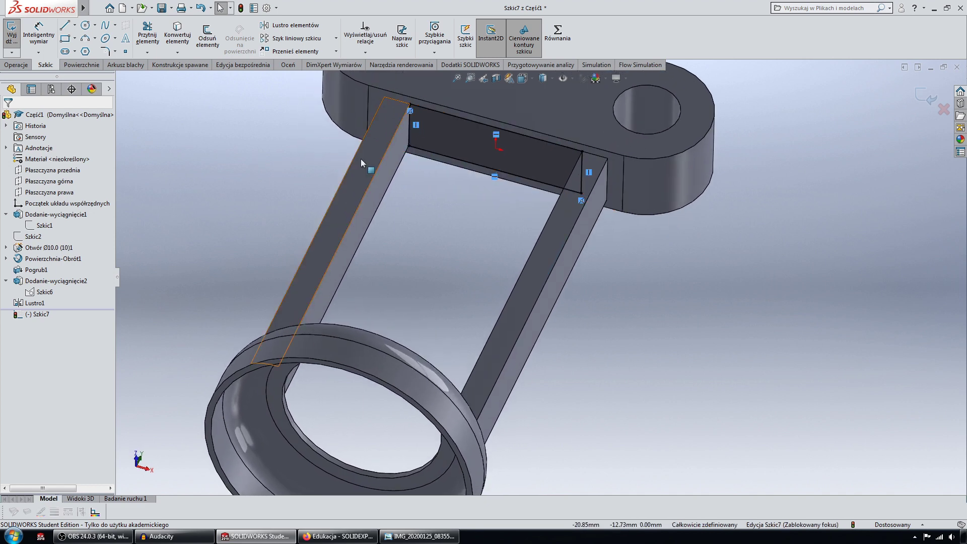
{"action": "mouse_move", "coordinate": [522, 275]}
{"action": "middle_mouse_down"}
{"action": "mouse_move", "coordinate": [570, 252]}
{"action": "mouse_move", "coordinate": [439, 249]}
{"action": "mouse_move", "coordinate": [560, 284]}
{"action": "mouse_move", "coordinate": [534, 233]}
{"action": "mouse_move", "coordinate": [548, 278]}
{"action": "mouse_move", "coordinate": [589, 283]}
{"action": "mouse_move", "coordinate": [406, 166]}
{"action": "mouse_move", "coordinate": [459, 221]}
{"action": "mouse_move", "coordinate": [245, 158]}
{"action": "mouse_move", "coordinate": [31, 64]}
{"action": "middle_mouse_up"}
Step: Extrude the rectangle 4 mm into a bridge block and switch to the front view
{"action": "left_click", "coordinate": [16, 64]}
{"action": "left_click", "coordinate": [23, 35]}
{"action": "middle_click_drag", "start_coordinate": [257, 190], "coordinate": [342, 225]}
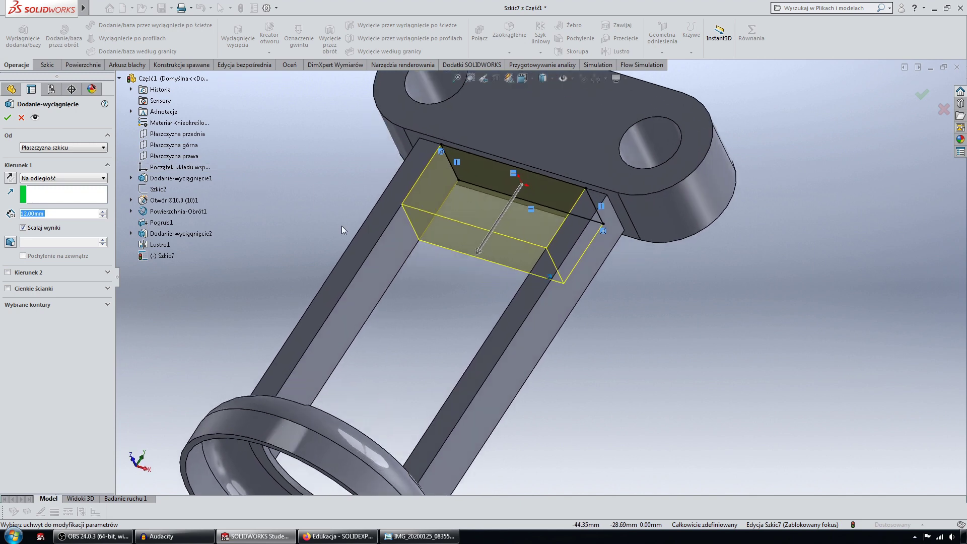
{"action": "scroll", "coordinate": [341, 226], "scroll_direction": "down", "scroll_amount": 2}
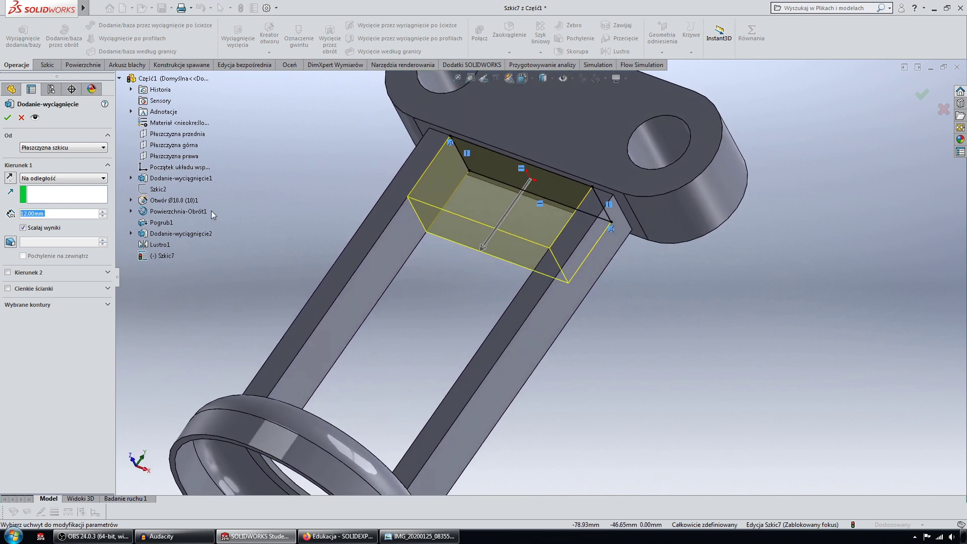
{"action": "type", "text": "4"}
{"action": "key", "text": "Return"}
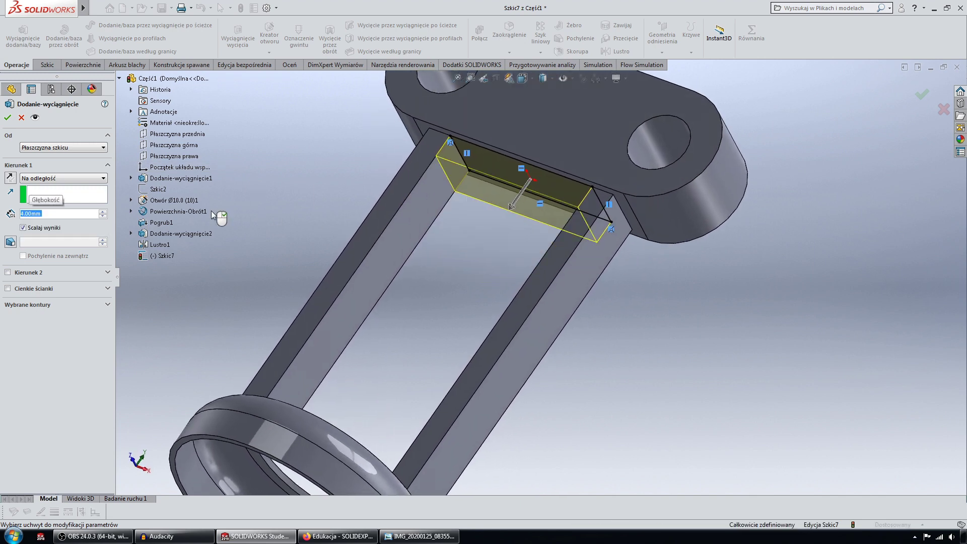
{"action": "key", "text": "Return"}
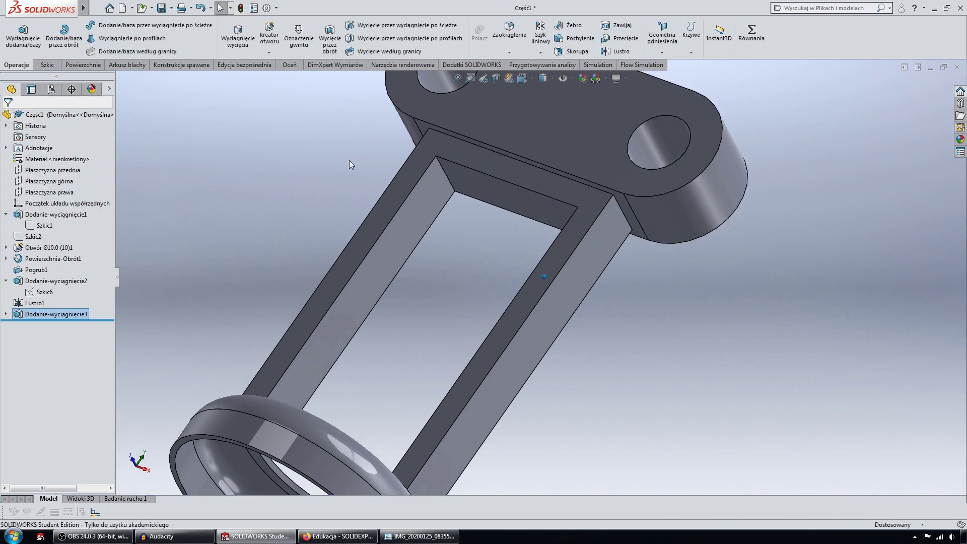
{"action": "middle_click_drag", "start_coordinate": [349, 160], "coordinate": [655, 280]}
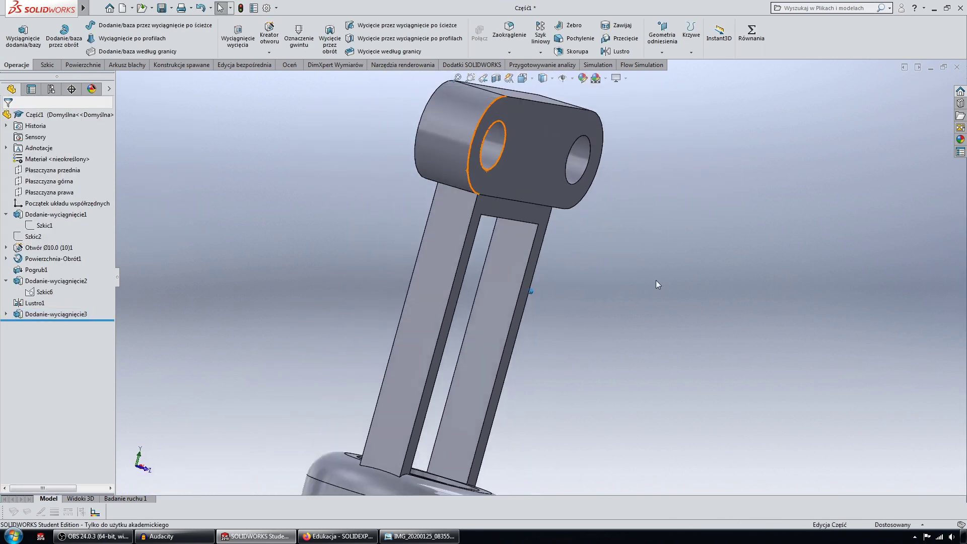
{"action": "key", "text": "ctrl+1"}
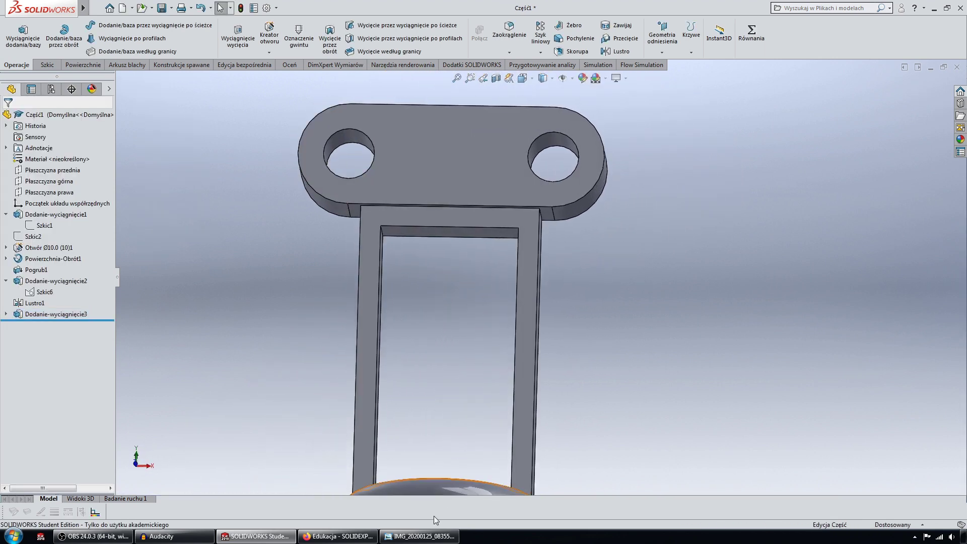
{"action": "left_click", "coordinate": [397, 539]}
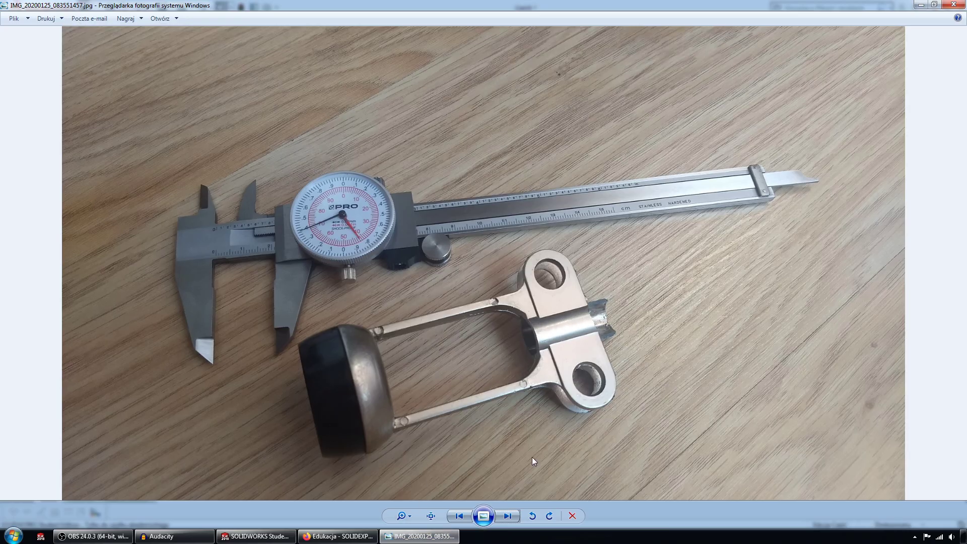
Step: Advance to the next reference photo, IMG_20200125_083625515.jpg
{"action": "left_click", "coordinate": [507, 510]}
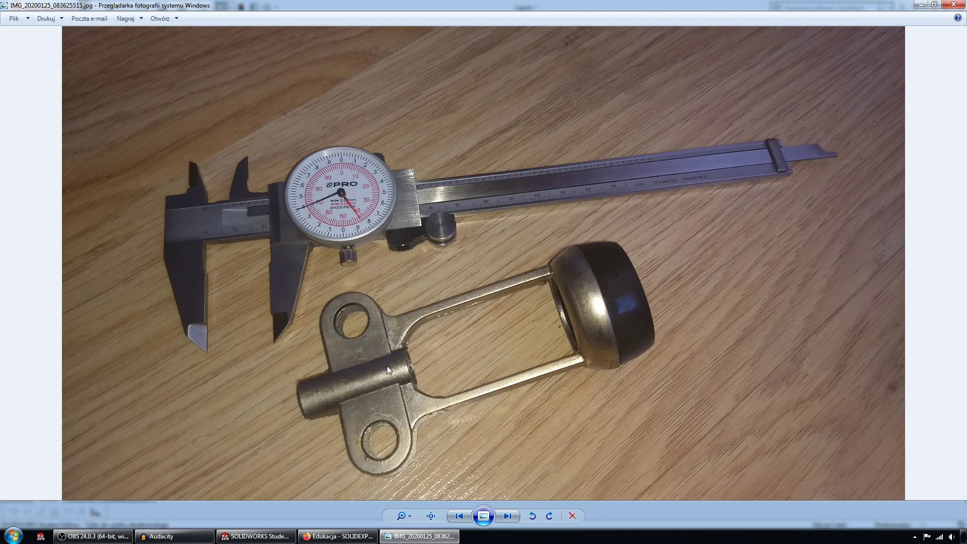
Step: Orbit to a tilted view and select the bridge block's underside face
{"action": "left_click", "coordinate": [921, 5]}
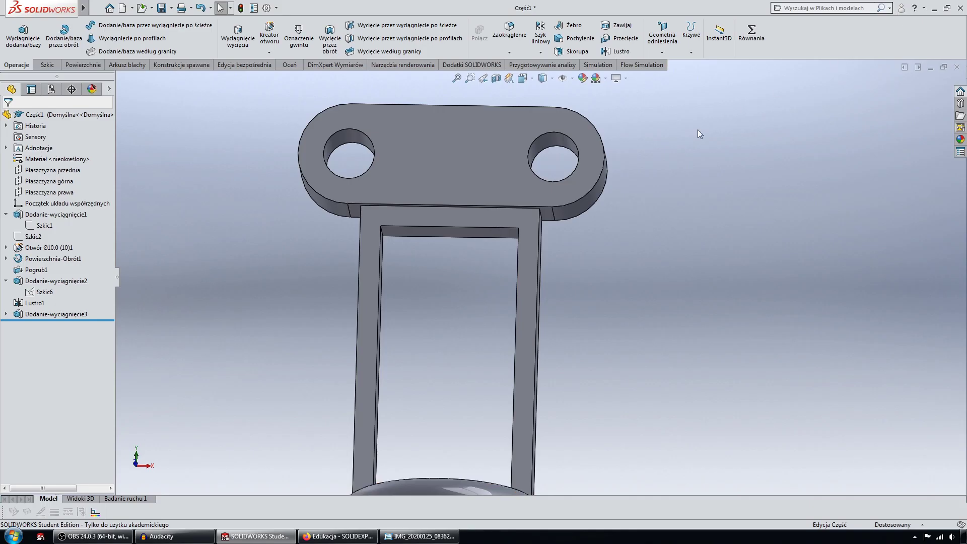
{"action": "mouse_move", "coordinate": [563, 195]}
{"action": "middle_mouse_down"}
{"action": "mouse_move", "coordinate": [644, 237]}
{"action": "mouse_move", "coordinate": [464, 258]}
{"action": "mouse_move", "coordinate": [416, 322]}
{"action": "mouse_move", "coordinate": [432, 299]}
{"action": "middle_mouse_up"}
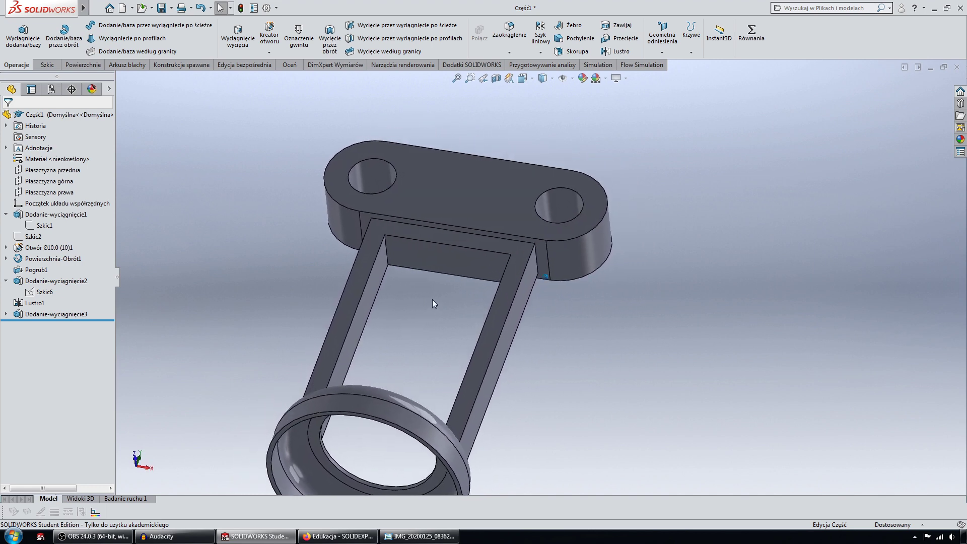
{"action": "left_click", "coordinate": [451, 265]}
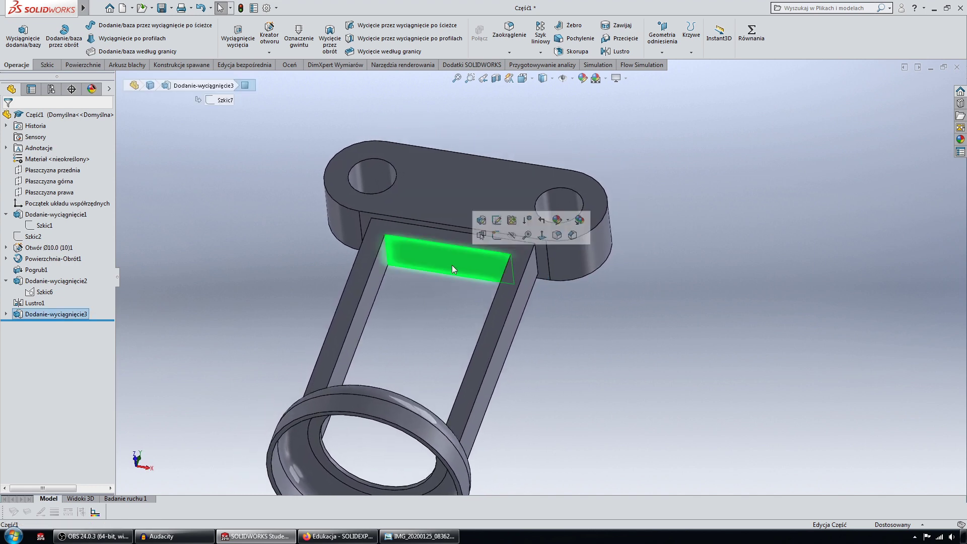
{"action": "left_click", "coordinate": [434, 306]}
{"action": "left_click", "coordinate": [455, 265]}
{"action": "mouse_move", "coordinate": [455, 265]}
{"action": "middle_mouse_down"}
{"action": "mouse_move", "coordinate": [450, 280]}
{"action": "mouse_move", "coordinate": [448, 210]}
{"action": "middle_mouse_up"}
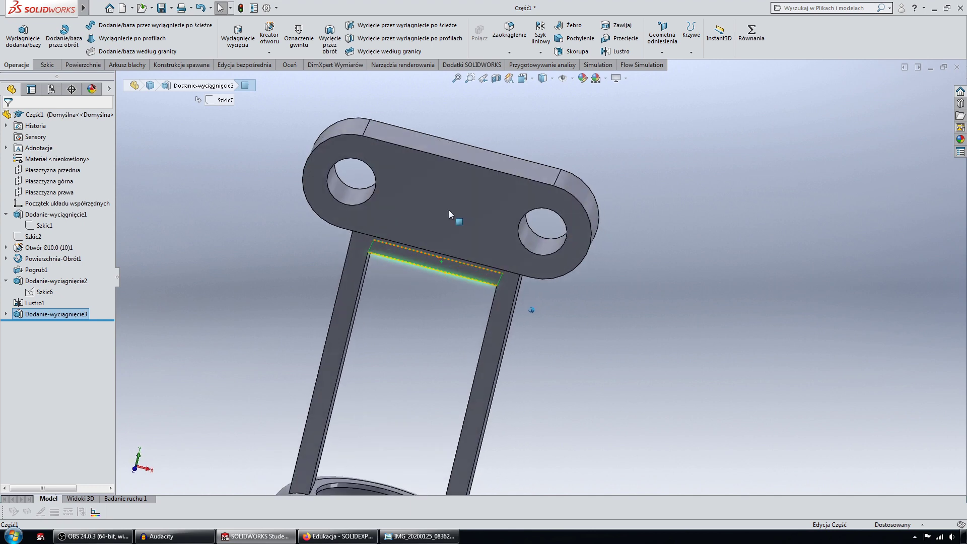
{"action": "mouse_move", "coordinate": [476, 154]}
{"action": "middle_mouse_down"}
{"action": "mouse_move", "coordinate": [422, 328]}
{"action": "mouse_move", "coordinate": [437, 324]}
{"action": "middle_mouse_up"}
Step: Start sketch Szkic8 on the block face and check the boss reference photo
{"action": "left_click", "coordinate": [446, 310]}
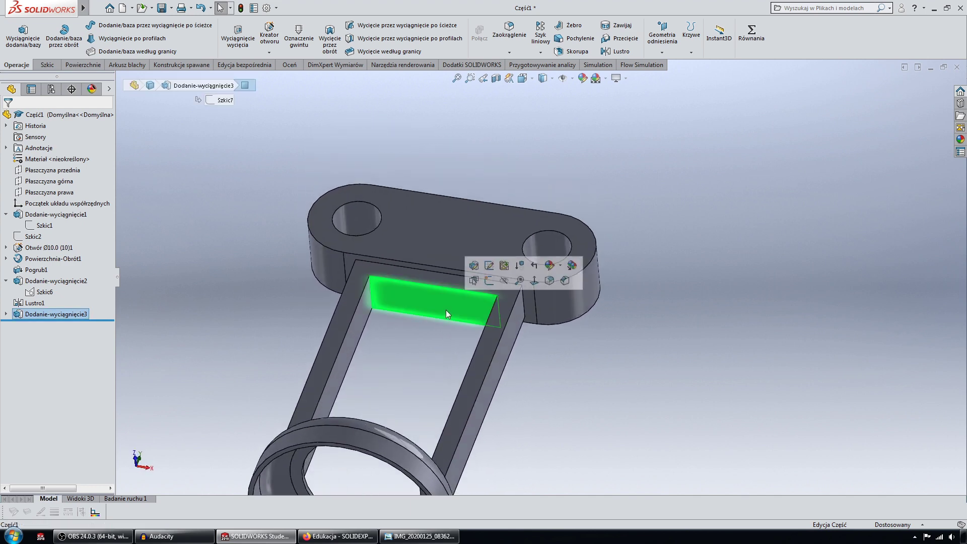
{"action": "left_click", "coordinate": [488, 280]}
{"action": "middle_click_drag", "start_coordinate": [541, 284], "coordinate": [498, 329]}
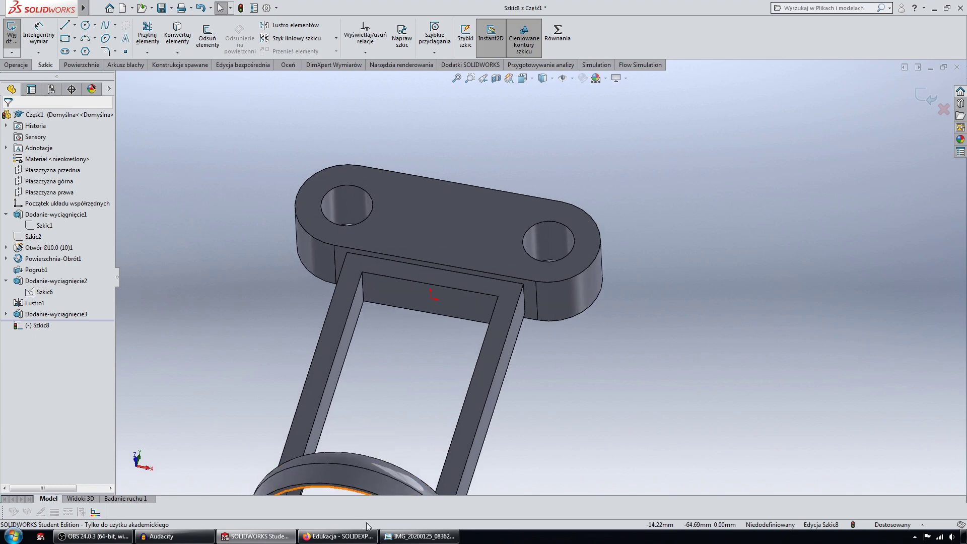
{"action": "left_click", "coordinate": [406, 511]}
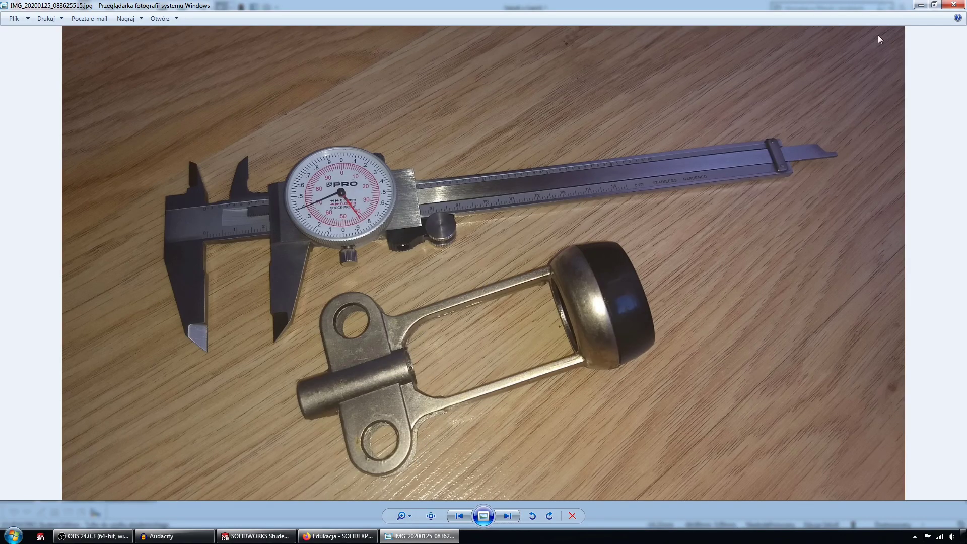
{"action": "left_click", "coordinate": [921, 4]}
{"action": "middle_click_drag", "start_coordinate": [562, 198], "coordinate": [474, 200]}
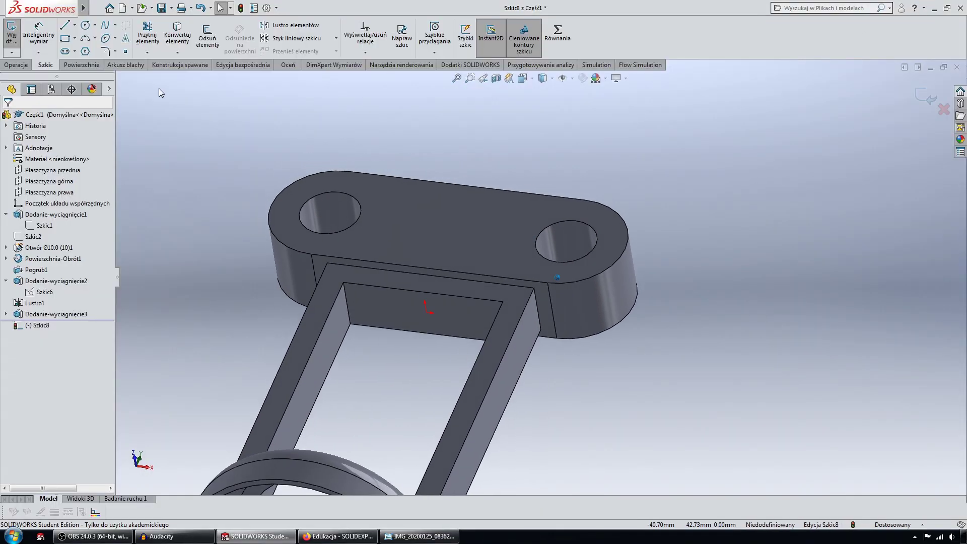
Step: Draw a circle centred at the sketch origin on the bridge block
{"action": "left_click", "coordinate": [84, 25]}
{"action": "middle_click_drag", "start_coordinate": [423, 317], "coordinate": [423, 334]}
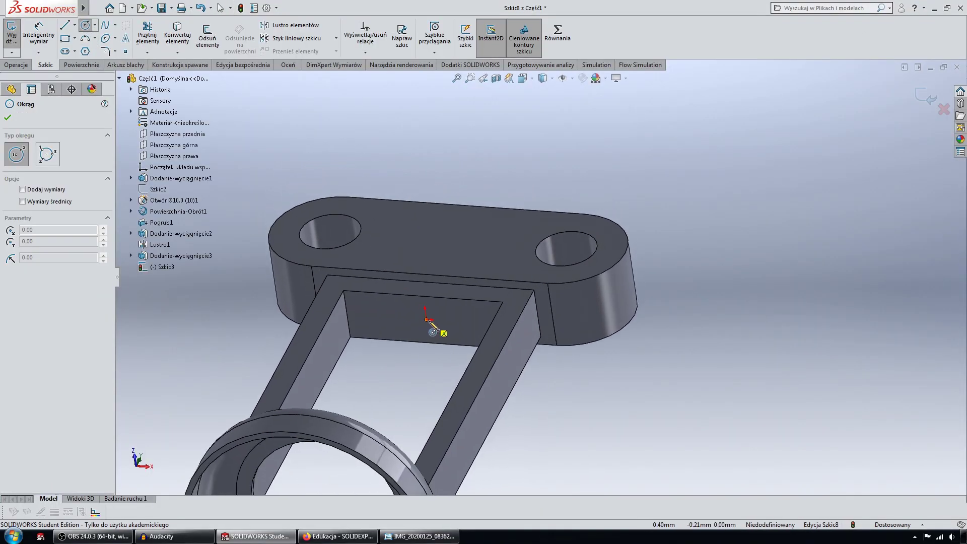
{"action": "left_click", "coordinate": [427, 320]}
{"action": "left_click", "coordinate": [432, 357]}
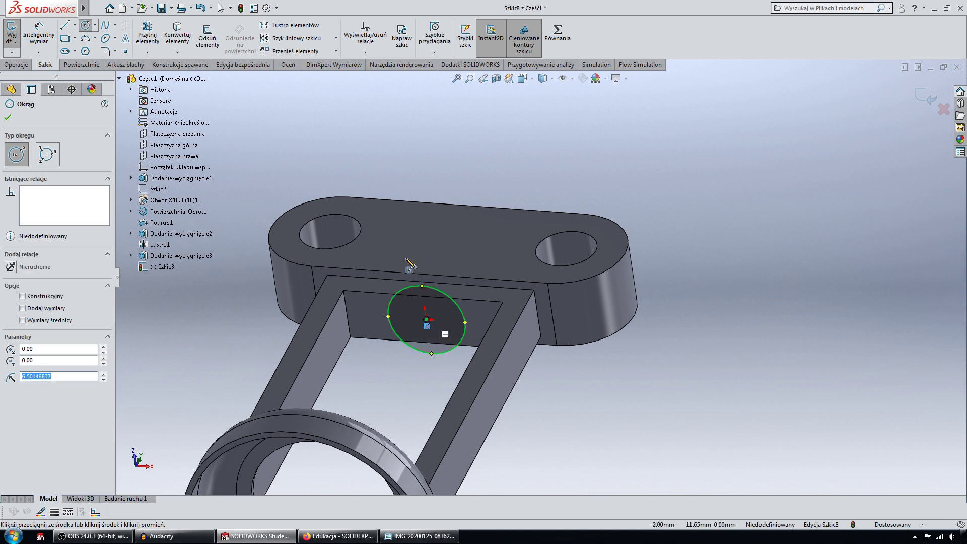
{"action": "middle_click_drag", "start_coordinate": [410, 259], "coordinate": [354, 231]}
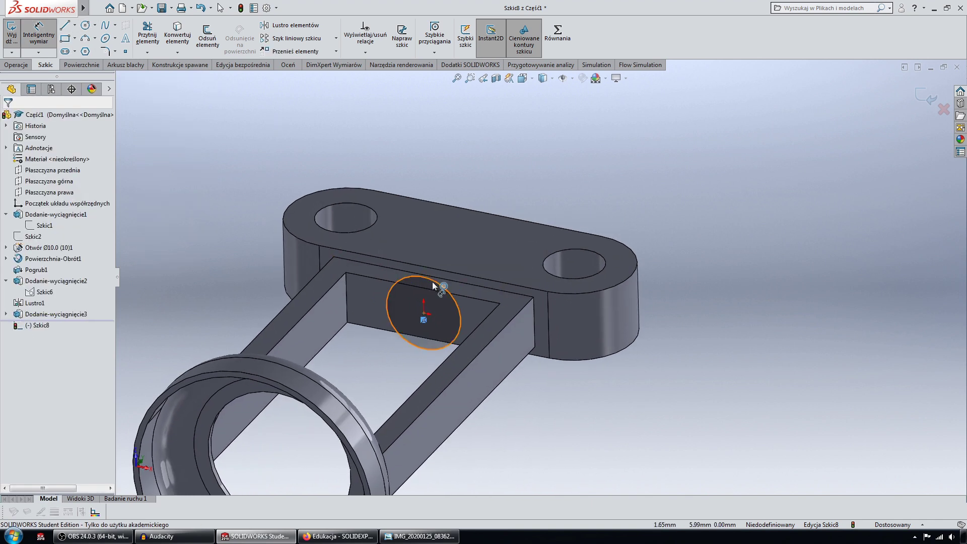
Step: Dimension the circle's diameter to 14.5 mm
{"action": "left_click", "coordinate": [428, 279]}
{"action": "left_click", "coordinate": [435, 306]}
{"action": "mouse_move", "coordinate": [763, 210]}
{"action": "middle_mouse_down"}
{"action": "mouse_move", "coordinate": [746, 205]}
{"action": "mouse_move", "coordinate": [476, 282]}
{"action": "middle_mouse_up"}
{"action": "mouse_move", "coordinate": [490, 217]}
{"action": "middle_mouse_down"}
{"action": "mouse_move", "coordinate": [560, 137]}
{"action": "mouse_move", "coordinate": [666, 134]}
{"action": "middle_mouse_up"}
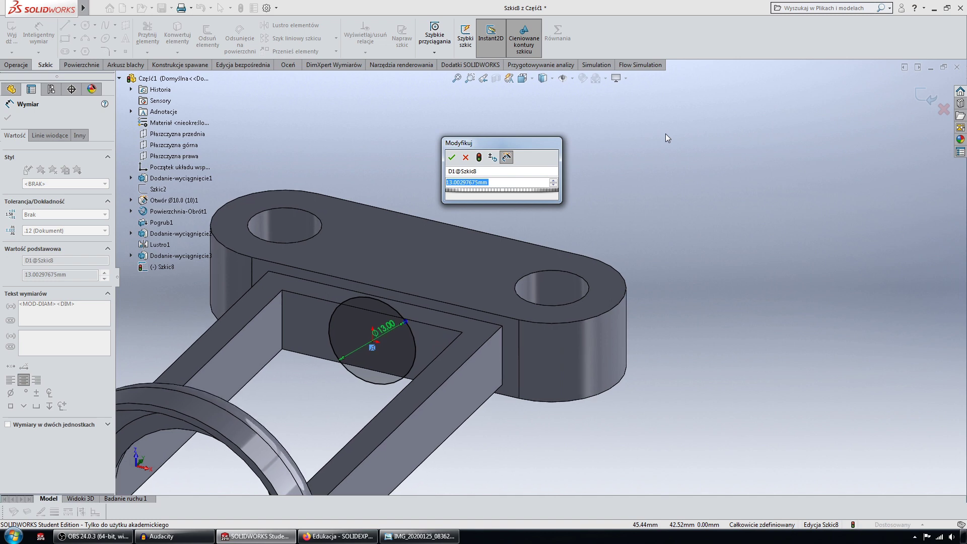
{"action": "type", "text": "14.5"}
{"action": "key", "text": "Return"}
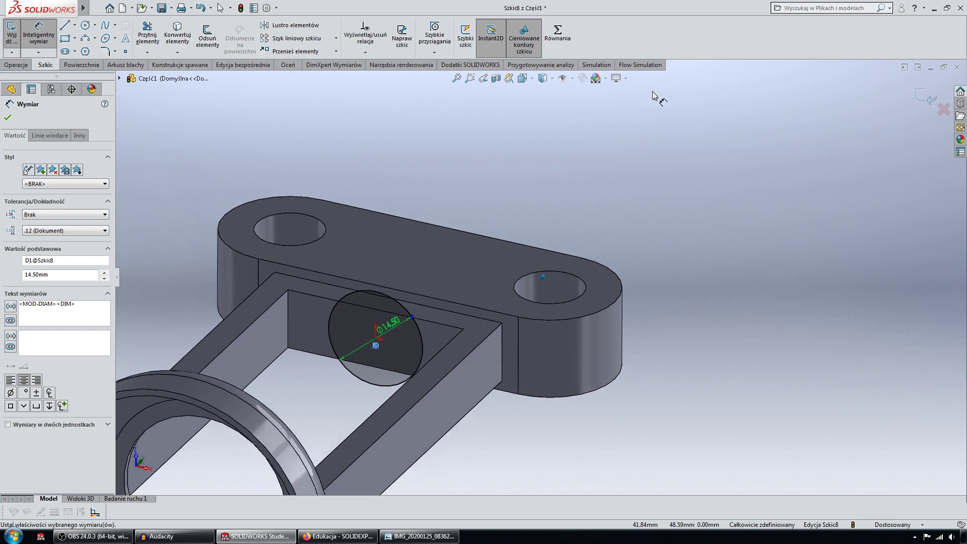
{"action": "middle_click_drag", "start_coordinate": [652, 92], "coordinate": [640, 88]}
{"action": "left_click", "coordinate": [16, 64]}
Step: Extrude the Ø14.5 circle 35 mm in the reversed direction into a cylindrical boss
{"action": "left_click", "coordinate": [23, 39]}
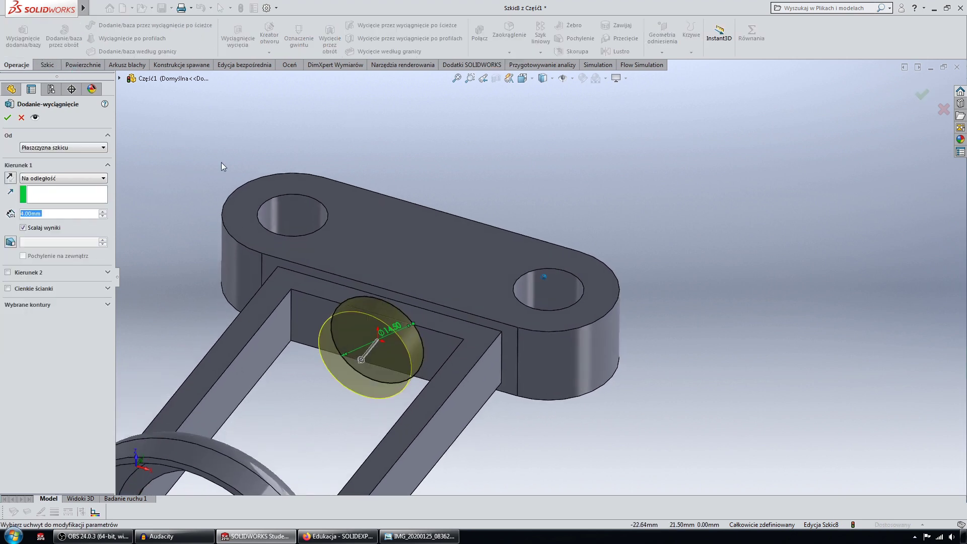
{"action": "left_click", "coordinate": [10, 180]}
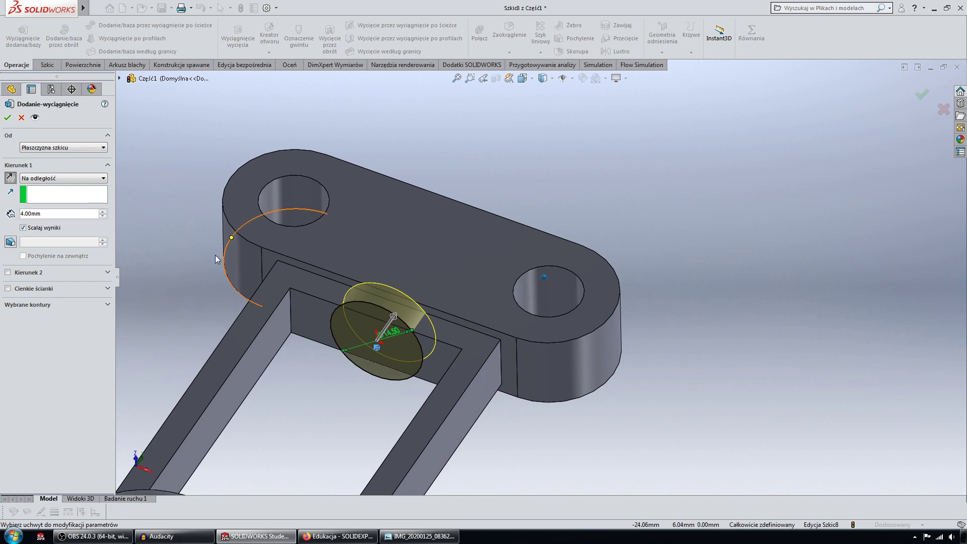
{"action": "middle_click_drag", "start_coordinate": [215, 260], "coordinate": [118, 225]}
{"action": "double_click", "coordinate": [79, 214]}
{"action": "type", "text": "35"}
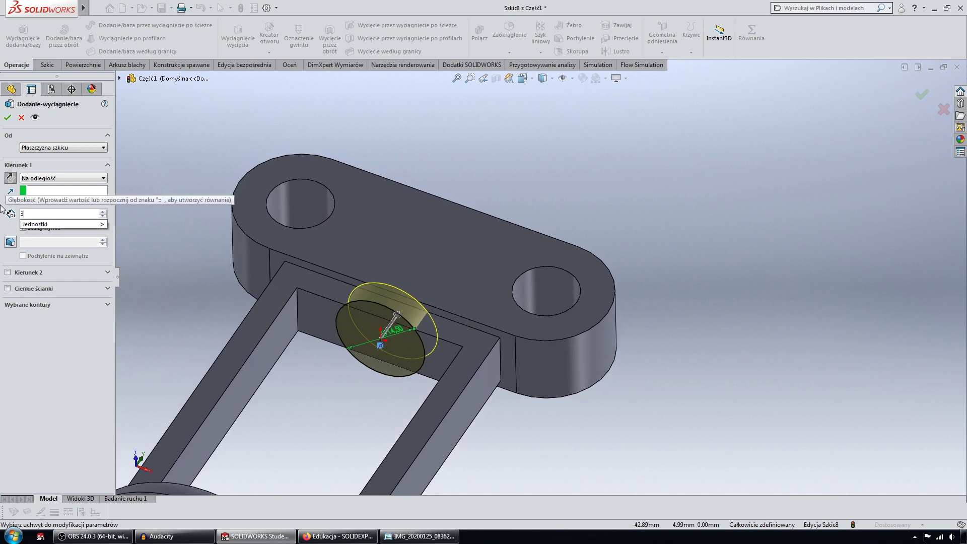
{"action": "key", "text": "Return"}
{"action": "left_click", "coordinate": [8, 117]}
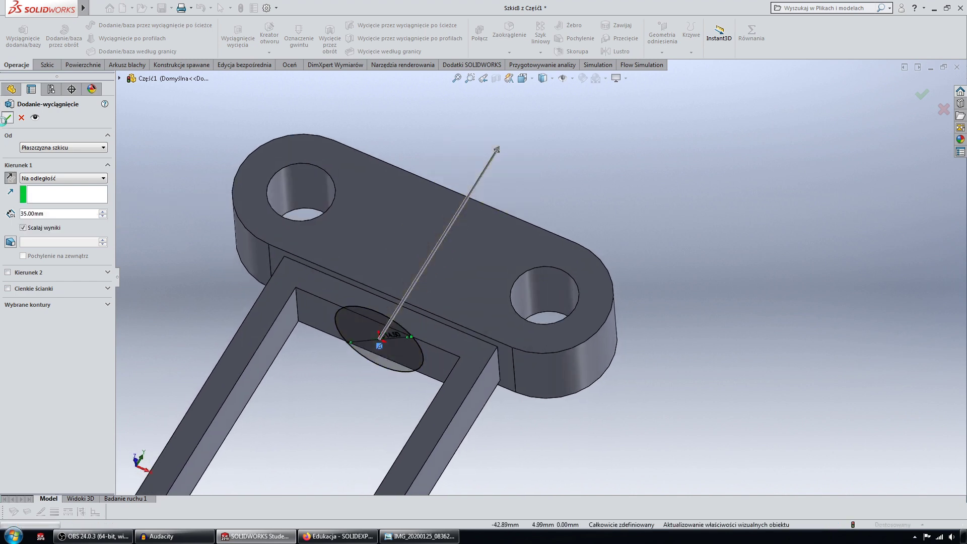
{"action": "key", "text": "f"}
{"action": "key", "text": "Up"}
{"action": "key", "text": "Up"}
{"action": "key", "text": "Up"}
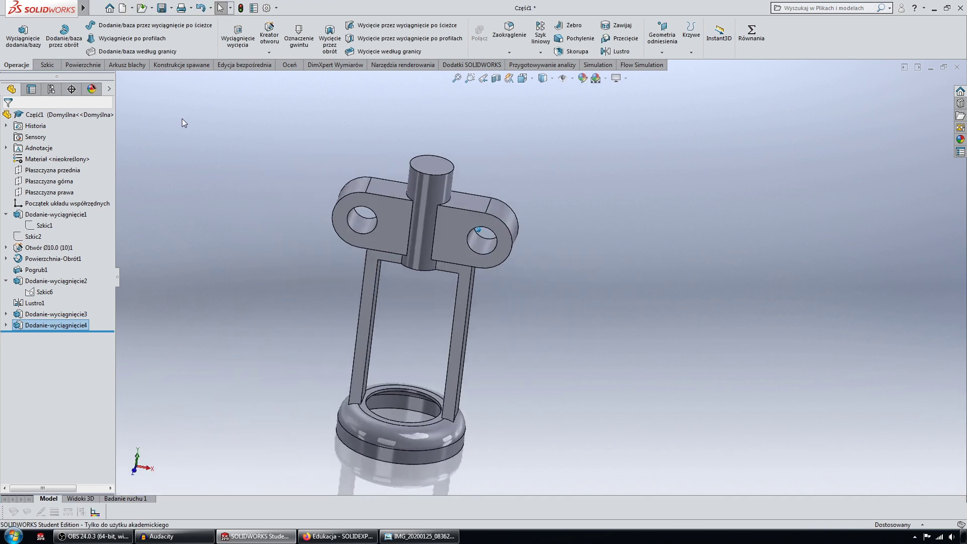
Step: Measure the boss top face (165.13 mm², 45.55 mm perimeter) together with the ring's outer face
{"action": "scroll", "coordinate": [380, 167], "scroll_direction": "down", "scroll_amount": 2}
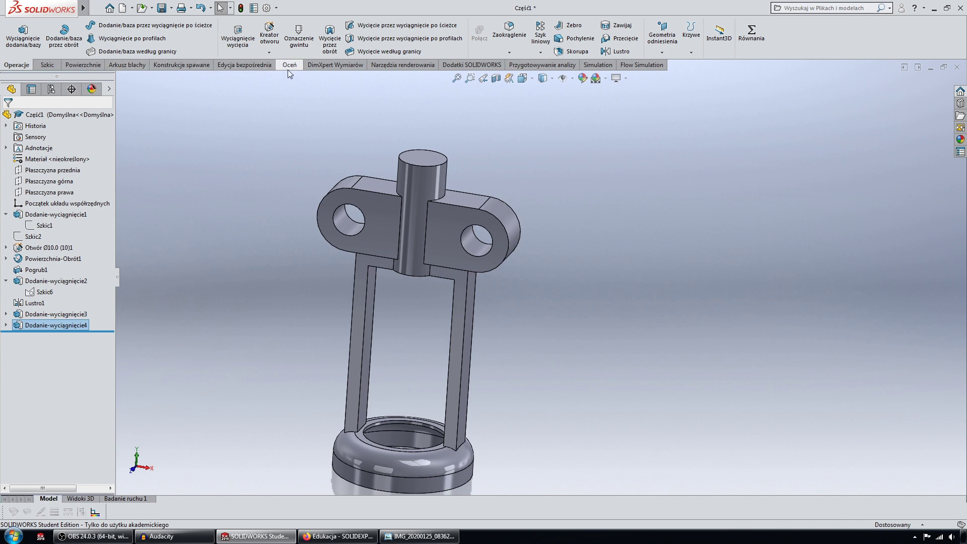
{"action": "left_click", "coordinate": [288, 69]}
{"action": "left_click", "coordinate": [42, 36]}
{"action": "scroll", "coordinate": [406, 179], "scroll_direction": "down", "scroll_amount": 3}
{"action": "left_click", "coordinate": [421, 199]}
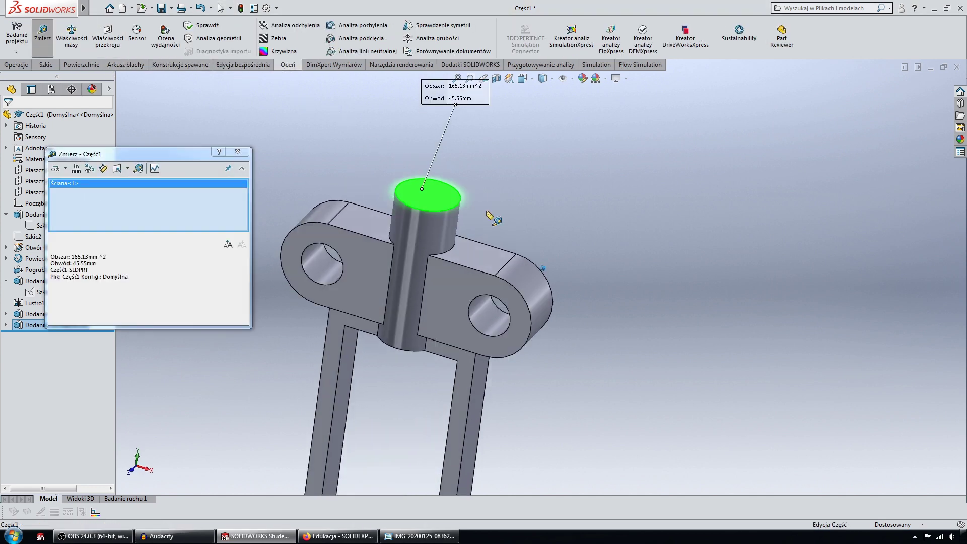
{"action": "key", "text": "ctrl+6"}
{"action": "scroll", "coordinate": [565, 225], "scroll_direction": "down", "scroll_amount": 3}
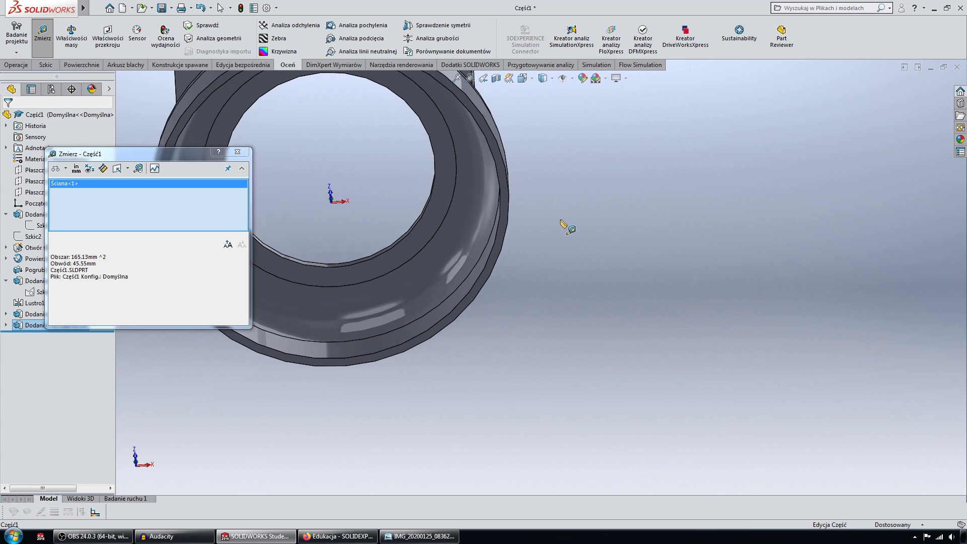
{"action": "left_click", "coordinate": [498, 159]}
{"action": "mouse_move", "coordinate": [121, 262]}
{"action": "middle_mouse_down"}
{"action": "mouse_move", "coordinate": [500, 271]}
{"action": "mouse_move", "coordinate": [421, 273]}
{"action": "mouse_move", "coordinate": [430, 255]}
{"action": "mouse_move", "coordinate": [507, 205]}
{"action": "middle_mouse_up"}
{"action": "key", "text": "Escape"}
Step: Return to an isometric view with the lugs and boss facing the viewer
{"action": "key", "text": "ctrl+7"}
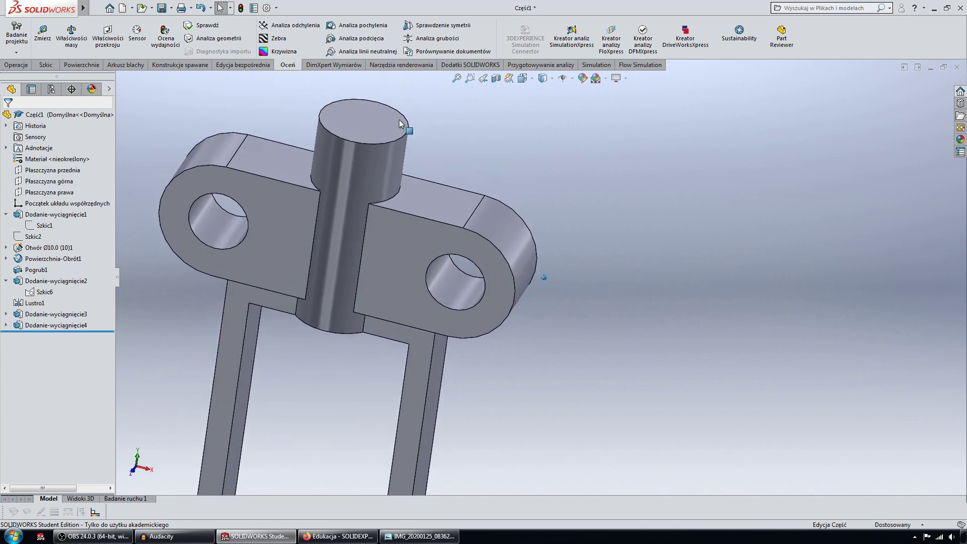
{"action": "mouse_move", "coordinate": [398, 119]}
{"action": "middle_mouse_down"}
{"action": "mouse_move", "coordinate": [370, 129]}
{"action": "mouse_move", "coordinate": [322, 105]}
{"action": "middle_mouse_up"}
{"action": "left_click", "coordinate": [17, 66]}
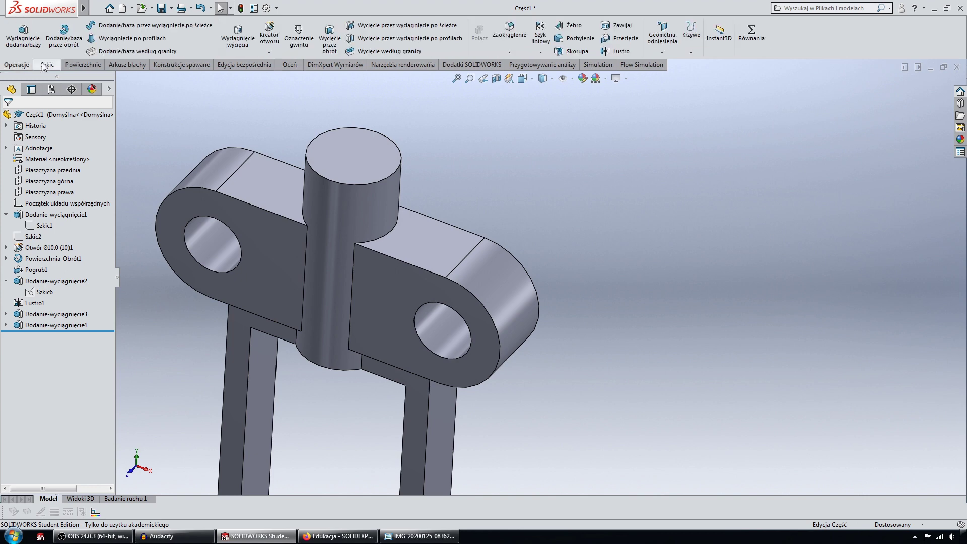
{"action": "mouse_move", "coordinate": [191, 105]}
{"action": "middle_mouse_down"}
{"action": "mouse_move", "coordinate": [286, 176]}
{"action": "mouse_move", "coordinate": [370, 289]}
{"action": "middle_mouse_up"}
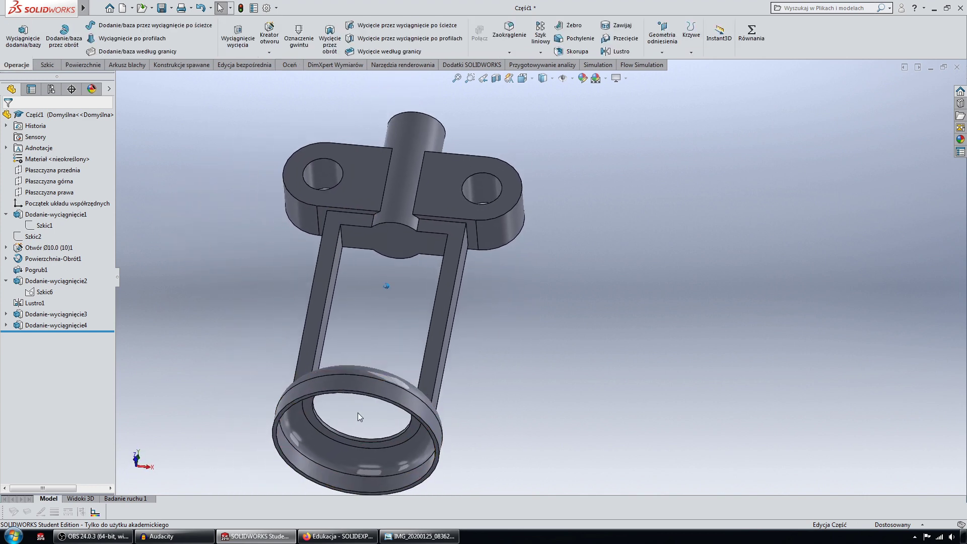
{"action": "mouse_move", "coordinate": [358, 412]}
{"action": "middle_mouse_down"}
{"action": "mouse_move", "coordinate": [391, 306]}
{"action": "mouse_move", "coordinate": [397, 240]}
{"action": "middle_mouse_up"}
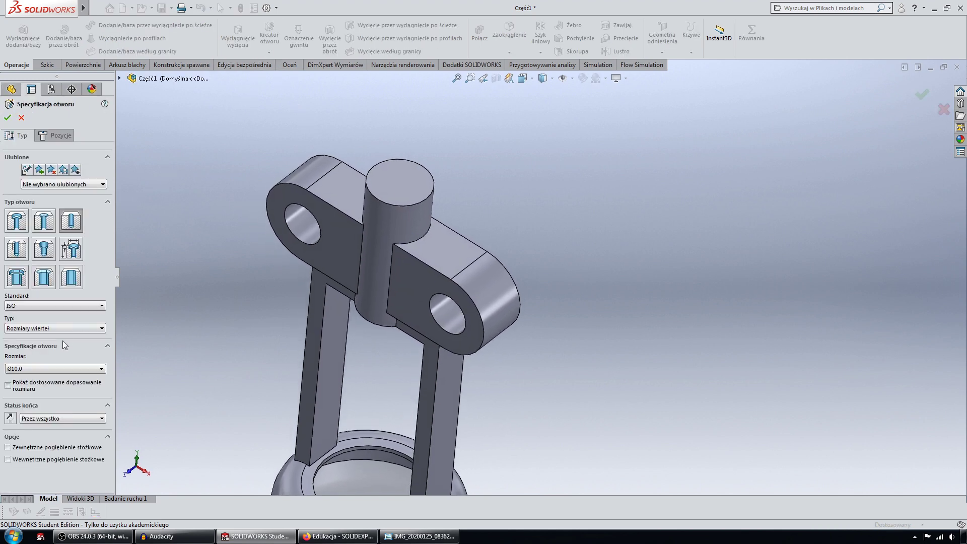
Step: Choose the Ø12.0 hole size and place the hole at the centre of the boss top
{"action": "left_click", "coordinate": [59, 370]}
{"action": "scroll", "coordinate": [15, 418], "scroll_direction": "down", "scroll_amount": 1}
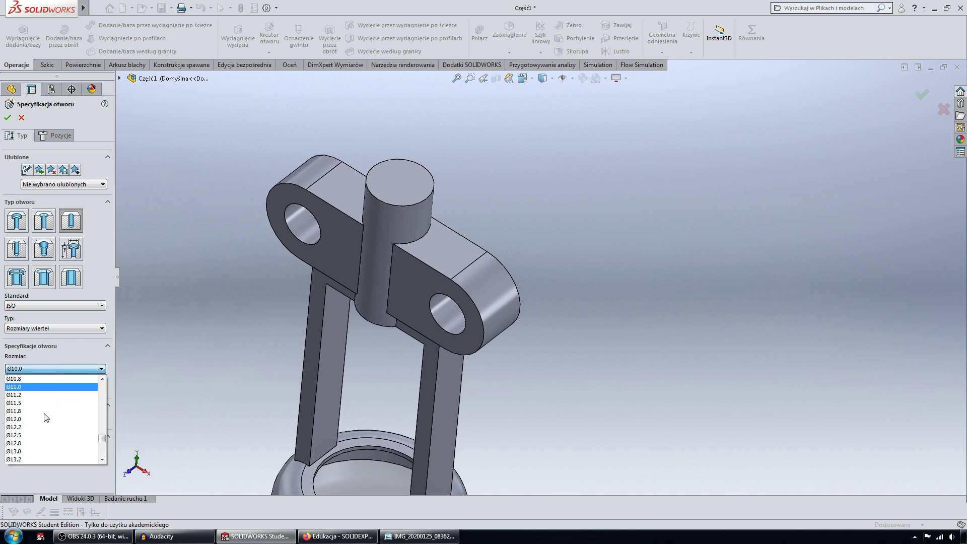
{"action": "left_click", "coordinate": [16, 419]}
{"action": "left_click", "coordinate": [55, 135]}
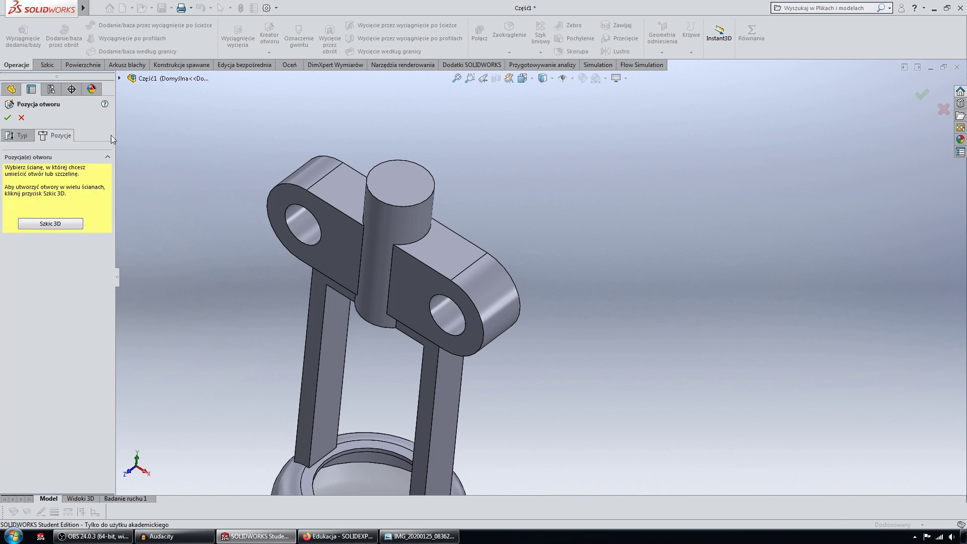
{"action": "left_click", "coordinate": [401, 183]}
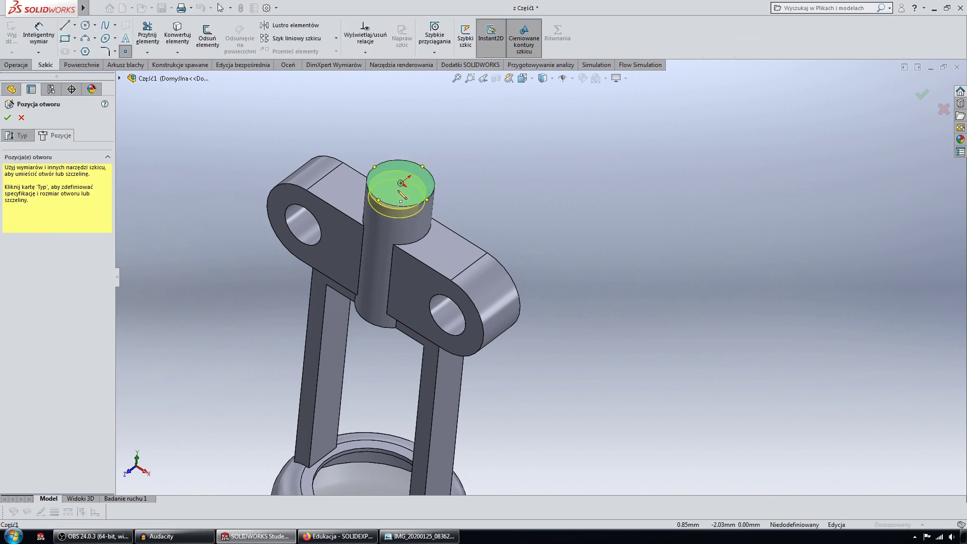
{"action": "middle_click_drag", "start_coordinate": [403, 185], "coordinate": [178, 229]}
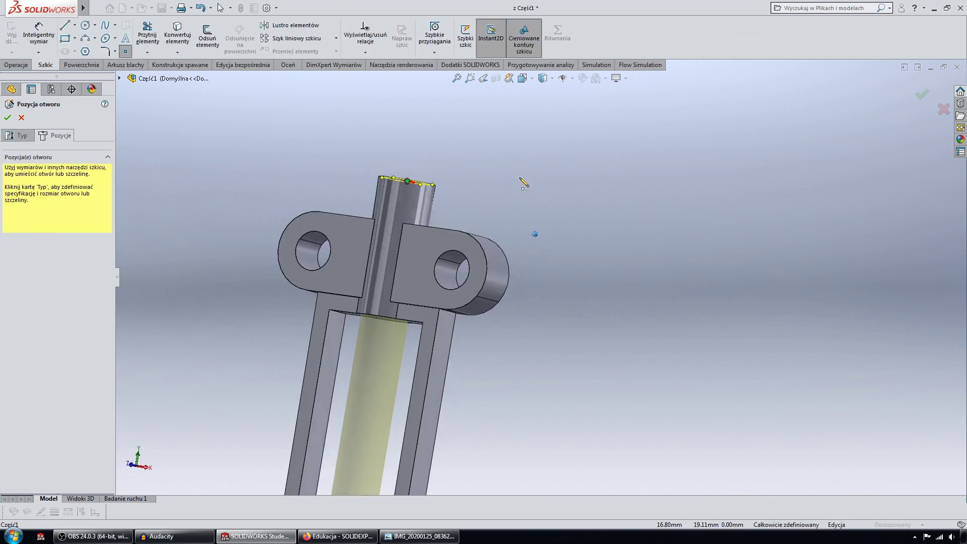
Step: Set the hole's end condition to Up To Surface at the bridge block's inner face
{"action": "left_click", "coordinate": [16, 135]}
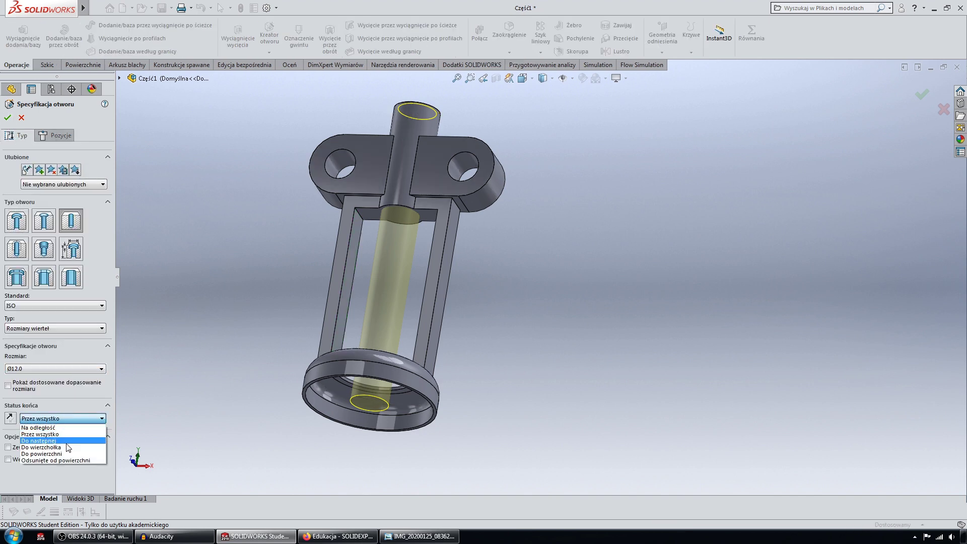
{"action": "left_click", "coordinate": [68, 453]}
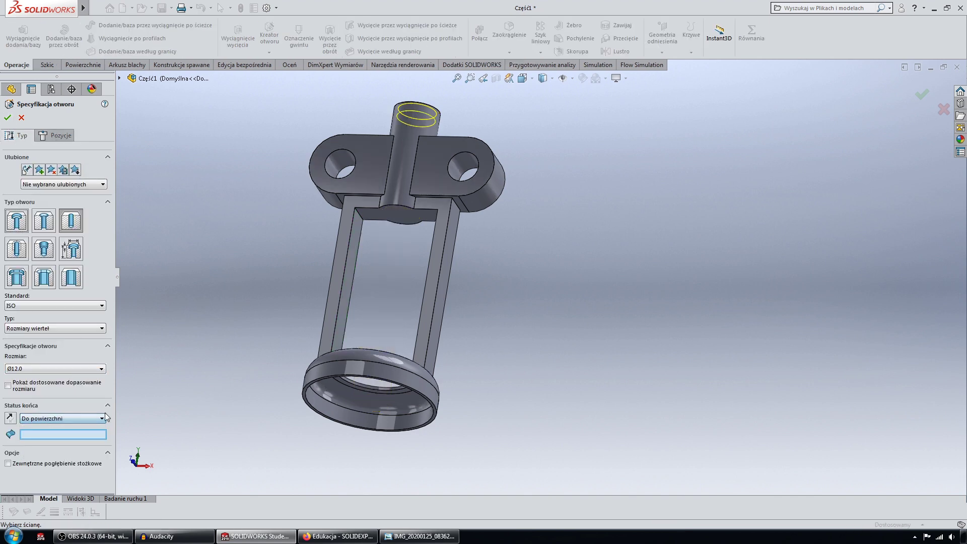
{"action": "left_click", "coordinate": [405, 217]}
{"action": "mouse_move", "coordinate": [405, 218]}
{"action": "middle_mouse_down"}
{"action": "mouse_move", "coordinate": [338, 347]}
{"action": "mouse_move", "coordinate": [361, 313]}
{"action": "mouse_move", "coordinate": [350, 345]}
{"action": "mouse_move", "coordinate": [321, 238]}
{"action": "mouse_move", "coordinate": [387, 250]}
{"action": "mouse_move", "coordinate": [397, 282]}
{"action": "mouse_move", "coordinate": [424, 299]}
{"action": "mouse_move", "coordinate": [396, 285]}
{"action": "middle_mouse_up"}
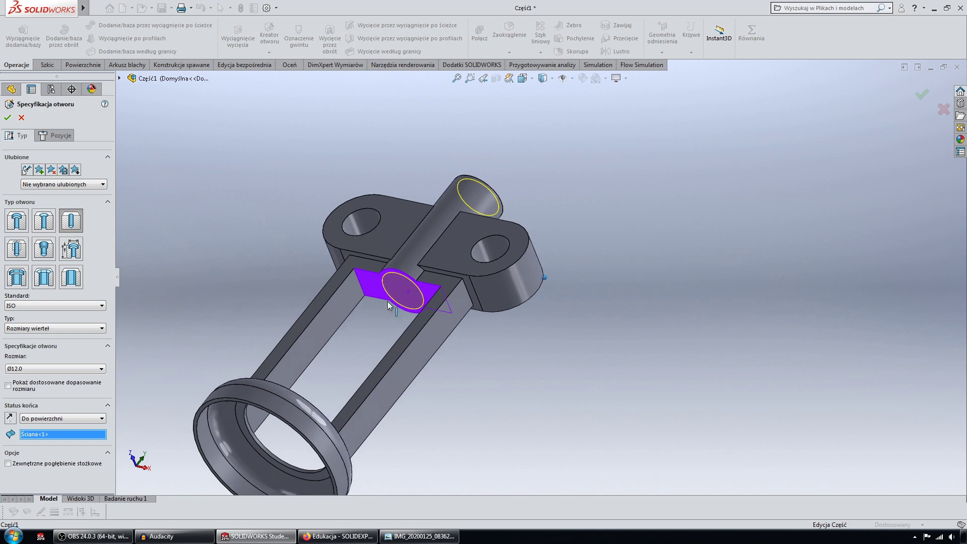
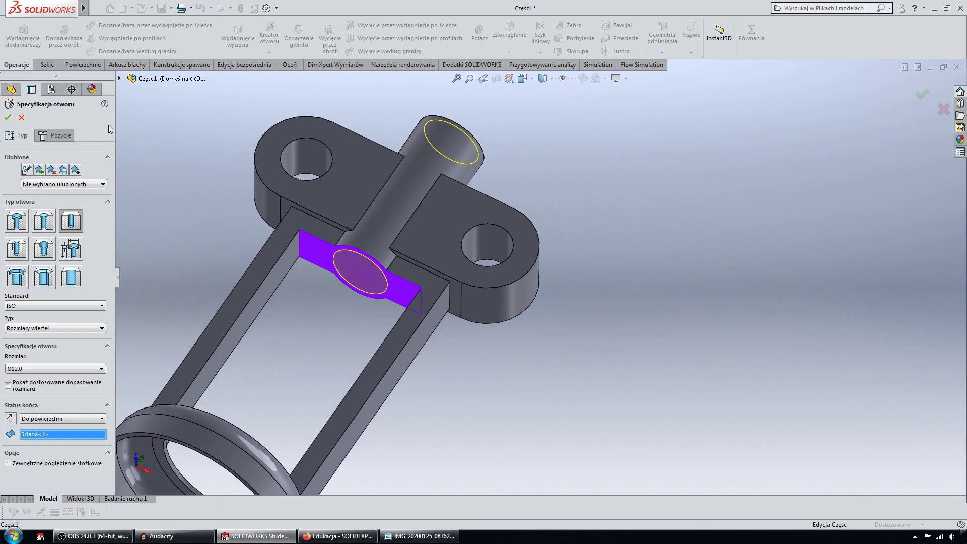
Step: Accept the Ø12.0 hole and compare the model with the bracket reference photos
{"action": "left_click", "coordinate": [8, 117]}
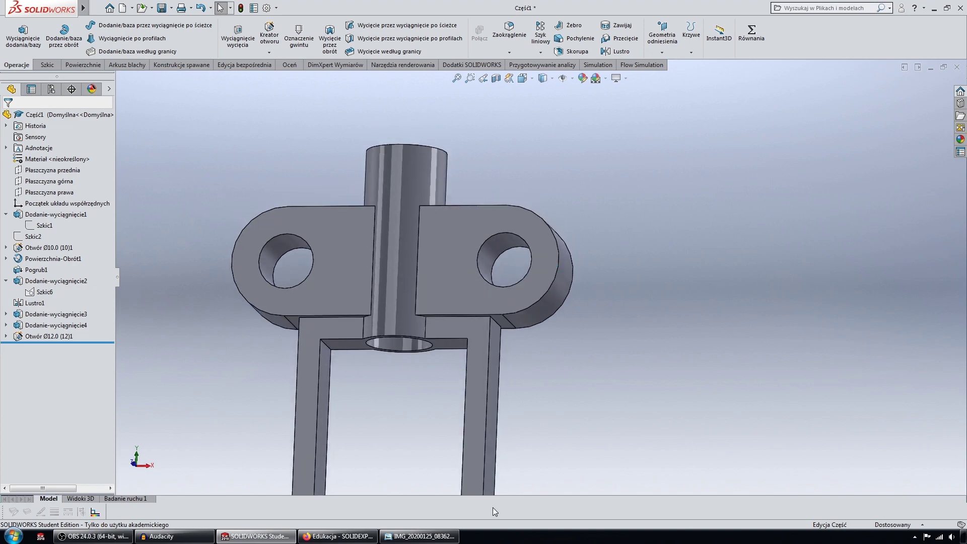
{"action": "left_click", "coordinate": [419, 536]}
{"action": "left_click", "coordinate": [509, 517]}
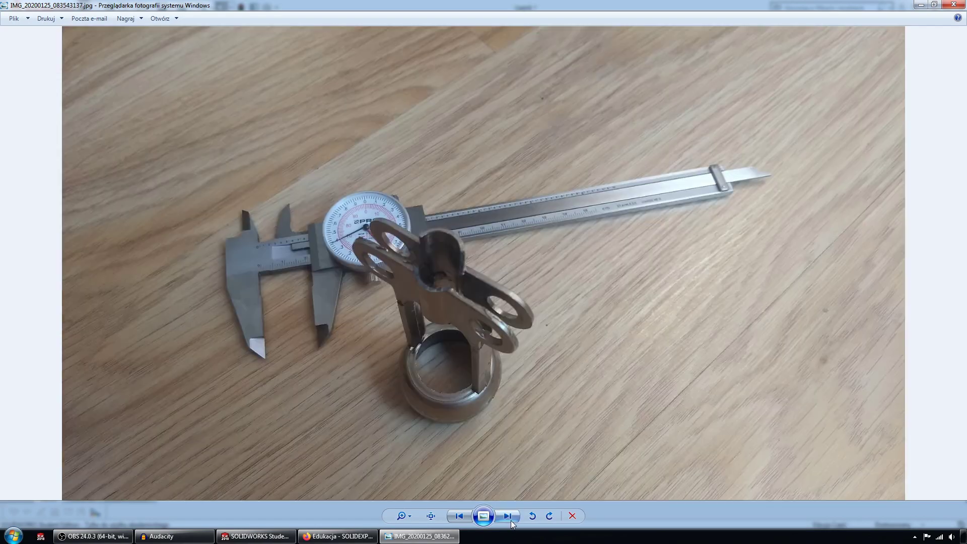
{"action": "left_click", "coordinate": [921, 6]}
{"action": "middle_click_drag", "start_coordinate": [728, 134], "coordinate": [643, 183]}
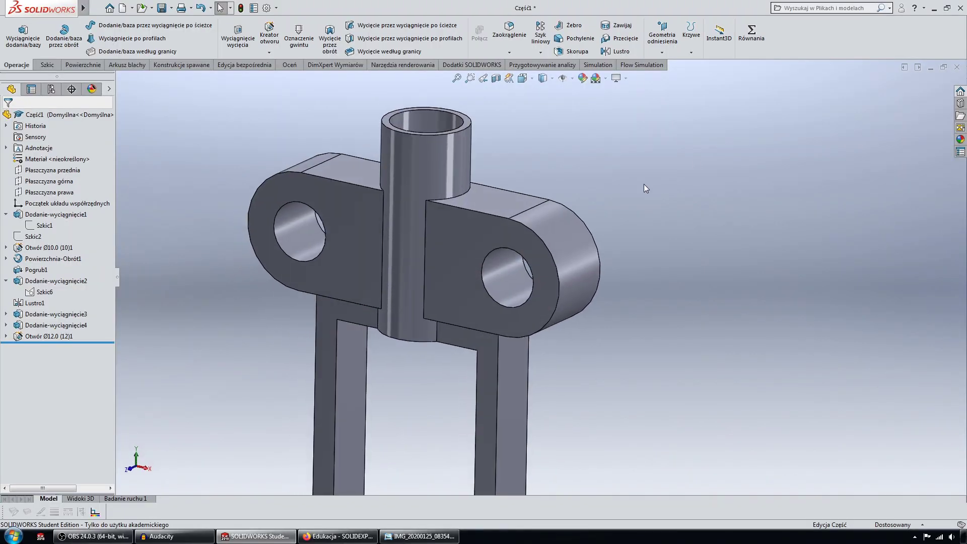
Step: Make the lug outline sketch Szkic1 visible on the part and start an Extruded Cut
{"action": "left_click", "coordinate": [39, 226]}
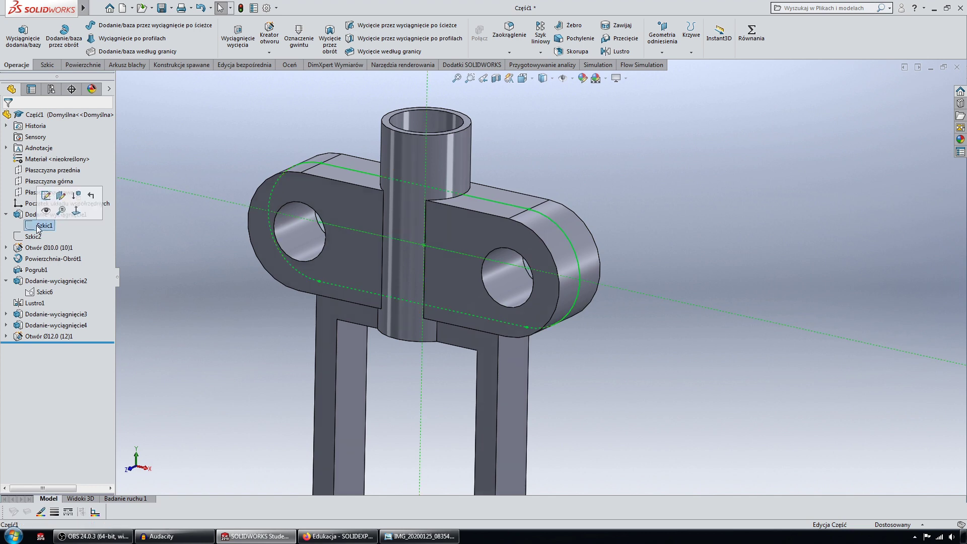
{"action": "middle_click_drag", "start_coordinate": [321, 216], "coordinate": [275, 179]}
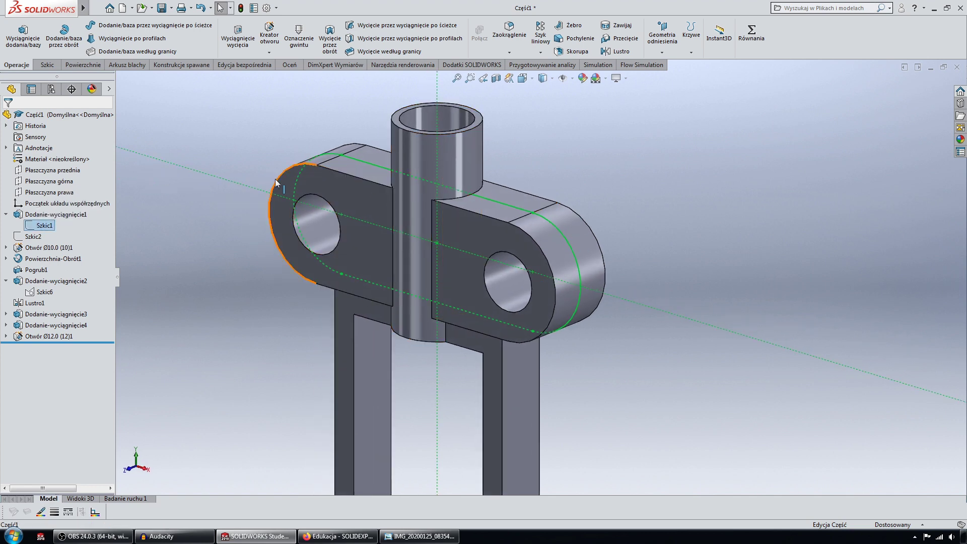
{"action": "middle_click_drag", "start_coordinate": [390, 282], "coordinate": [326, 243]}
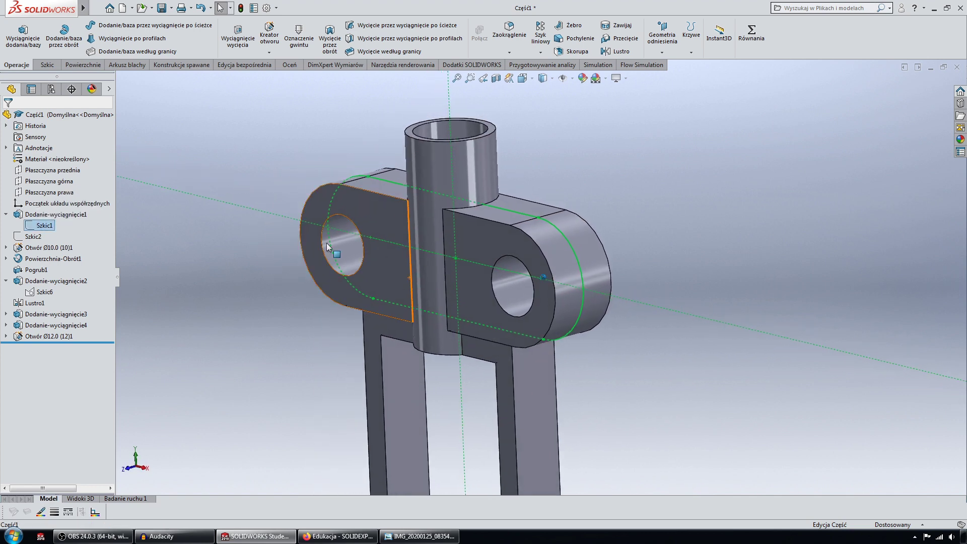
{"action": "left_click", "coordinate": [49, 225]}
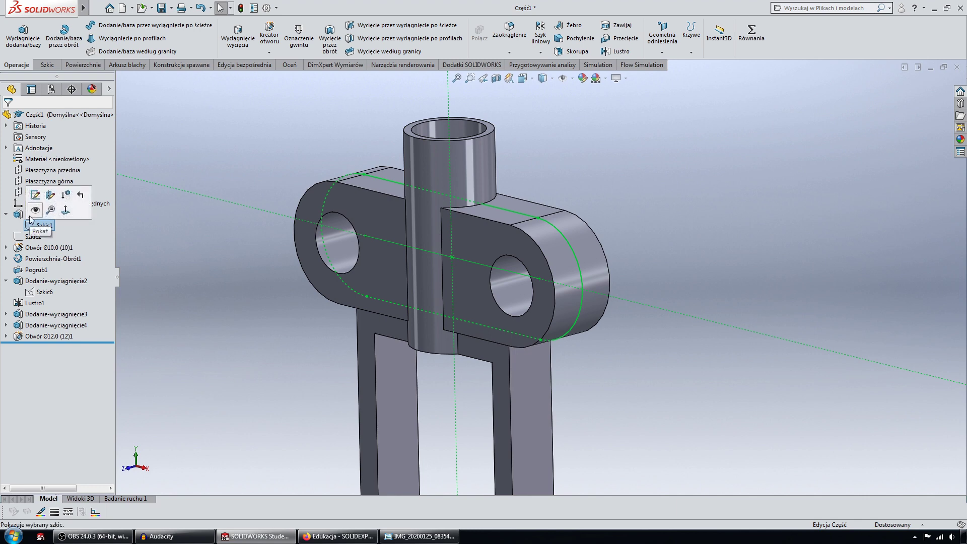
{"action": "left_click", "coordinate": [33, 210]}
{"action": "middle_click_drag", "start_coordinate": [217, 155], "coordinate": [218, 153]}
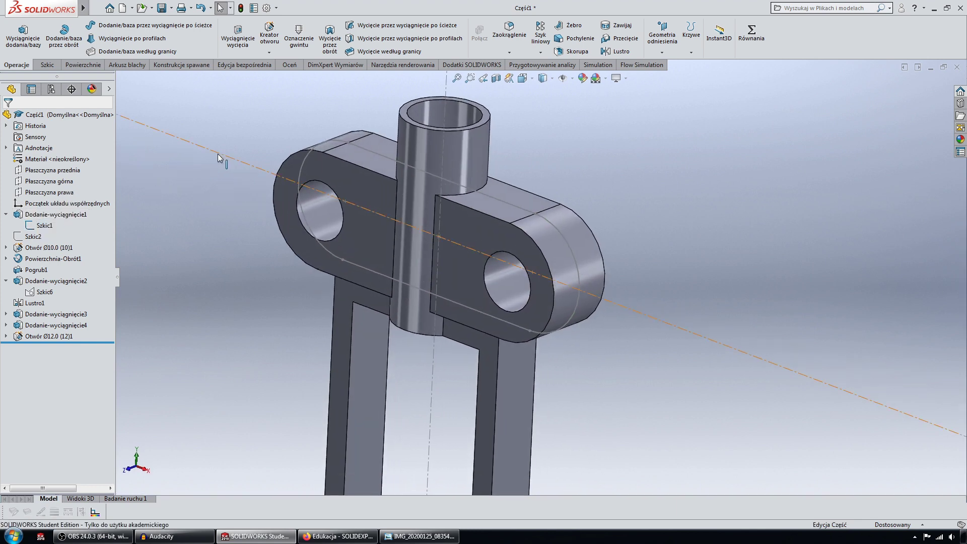
{"action": "left_click", "coordinate": [238, 41]}
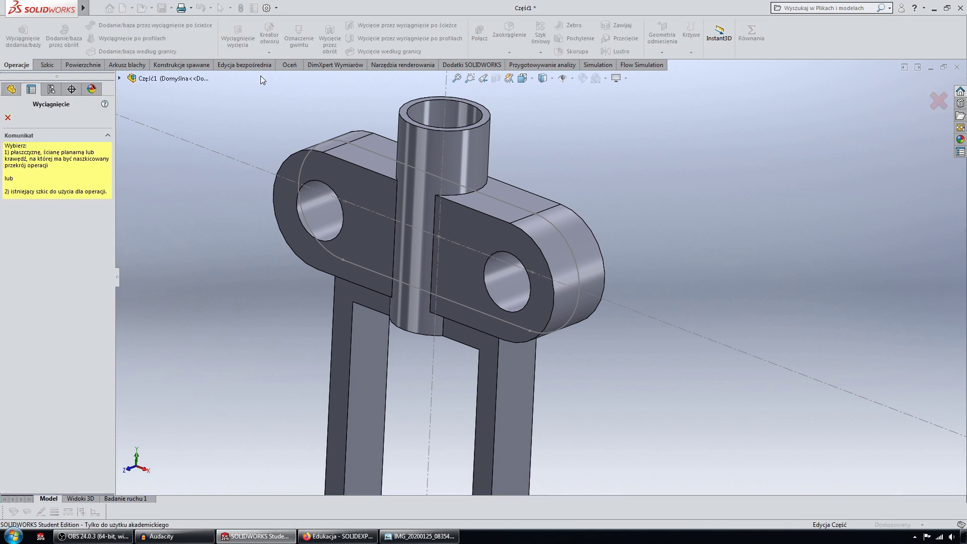
Step: Cut Szkic1 7 mm Mid Plane through the lugs, forming Wytnij-wyciągnięcie1
{"action": "left_click", "coordinate": [515, 203]}
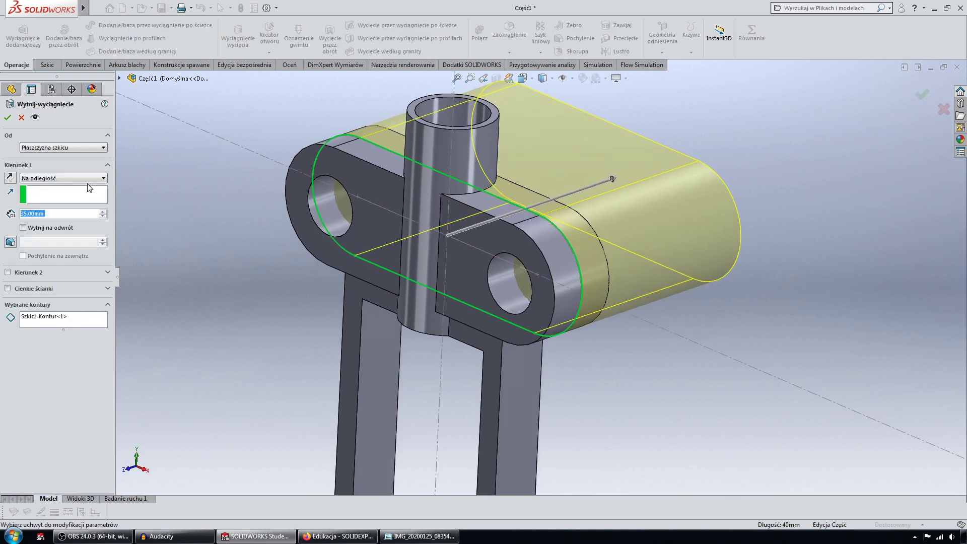
{"action": "left_click", "coordinate": [73, 179]}
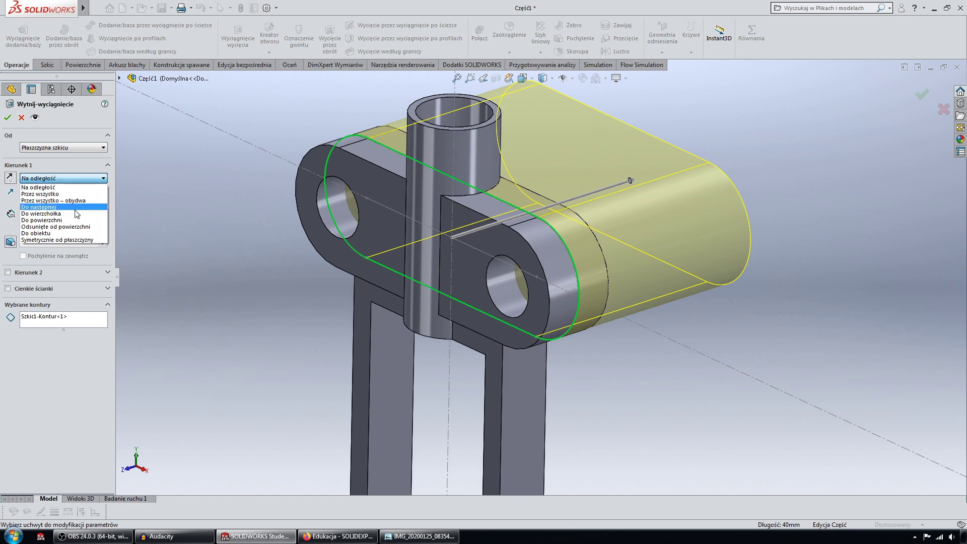
{"action": "left_click", "coordinate": [77, 240]}
{"action": "type", "text": "7"}
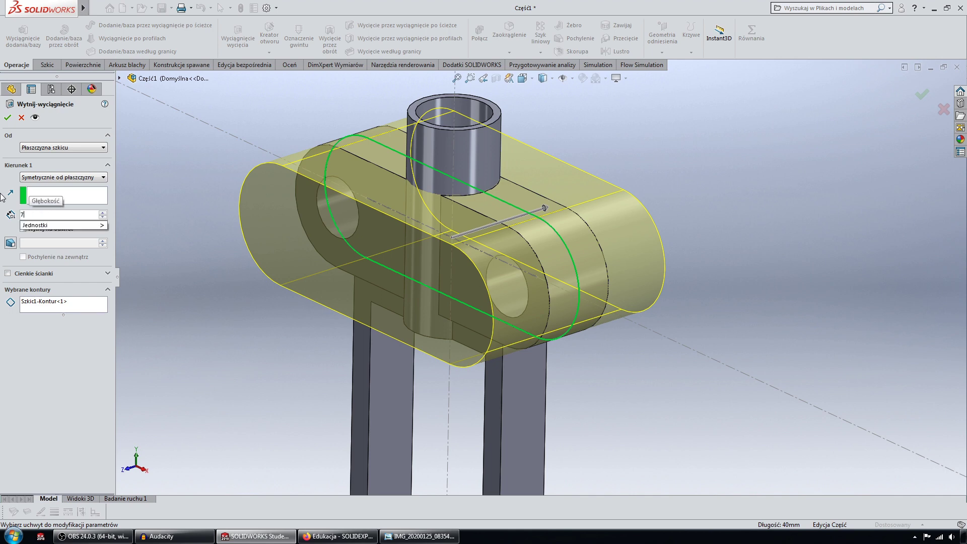
{"action": "key", "text": "Return"}
{"action": "key", "text": "ctrl+1"}
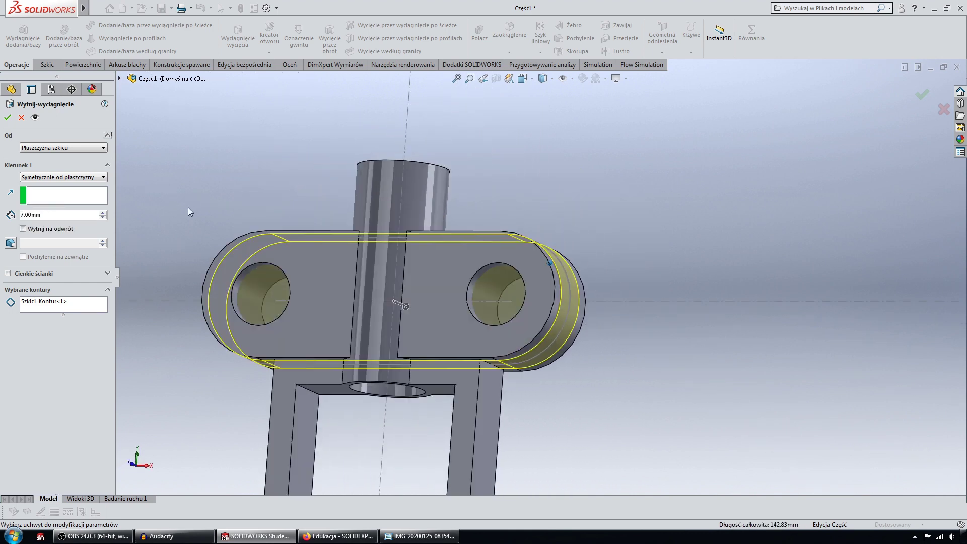
{"action": "middle_click_drag", "start_coordinate": [189, 207], "coordinate": [195, 140]}
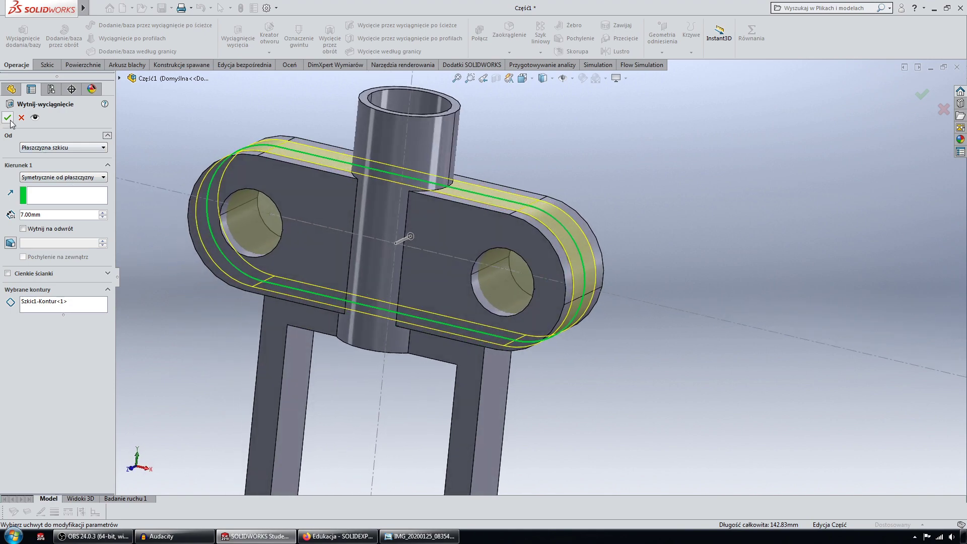
{"action": "key", "text": "Return"}
{"action": "key", "text": "Left"}
{"action": "key", "text": "Left"}
{"action": "key", "text": "Left"}
{"action": "key", "text": "Left"}
{"action": "key", "text": "Left"}
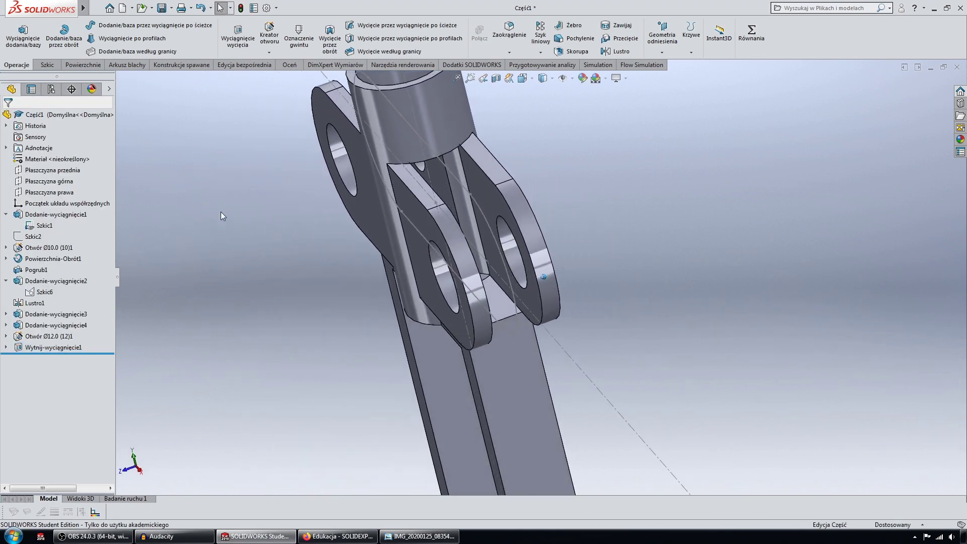
{"action": "key", "text": "Left"}
{"action": "key", "text": "Left"}
{"action": "key", "text": "Left"}
Step: Collapse the first extrude's tree entry and rotate the fork model to inspect it from several angles
{"action": "middle_click_drag", "start_coordinate": [221, 216], "coordinate": [189, 227]}
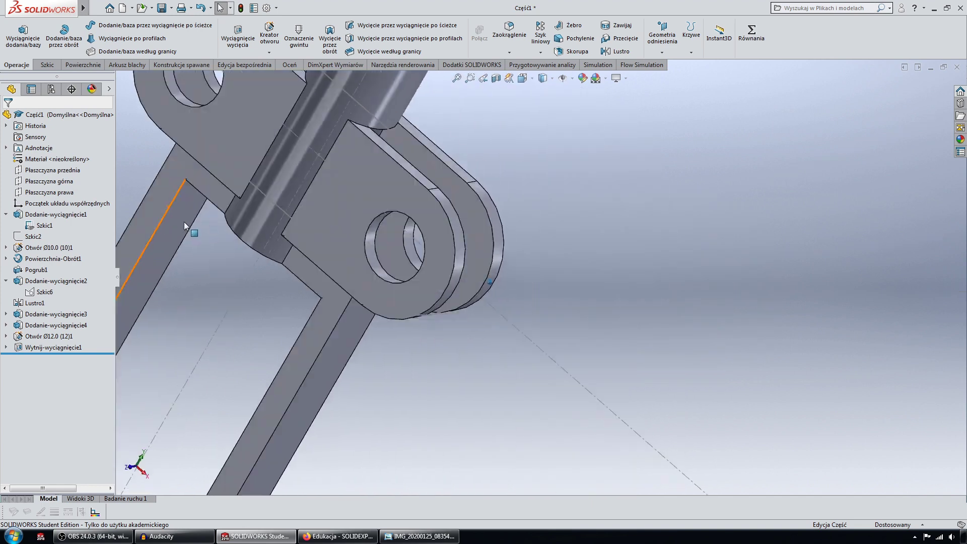
{"action": "left_click", "coordinate": [42, 229]}
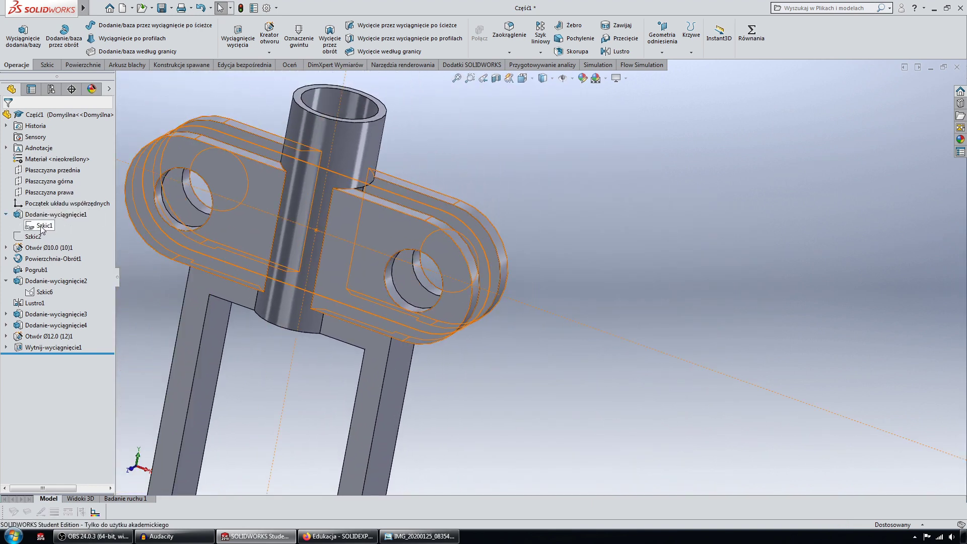
{"action": "left_click", "coordinate": [6, 214]}
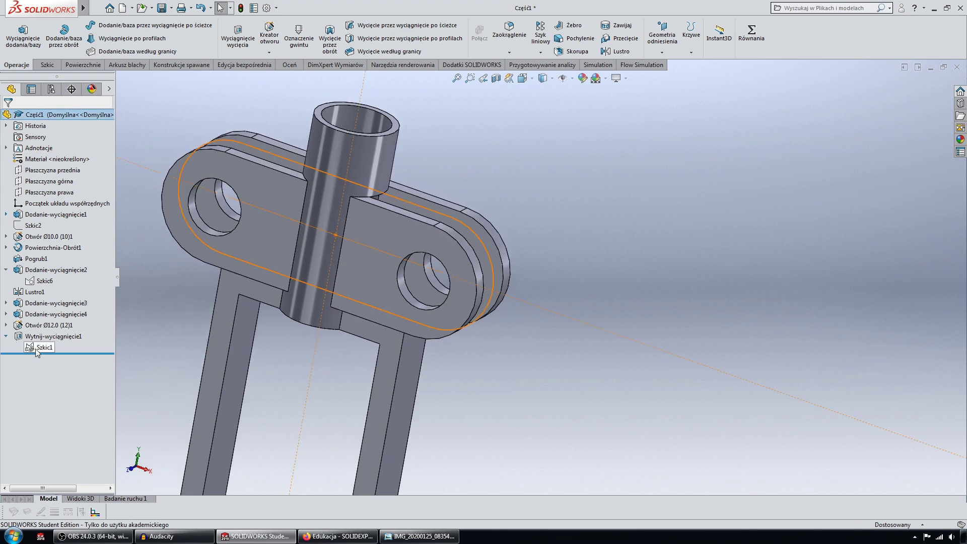
{"action": "key", "text": "Up"}
{"action": "key", "text": "Up"}
{"action": "key", "text": "Up"}
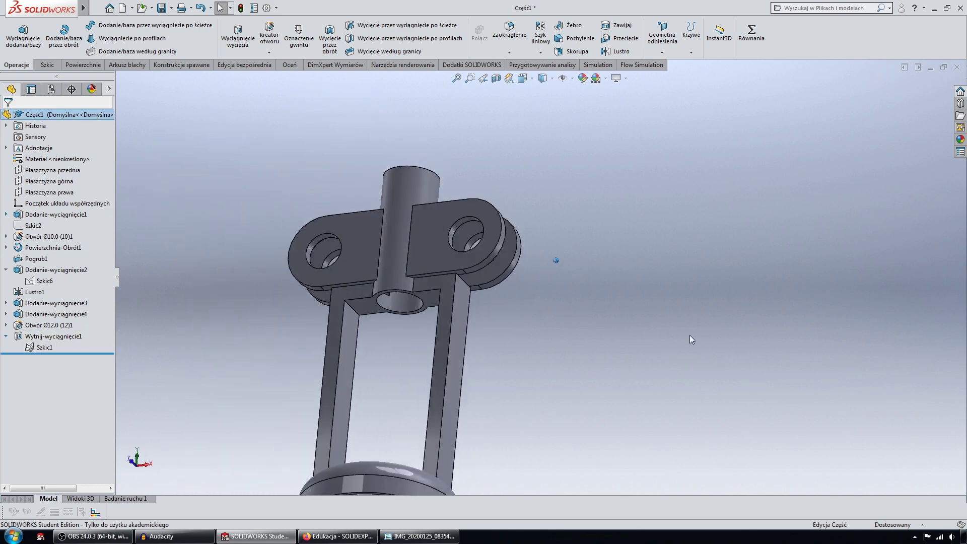
{"action": "key", "text": "Left"}
{"action": "key", "text": "Left"}
{"action": "key", "text": "Left"}
{"action": "key", "text": "Left"}
{"action": "key", "text": "Left"}
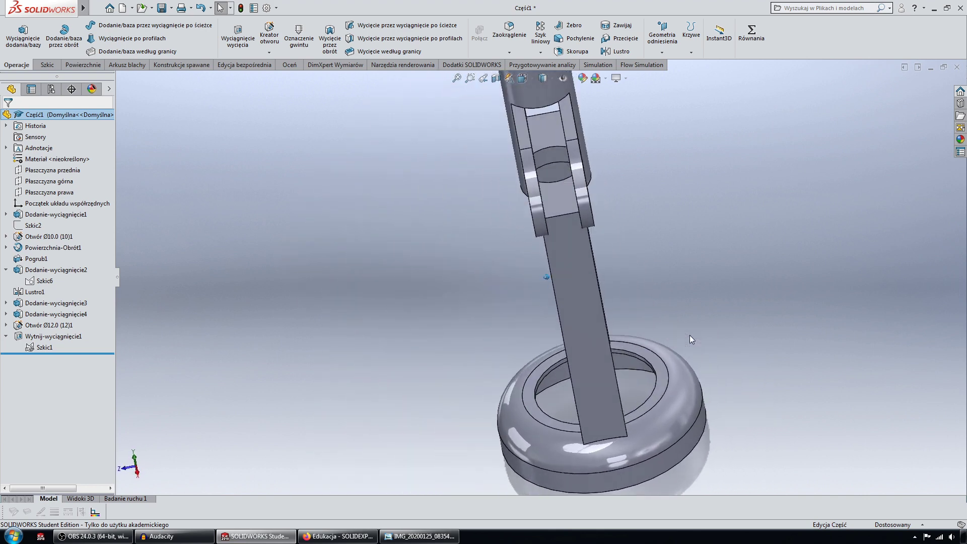
{"action": "key", "text": "Left"}
{"action": "key", "text": "Up"}
{"action": "key", "text": "Up"}
{"action": "key", "text": "Up"}
{"action": "key", "text": "Up"}
{"action": "key", "text": "Up"}
{"action": "key", "text": "Up"}
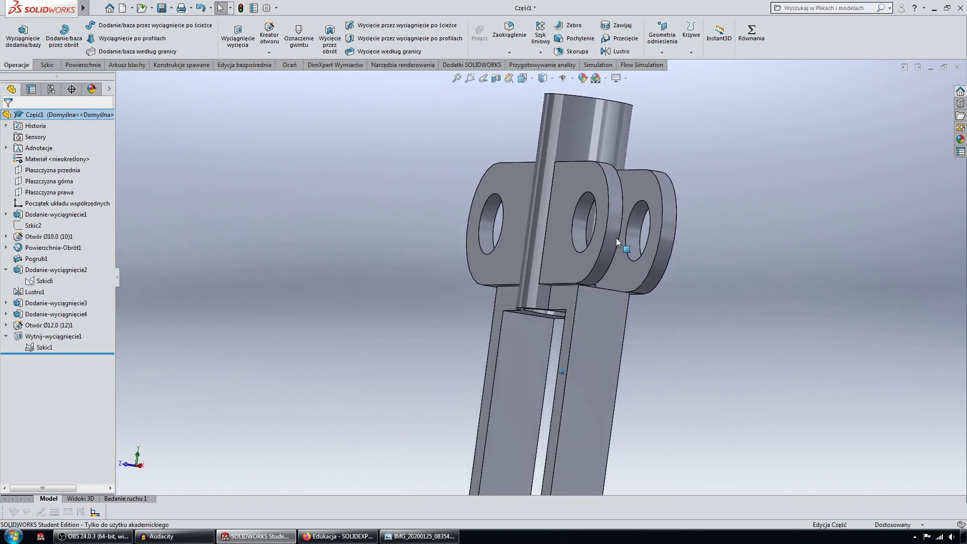
{"action": "key", "text": "Up"}
{"action": "key", "text": "Up"}
{"action": "key", "text": "Right"}
{"action": "key", "text": "Right"}
{"action": "key", "text": "Right"}
{"action": "key", "text": "Right"}
{"action": "key", "text": "Right"}
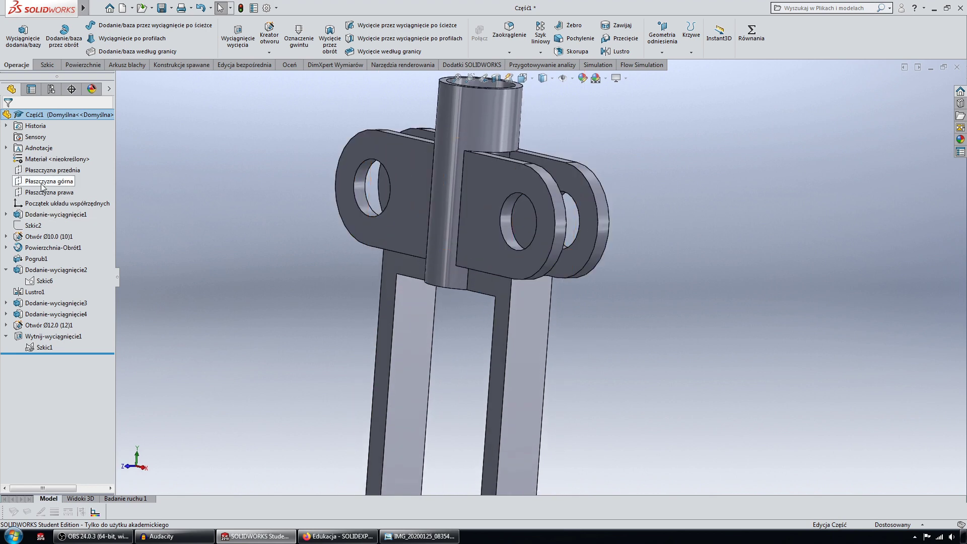
{"action": "key", "text": "Left"}
{"action": "key", "text": "Left"}
{"action": "key", "text": "Left"}
{"action": "key", "text": "Left"}
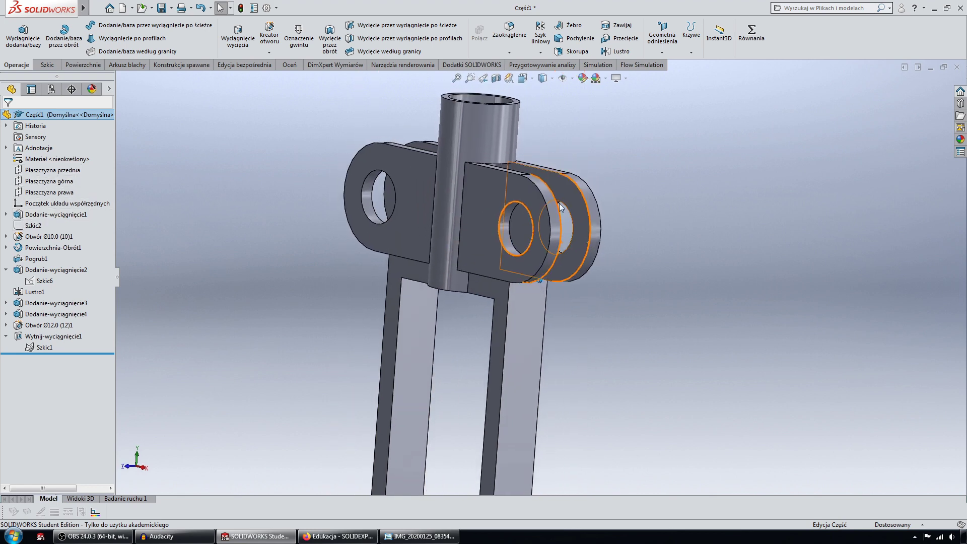
{"action": "key", "text": "Left"}
{"action": "key", "text": "Left"}
{"action": "key", "text": "Left"}
{"action": "key", "text": "Left"}
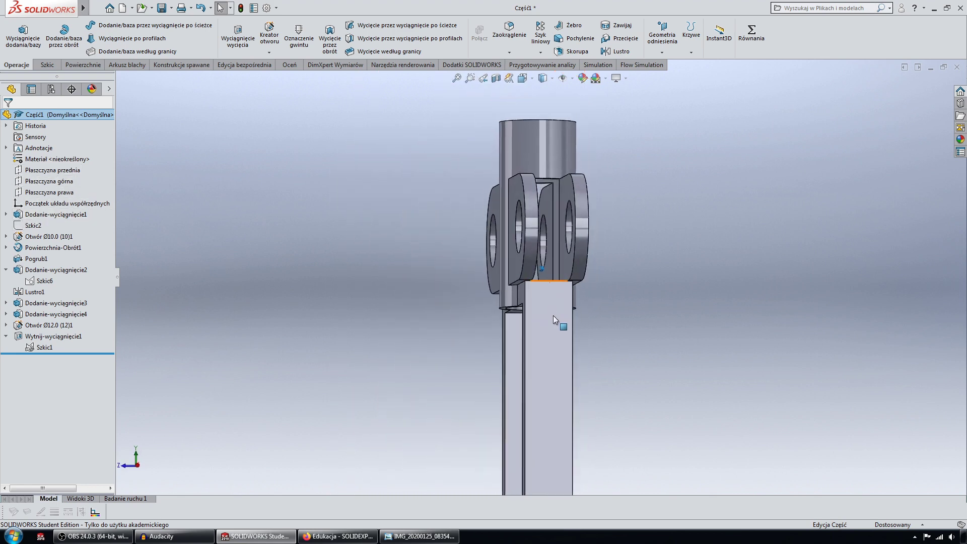
{"action": "key", "text": "Left"}
Step: Turn the model to a low front view and bring up the real bracket photo
{"action": "middle_click_drag", "start_coordinate": [573, 184], "coordinate": [635, 323]}
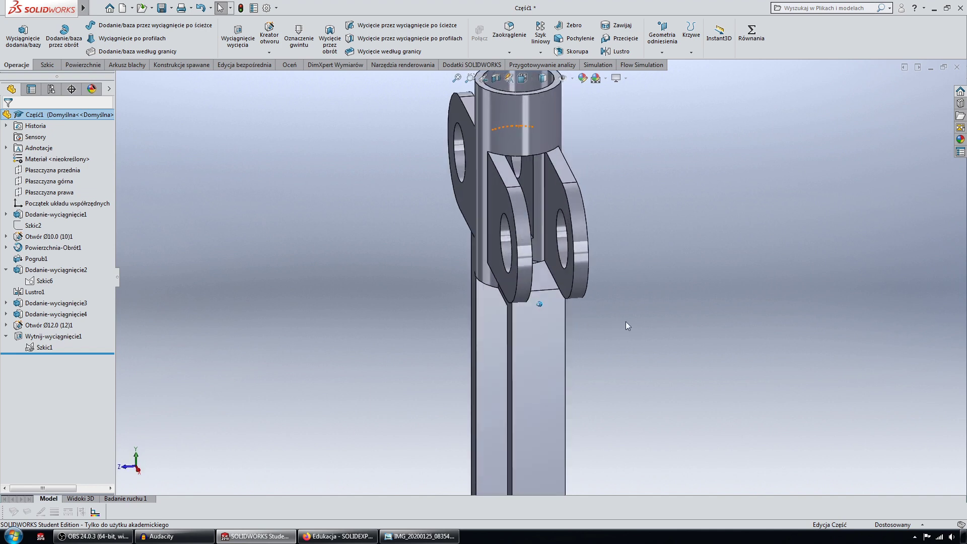
{"action": "key", "text": "Left"}
{"action": "key", "text": "Left"}
{"action": "key", "text": "Left"}
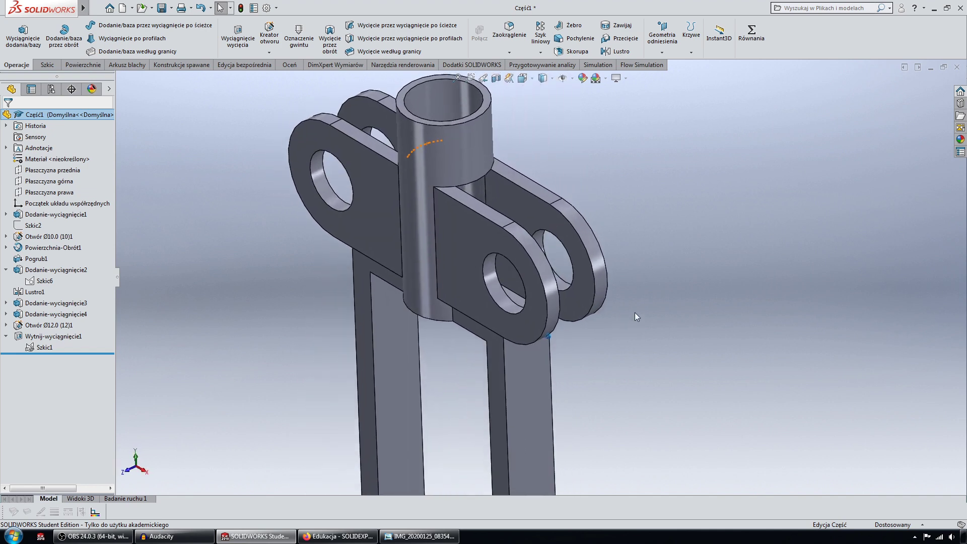
{"action": "key", "text": "Left"}
{"action": "key", "text": "Up"}
{"action": "key", "text": "Up"}
{"action": "key", "text": "Up"}
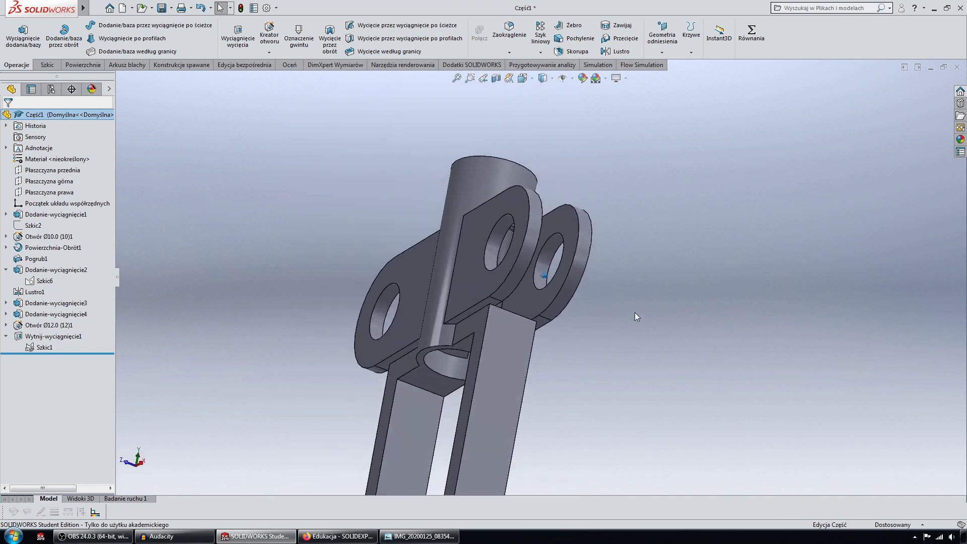
{"action": "key", "text": "Up"}
{"action": "left_click", "coordinate": [427, 533]}
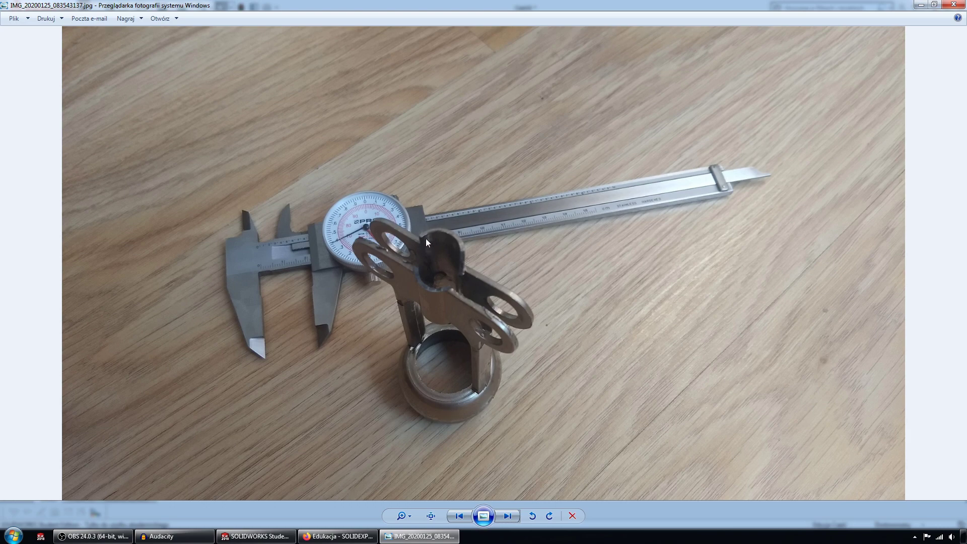
Step: Browse two more bracket reference photos, then orbit the model to compare
{"action": "left_click", "coordinate": [514, 522]}
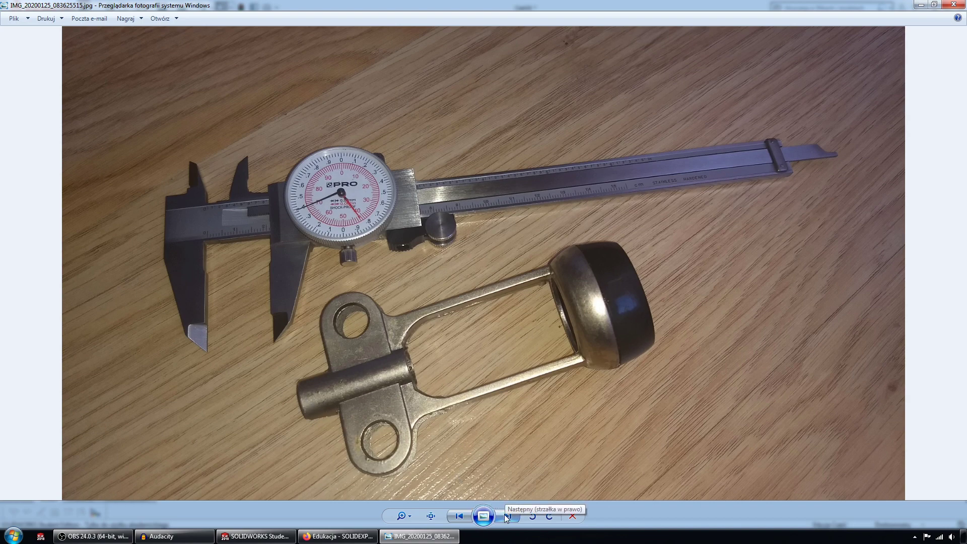
{"action": "left_click", "coordinate": [506, 516]}
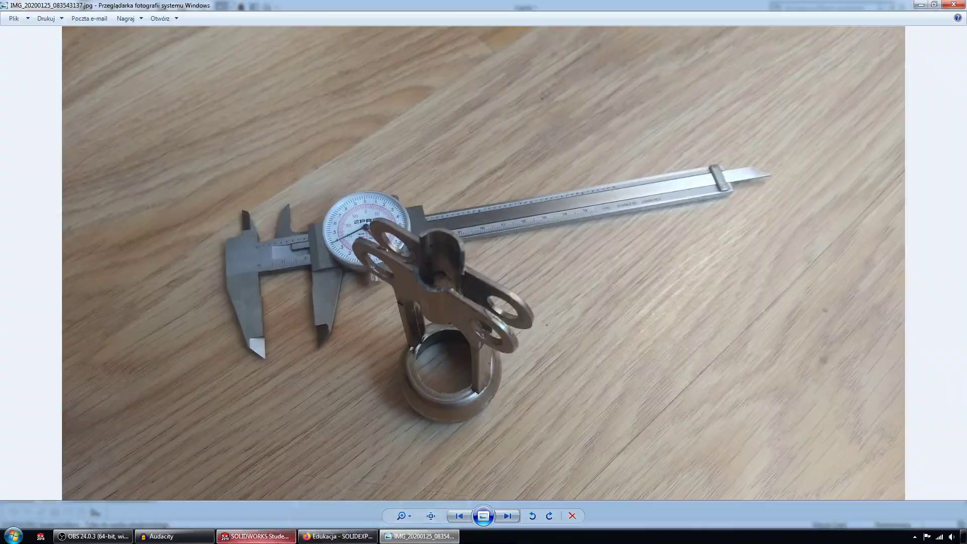
{"action": "left_click", "coordinate": [254, 536]}
{"action": "mouse_move", "coordinate": [500, 349]}
{"action": "middle_mouse_down"}
{"action": "mouse_move", "coordinate": [717, 319]}
{"action": "mouse_move", "coordinate": [520, 197]}
{"action": "mouse_move", "coordinate": [442, 129]}
{"action": "mouse_move", "coordinate": [419, 140]}
{"action": "middle_mouse_up"}
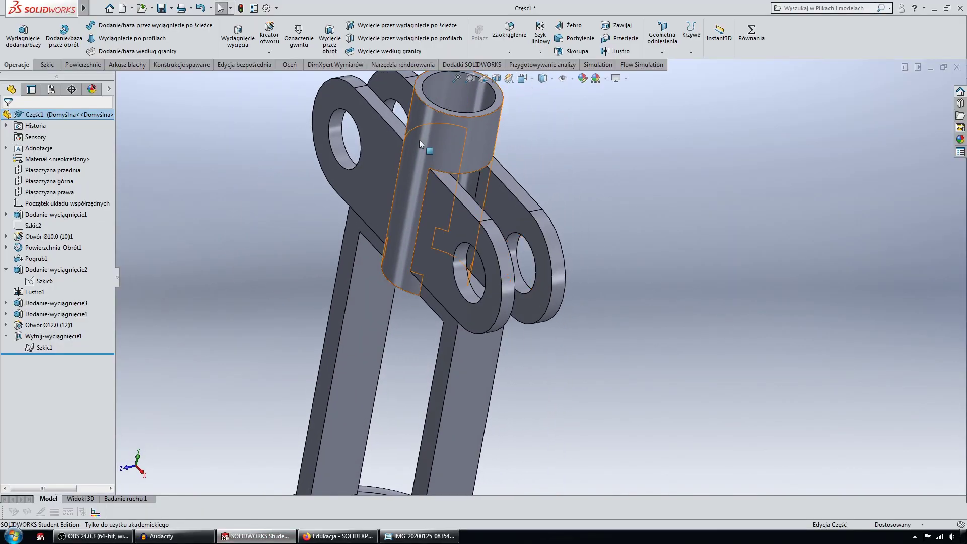
{"action": "middle_click_drag", "start_coordinate": [453, 95], "coordinate": [558, 198]}
{"action": "scroll", "coordinate": [613, 213], "scroll_direction": "up", "scroll_amount": 3}
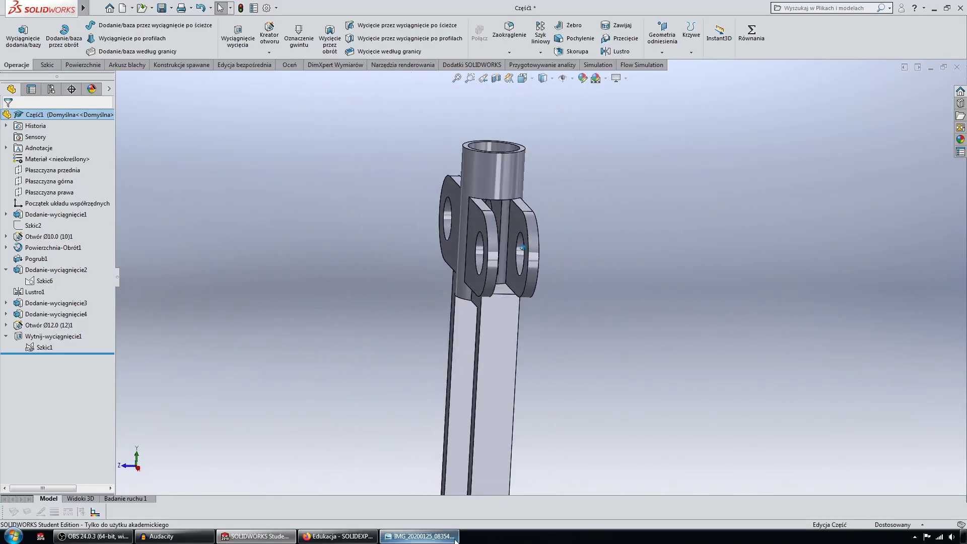
Step: Check one more bracket photo, then hide the viewer and view the model from below
{"action": "left_click", "coordinate": [418, 536]}
{"action": "left_click", "coordinate": [510, 512]}
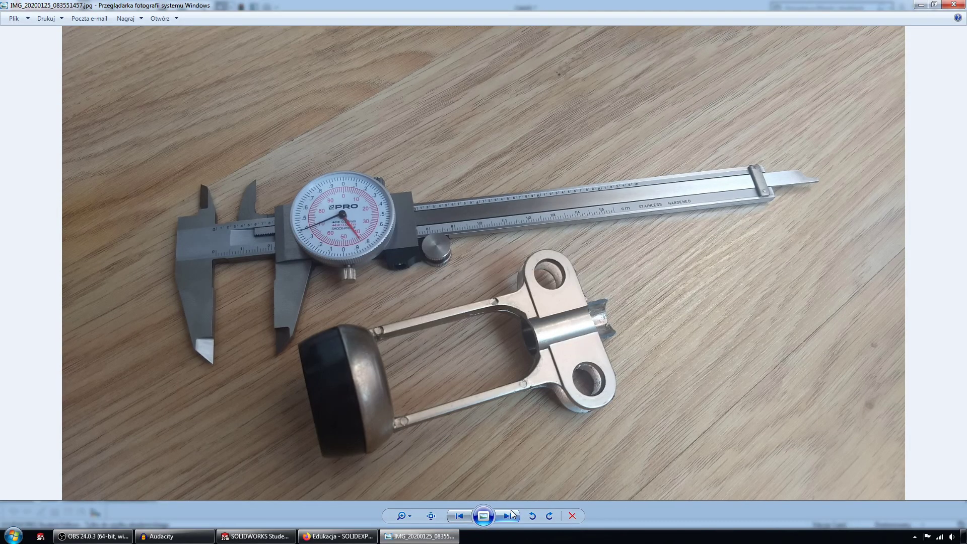
{"action": "left_click", "coordinate": [922, 4]}
{"action": "mouse_move", "coordinate": [682, 179]}
{"action": "middle_mouse_down"}
{"action": "mouse_move", "coordinate": [600, 273]}
{"action": "mouse_move", "coordinate": [373, 310]}
{"action": "mouse_move", "coordinate": [302, 95]}
{"action": "middle_mouse_up"}
{"action": "scroll", "coordinate": [340, 327], "scroll_direction": "down", "scroll_amount": 3}
{"action": "scroll", "coordinate": [340, 303], "scroll_direction": "down", "scroll_amount": 2}
Step: Fillet the two inner rod-to-crosspiece edges with a 12 mm radius (Zaokrąglenie1)
{"action": "left_click", "coordinate": [497, 38]}
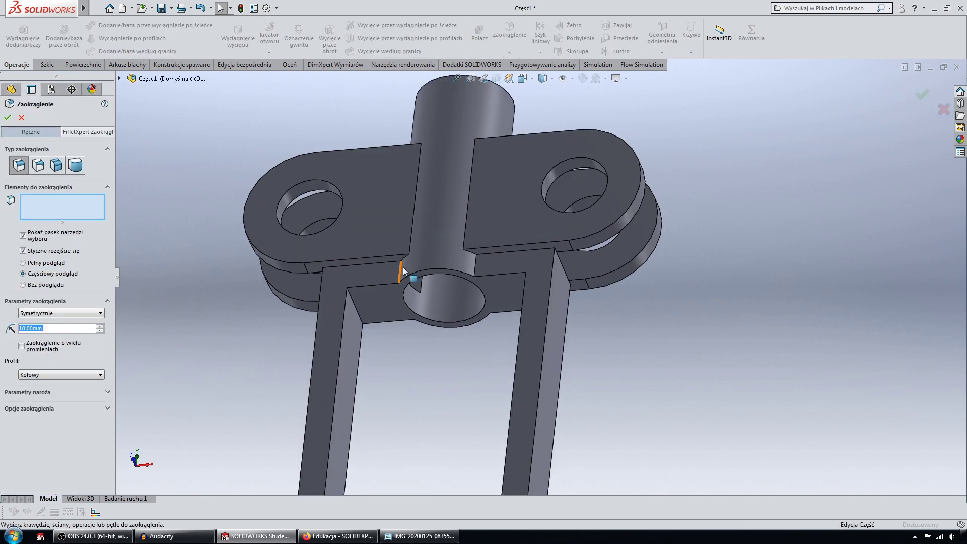
{"action": "left_click", "coordinate": [355, 304]}
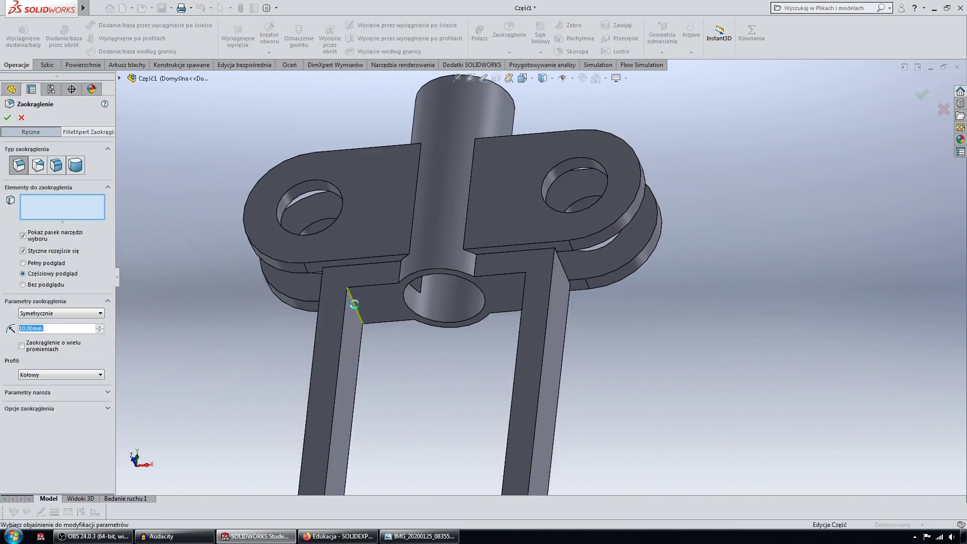
{"action": "mouse_move", "coordinate": [356, 304]}
{"action": "middle_mouse_down"}
{"action": "mouse_move", "coordinate": [499, 306]}
{"action": "mouse_move", "coordinate": [605, 289]}
{"action": "mouse_move", "coordinate": [374, 268]}
{"action": "middle_mouse_up"}
{"action": "left_click", "coordinate": [513, 301]}
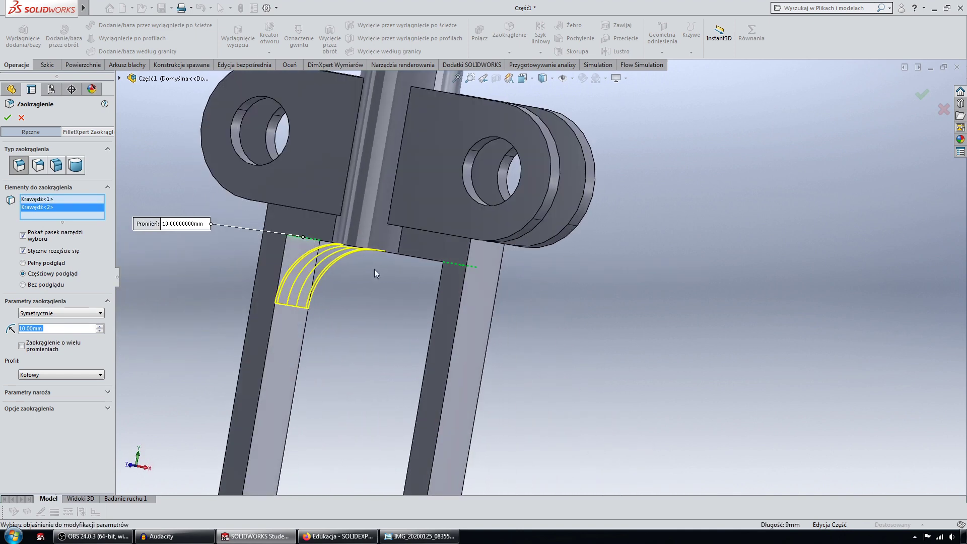
{"action": "mouse_move", "coordinate": [299, 240]}
{"action": "middle_mouse_down"}
{"action": "mouse_move", "coordinate": [332, 276]}
{"action": "mouse_move", "coordinate": [286, 238]}
{"action": "mouse_move", "coordinate": [306, 274]}
{"action": "mouse_move", "coordinate": [332, 222]}
{"action": "mouse_move", "coordinate": [352, 237]}
{"action": "mouse_move", "coordinate": [336, 241]}
{"action": "middle_mouse_up"}
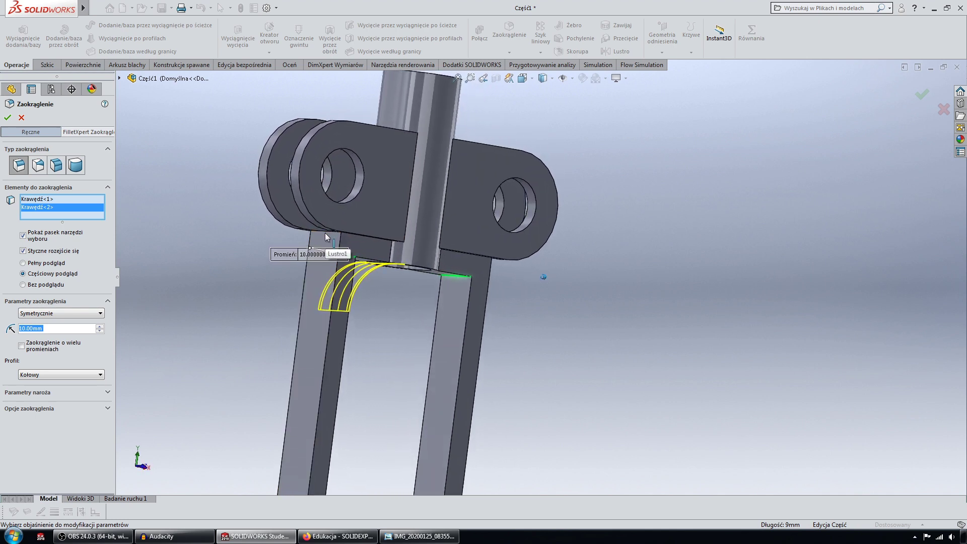
{"action": "mouse_move", "coordinate": [325, 234]}
{"action": "middle_mouse_down"}
{"action": "mouse_move", "coordinate": [341, 267]}
{"action": "mouse_move", "coordinate": [334, 256]}
{"action": "mouse_move", "coordinate": [407, 301]}
{"action": "mouse_move", "coordinate": [398, 301]}
{"action": "middle_mouse_up"}
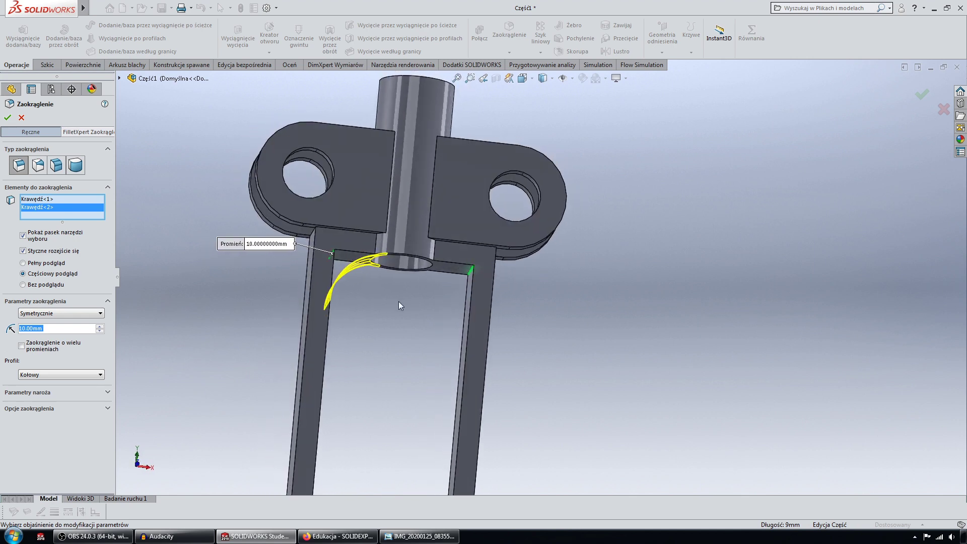
{"action": "middle_click_drag", "start_coordinate": [398, 301], "coordinate": [352, 278]}
{"action": "left_click", "coordinate": [59, 327]}
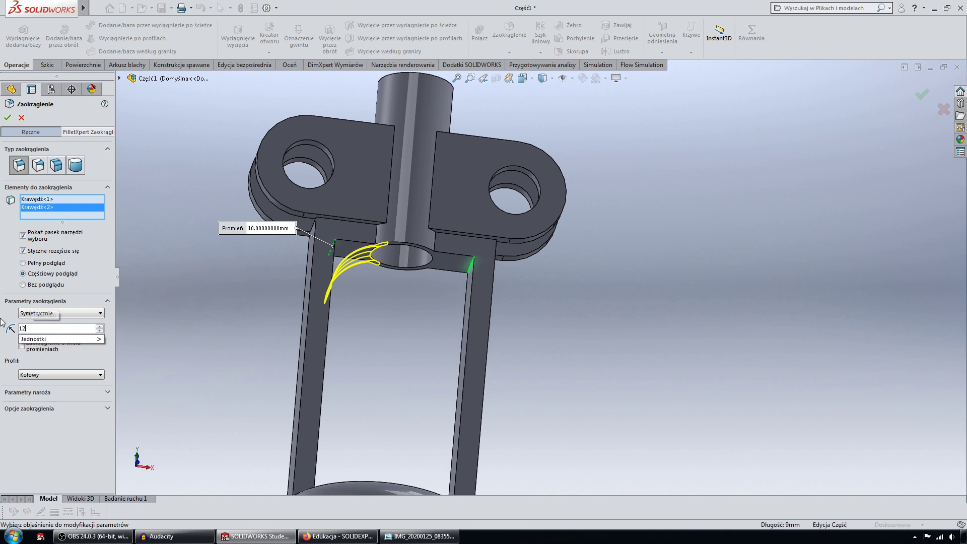
{"action": "middle_click_drag", "start_coordinate": [605, 299], "coordinate": [589, 297]}
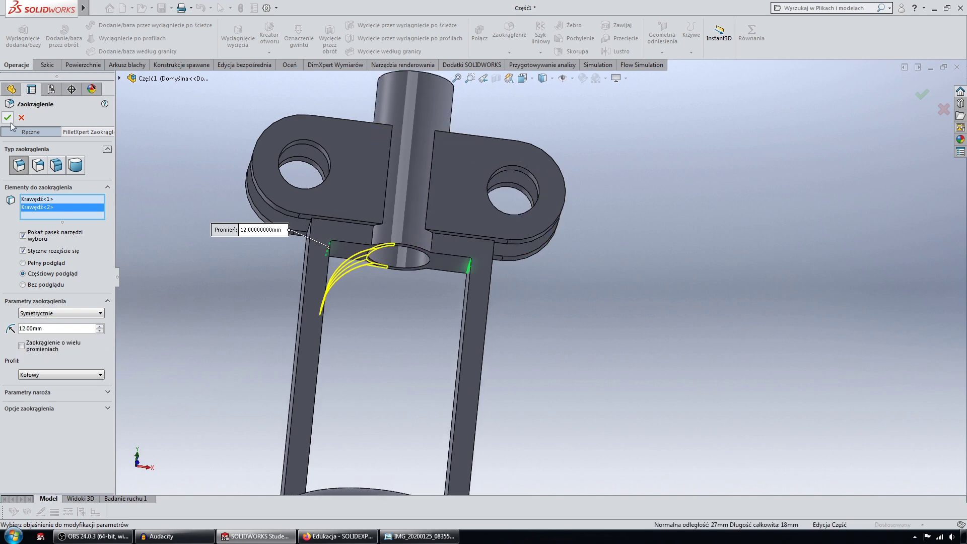
{"action": "key", "text": "Return"}
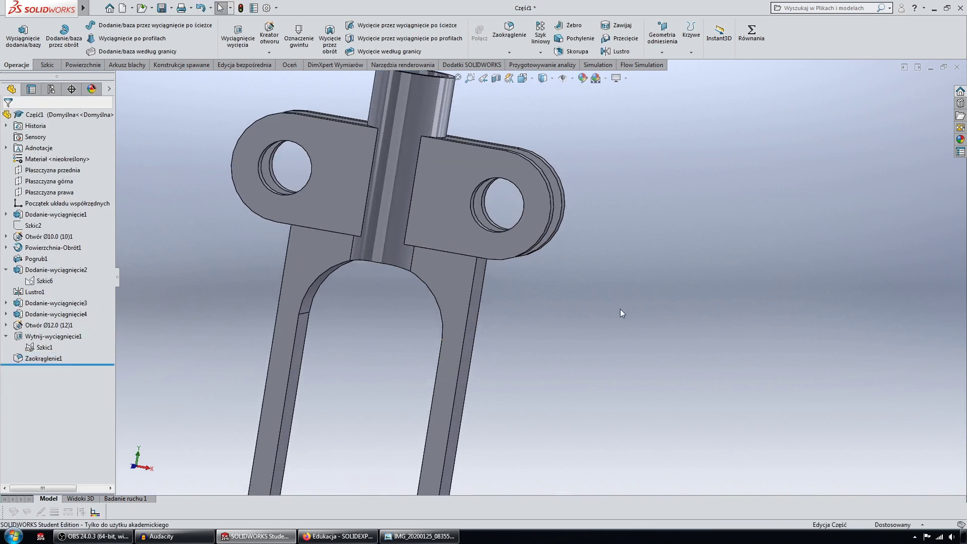
{"action": "key", "text": "Left"}
{"action": "key", "text": "Left"}
{"action": "key", "text": "Left"}
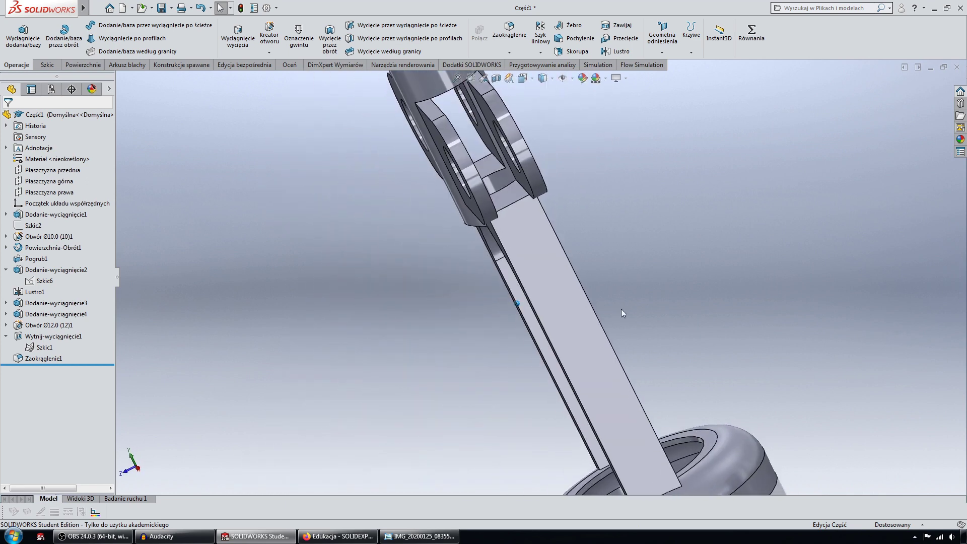
{"action": "left_click", "coordinate": [509, 30]}
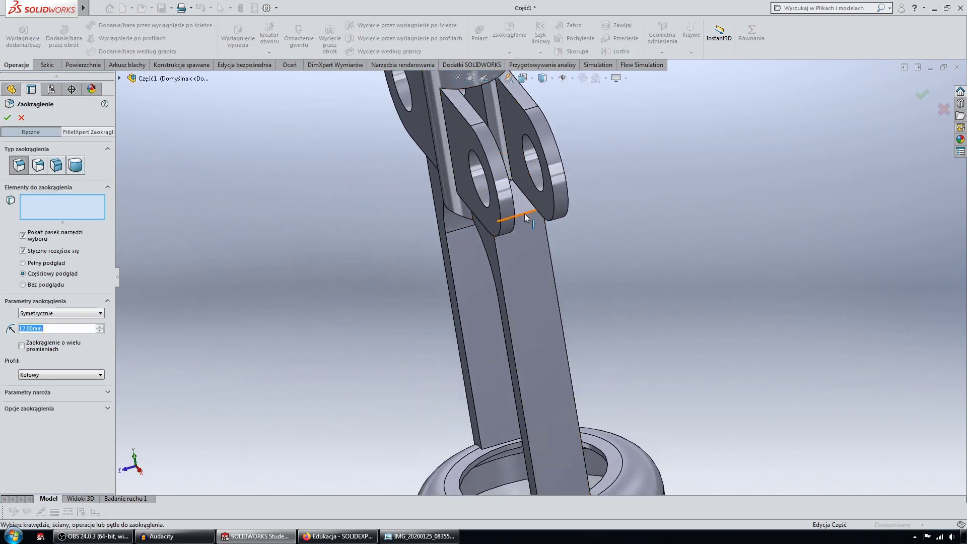
Step: Fillet the opposite pair of inner corner edges with a 10 mm radius (Zaokrąglenie2)
{"action": "left_click", "coordinate": [524, 211]}
{"action": "mouse_move", "coordinate": [524, 212]}
{"action": "middle_mouse_down"}
{"action": "mouse_move", "coordinate": [403, 243]}
{"action": "mouse_move", "coordinate": [492, 261]}
{"action": "mouse_move", "coordinate": [550, 251]}
{"action": "mouse_move", "coordinate": [346, 312]}
{"action": "mouse_move", "coordinate": [257, 404]}
{"action": "middle_mouse_up"}
{"action": "left_click", "coordinate": [550, 243]}
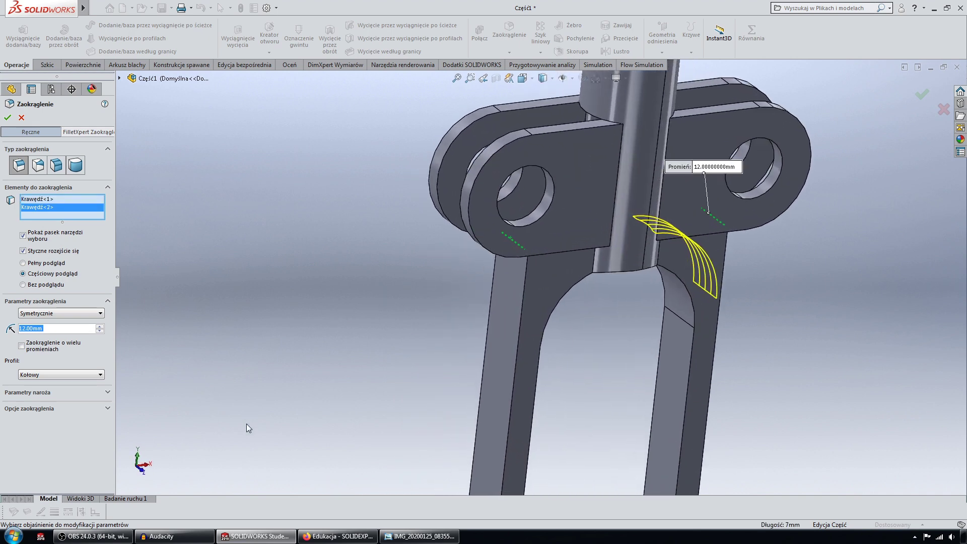
{"action": "type", "text": "10"}
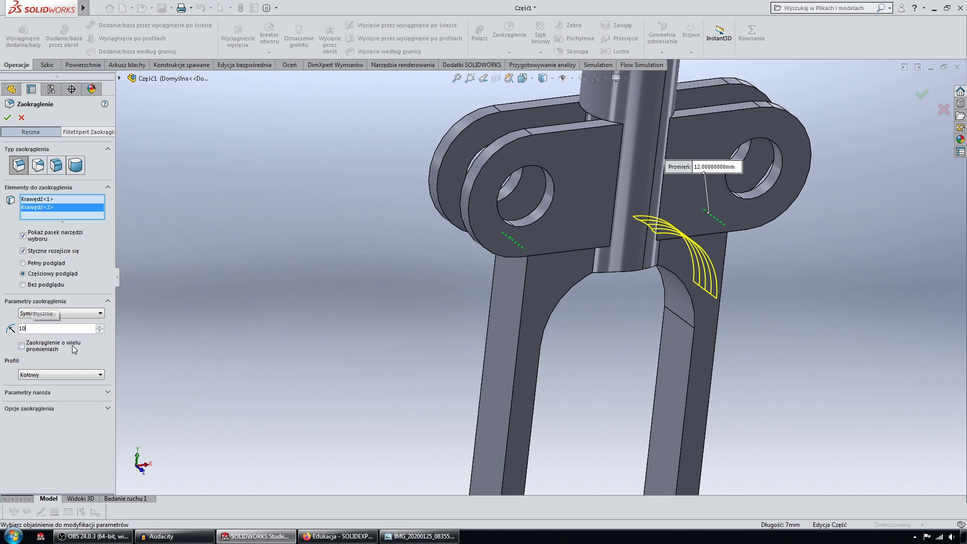
{"action": "key", "text": "Return"}
{"action": "left_click", "coordinate": [8, 118]}
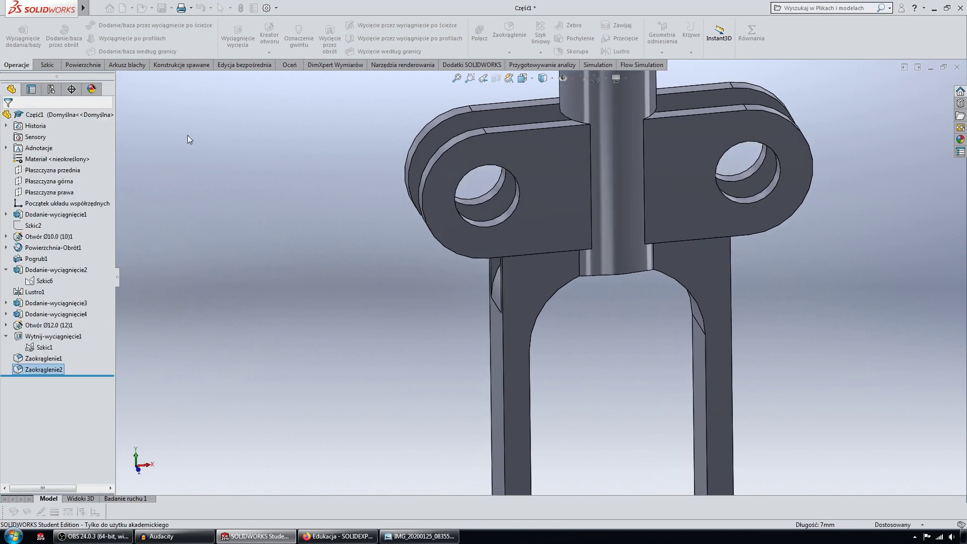
{"action": "mouse_move", "coordinate": [188, 135]}
{"action": "middle_mouse_down"}
{"action": "mouse_move", "coordinate": [372, 195]}
{"action": "mouse_move", "coordinate": [547, 230]}
{"action": "middle_mouse_up"}
{"action": "key", "text": "ctrl+4"}
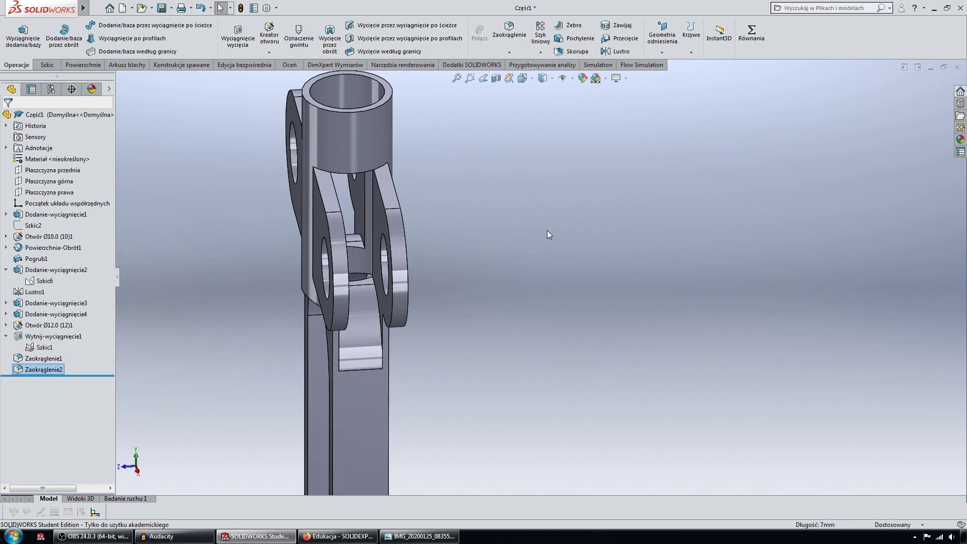
{"action": "key", "text": "ctrl+7"}
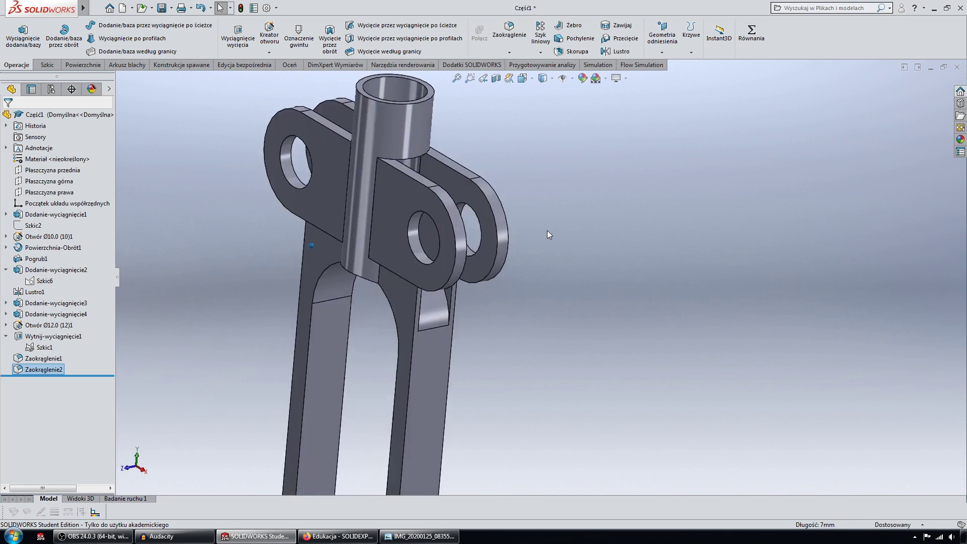
{"action": "key", "text": "Left"}
{"action": "key", "text": "Left"}
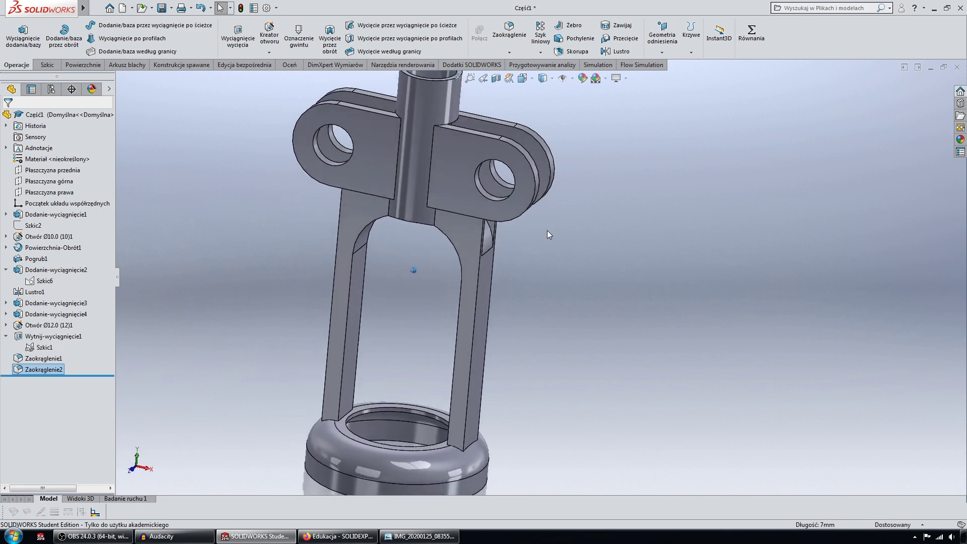
{"action": "key", "text": "Left"}
{"action": "key", "text": "Left"}
{"action": "key", "text": "Left"}
{"action": "key", "text": "Left"}
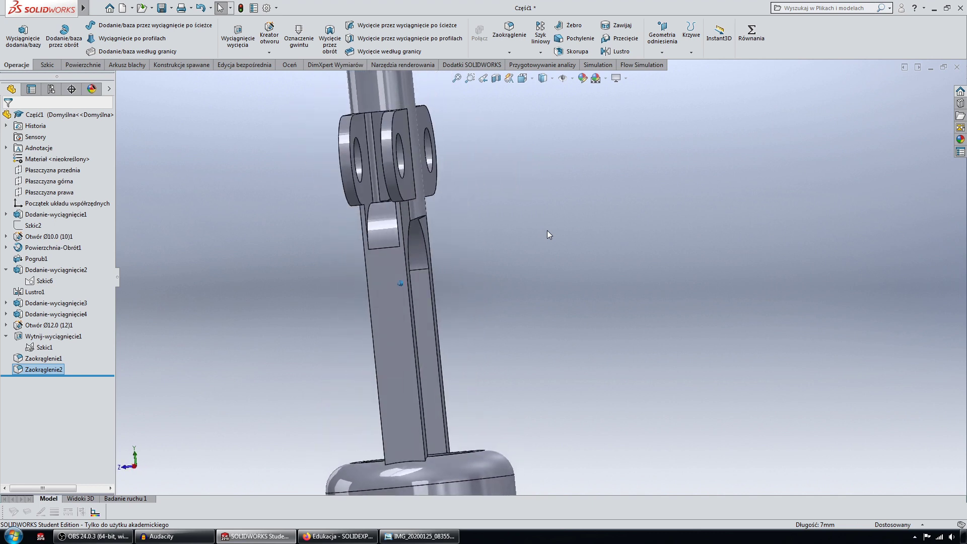
{"action": "key", "text": "Left"}
{"action": "key", "text": "Left"}
{"action": "key", "text": "Down"}
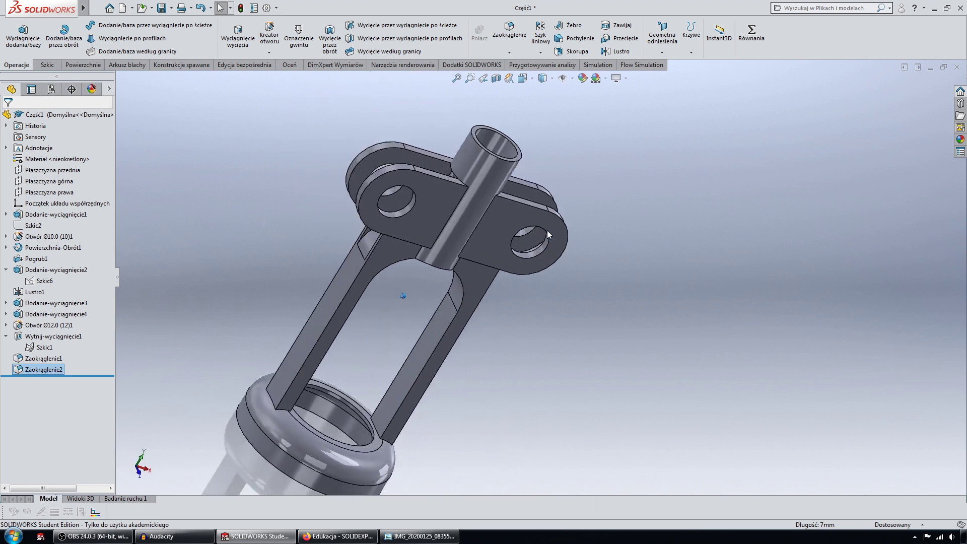
{"action": "key", "text": "Down"}
{"action": "key", "text": "Down"}
{"action": "key", "text": "Down"}
{"action": "key", "text": "Down"}
{"action": "key", "text": "Down"}
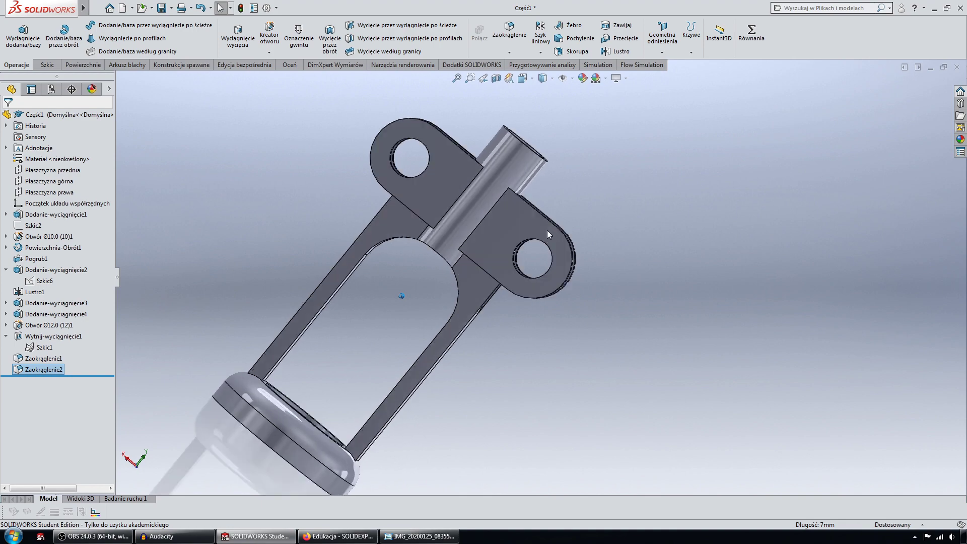
{"action": "key", "text": "Left"}
{"action": "key", "text": "Down"}
{"action": "key", "text": "Down"}
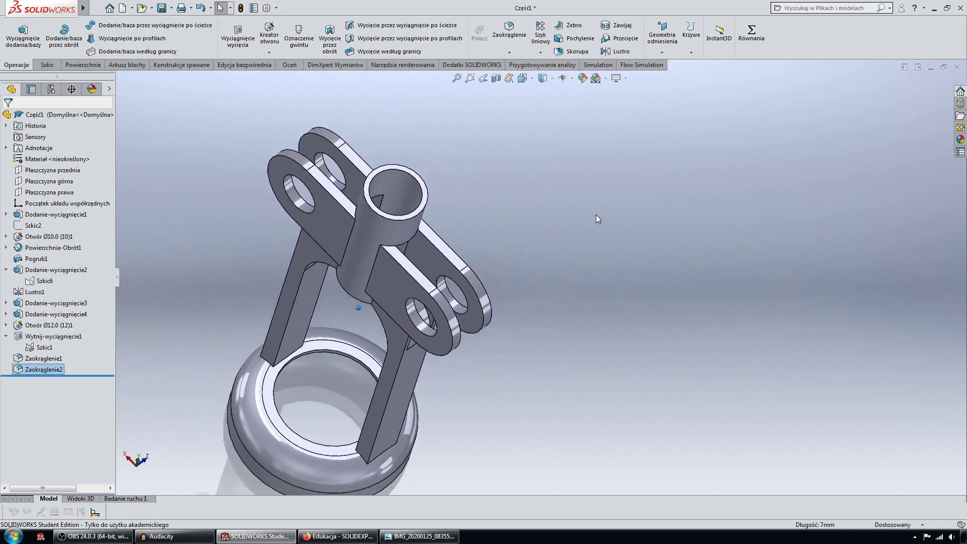
{"action": "key", "text": "Down"}
{"action": "key", "text": "Down"}
{"action": "key", "text": "Up"}
{"action": "key", "text": "Up"}
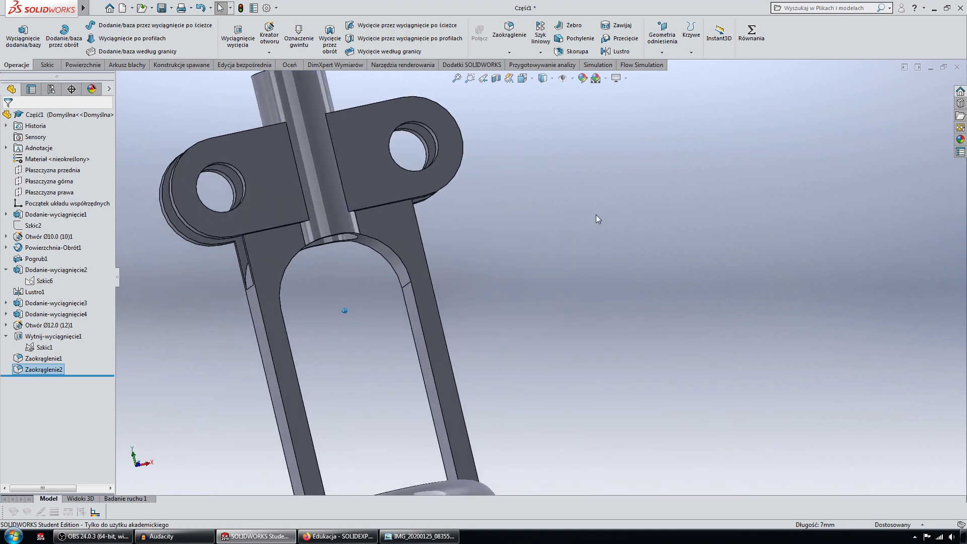
{"action": "key", "text": "Up"}
{"action": "key", "text": "Up"}
{"action": "key", "text": "Down"}
{"action": "key", "text": "Down"}
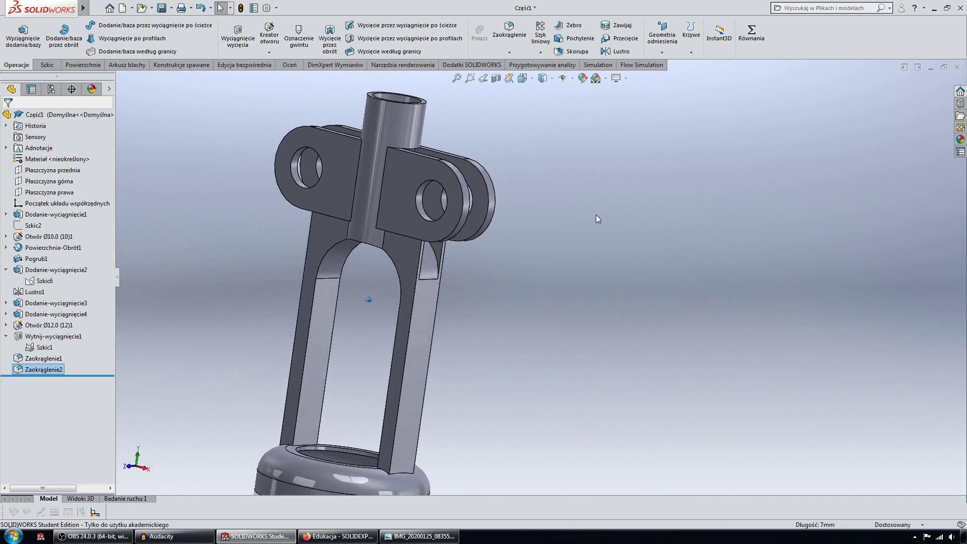
{"action": "key", "text": "Left"}
{"action": "key", "text": "Right"}
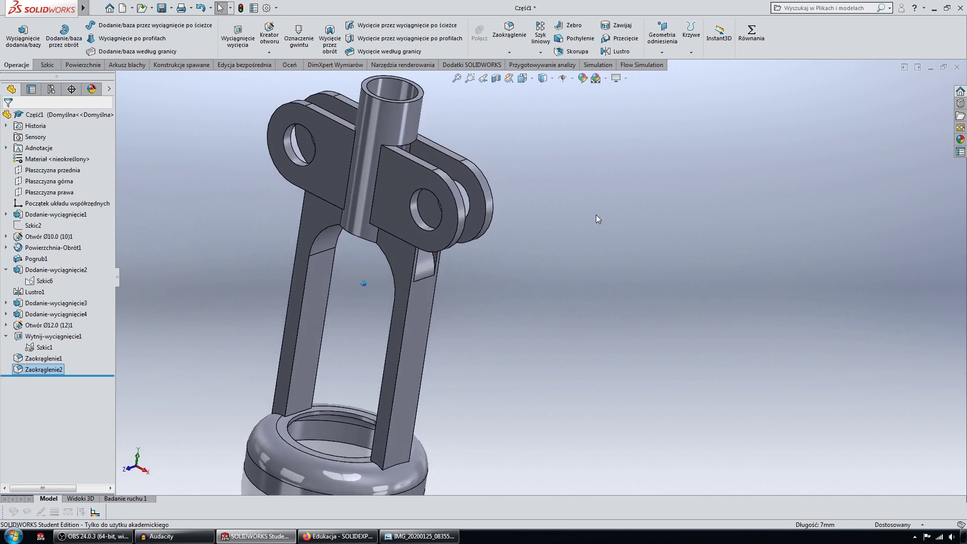
{"action": "key", "text": "Right"}
{"action": "key", "text": "Right"}
{"action": "key", "text": "Right"}
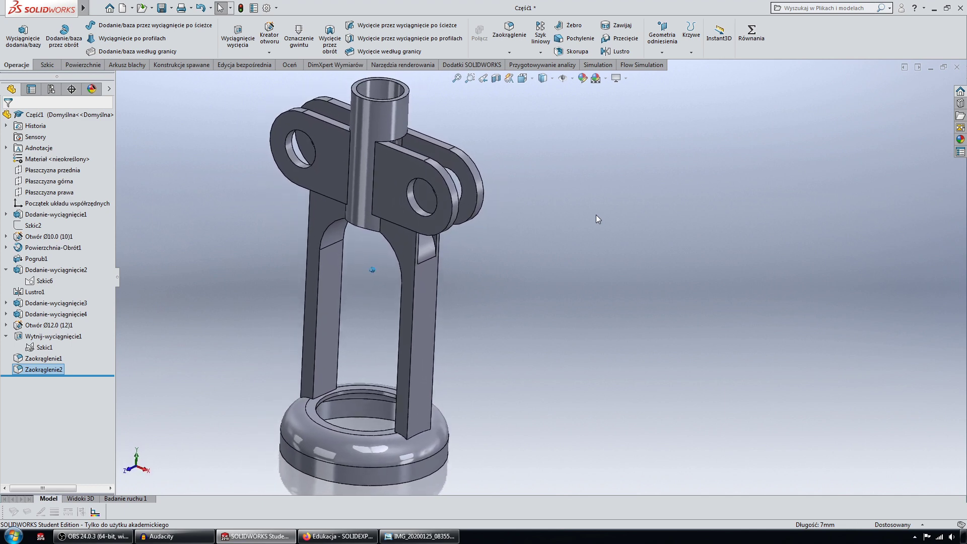
{"action": "key", "text": "Up"}
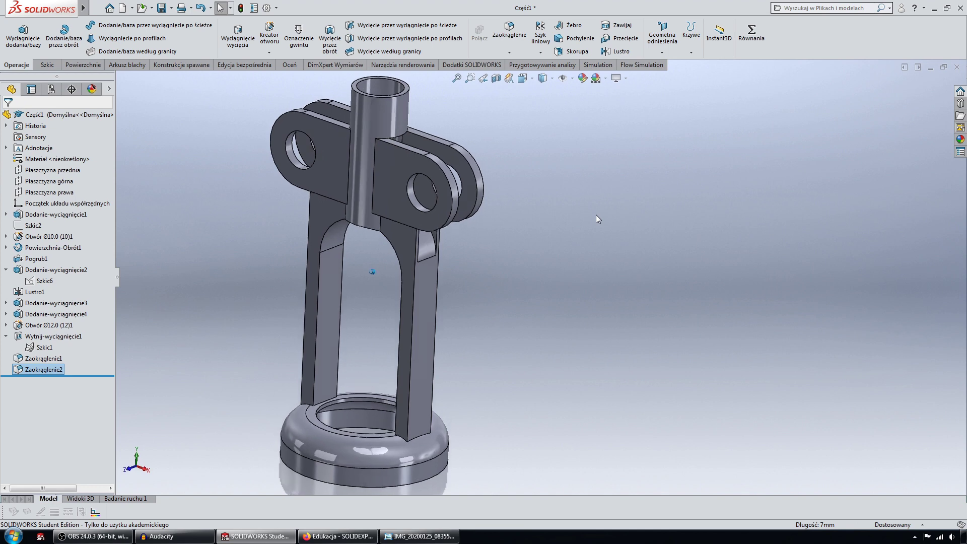
{"action": "key", "text": "Up"}
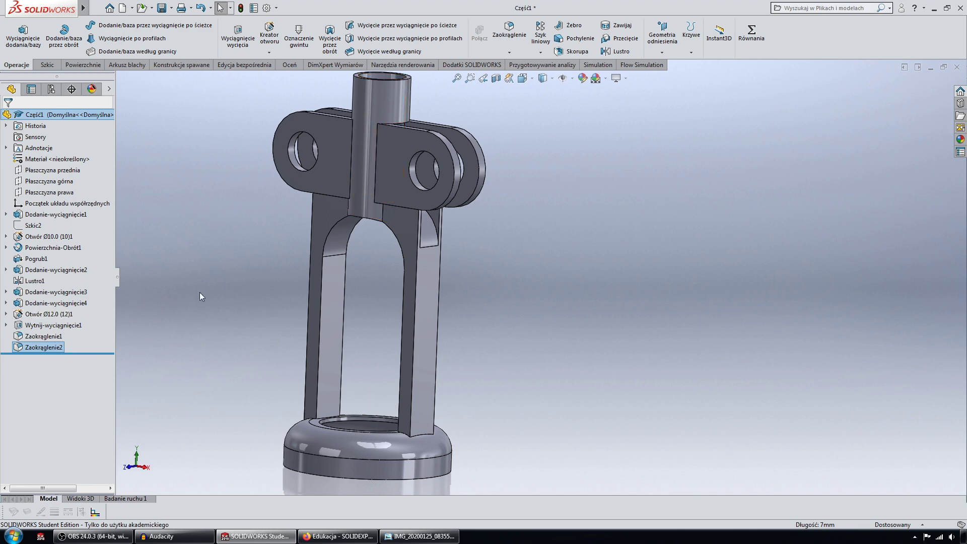
{"action": "key", "text": "Up"}
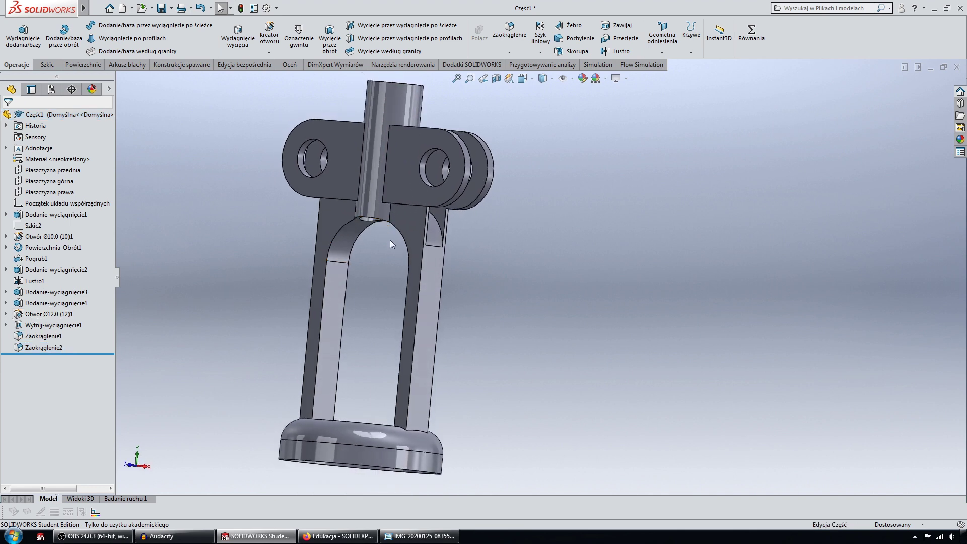
{"action": "middle_click_drag", "start_coordinate": [390, 240], "coordinate": [629, 269]}
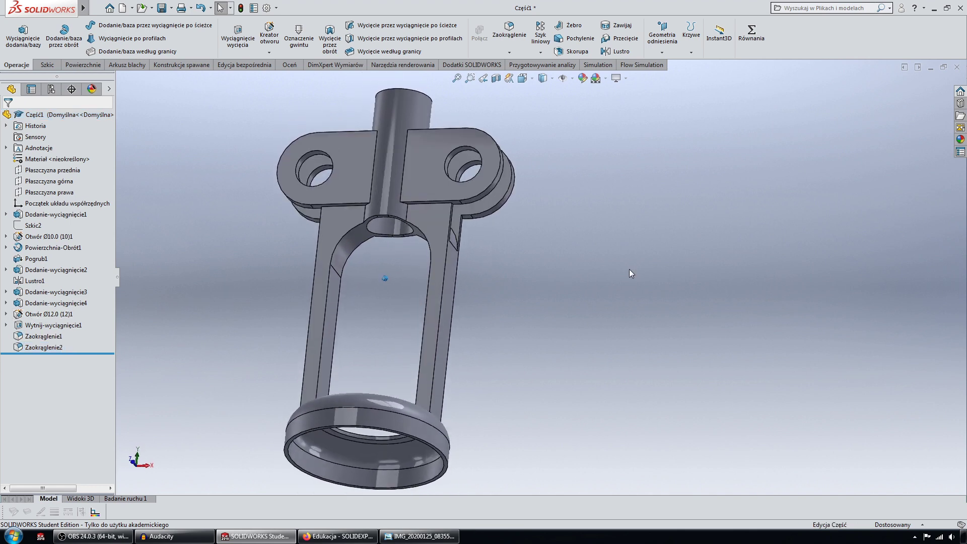
{"action": "key", "text": "Down"}
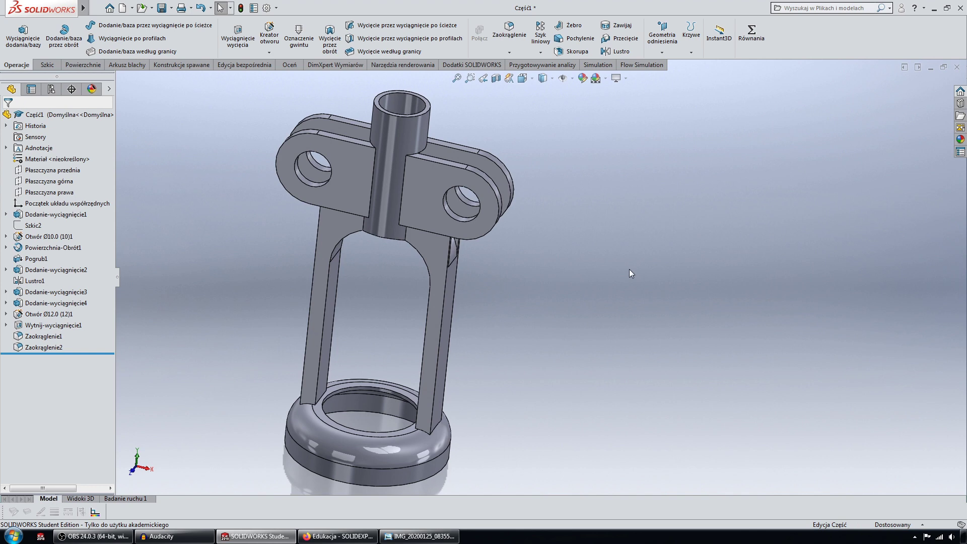
{"action": "key", "text": "Left"}
{"action": "key", "text": "Left"}
{"action": "key", "text": "Left"}
{"action": "key", "text": "Left"}
{"action": "key", "text": "Left"}
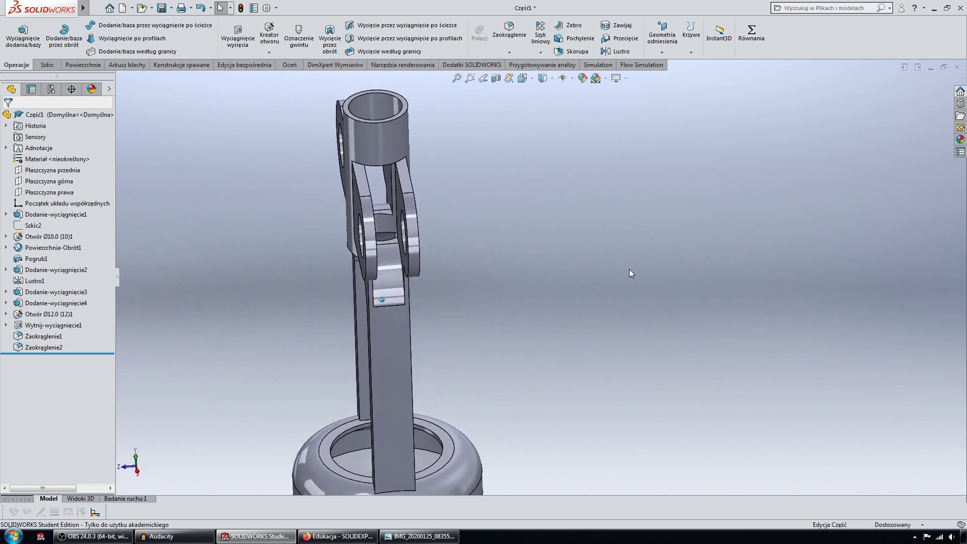
{"action": "key", "text": "Down"}
{"action": "key", "text": "Down"}
{"action": "key", "text": "Down"}
{"action": "key", "text": "Down"}
{"action": "key", "text": "Down"}
{"action": "key", "text": "Down"}
{"action": "key", "text": "Down"}
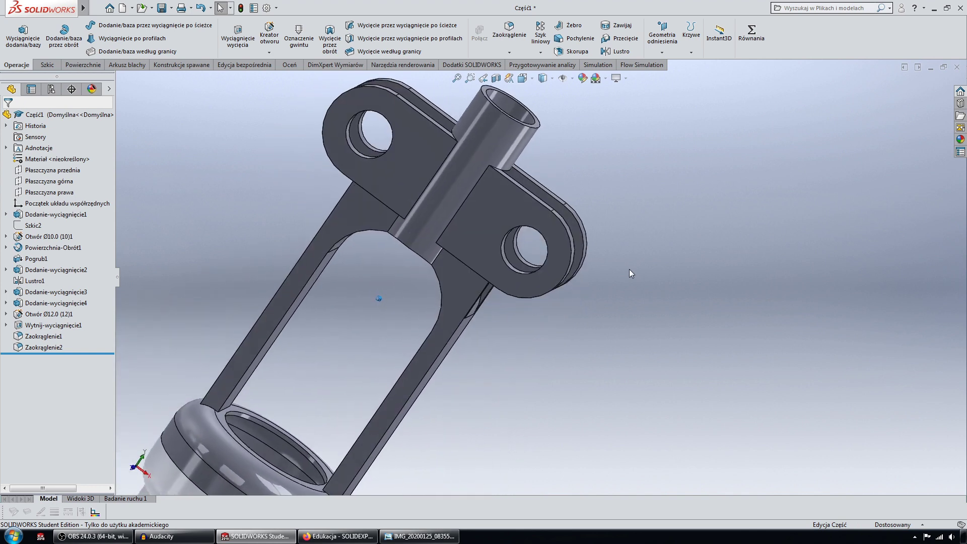
{"action": "key", "text": "Up"}
{"action": "key", "text": "Up"}
{"action": "key", "text": "Up"}
{"action": "key", "text": "Up"}
{"action": "key", "text": "Up"}
{"action": "key", "text": "Up"}
{"action": "key", "text": "Up"}
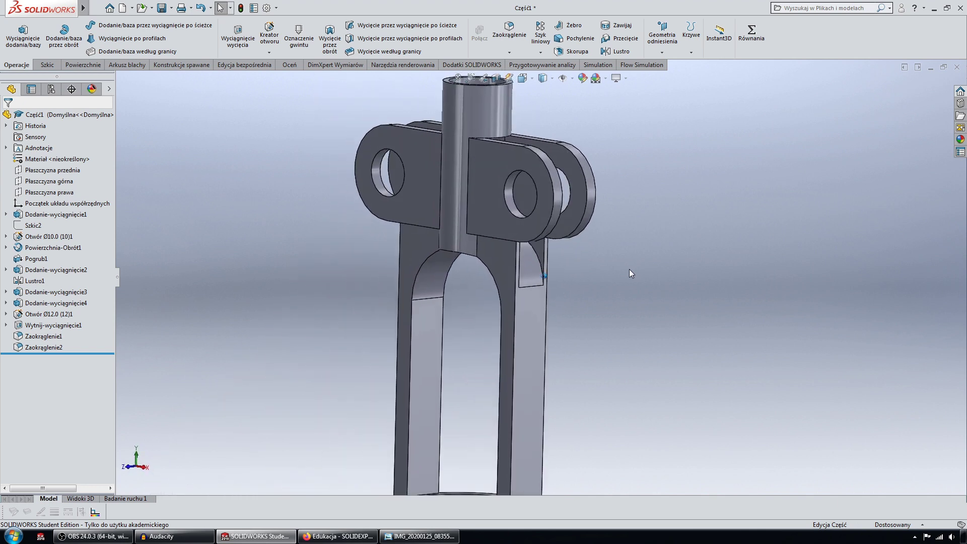
{"action": "key", "text": "Down"}
{"action": "key", "text": "Down"}
{"action": "key", "text": "Down"}
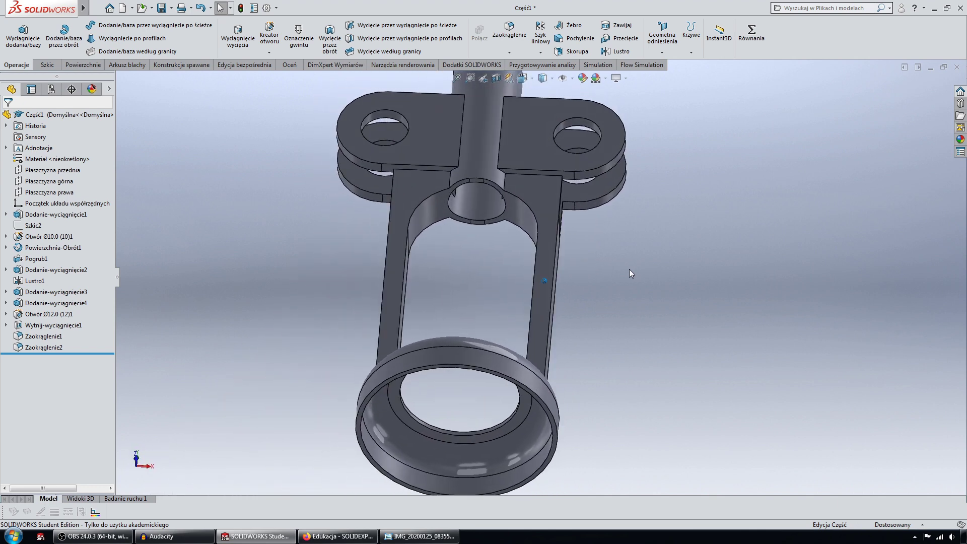
{"action": "key", "text": "Up"}
{"action": "key", "text": "Up"}
{"action": "key", "text": "Up"}
{"action": "key", "text": "Up"}
{"action": "key", "text": "Up"}
{"action": "key", "text": "Up"}
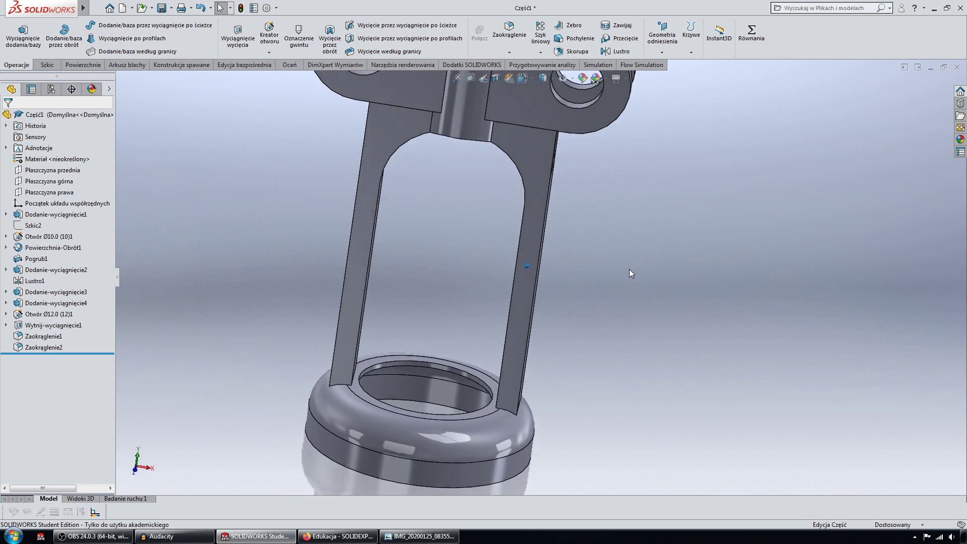
{"action": "key", "text": "Left"}
{"action": "key", "text": "Left"}
{"action": "key", "text": "Left"}
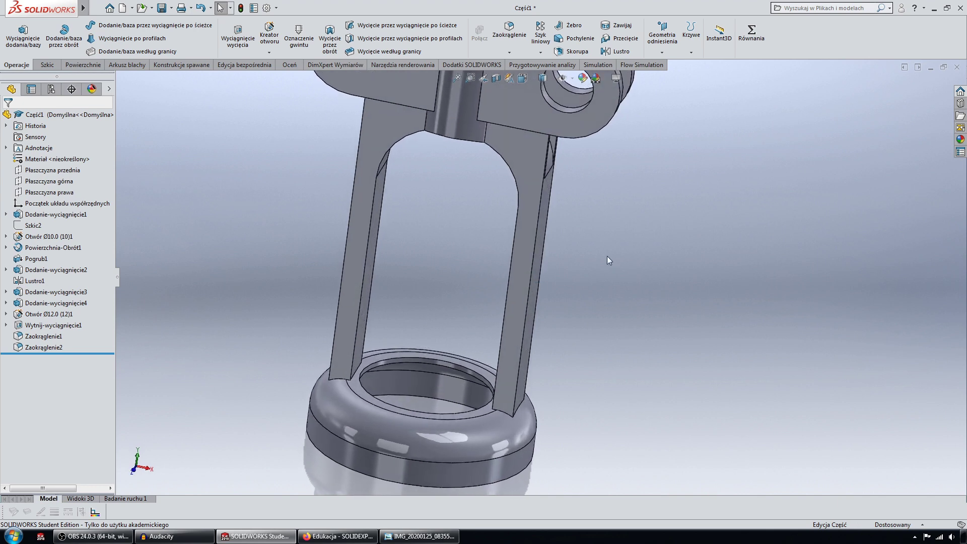
{"action": "key", "text": "Down"}
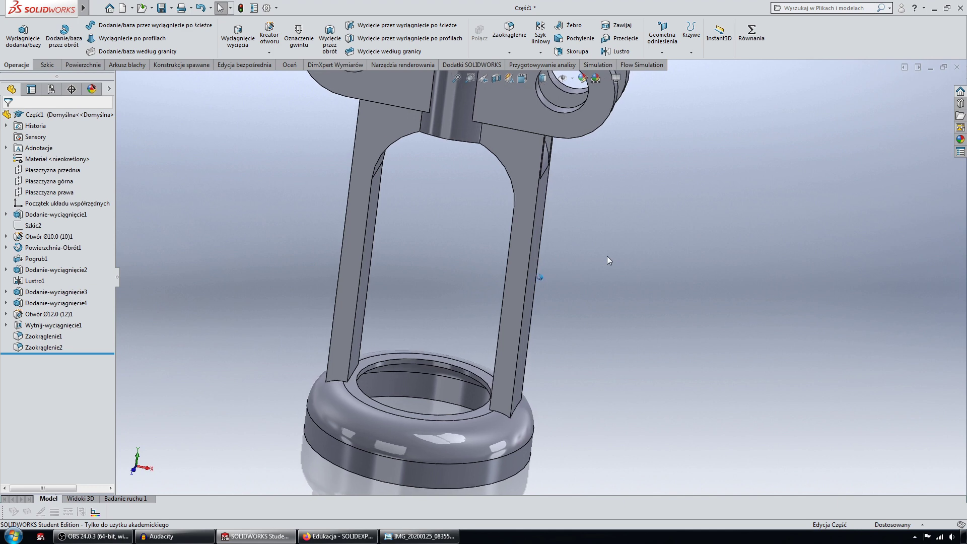
{"action": "key", "text": "Down"}
{"action": "key", "text": "Down"}
{"action": "key", "text": "Down"}
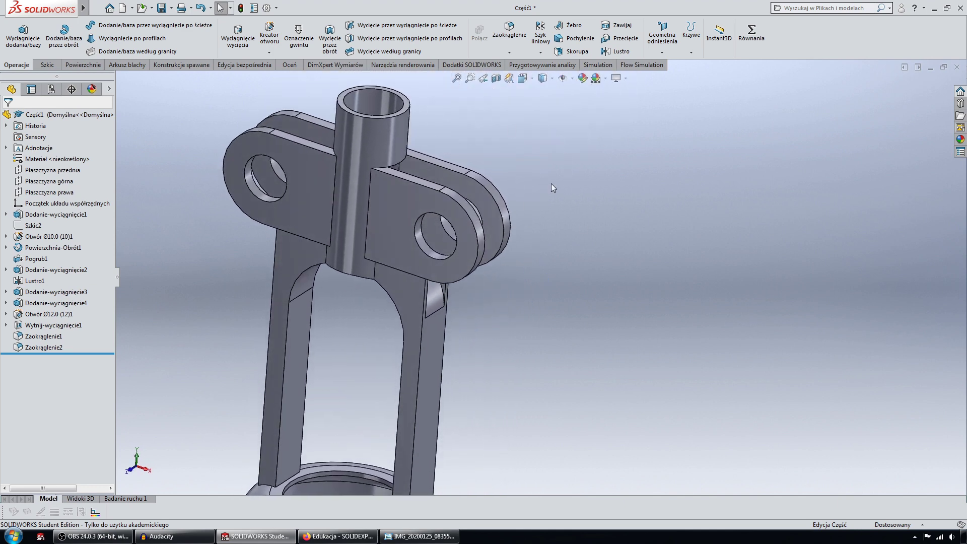
Step: Start a new fillet and turn the model to the front view of the legs
{"action": "key", "text": "Left"}
{"action": "key", "text": "Left"}
{"action": "key", "text": "Left"}
{"action": "key", "text": "Up"}
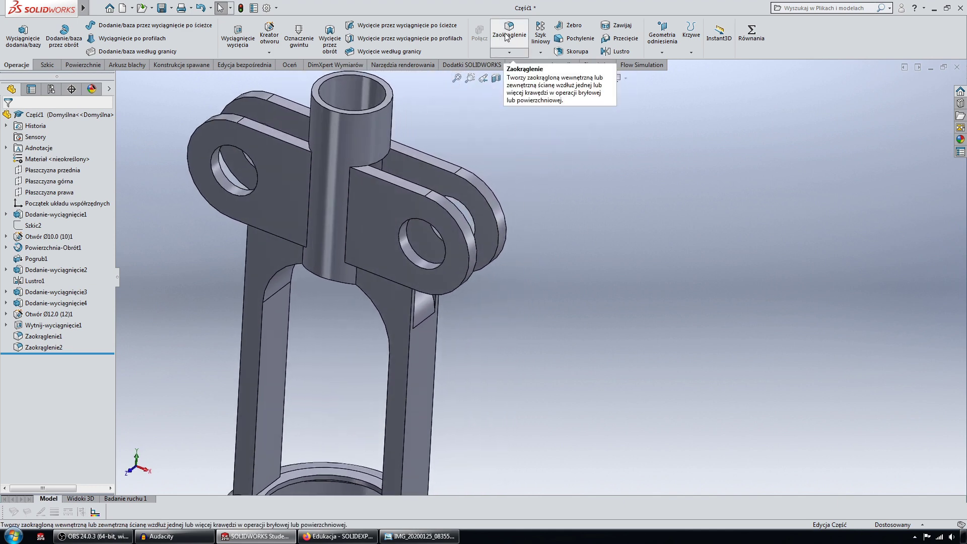
{"action": "left_click", "coordinate": [500, 36]}
{"action": "key", "text": "Up"}
{"action": "key", "text": "Up"}
{"action": "key", "text": "Up"}
{"action": "key", "text": "Up"}
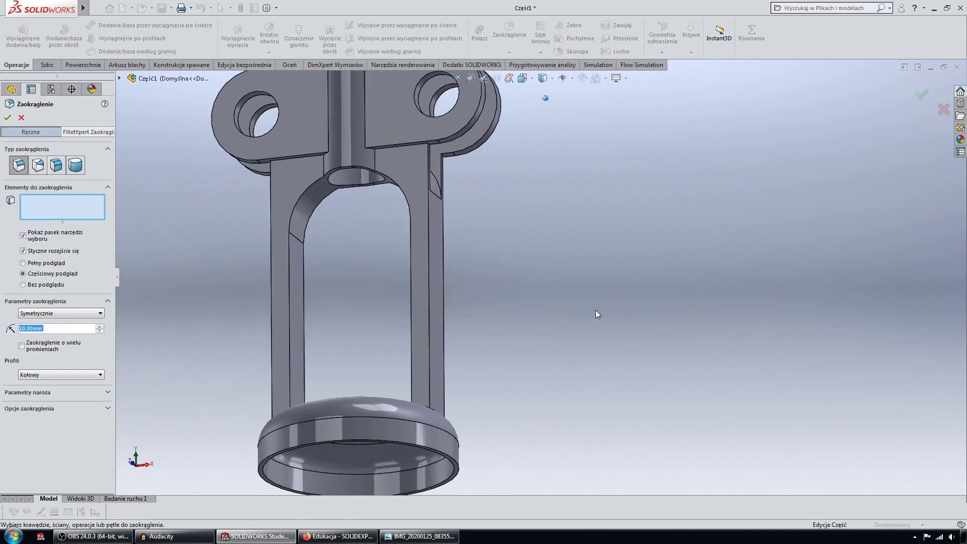
{"action": "key", "text": "Up"}
{"action": "key", "text": "Up"}
{"action": "key", "text": "Up"}
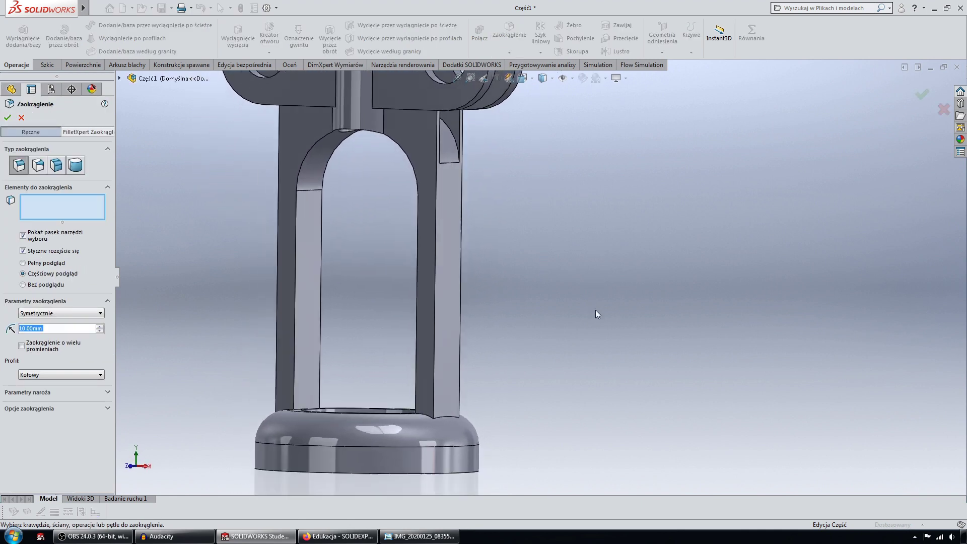
{"action": "key", "text": "Up"}
{"action": "key", "text": "Up"}
{"action": "key", "text": "Up"}
{"action": "key", "text": "Up"}
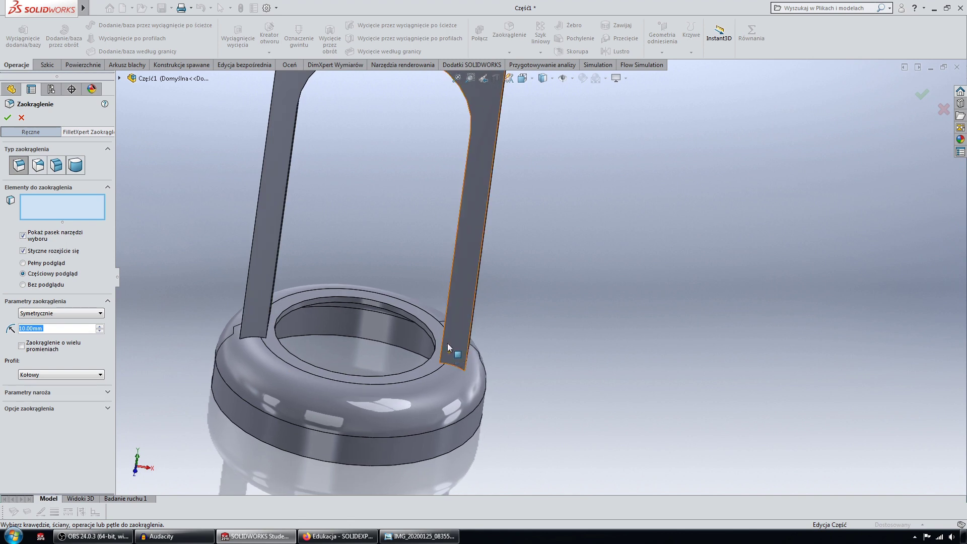
{"action": "key", "text": "ctrl+1"}
{"action": "scroll", "coordinate": [466, 282], "scroll_direction": "down", "scroll_amount": 3}
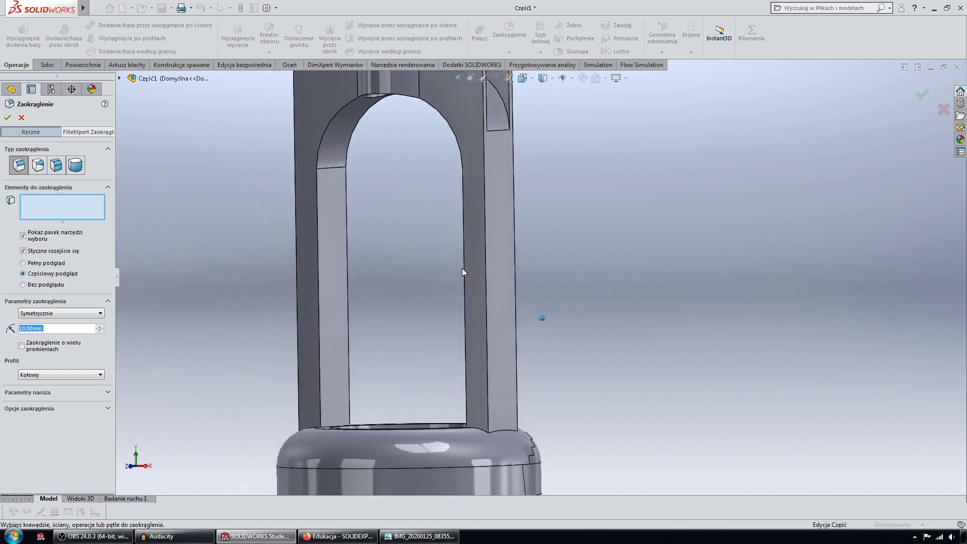
Step: Round four long edges of one leg with a 1 mm fillet
{"action": "left_click", "coordinate": [486, 276]}
{"action": "middle_click_drag", "start_coordinate": [496, 282], "coordinate": [550, 331]}
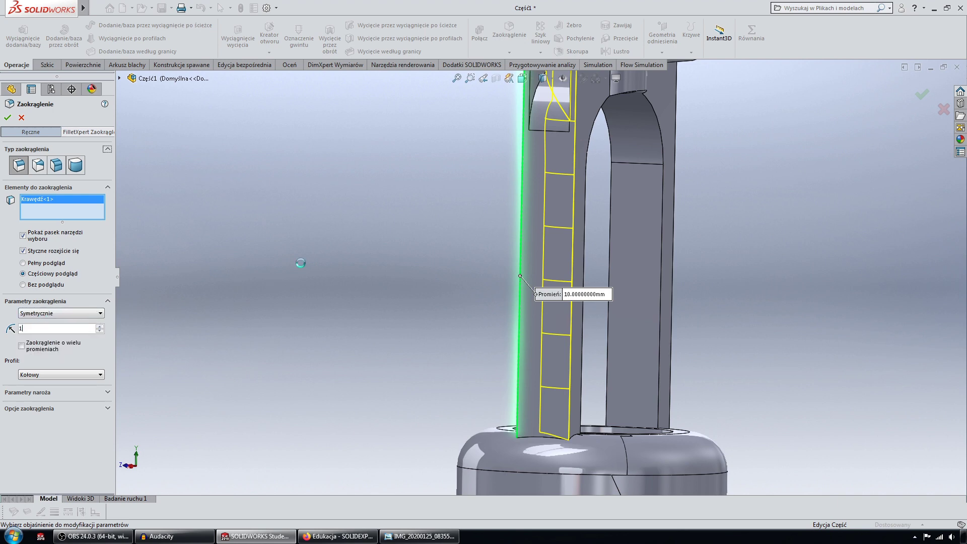
{"action": "mouse_move", "coordinate": [303, 268]}
{"action": "middle_mouse_down"}
{"action": "mouse_move", "coordinate": [569, 361]}
{"action": "mouse_move", "coordinate": [555, 373]}
{"action": "mouse_move", "coordinate": [560, 356]}
{"action": "mouse_move", "coordinate": [396, 342]}
{"action": "mouse_move", "coordinate": [7, 243]}
{"action": "middle_mouse_up"}
{"action": "left_click", "coordinate": [573, 354]}
{"action": "left_click", "coordinate": [551, 357]}
{"action": "scroll", "coordinate": [584, 365], "scroll_direction": "down", "scroll_amount": 3}
{"action": "left_click", "coordinate": [591, 364]}
{"action": "left_click", "coordinate": [7, 118]}
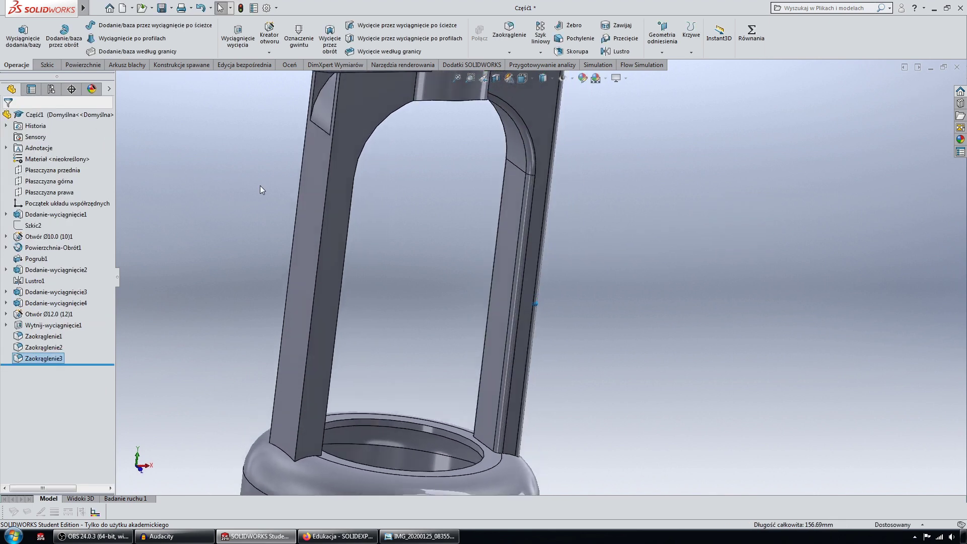
Step: Fillet the edge where the leg meets the base ring at 1 mm
{"action": "mouse_move", "coordinate": [260, 185]}
{"action": "middle_mouse_down"}
{"action": "mouse_move", "coordinate": [636, 251]}
{"action": "mouse_move", "coordinate": [654, 247]}
{"action": "mouse_move", "coordinate": [503, 168]}
{"action": "middle_mouse_up"}
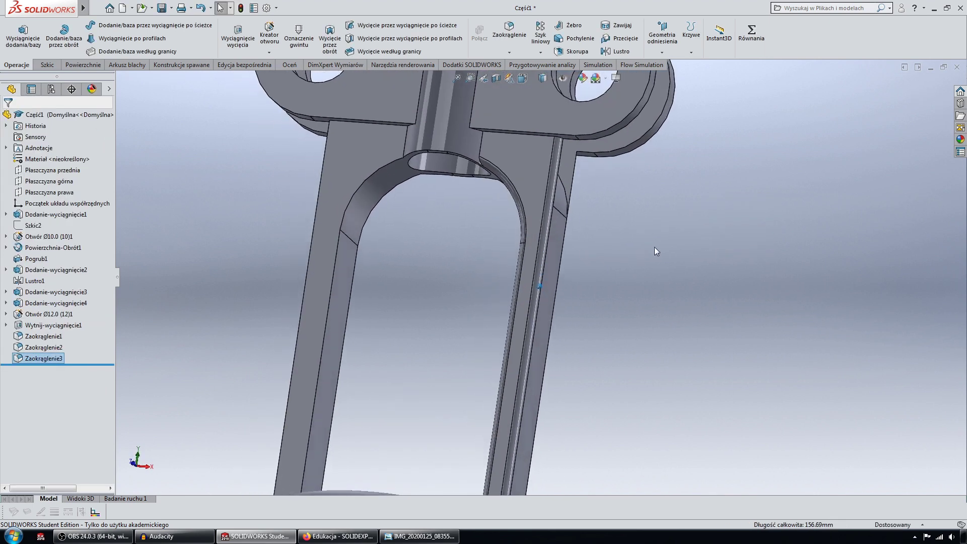
{"action": "mouse_move", "coordinate": [447, 144]}
{"action": "middle_mouse_down"}
{"action": "mouse_move", "coordinate": [477, 53]}
{"action": "mouse_move", "coordinate": [554, 243]}
{"action": "mouse_move", "coordinate": [546, 210]}
{"action": "mouse_move", "coordinate": [502, 418]}
{"action": "middle_mouse_up"}
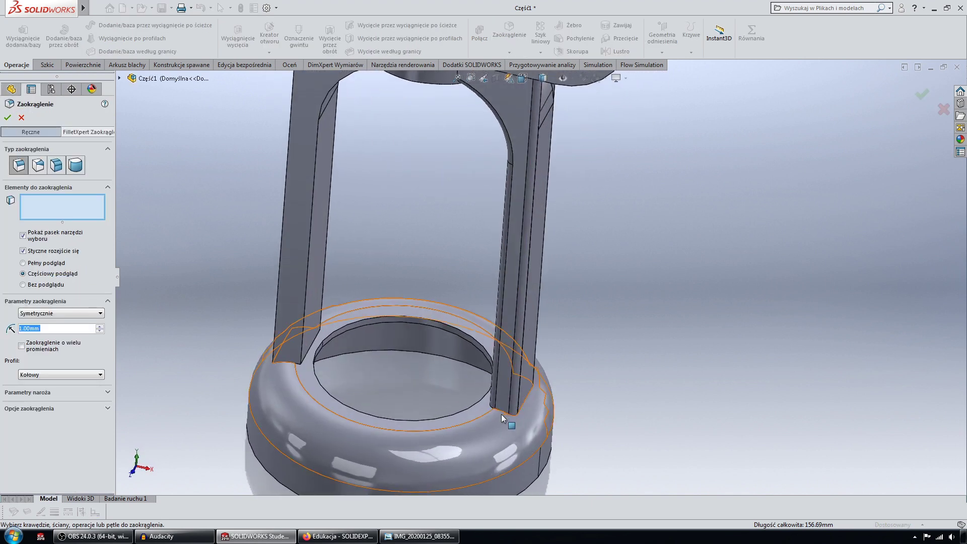
{"action": "left_click", "coordinate": [504, 410]}
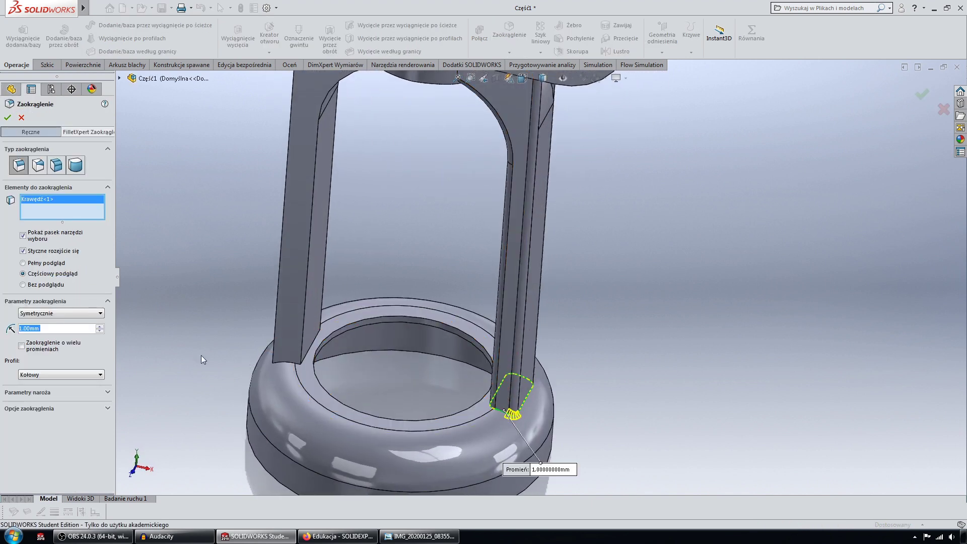
{"action": "left_click", "coordinate": [7, 118]}
Step: Orbit and zoom around the model to inspect the new fillet and the base ring
{"action": "mouse_move", "coordinate": [255, 192]}
{"action": "middle_mouse_down"}
{"action": "mouse_move", "coordinate": [535, 273]}
{"action": "mouse_move", "coordinate": [424, 381]}
{"action": "mouse_move", "coordinate": [526, 108]}
{"action": "mouse_move", "coordinate": [551, 81]}
{"action": "mouse_move", "coordinate": [645, 258]}
{"action": "mouse_move", "coordinate": [715, 295]}
{"action": "mouse_move", "coordinate": [884, 327]}
{"action": "middle_mouse_up"}
{"action": "scroll", "coordinate": [644, 258], "scroll_direction": "down", "scroll_amount": 3}
{"action": "scroll", "coordinate": [645, 259], "scroll_direction": "down", "scroll_amount": 3}
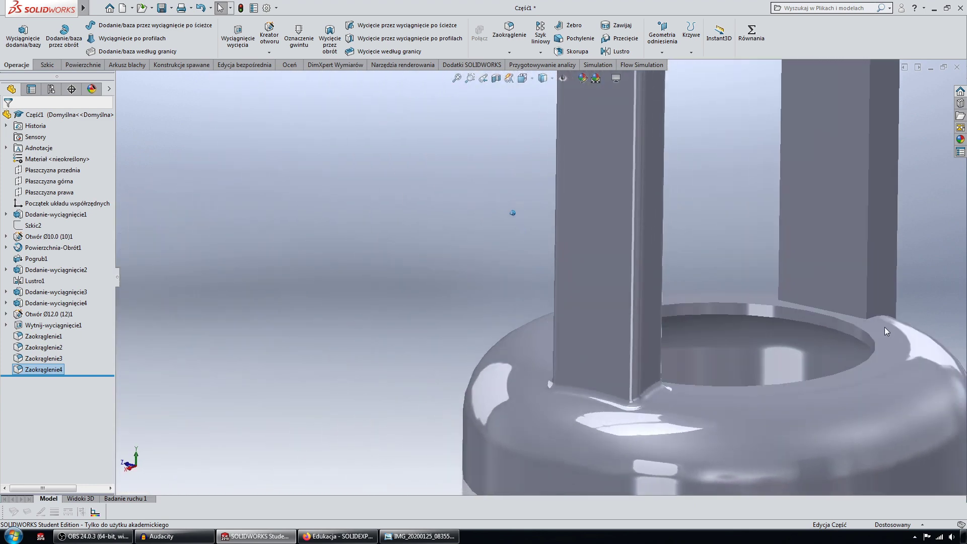
{"action": "scroll", "coordinate": [884, 327], "scroll_direction": "down", "scroll_amount": 3}
{"action": "scroll", "coordinate": [884, 327], "scroll_direction": "up", "scroll_amount": 3}
{"action": "scroll", "coordinate": [697, 231], "scroll_direction": "down", "scroll_amount": 2}
{"action": "scroll", "coordinate": [698, 231], "scroll_direction": "down", "scroll_amount": 2}
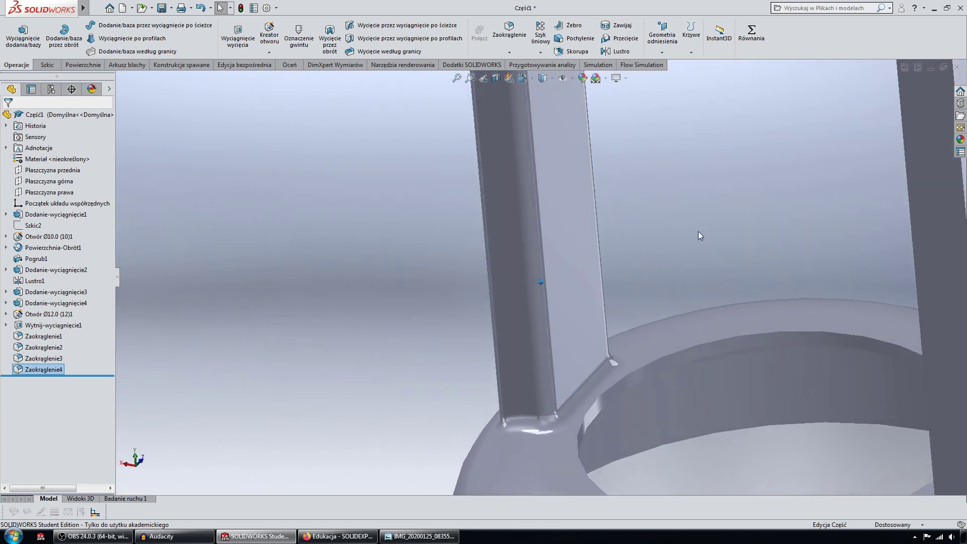
{"action": "scroll", "coordinate": [698, 231], "scroll_direction": "down", "scroll_amount": 3}
{"action": "scroll", "coordinate": [698, 231], "scroll_direction": "up", "scroll_amount": 2}
{"action": "scroll", "coordinate": [698, 231], "scroll_direction": "down", "scroll_amount": 2}
{"action": "scroll", "coordinate": [697, 231], "scroll_direction": "down", "scroll_amount": 2}
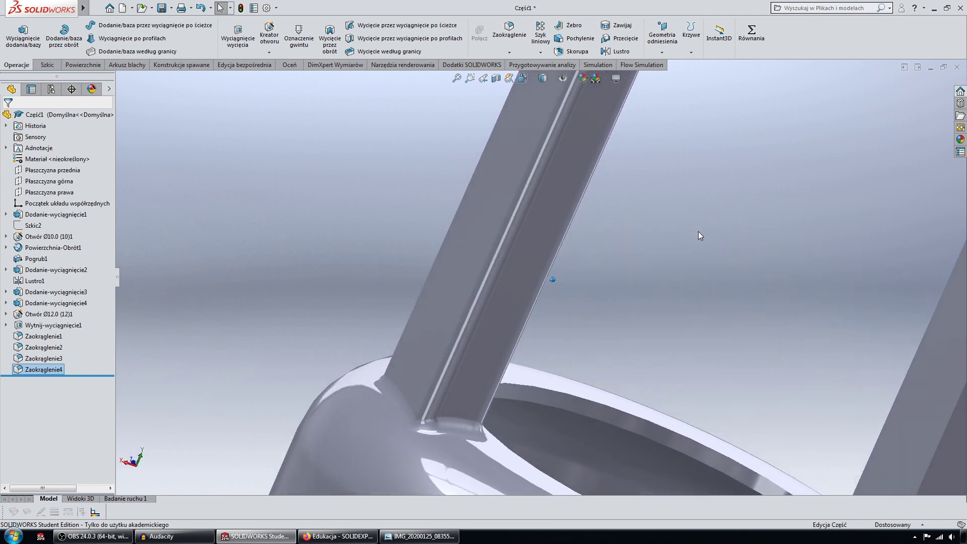
{"action": "scroll", "coordinate": [698, 231], "scroll_direction": "down", "scroll_amount": 2}
{"action": "scroll", "coordinate": [698, 231], "scroll_direction": "up", "scroll_amount": 1}
{"action": "scroll", "coordinate": [697, 231], "scroll_direction": "up", "scroll_amount": 2}
{"action": "scroll", "coordinate": [698, 231], "scroll_direction": "up", "scroll_amount": 2}
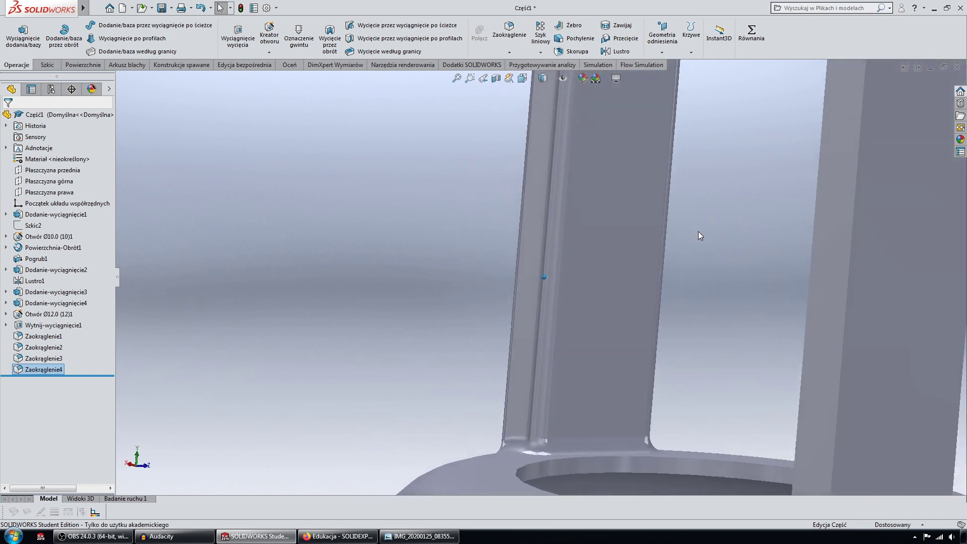
{"action": "scroll", "coordinate": [698, 231], "scroll_direction": "up", "scroll_amount": 2}
{"action": "mouse_move", "coordinate": [698, 231]}
{"action": "middle_mouse_down"}
{"action": "mouse_move", "coordinate": [613, 180]}
{"action": "mouse_move", "coordinate": [596, 156]}
{"action": "mouse_move", "coordinate": [608, 136]}
{"action": "middle_mouse_up"}
{"action": "scroll", "coordinate": [607, 136], "scroll_direction": "up", "scroll_amount": 2}
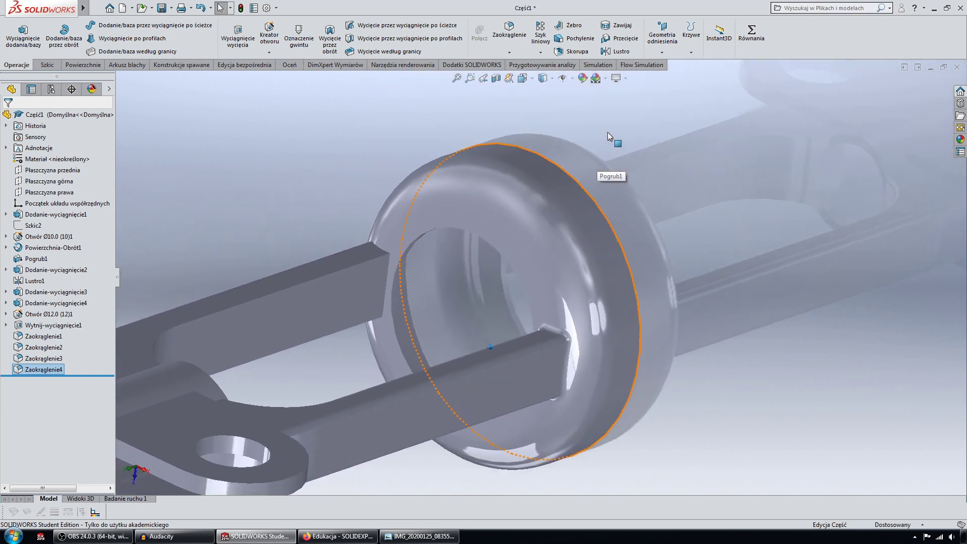
Step: Assign the DIN aluminium alloy 3.0205 (EN-AW 1200) as the part material
{"action": "right_click", "coordinate": [45, 161]}
{"action": "left_click", "coordinate": [101, 163]}
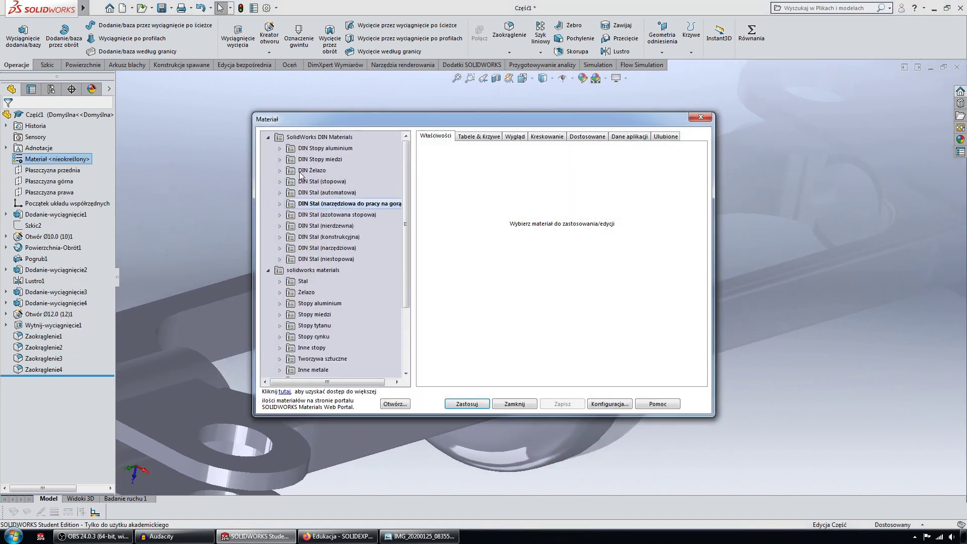
{"action": "left_click", "coordinate": [281, 147]}
{"action": "left_click", "coordinate": [335, 150]}
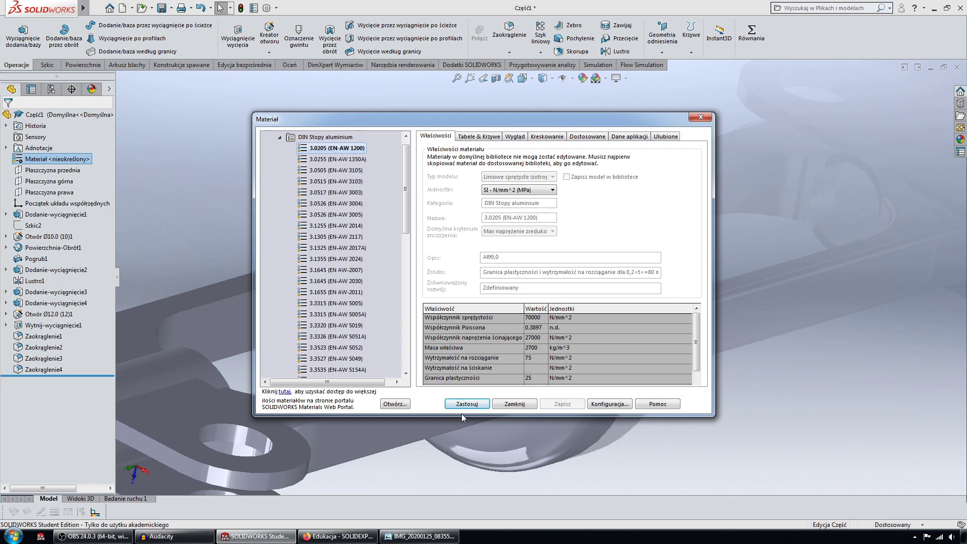
{"action": "left_click", "coordinate": [502, 407]}
{"action": "mouse_move", "coordinate": [582, 416]}
{"action": "middle_mouse_down"}
{"action": "mouse_move", "coordinate": [746, 379]}
{"action": "mouse_move", "coordinate": [774, 318]}
{"action": "mouse_move", "coordinate": [705, 243]}
{"action": "mouse_move", "coordinate": [624, 175]}
{"action": "mouse_move", "coordinate": [554, 82]}
{"action": "middle_mouse_up"}
Step: Show the bracket shaded with edges and rotate it to an upright front view
{"action": "left_click", "coordinate": [543, 94]}
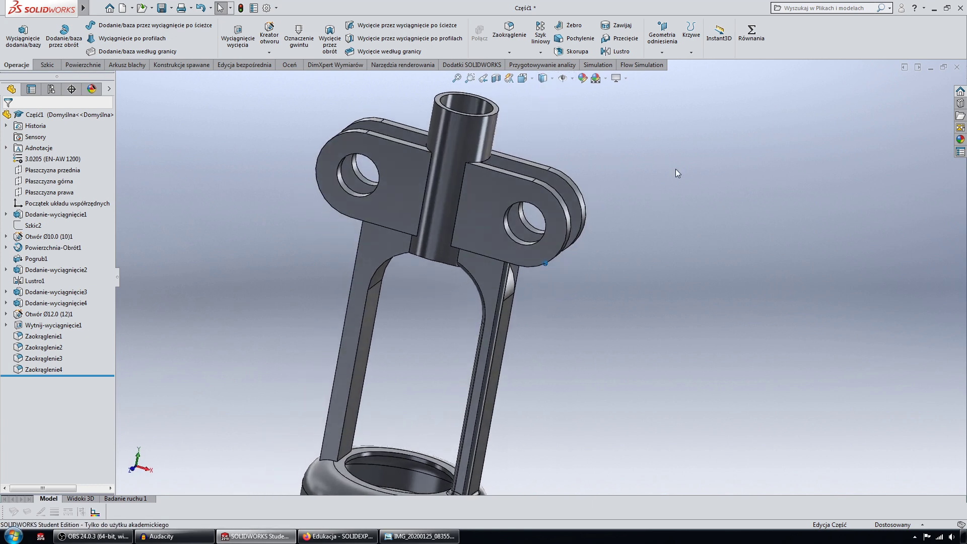
{"action": "middle_click_drag", "start_coordinate": [676, 168], "coordinate": [678, 172]}
{"action": "key", "text": "Left"}
{"action": "key", "text": "Left"}
{"action": "key", "text": "Left"}
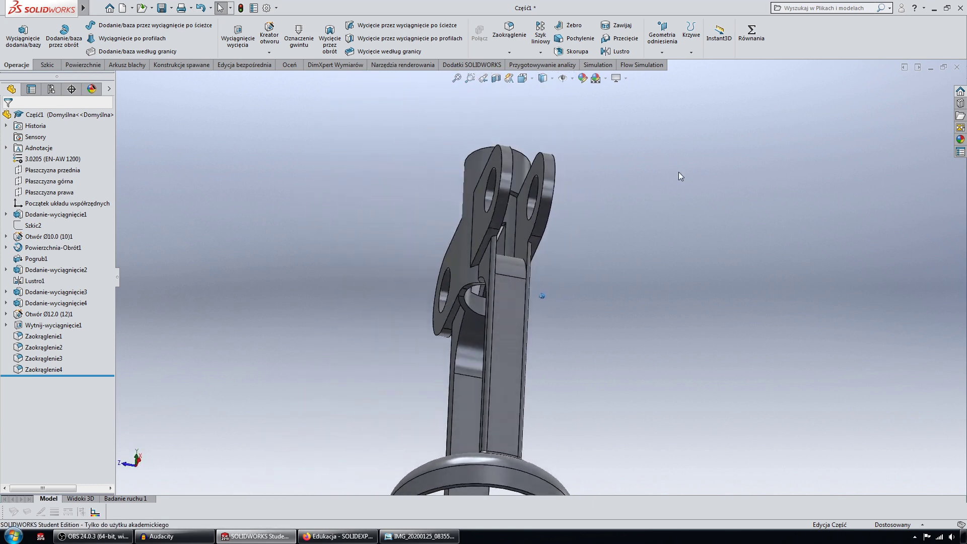
{"action": "key", "text": "Left"}
{"action": "key", "text": "Left"}
{"action": "key", "text": "Left"}
{"action": "key", "text": "Left"}
{"action": "key", "text": "Left"}
{"action": "key", "text": "Left"}
{"action": "key", "text": "Left"}
{"action": "key", "text": "Left"}
{"action": "key", "text": "Left"}
{"action": "key", "text": "Down"}
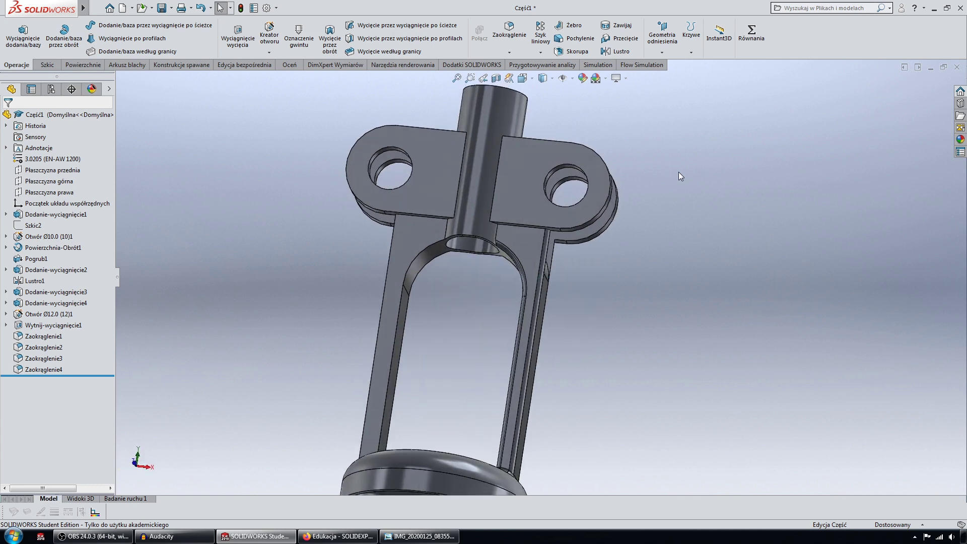
{"action": "key", "text": "Down"}
{"action": "key", "text": "Down"}
{"action": "key", "text": "Down"}
{"action": "key", "text": "Up"}
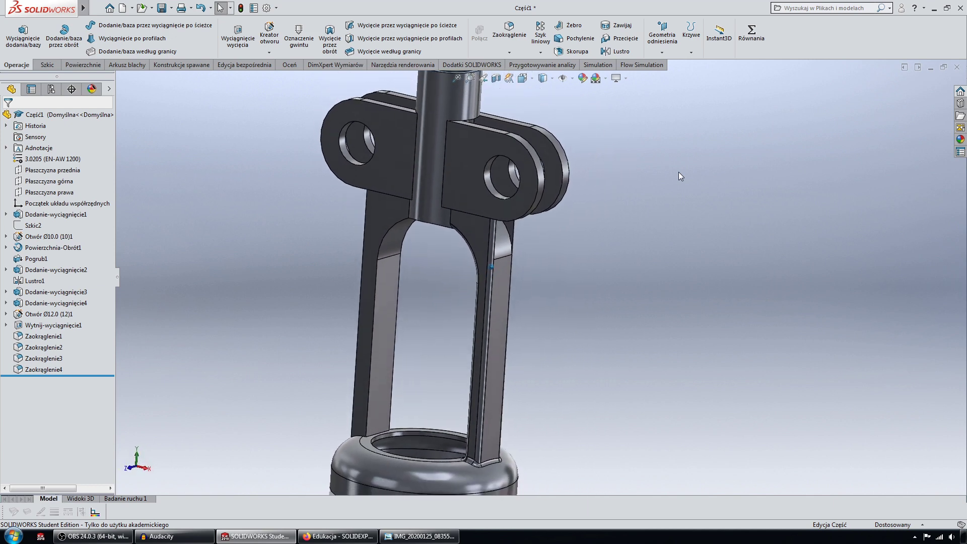
{"action": "key", "text": "Up"}
{"action": "key", "text": "Up"}
{"action": "key", "text": "Up"}
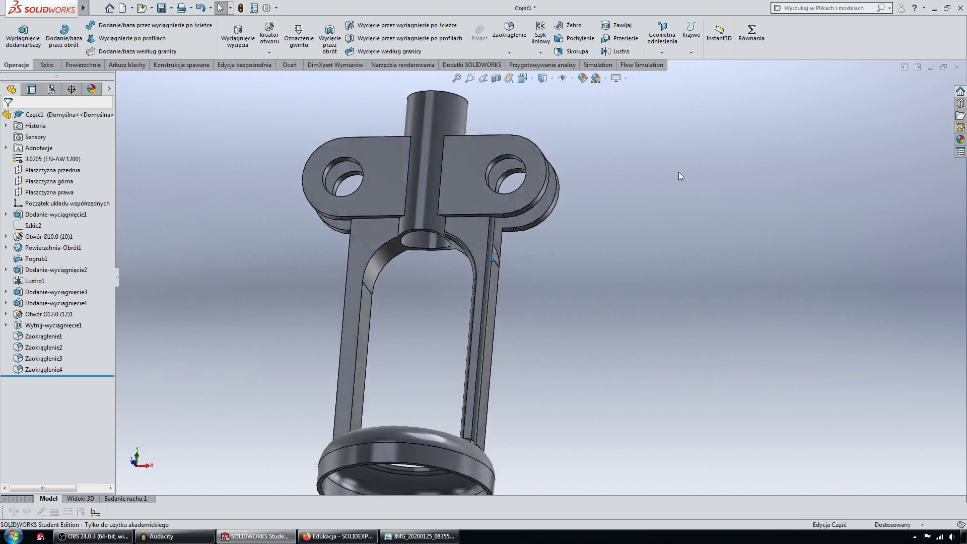
Step: Rotate the bracket through side views to isometric, then show the SOLIDEXPERT Edukacja page in Firefox
{"action": "key", "text": "Left"}
{"action": "key", "text": "Left"}
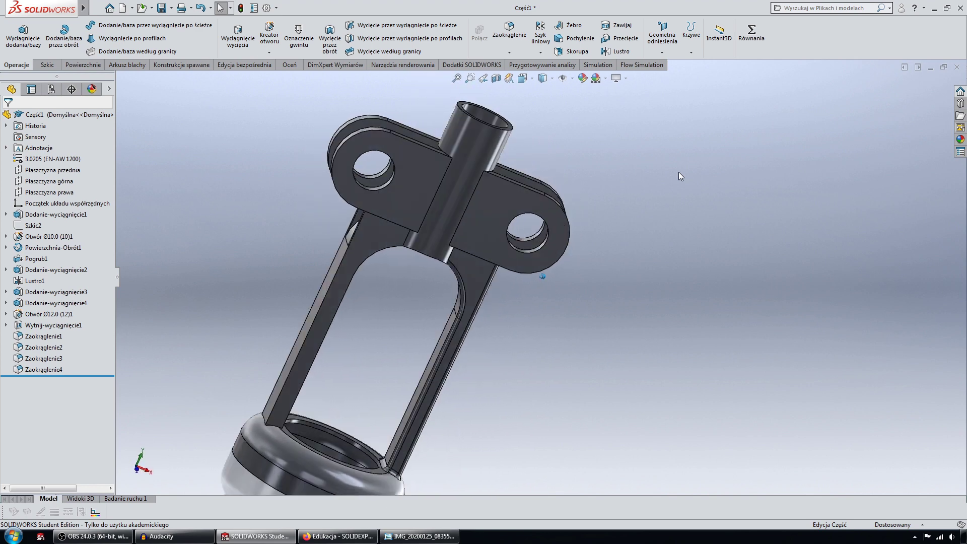
{"action": "key", "text": "Left"}
{"action": "key", "text": "Left"}
{"action": "key", "text": "Left"}
{"action": "key", "text": "Left"}
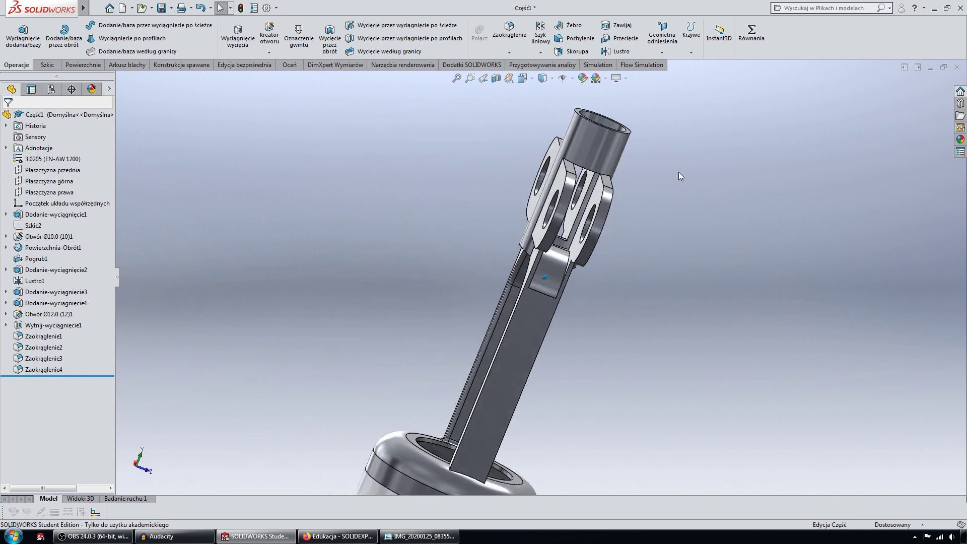
{"action": "key", "text": "Left"}
{"action": "key", "text": "Left"}
{"action": "key", "text": "Left"}
{"action": "key", "text": "Left"}
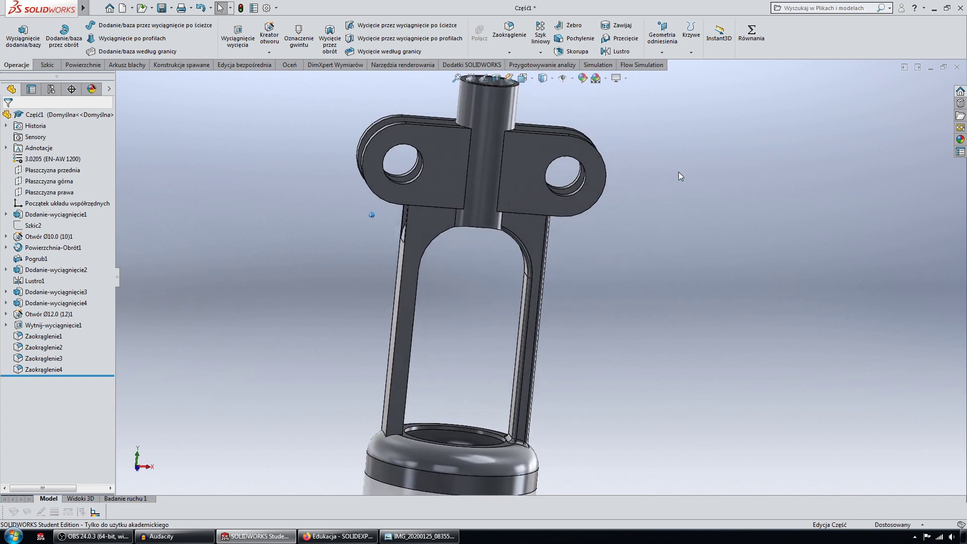
{"action": "key", "text": "Left"}
{"action": "key", "text": "Left"}
{"action": "key", "text": "Left"}
{"action": "key", "text": "Left"}
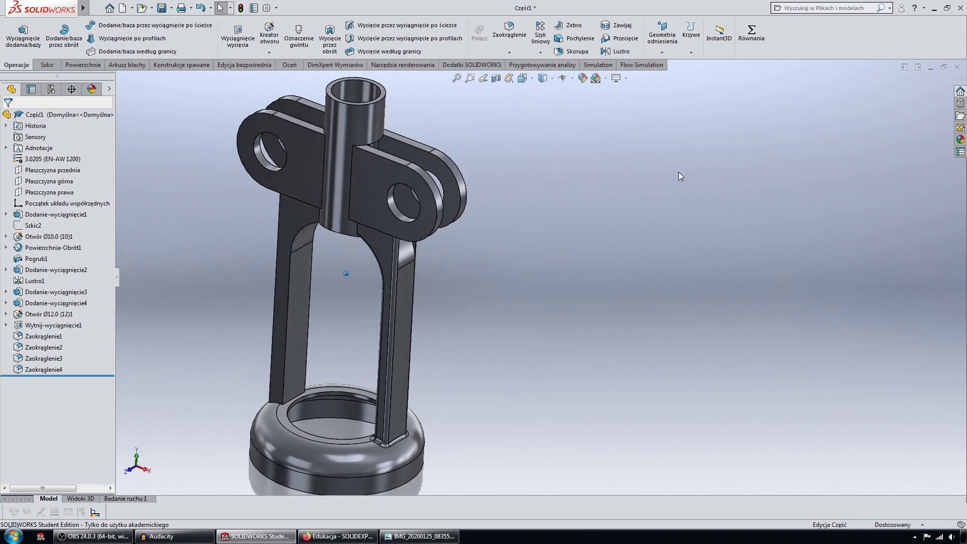
{"action": "key", "text": "Left"}
{"action": "key", "text": "Left"}
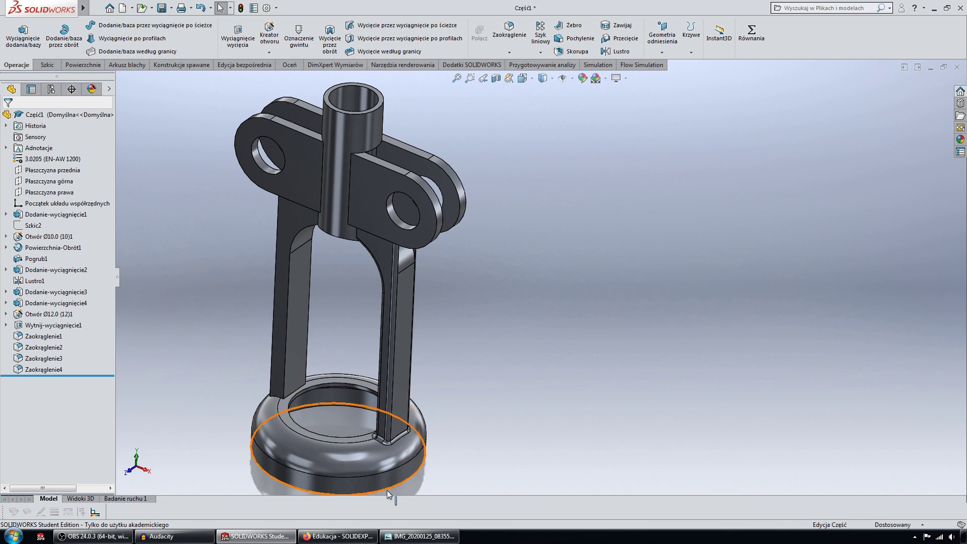
{"action": "left_click", "coordinate": [337, 536]}
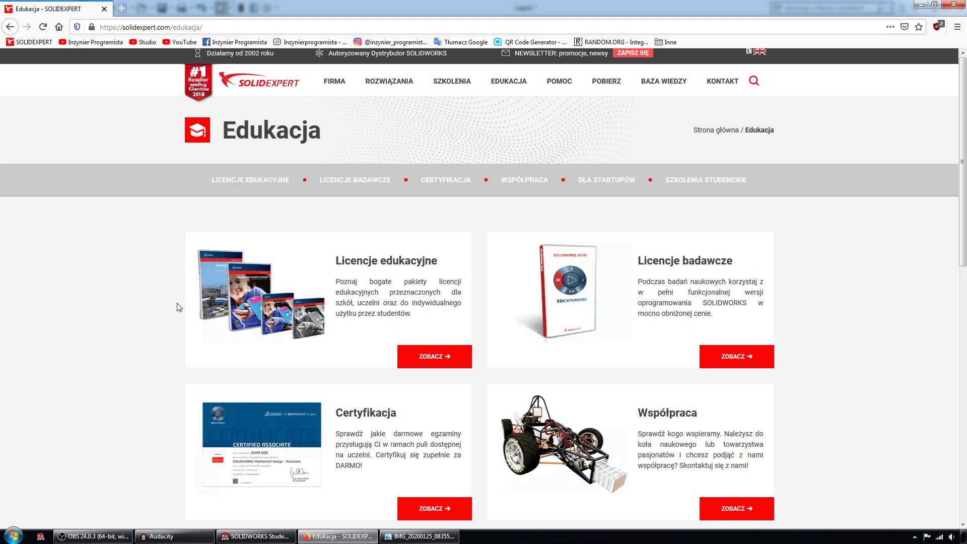
{"action": "scroll", "coordinate": [247, 365], "scroll_direction": "down", "scroll_amount": 2}
{"action": "scroll", "coordinate": [253, 362], "scroll_direction": "up", "scroll_amount": 2}
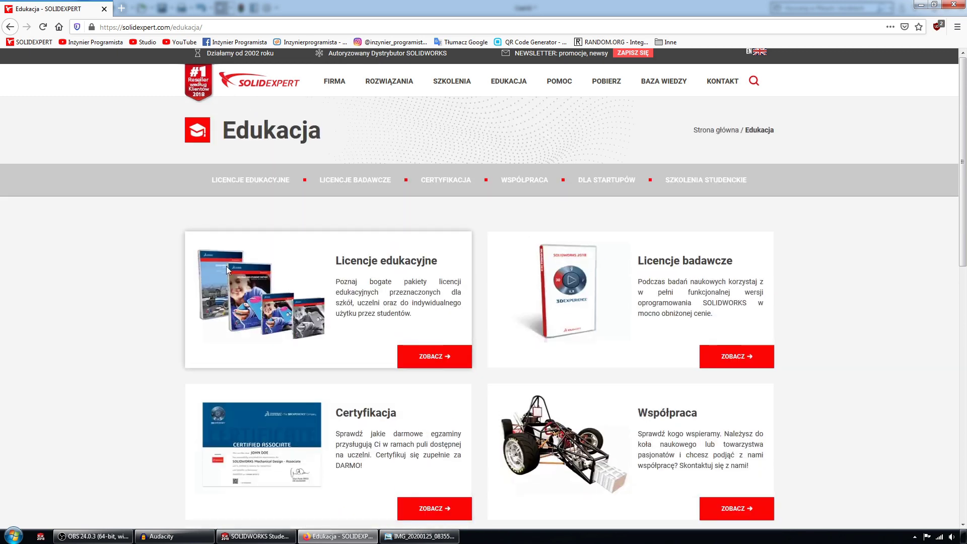
{"action": "scroll", "coordinate": [238, 258], "scroll_direction": "down", "scroll_amount": 5}
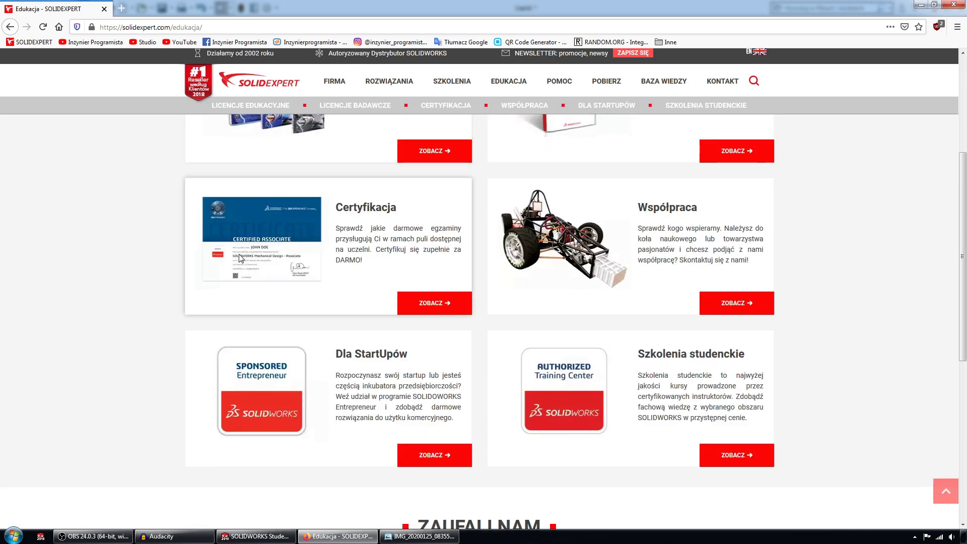
{"action": "scroll", "coordinate": [239, 257], "scroll_direction": "down", "scroll_amount": 3}
{"action": "scroll", "coordinate": [239, 254], "scroll_direction": "up", "scroll_amount": 1}
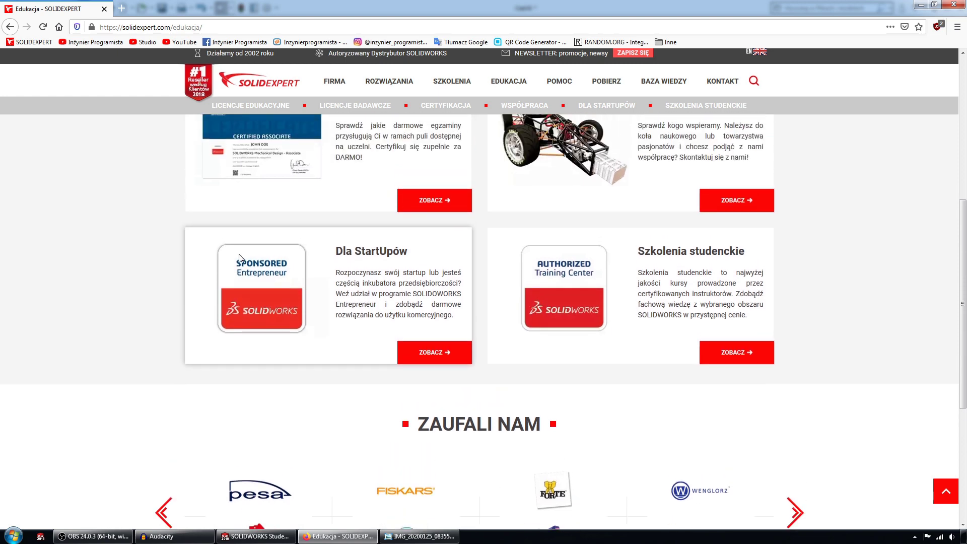
{"action": "scroll", "coordinate": [238, 253], "scroll_direction": "up", "scroll_amount": 3}
{"action": "scroll", "coordinate": [239, 254], "scroll_direction": "up", "scroll_amount": 2}
{"action": "scroll", "coordinate": [239, 253], "scroll_direction": "up", "scroll_amount": 2}
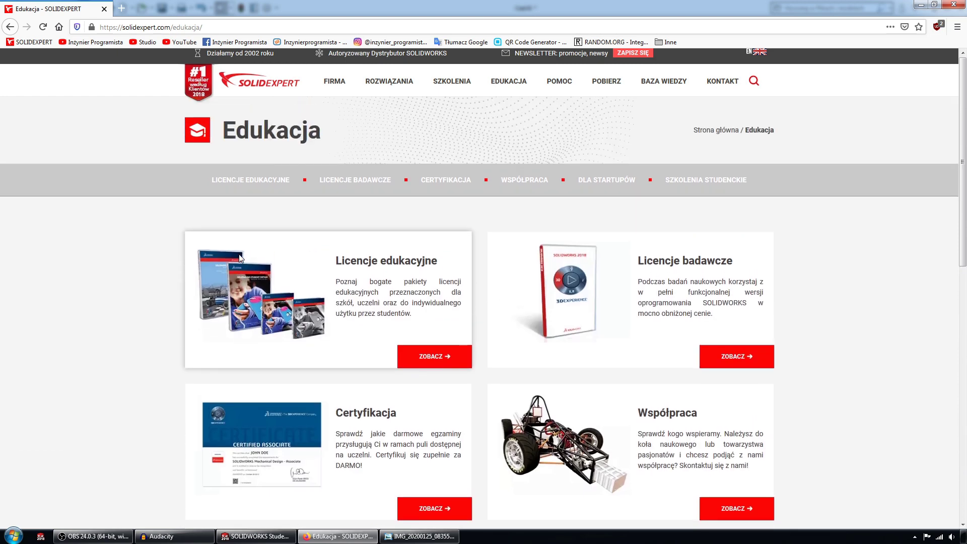